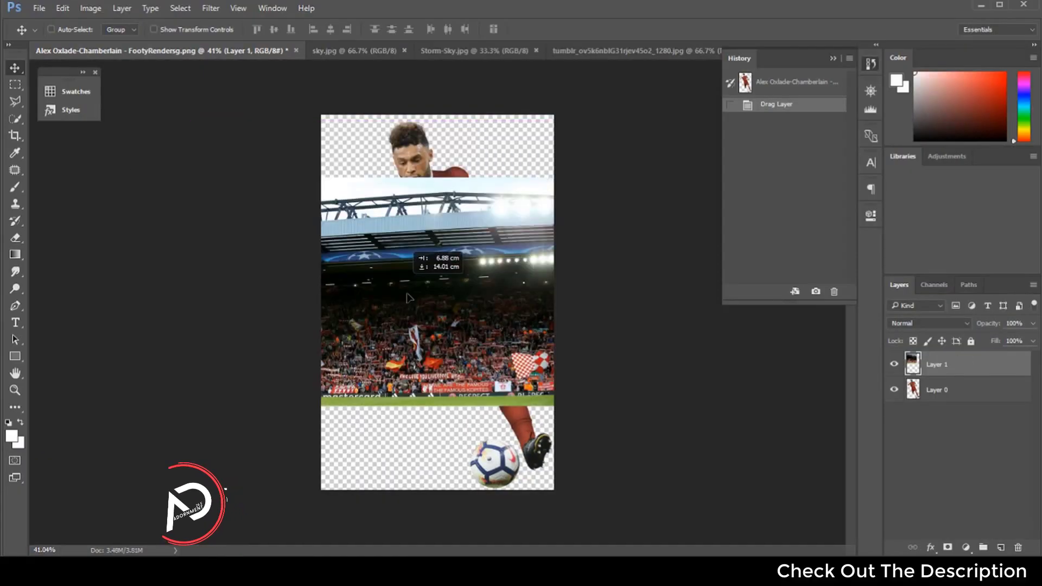
Move the stadium photo below the player and extend the crop left, right and upward
drag(342, 159, 307, 268)
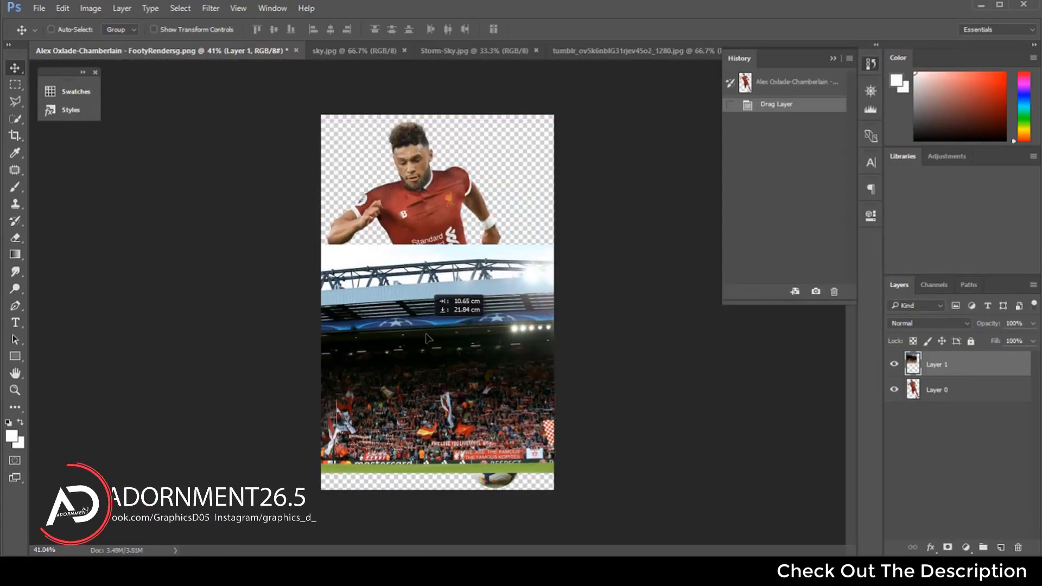
click(15, 135)
drag(320, 301, 261, 299)
drag(593, 302, 645, 310)
drag(437, 115, 435, 96)
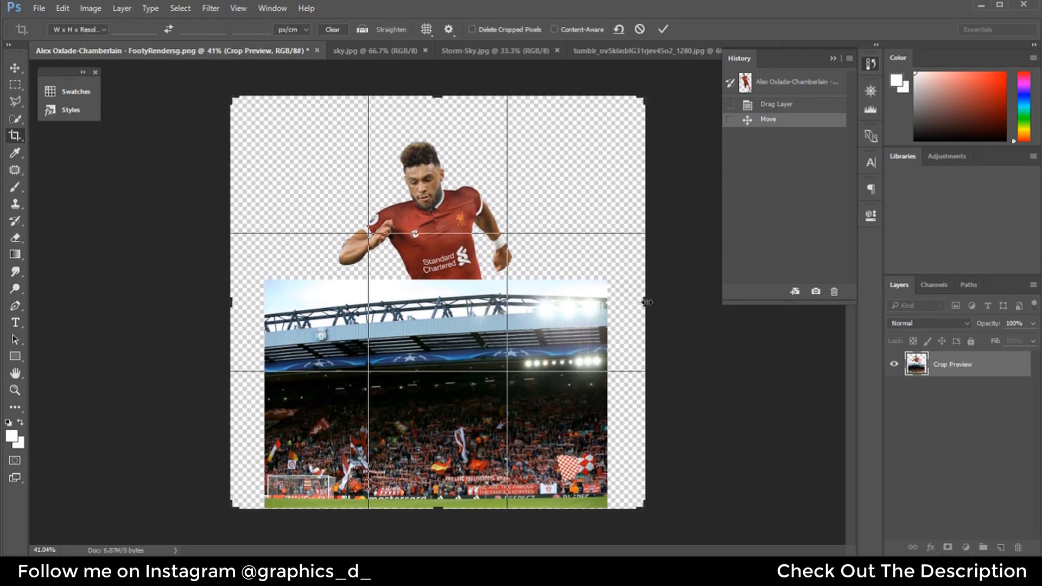
Apply the widened canvas and place the stadium layer beneath the player layer
drag(647, 302, 684, 302)
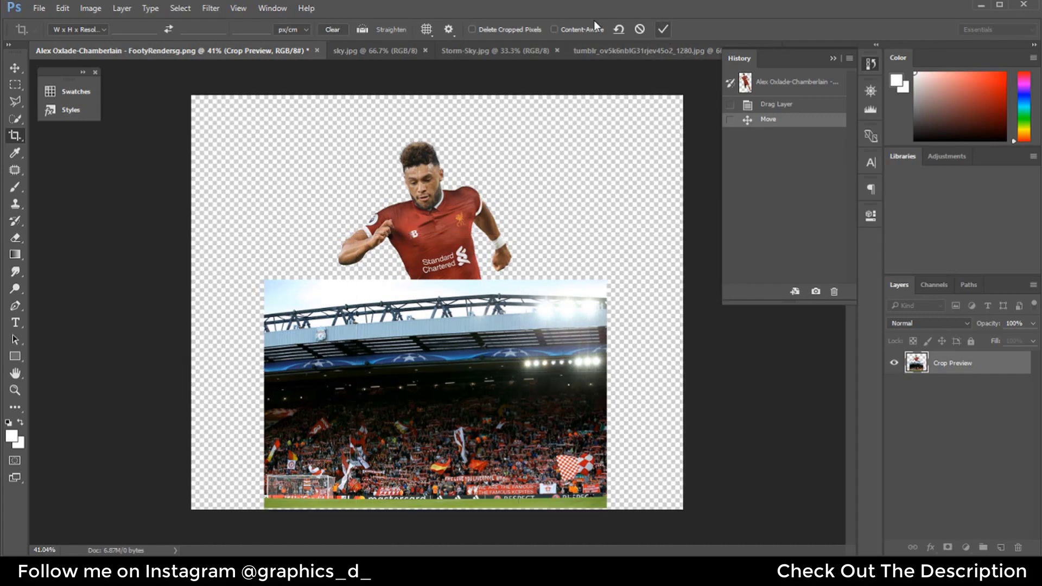
click(663, 29)
drag(955, 362, 950, 395)
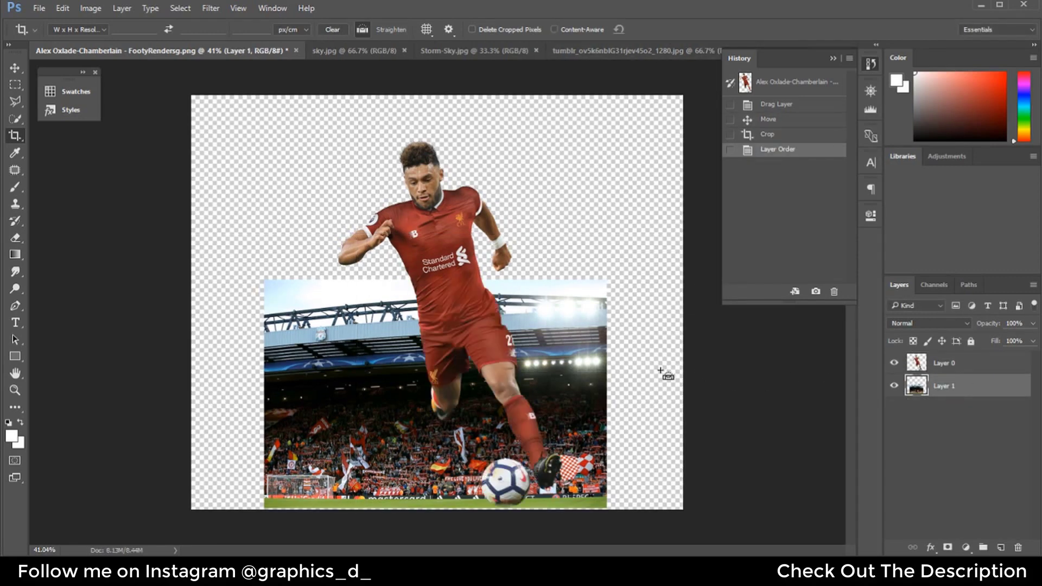
Scale the stadium photo to about 147%, tilt it about -4.6° and raise it
key(ctrl+t)
drag(603, 280, 709, 254)
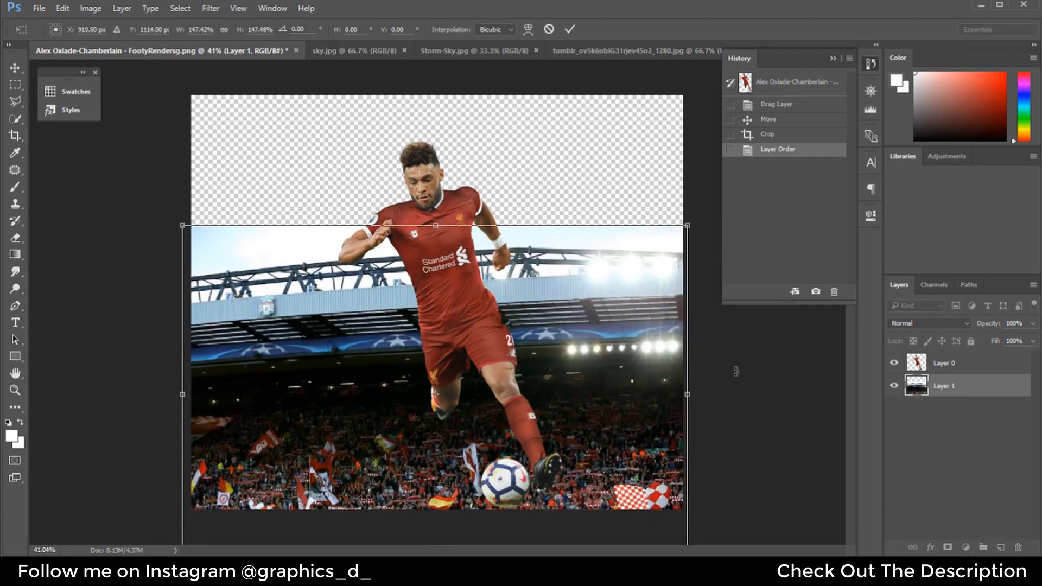
drag(711, 402, 724, 374)
drag(639, 387, 638, 332)
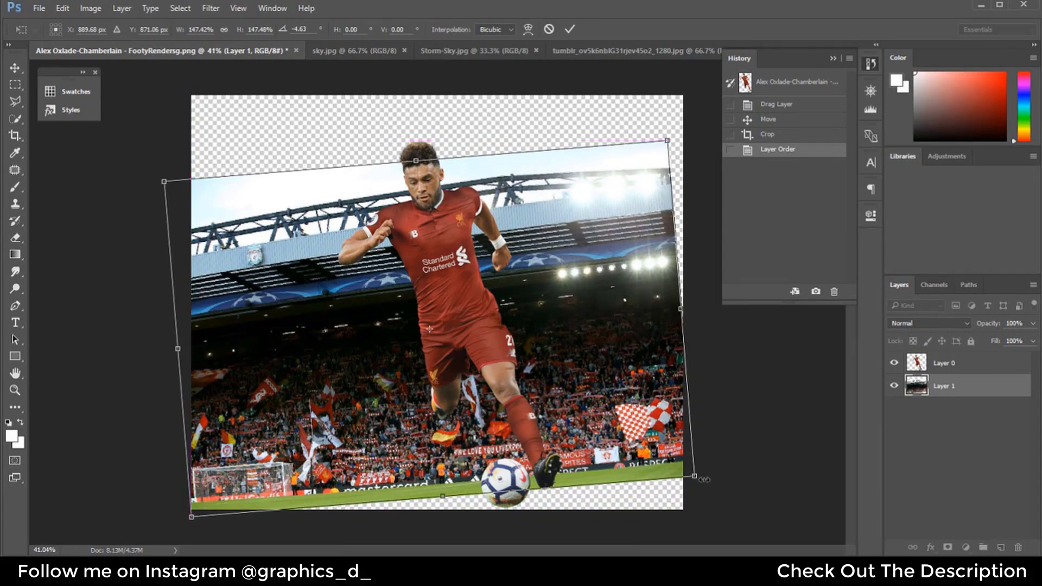
drag(704, 480, 712, 485)
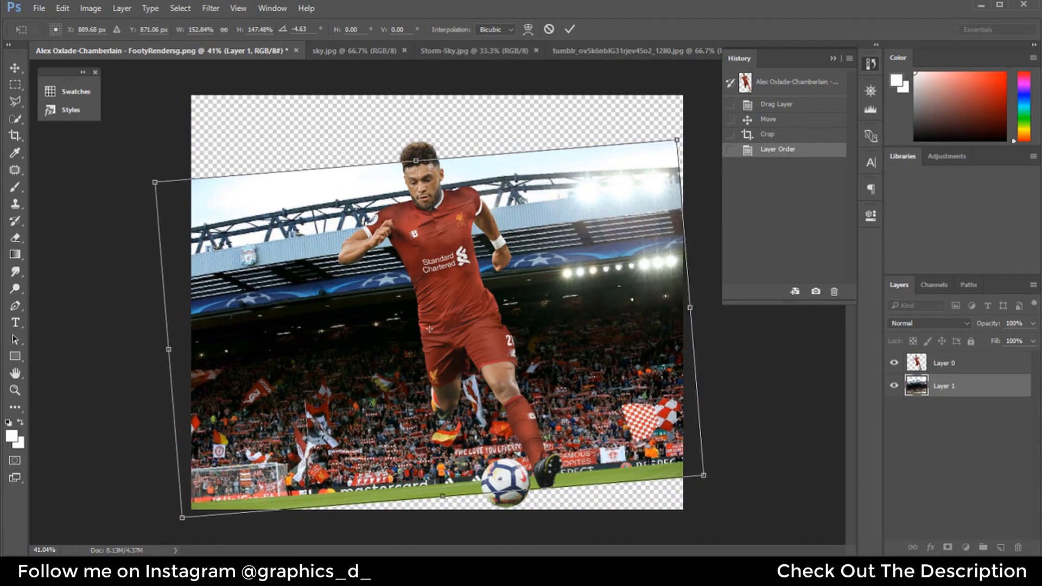
drag(678, 416, 683, 411)
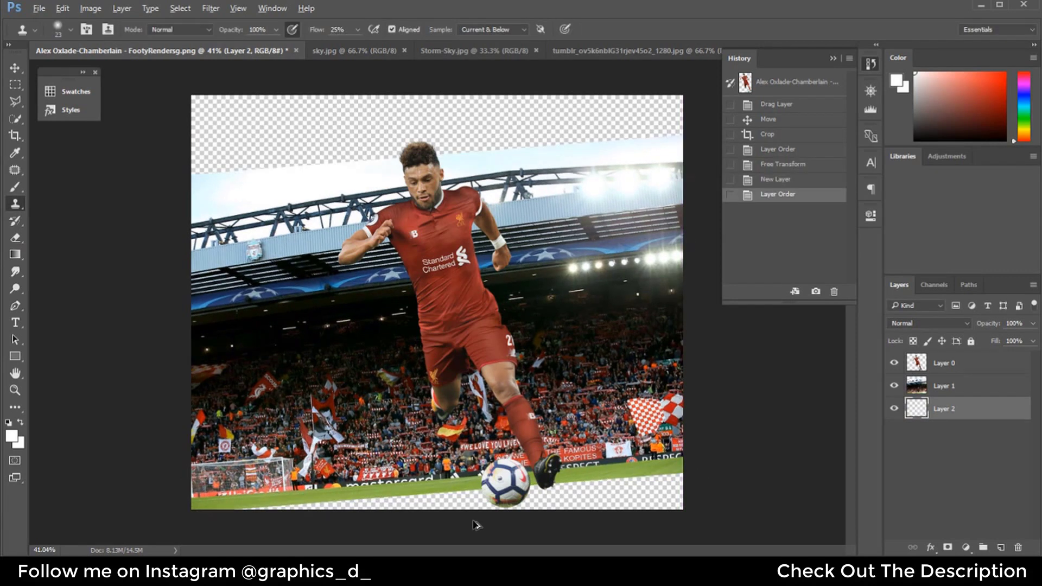
Clone grass with a 55 px brush along the bottom edges, then move Layer 2 above Layer 1
drag(468, 503, 473, 505)
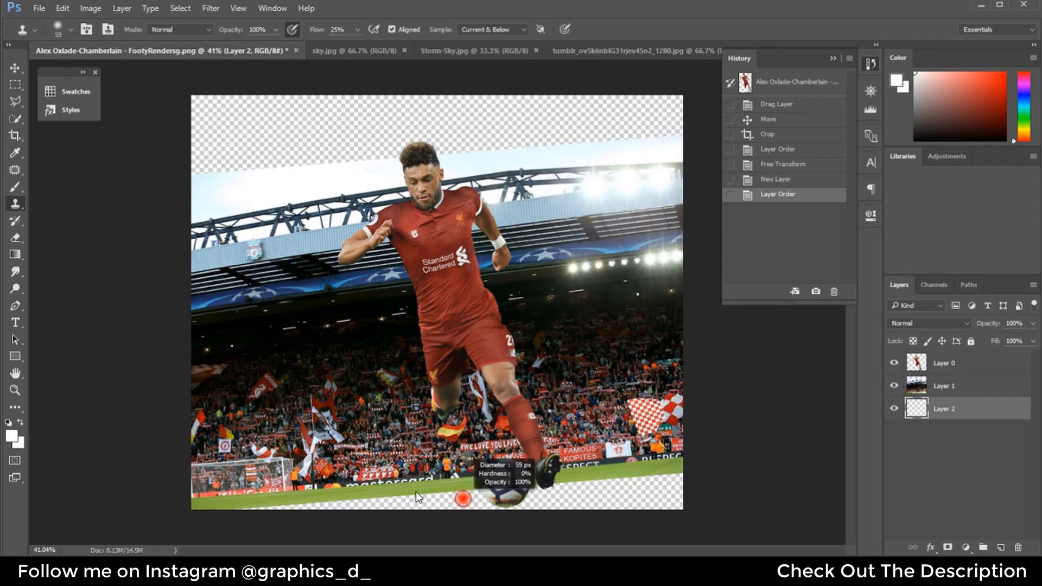
drag(380, 504, 290, 506)
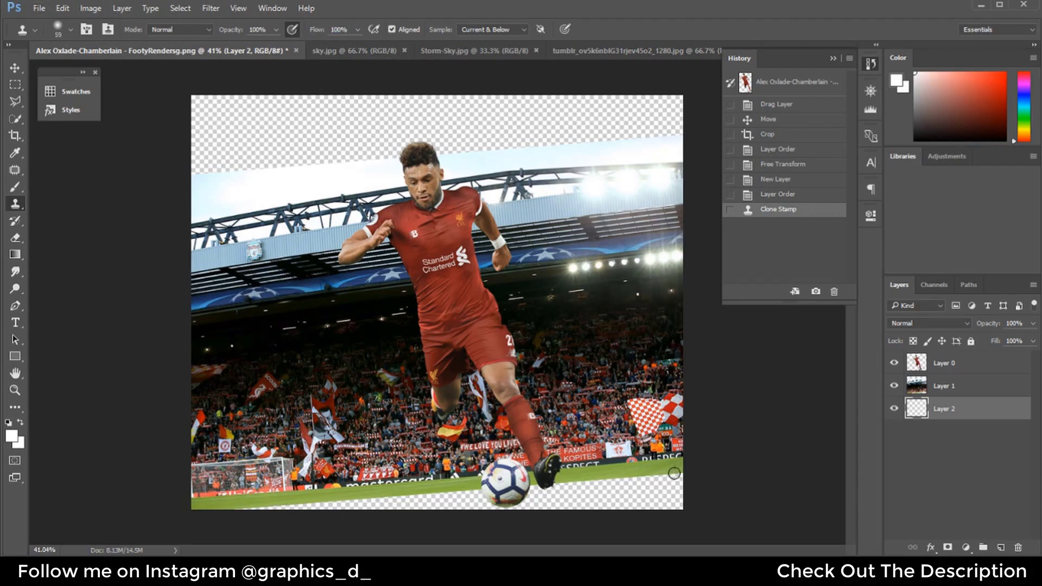
drag(674, 474, 682, 473)
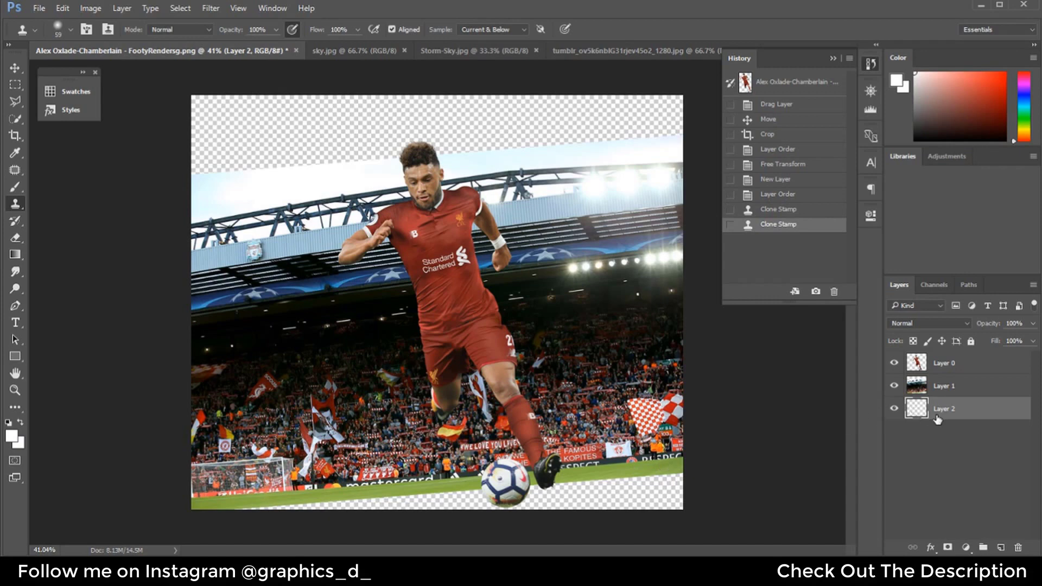
drag(938, 418, 938, 376)
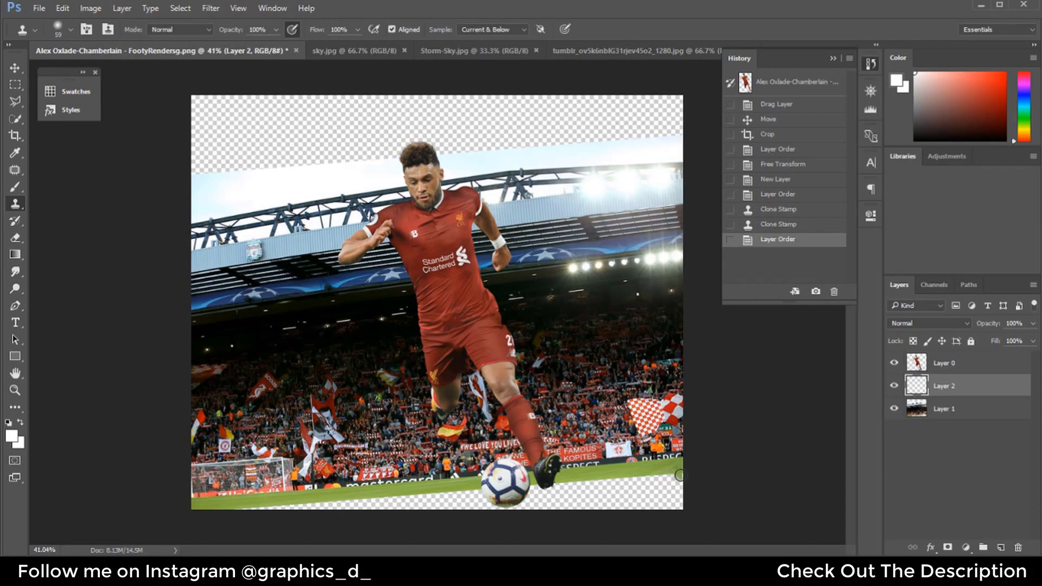
Clone more grass over the transparent strip at the lower left of the pitch
drag(635, 478, 655, 478)
scroll(586, 418, up, 2)
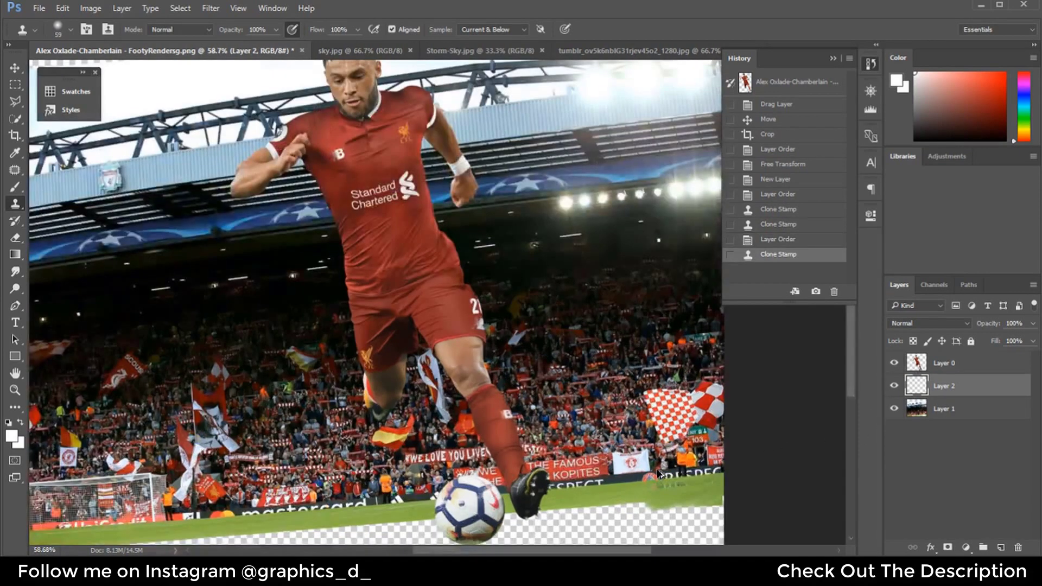
key(ctrl+z)
scroll(325, 474, down, 1)
scroll(324, 474, down, 2)
scroll(325, 474, up, 1)
scroll(308, 456, up, 1)
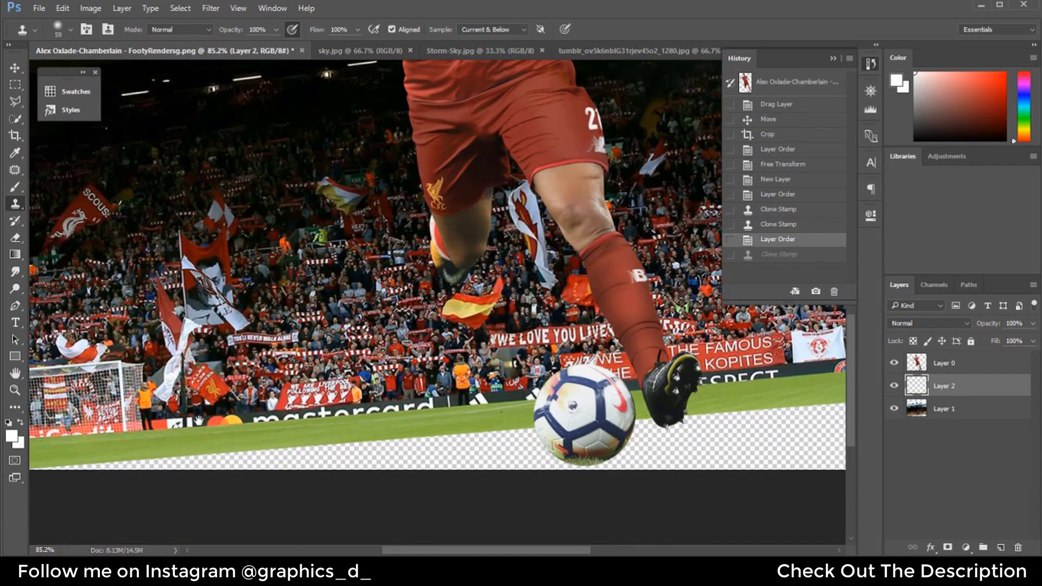
scroll(190, 424, left, 3)
scroll(190, 424, down, 1)
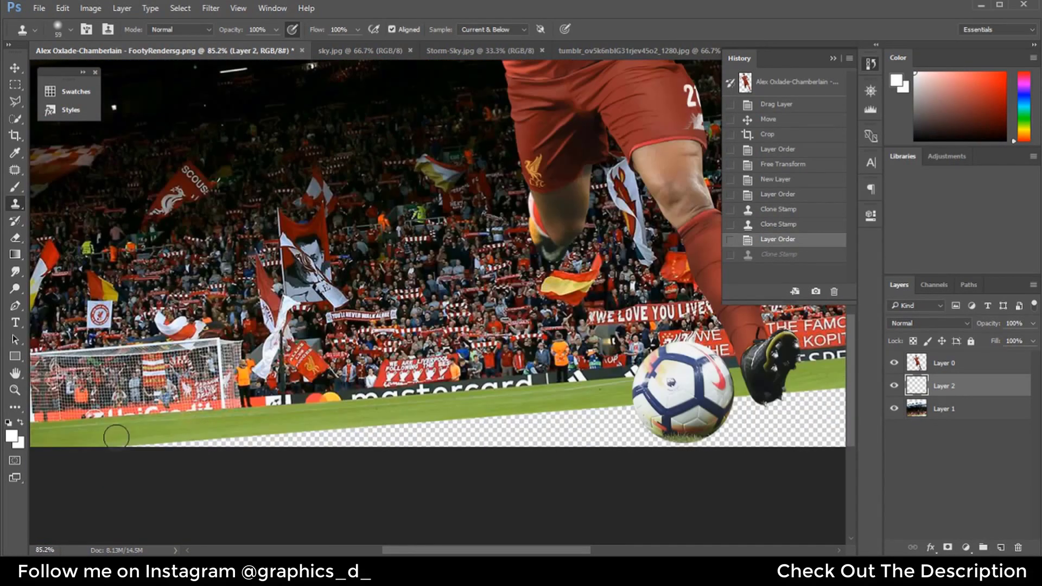
click(172, 442)
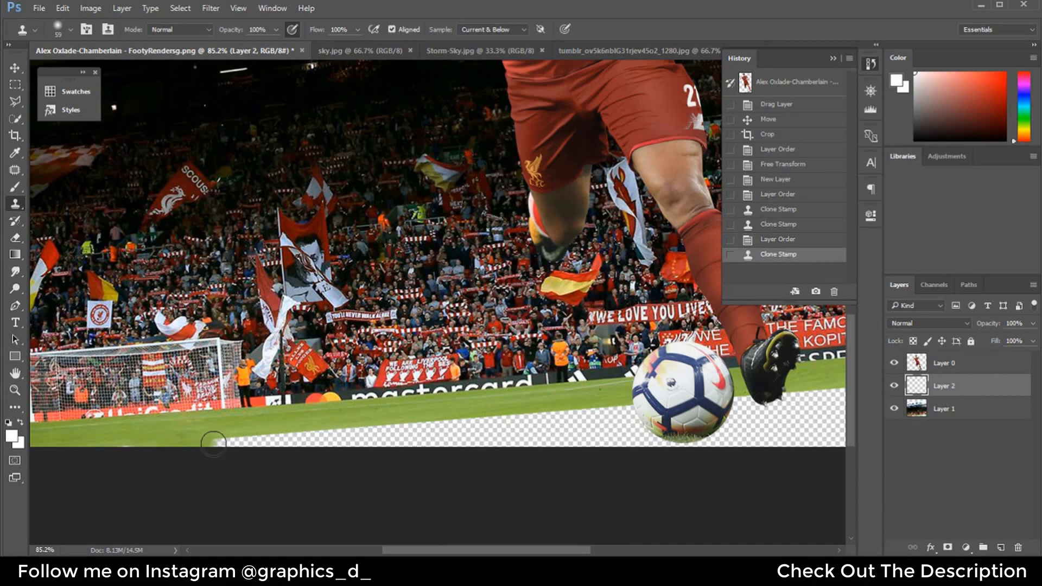
click(245, 441)
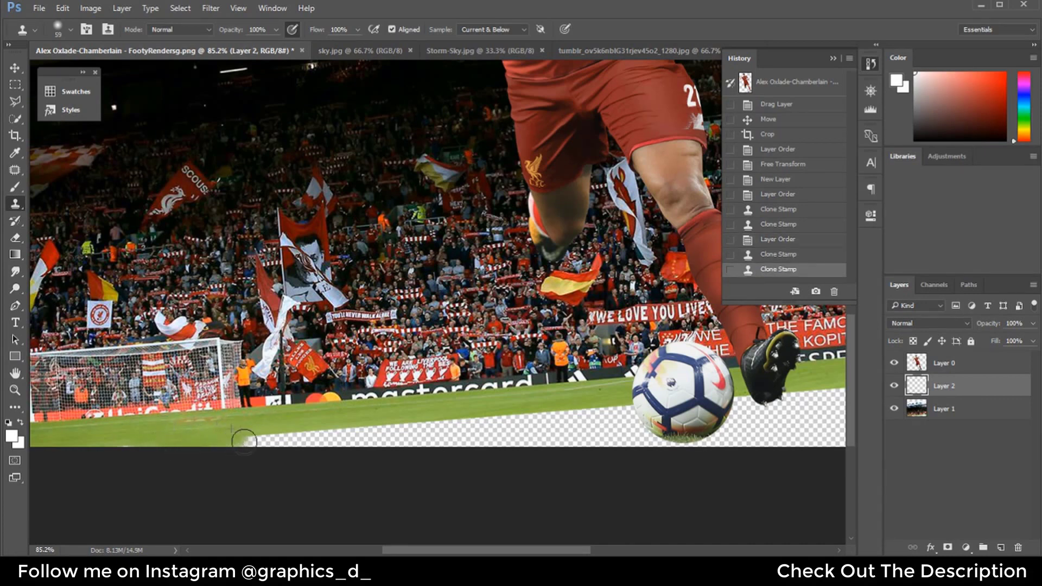
click(286, 452)
click(256, 433)
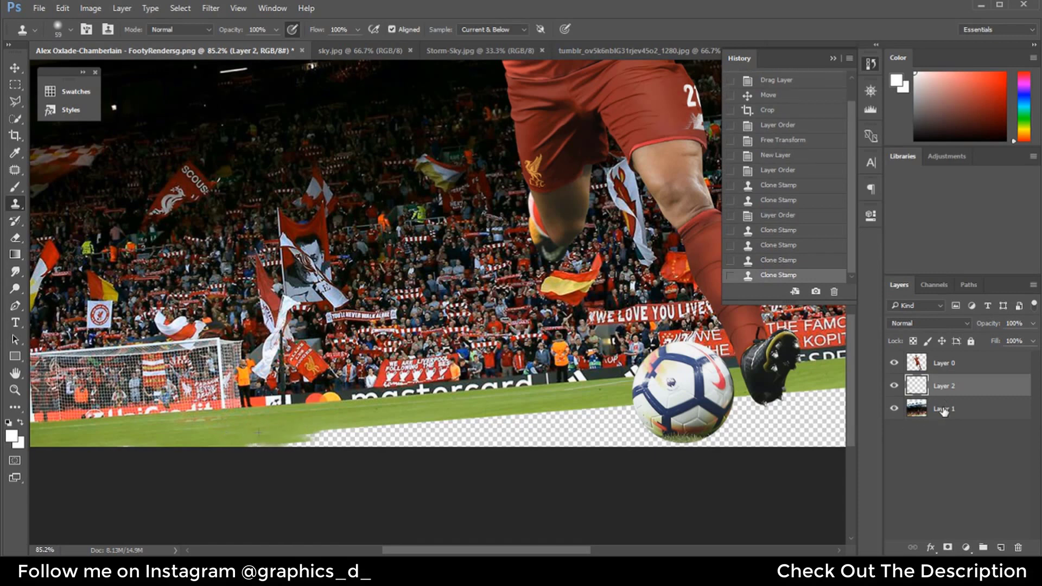
click(960, 410)
On a new layer below Layer 1, paint sampled grass green across the whole bottom gap
click(1000, 547)
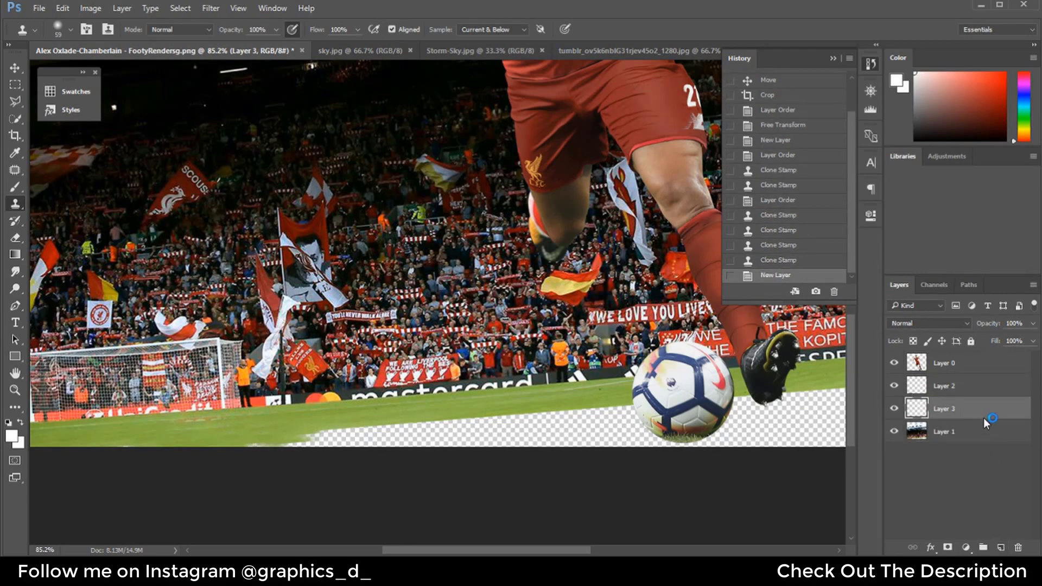
drag(956, 409, 966, 437)
click(15, 187)
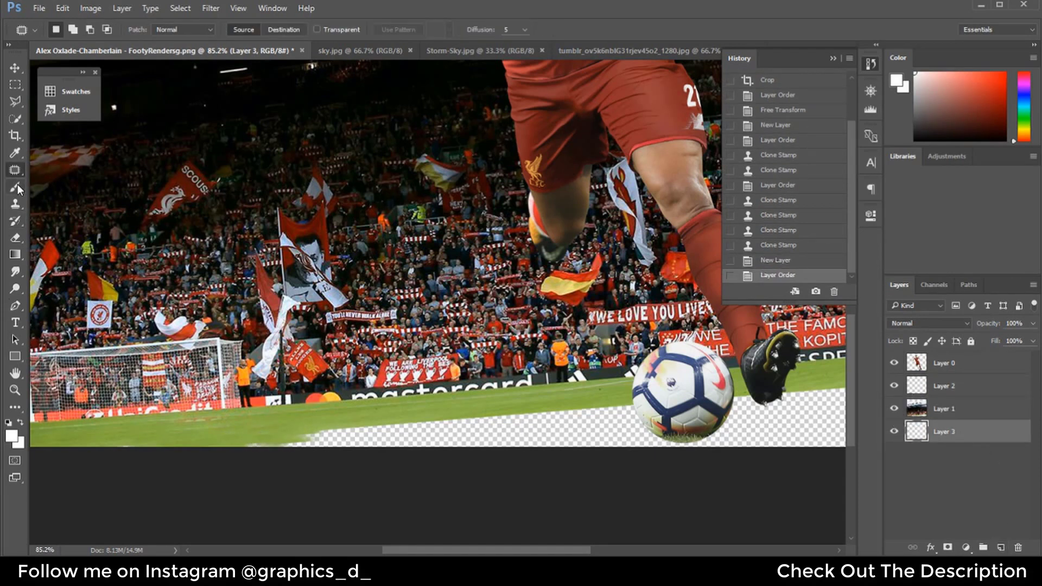
alt+click(437, 396)
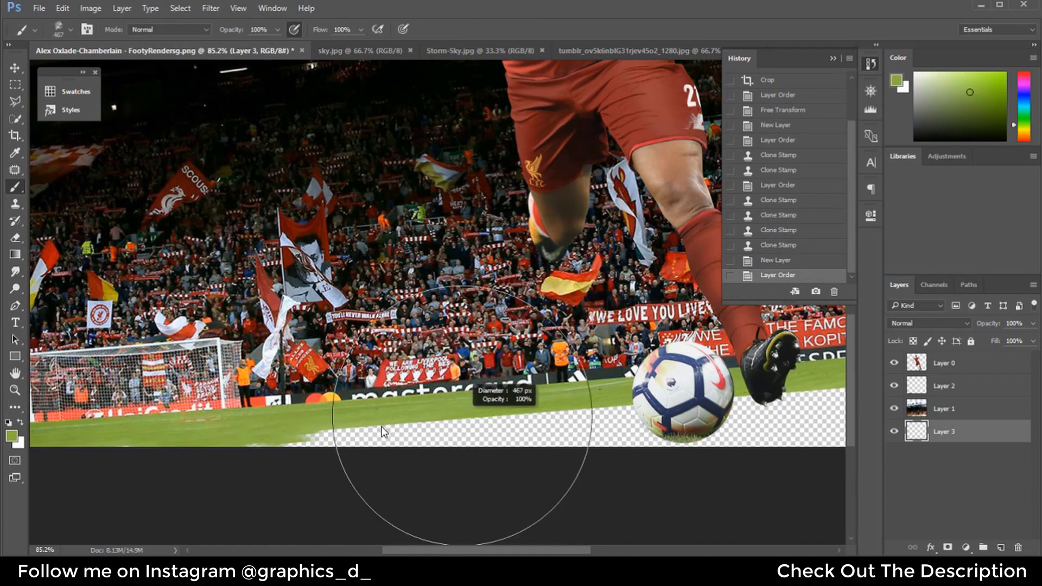
drag(304, 445, 814, 443)
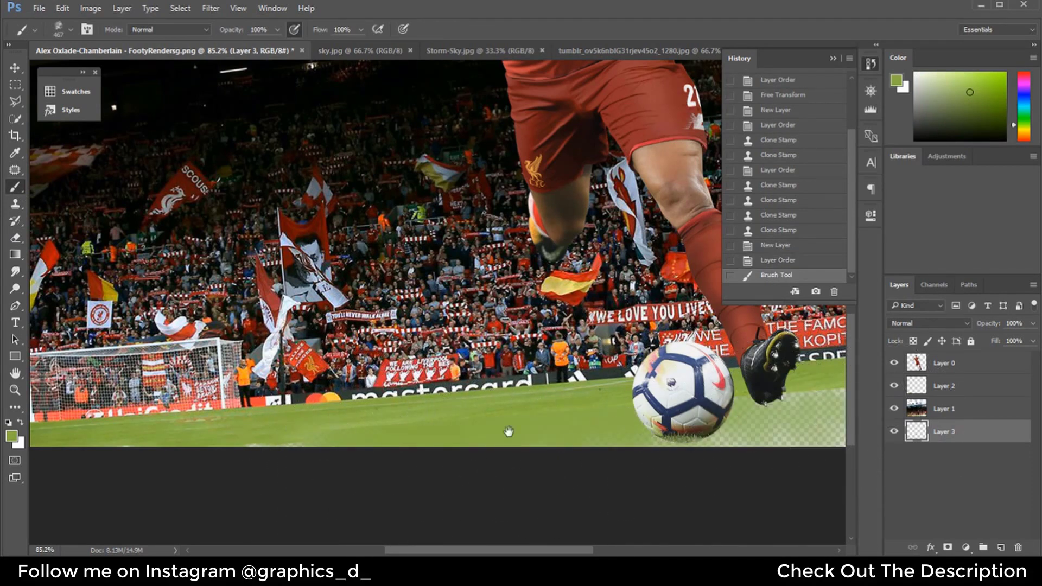
scroll(815, 443, right, 5)
drag(931, 437, 157, 478)
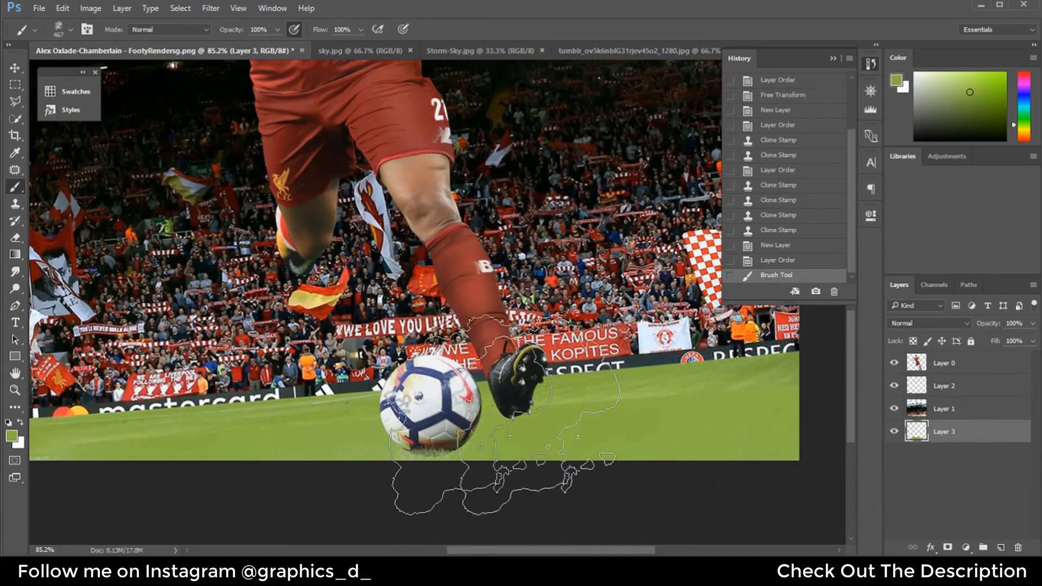
scroll(644, 384, down, 5)
scroll(645, 383, down, 1)
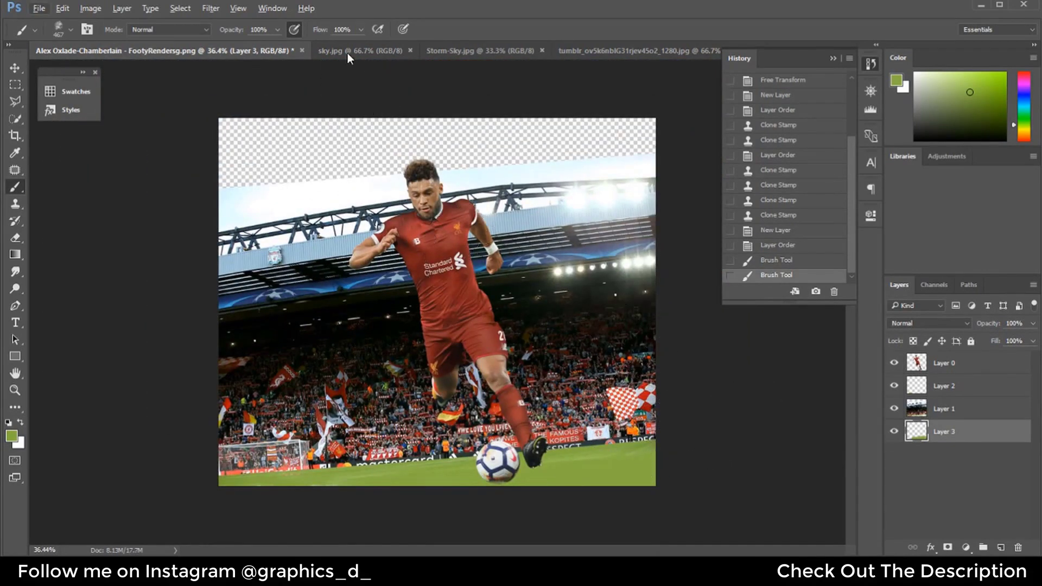
Bring the stormy sky image into the composite and place it above the stadium layer
click(388, 50)
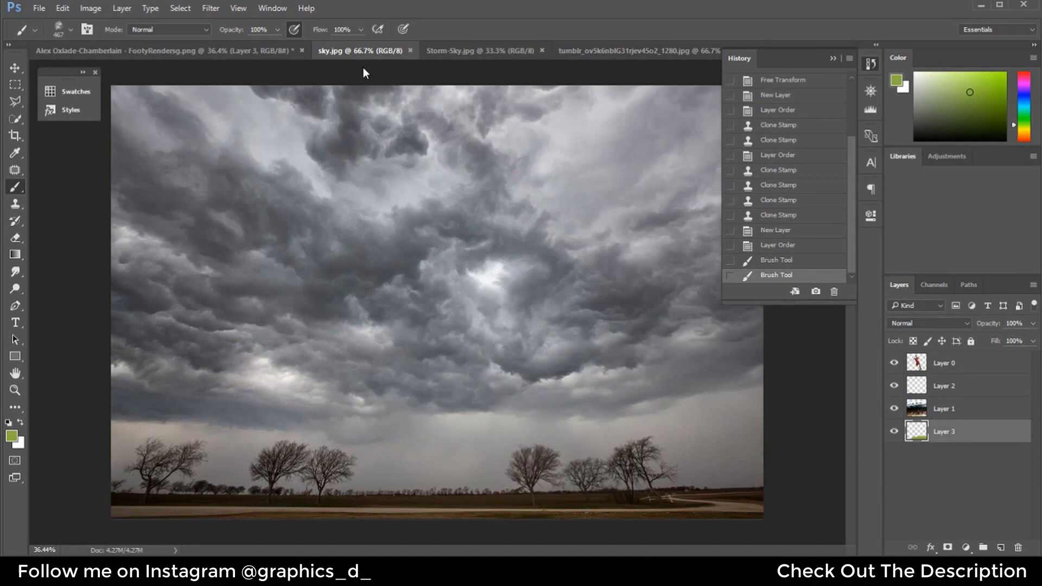
click(14, 69)
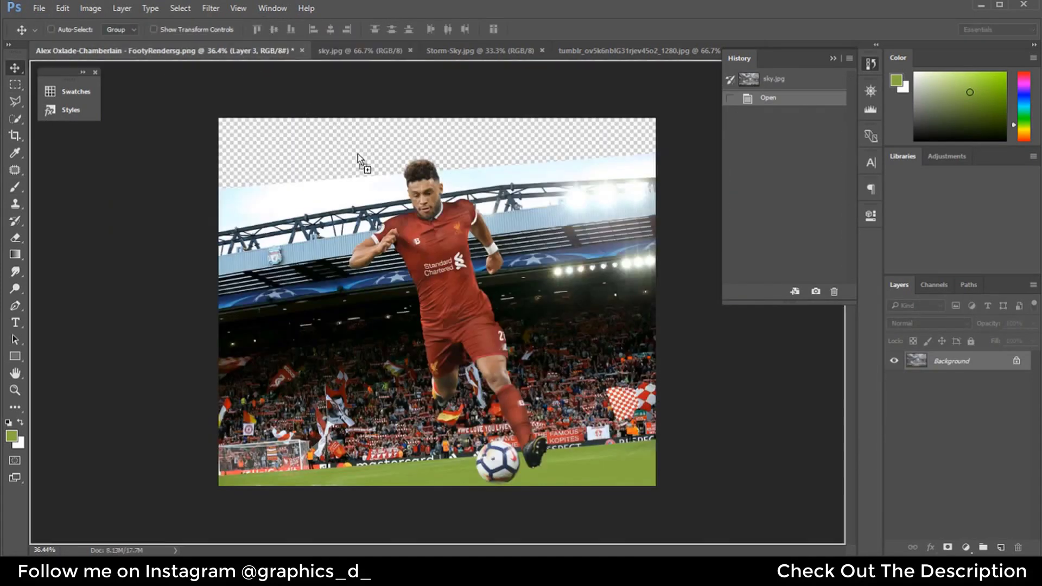
drag(244, 54, 625, 95)
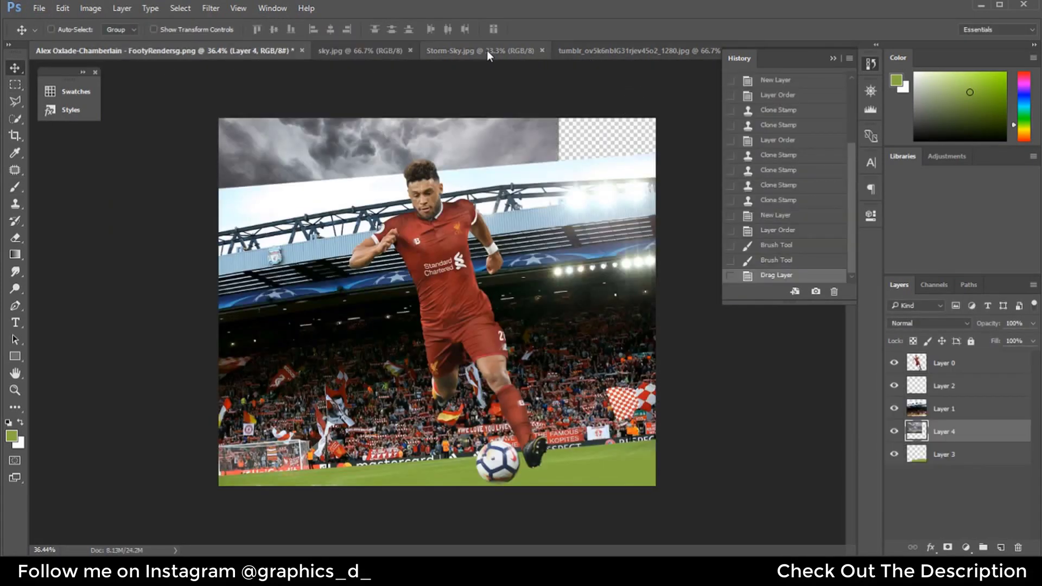
click(410, 50)
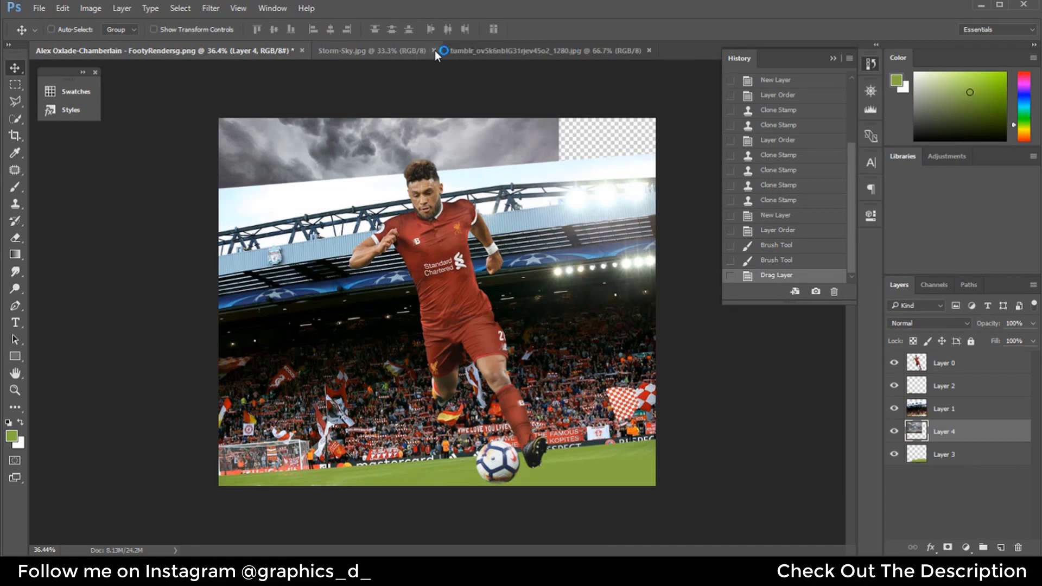
click(517, 51)
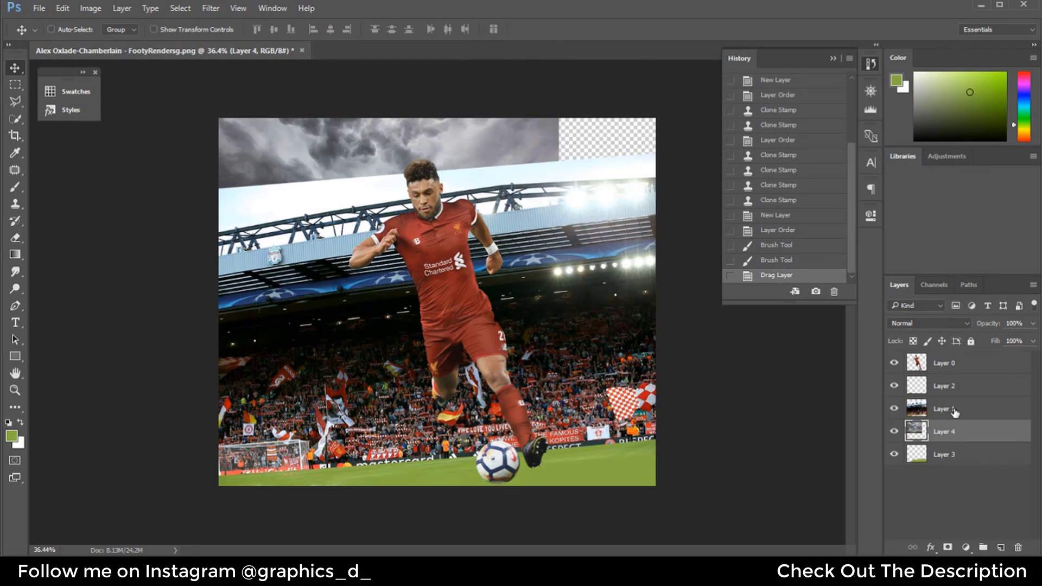
drag(989, 432, 983, 403)
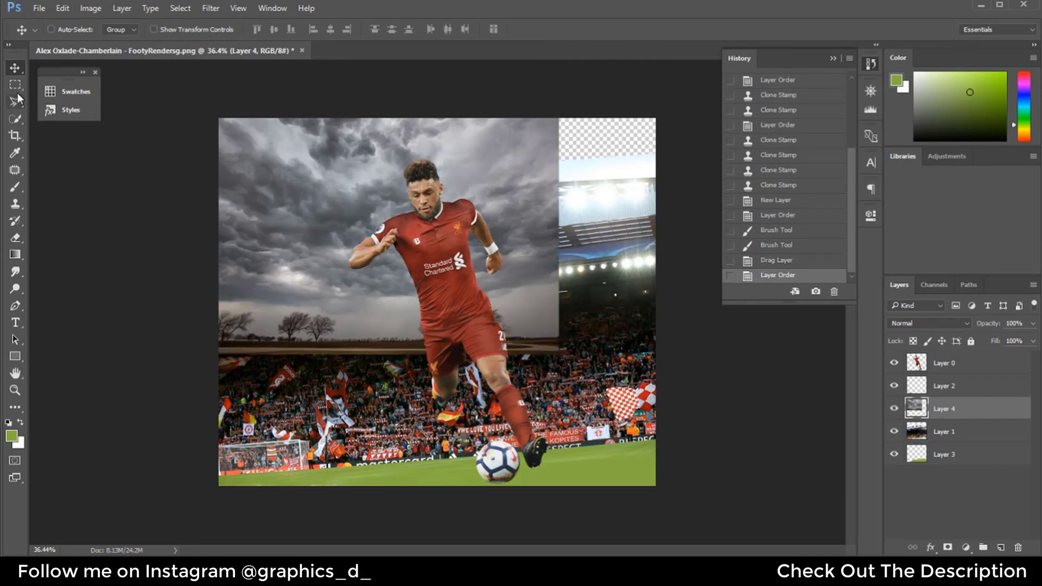
Scale the sky to about 143% and tilt it -7.13° to cover the canvas
drag(390, 234, 465, 249)
key(ctrl+t)
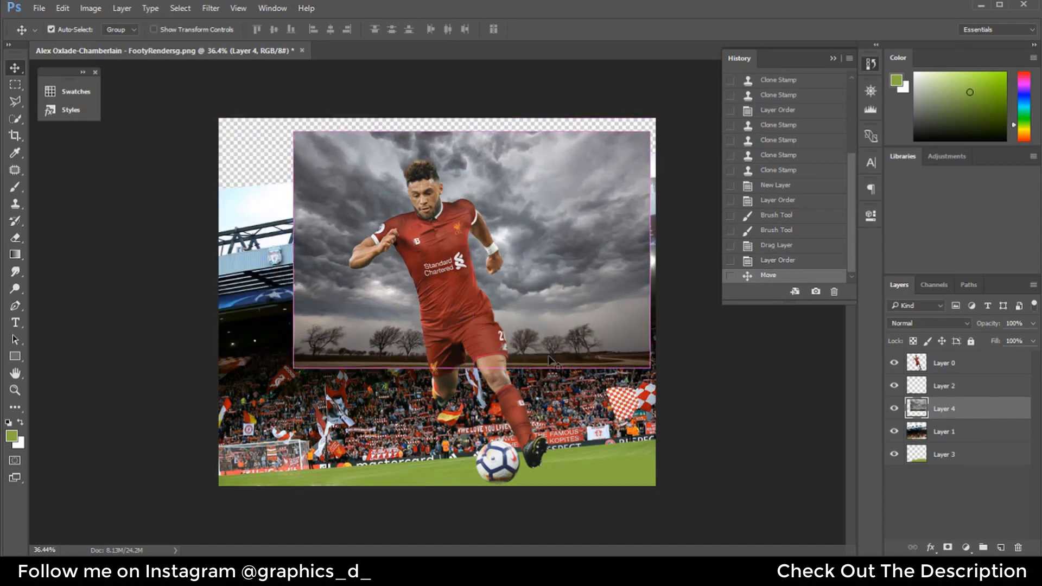
mouse_move(697, 397)
mouse_down()
mouse_move(705, 348)
mouse_move(760, 410)
mouse_up()
drag(581, 310, 539, 287)
key(Return)
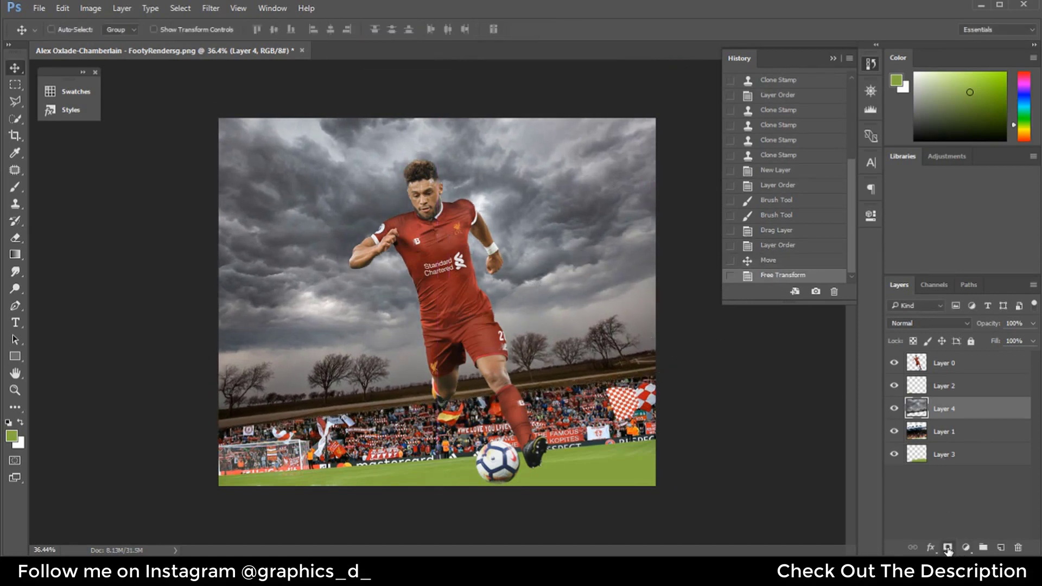
Mask the sky layer, painting black over the stands to reveal crowd and floodlights
click(948, 547)
key(b)
key(x)
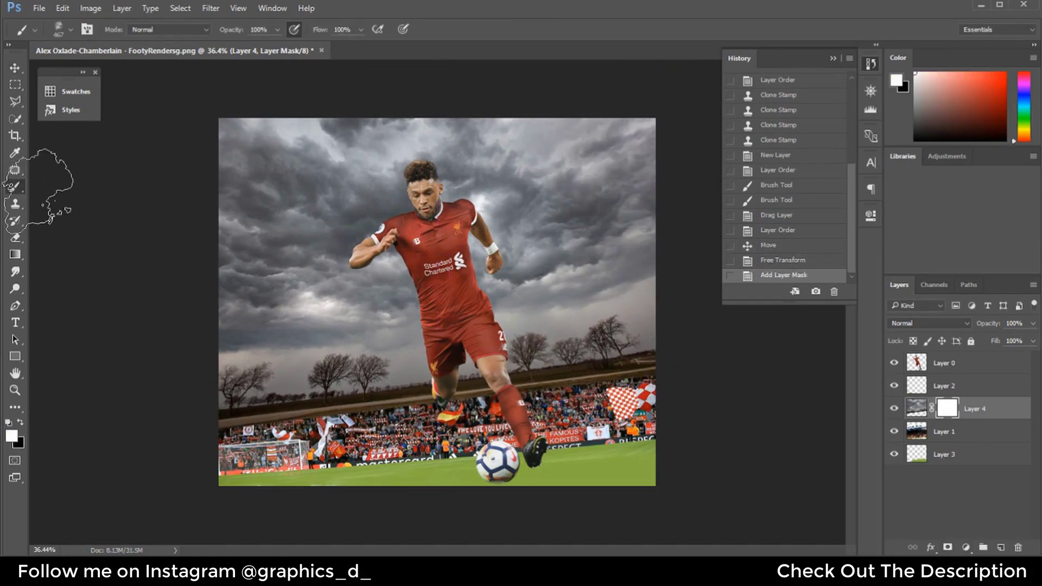
click(269, 391)
drag(255, 380, 385, 369)
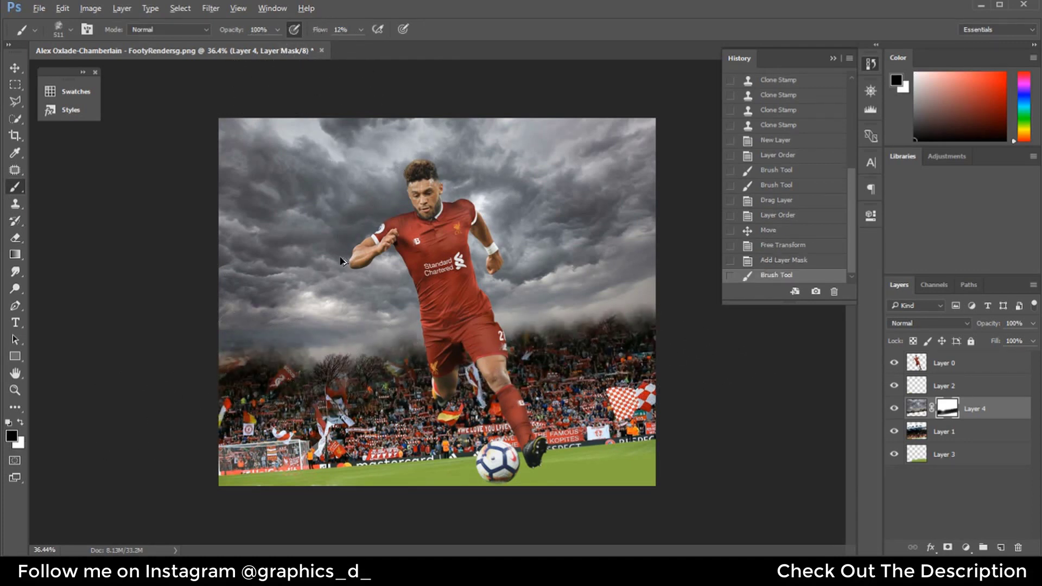
drag(342, 262, 355, 262)
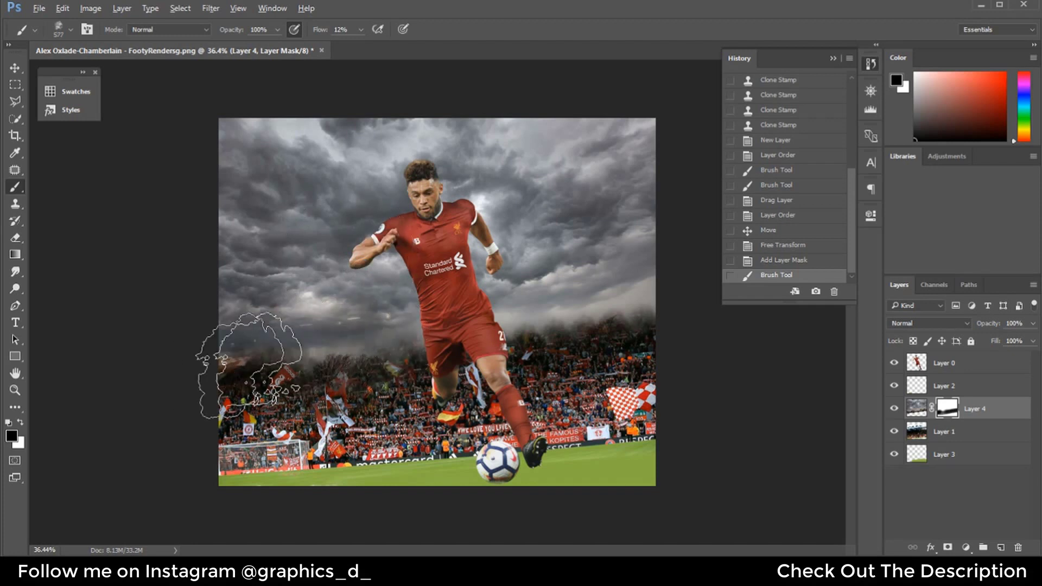
drag(662, 304, 414, 380)
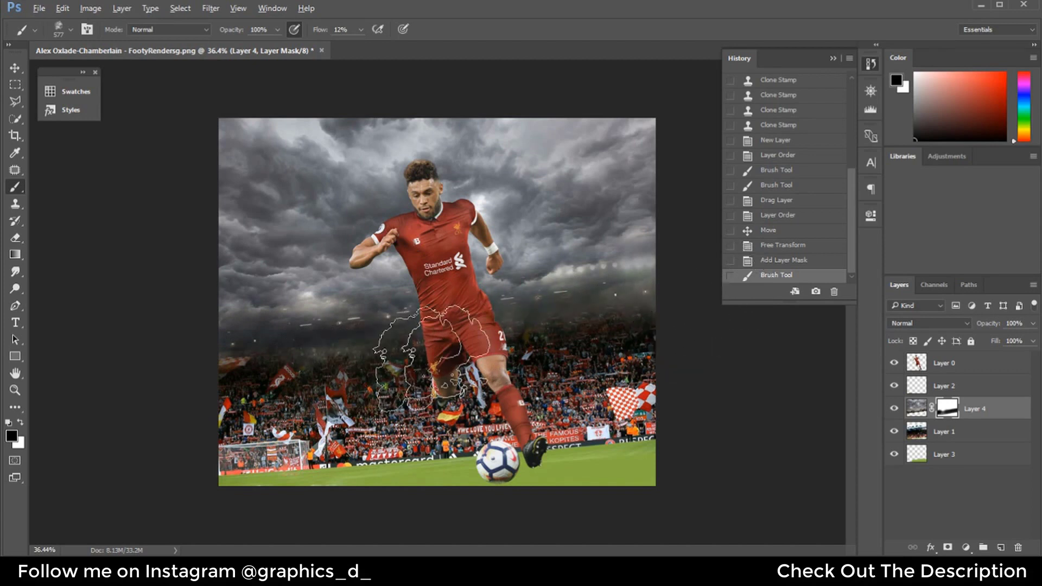
mouse_move(431, 358)
mouse_down()
mouse_move(754, 259)
mouse_move(204, 343)
mouse_up()
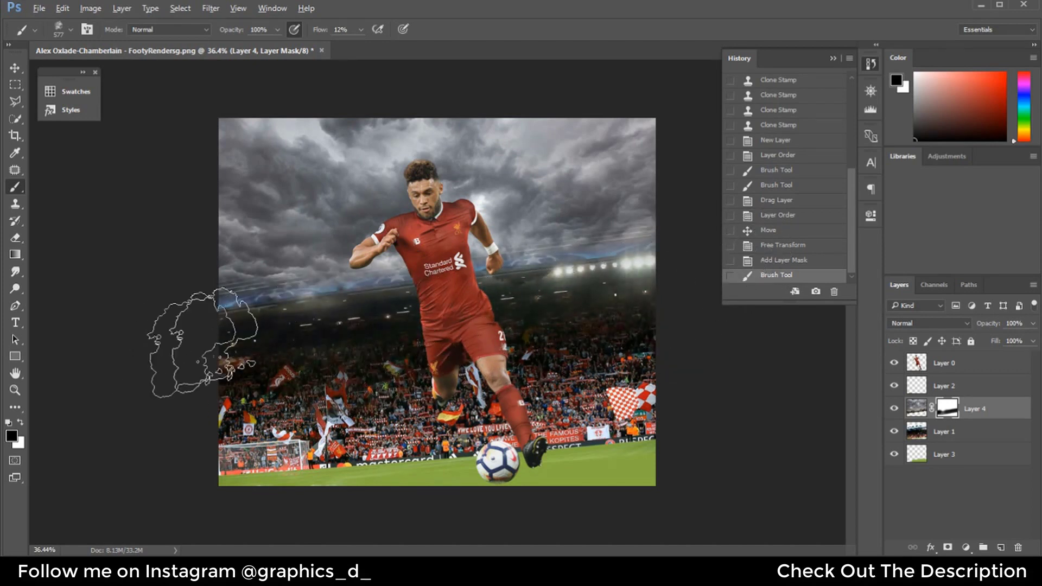
drag(202, 343, 159, 268)
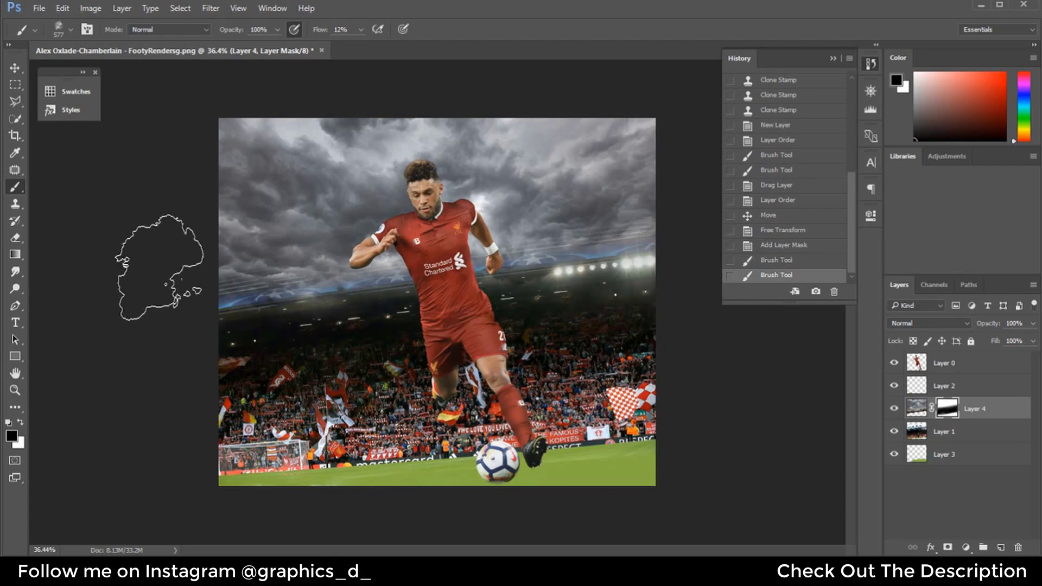
Restore sky around the player's shoulders and hide more over the right-hand stands
key(x)
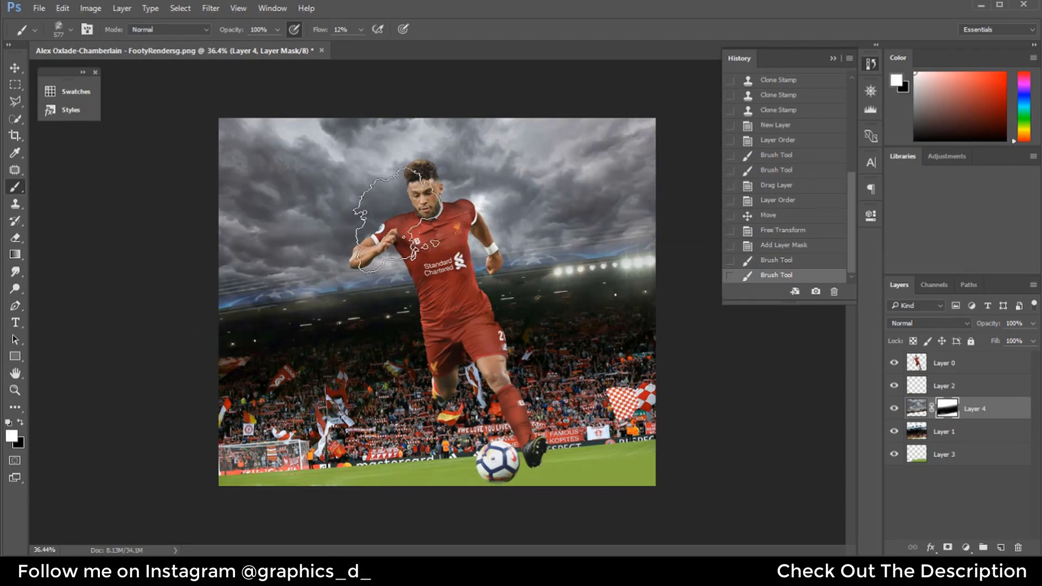
drag(152, 267, 210, 326)
key(x)
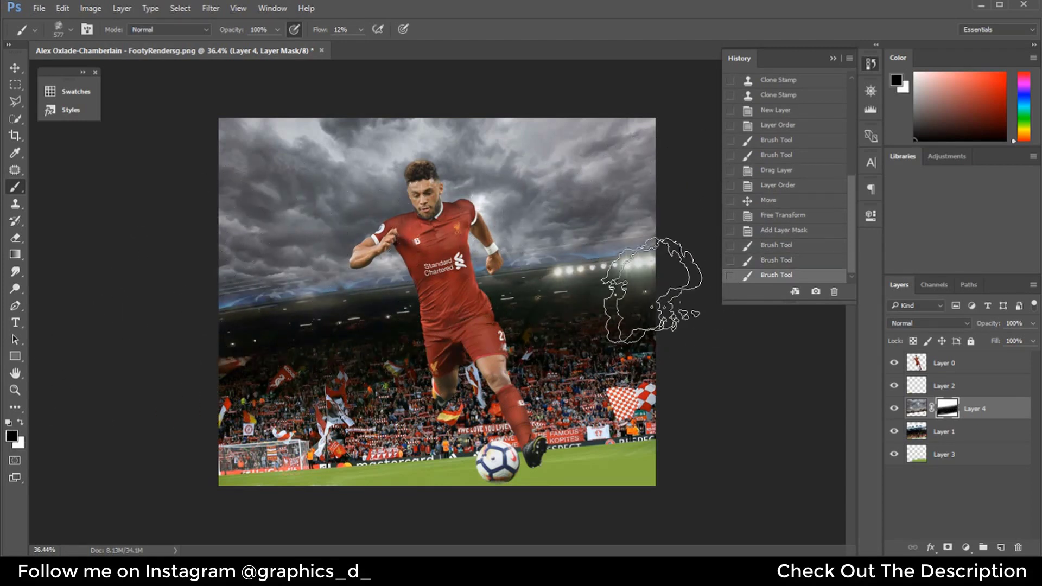
drag(697, 290, 611, 304)
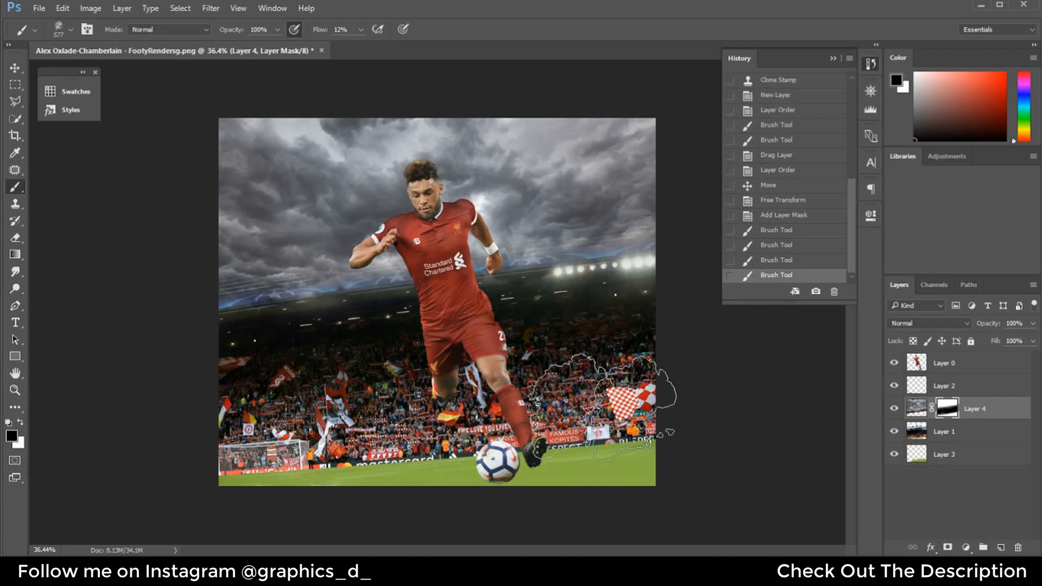
Merge Layer 3 into the stadium Layer 1
click(947, 431)
shift+click(946, 454)
key(ctrl+e)
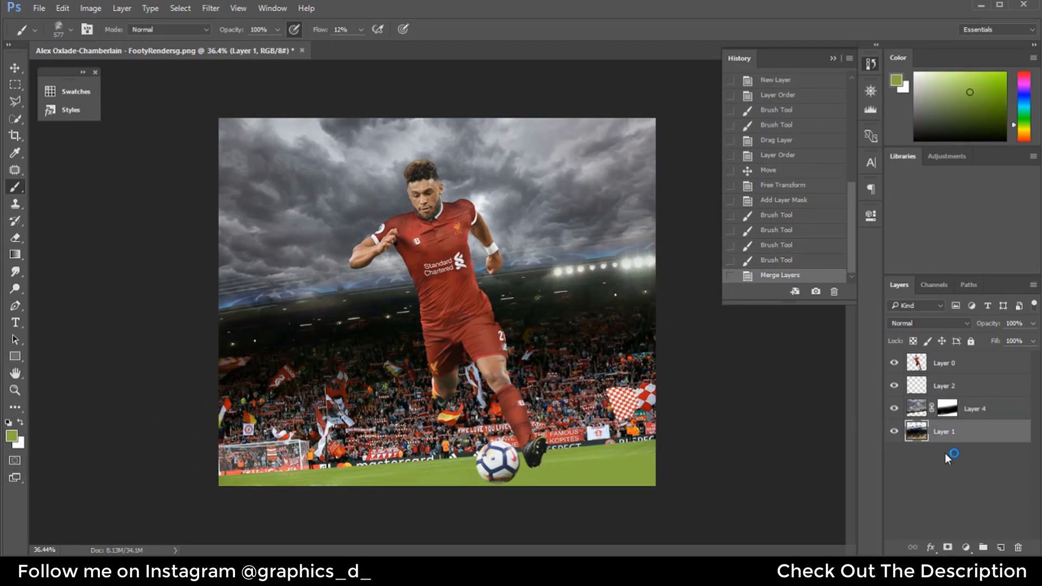
Paint sky back in at the upper right of the sky layer's mask
click(955, 407)
key(d)
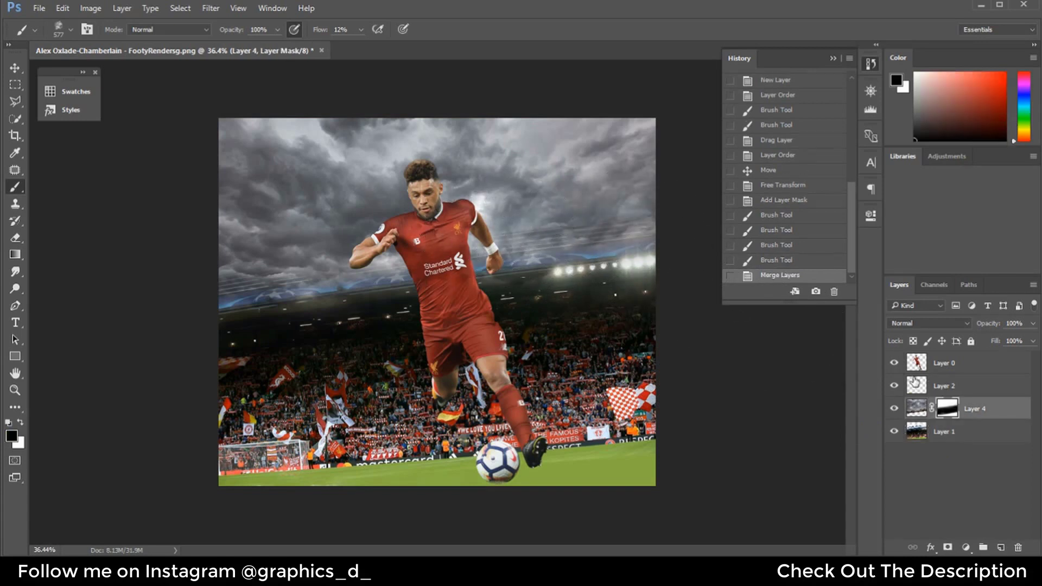
key(x)
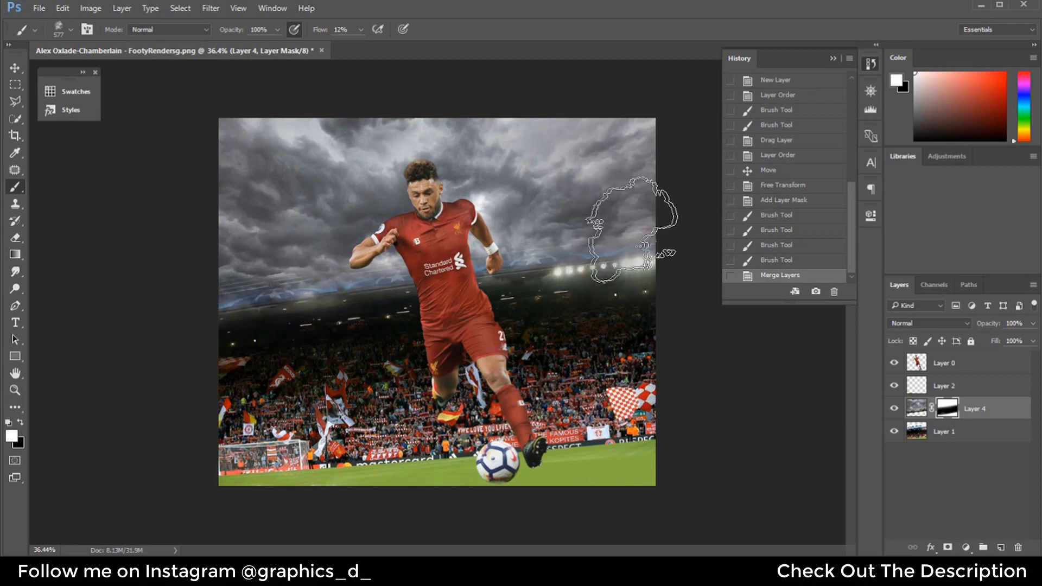
drag(633, 229, 621, 218)
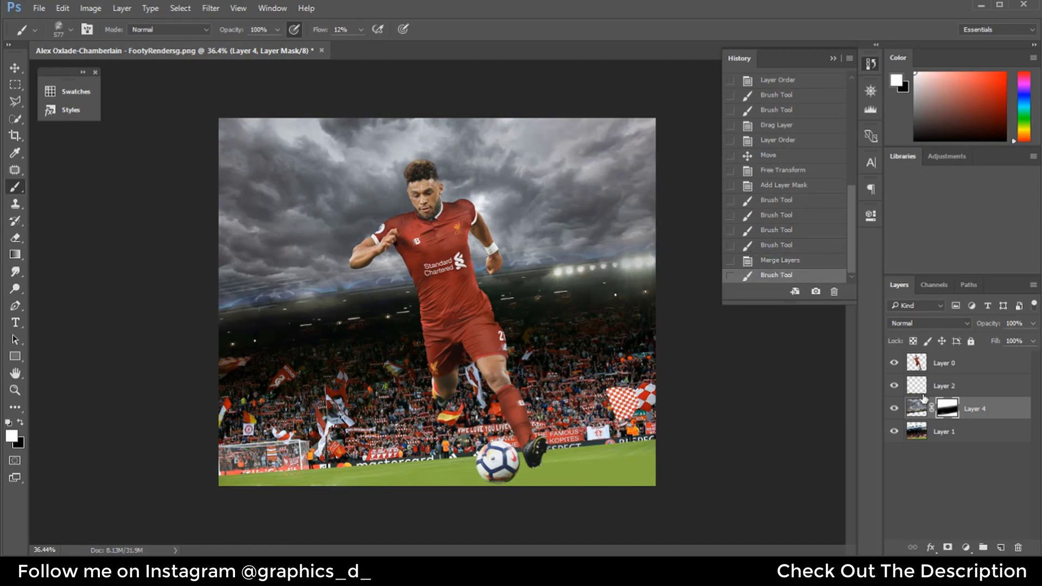
click(965, 443)
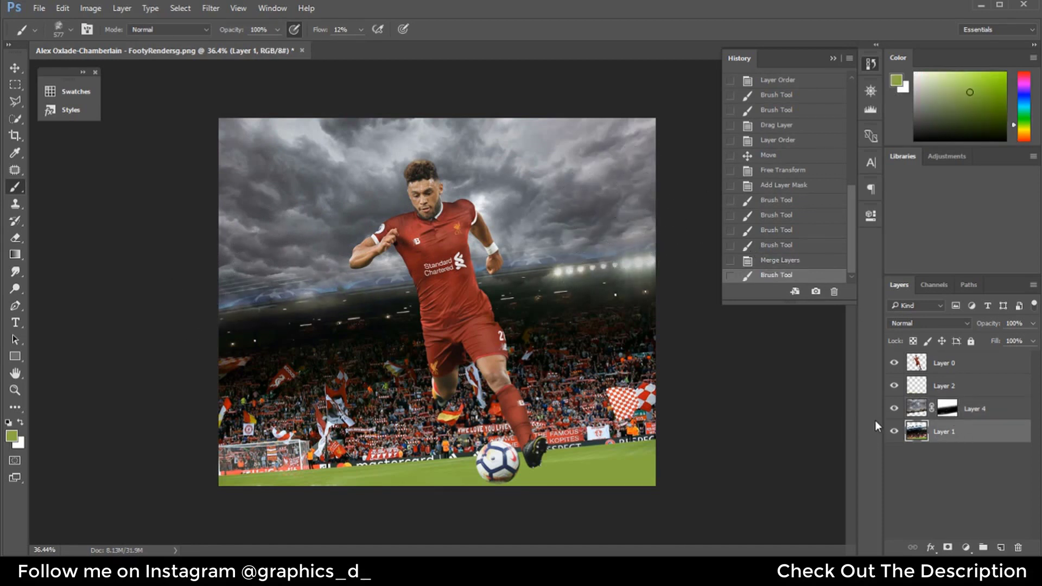
Scale the player layer (Layer 0) to about 87% and move him lower on the pitch
click(963, 383)
click(957, 369)
key(ctrl+t)
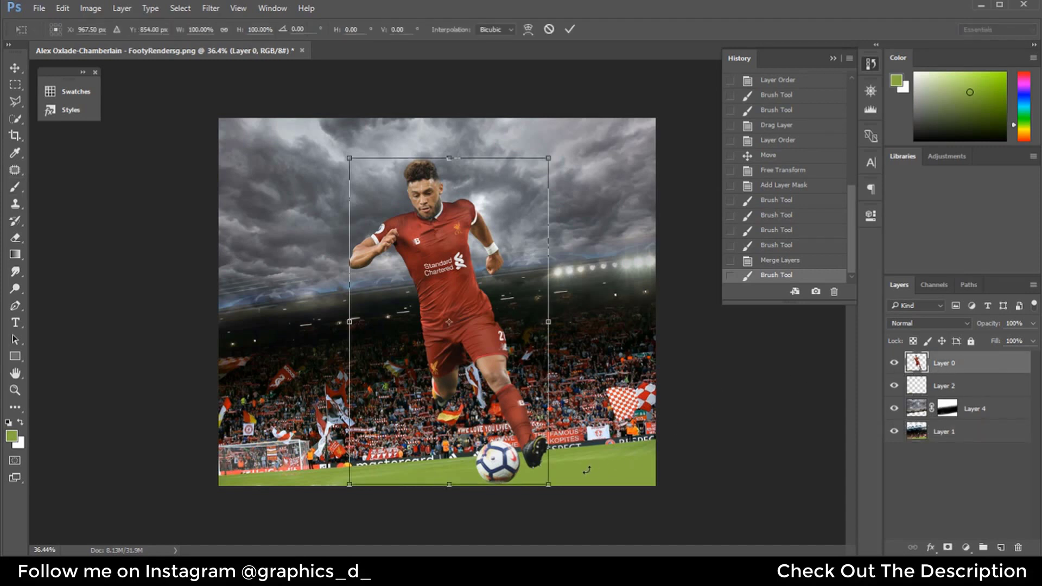
drag(555, 485, 543, 459)
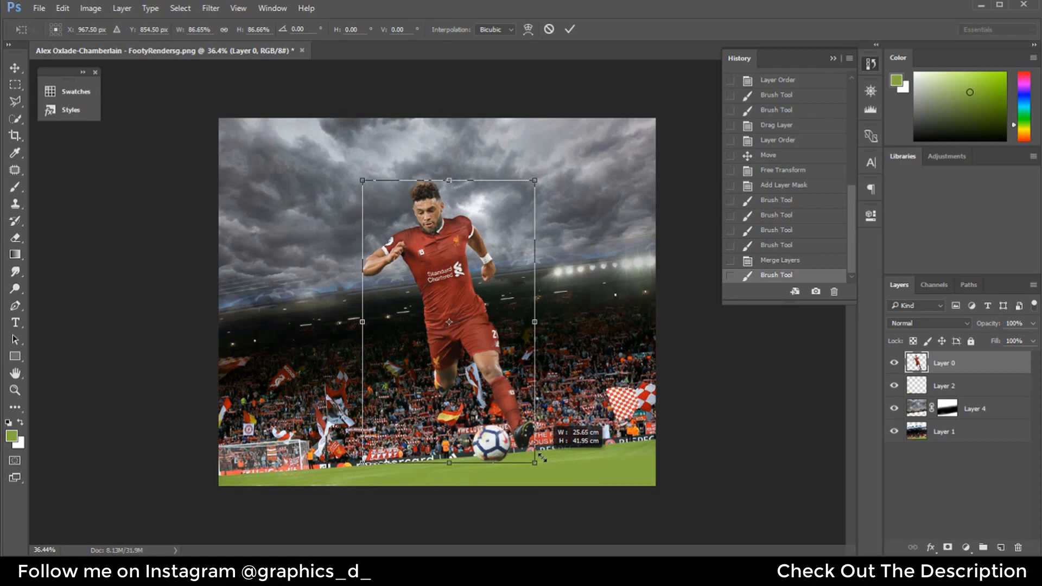
key(Return)
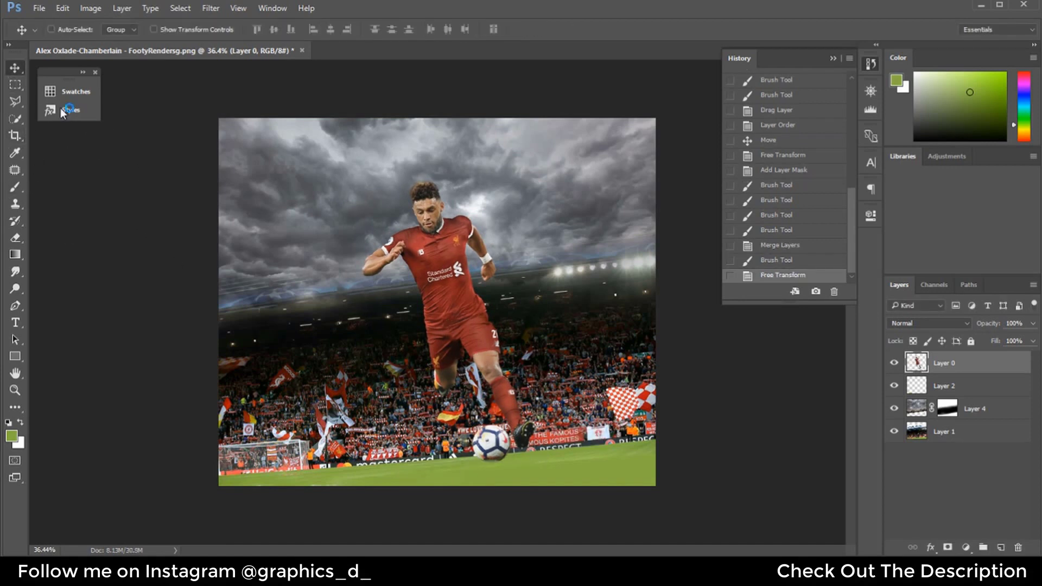
drag(418, 255, 420, 269)
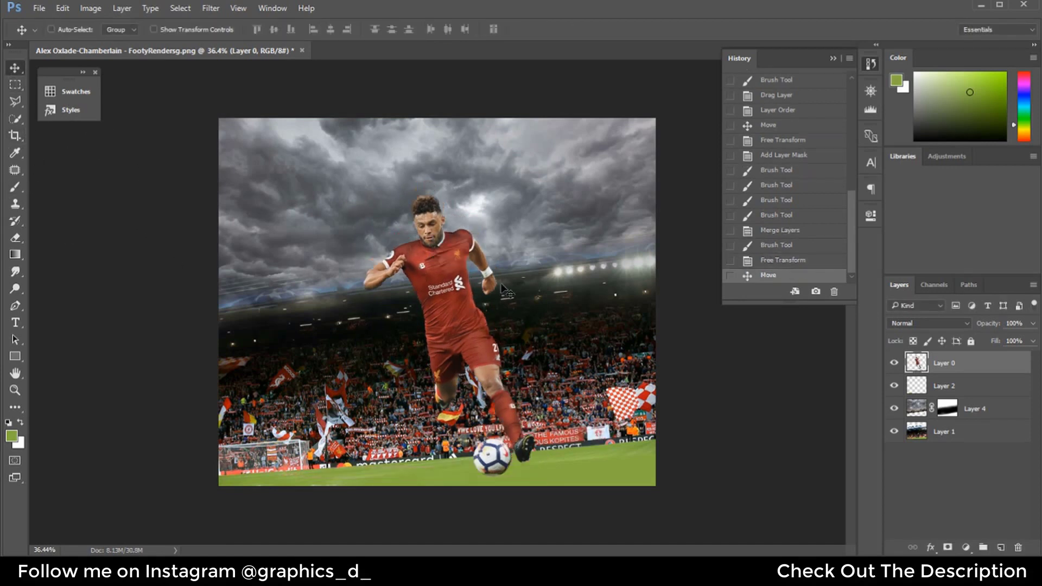
drag(471, 288, 475, 296)
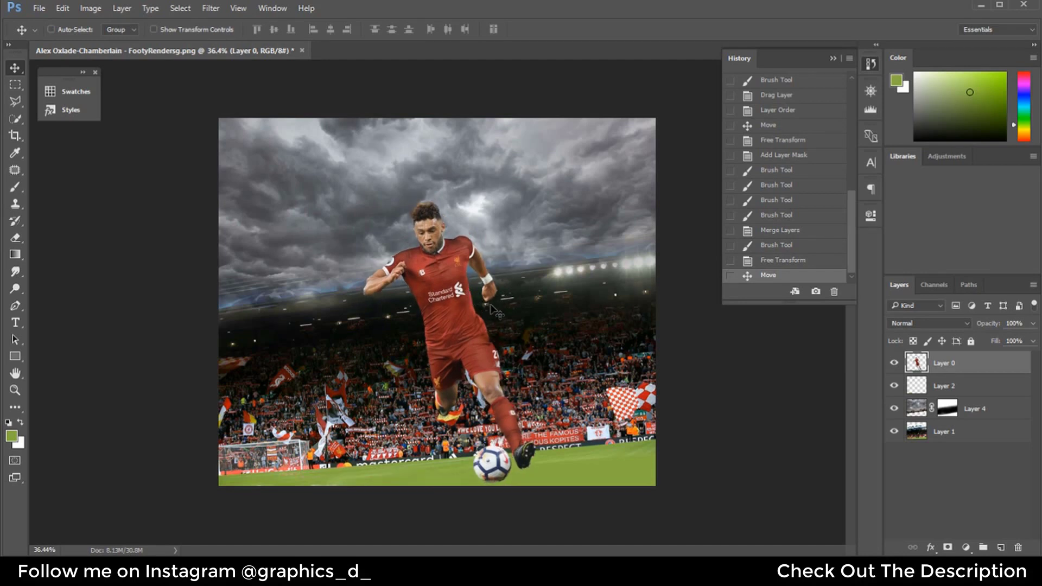
Apply a 2.3 px Gaussian Blur to the stadium layer
click(999, 409)
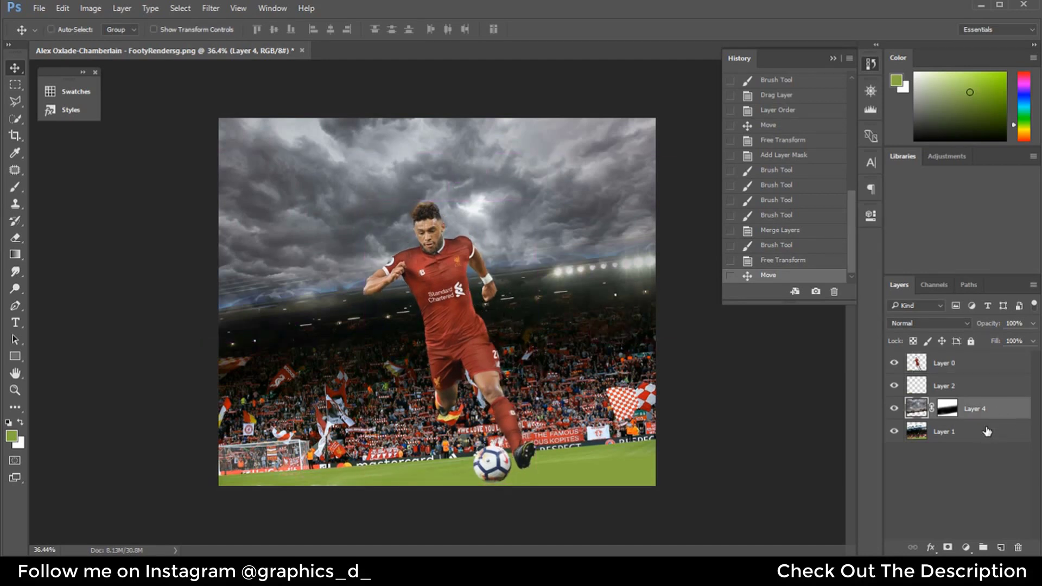
click(986, 431)
click(212, 8)
mouse_move(244, 152)
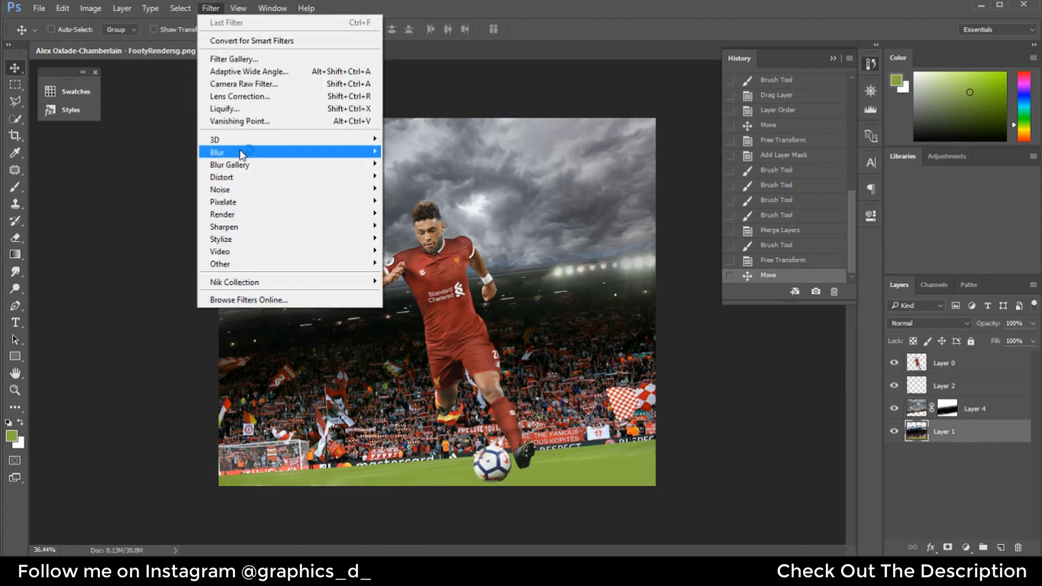
click(418, 201)
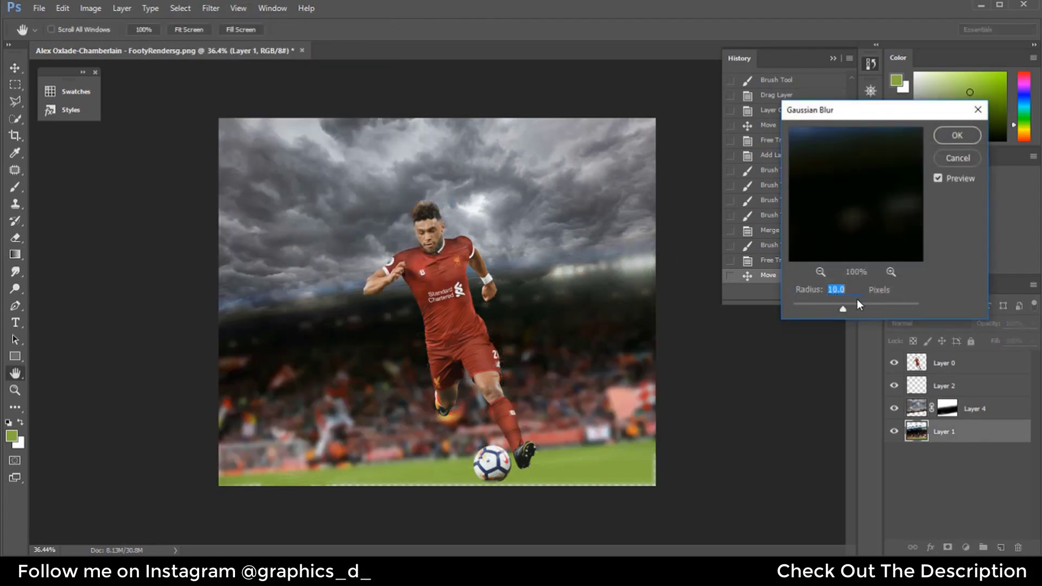
drag(838, 310, 805, 308)
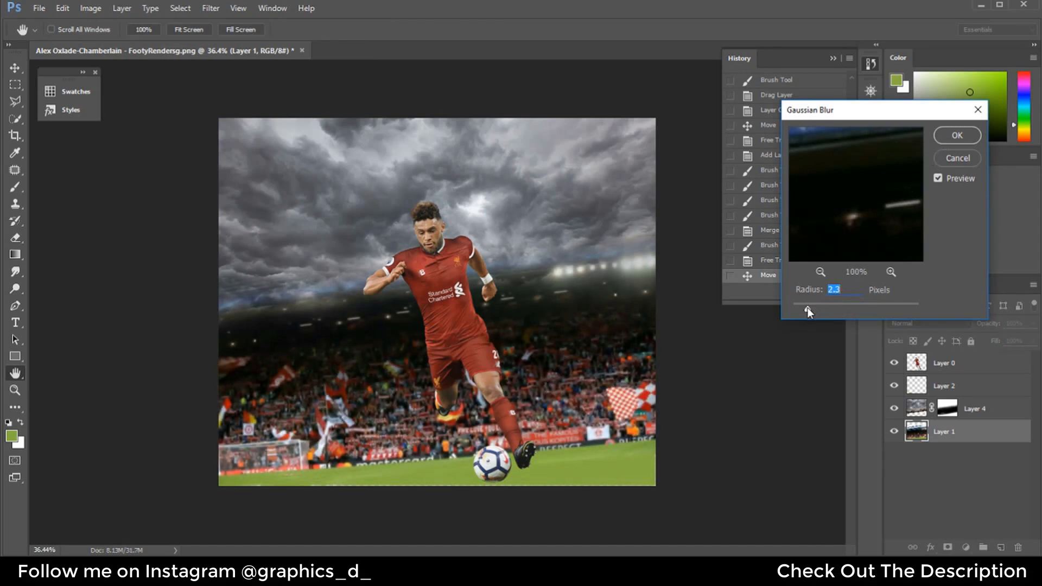
click(950, 136)
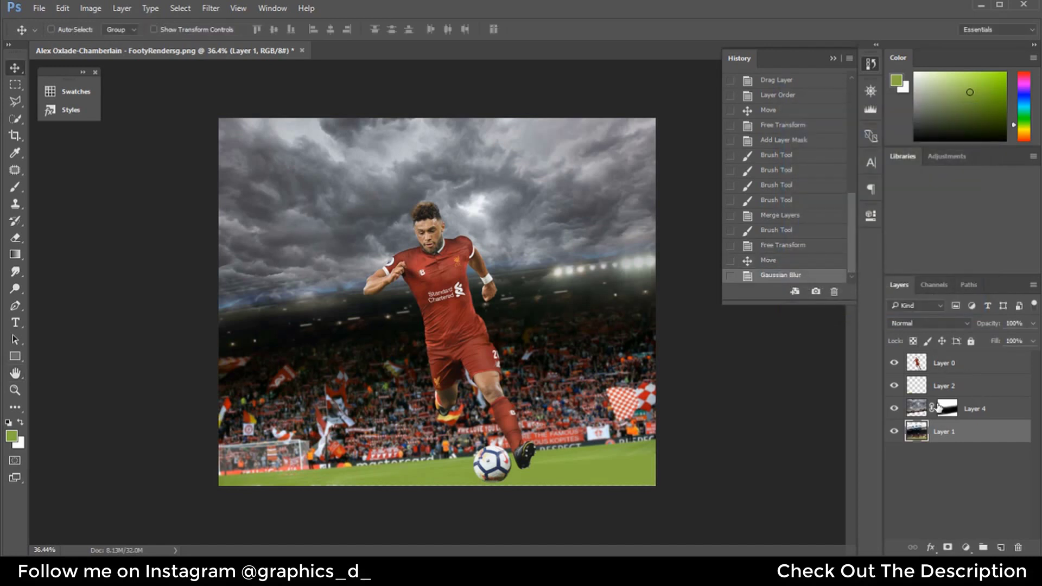
Apply a 2.7 px Gaussian Blur to the sky layer
ctrl+click(510, 173)
click(186, 11)
mouse_move(210, 8)
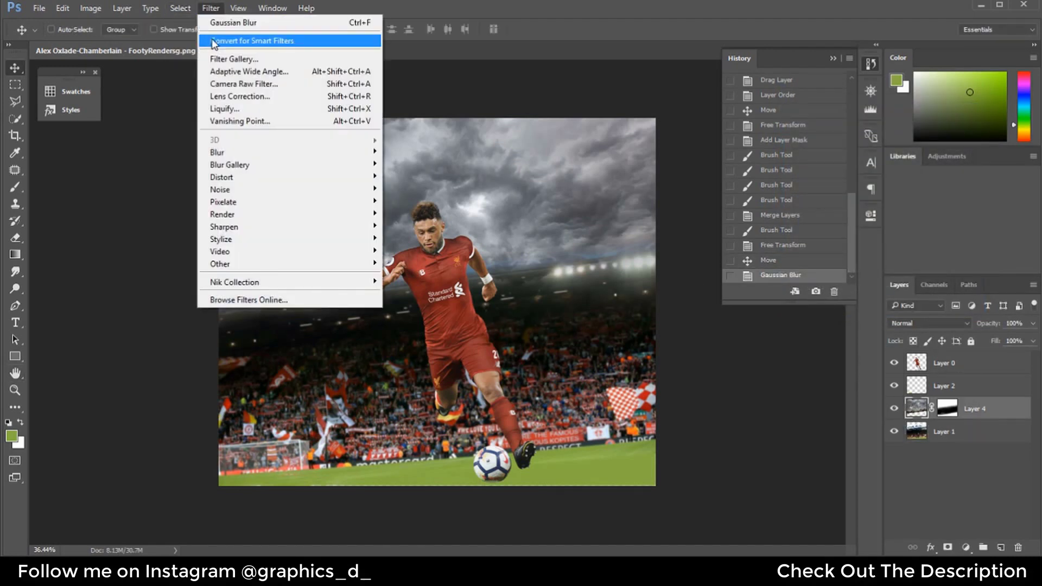
click(417, 202)
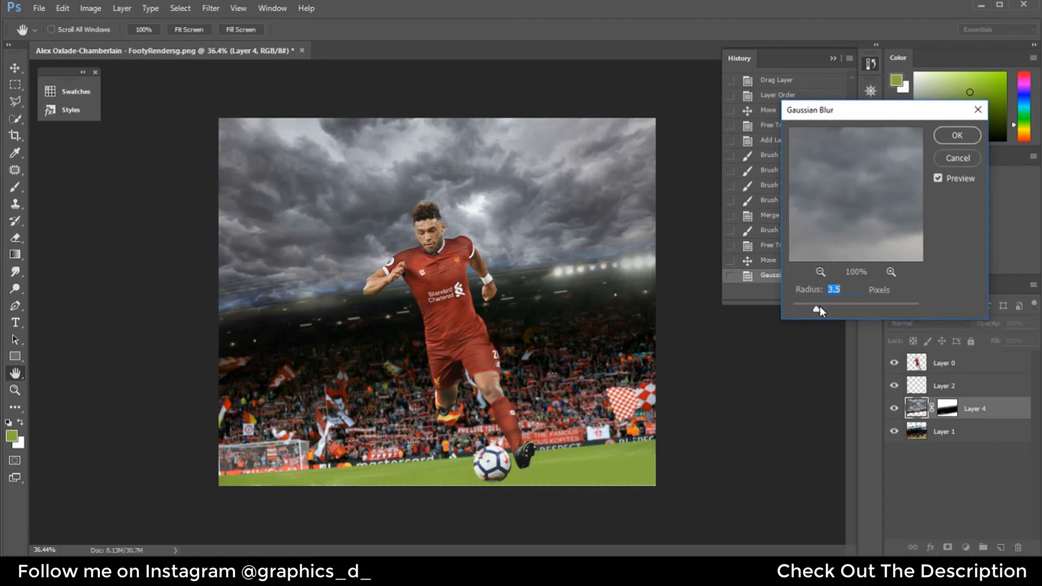
drag(820, 307, 813, 308)
click(957, 135)
click(983, 434)
Add Hue/Saturation (saturation -28) and Color Balance (midtones red +16, blue +6) above the stadium
click(965, 547)
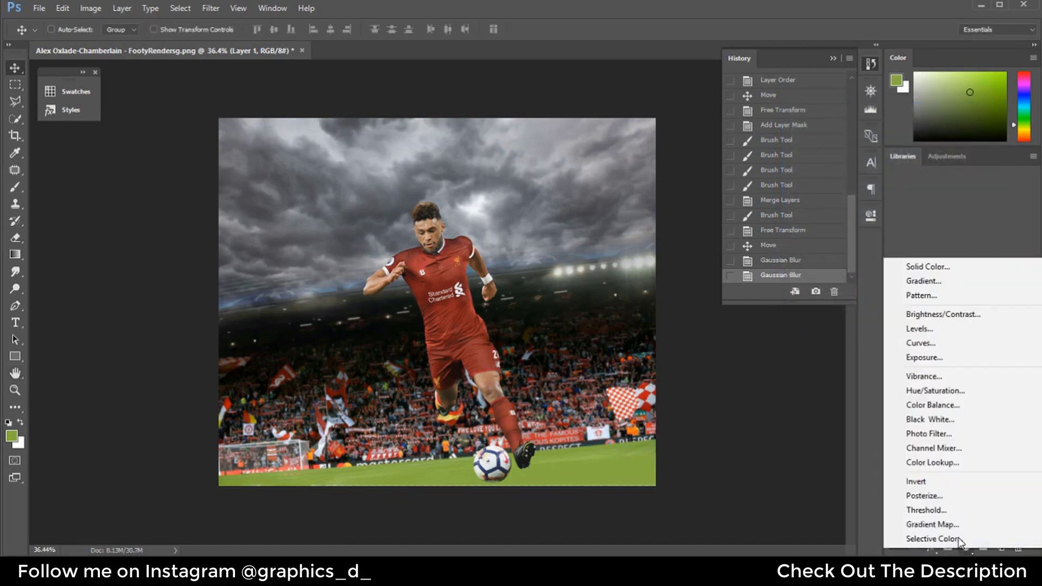
click(945, 391)
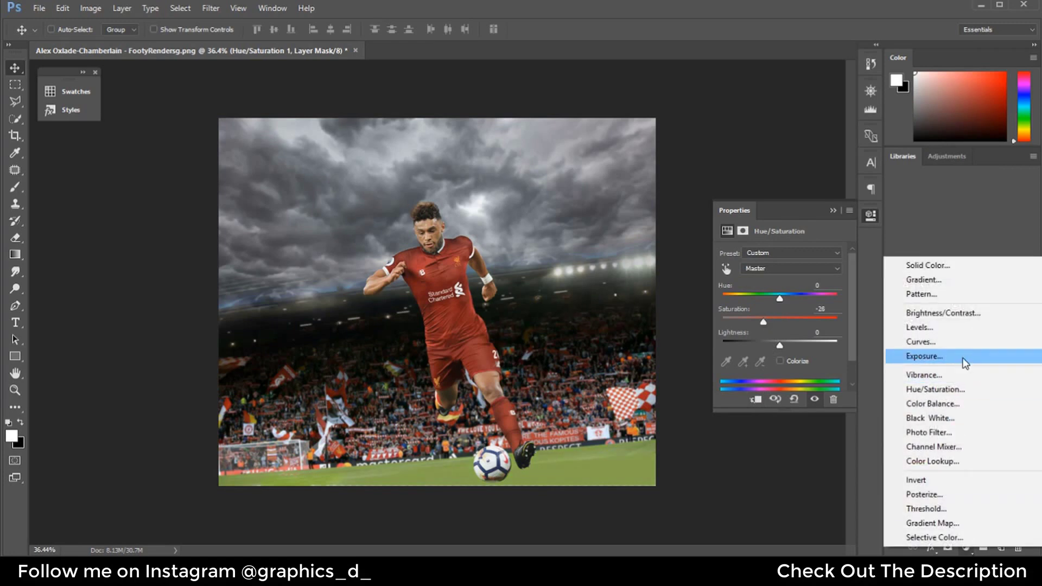
click(968, 405)
click(757, 300)
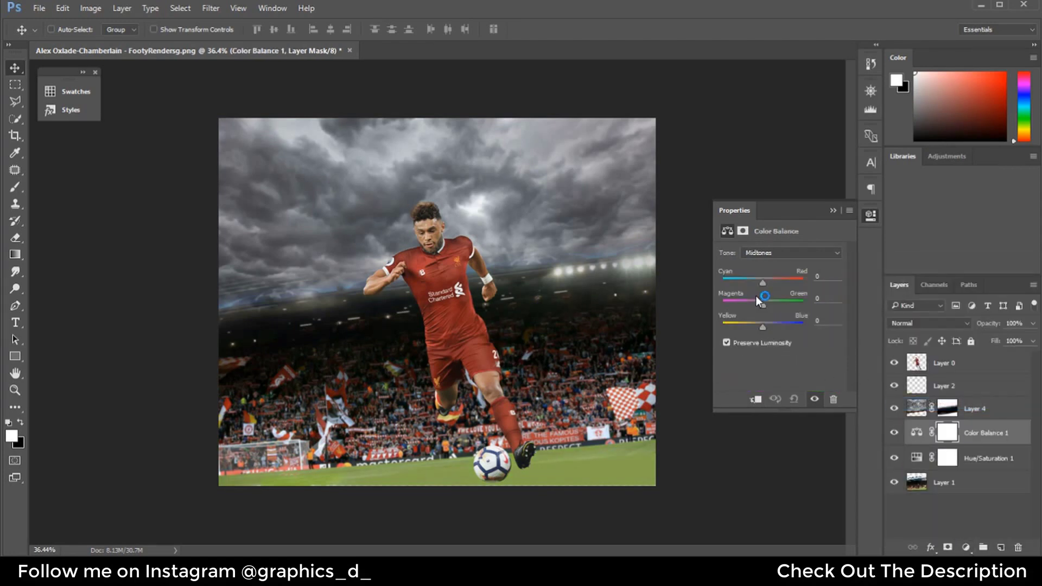
drag(763, 327, 766, 325)
click(1011, 418)
Add a Curves adjustment clipped to Layer 4 and darken it with an S-curve
click(966, 547)
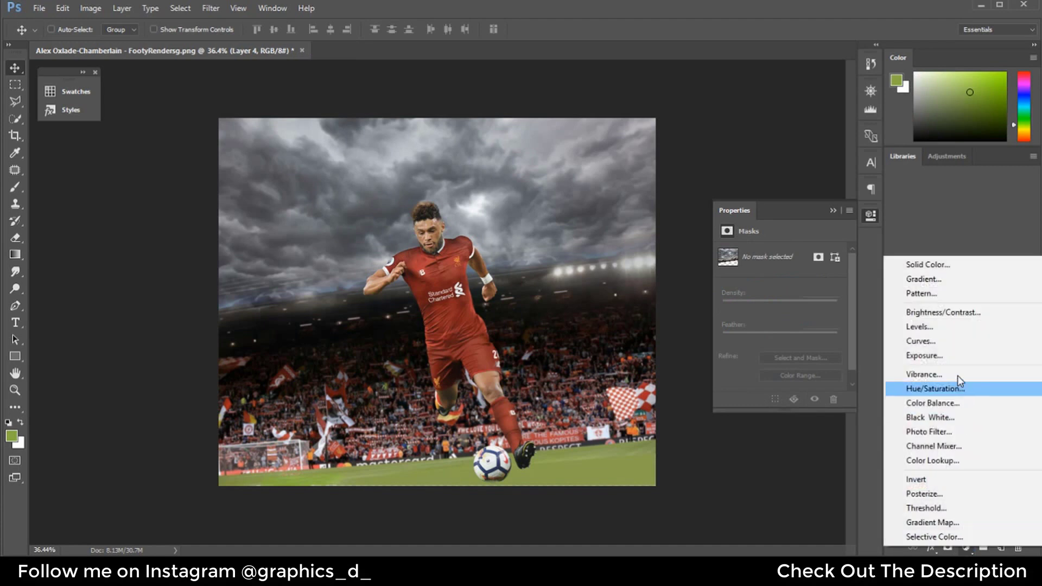
click(952, 348)
click(755, 399)
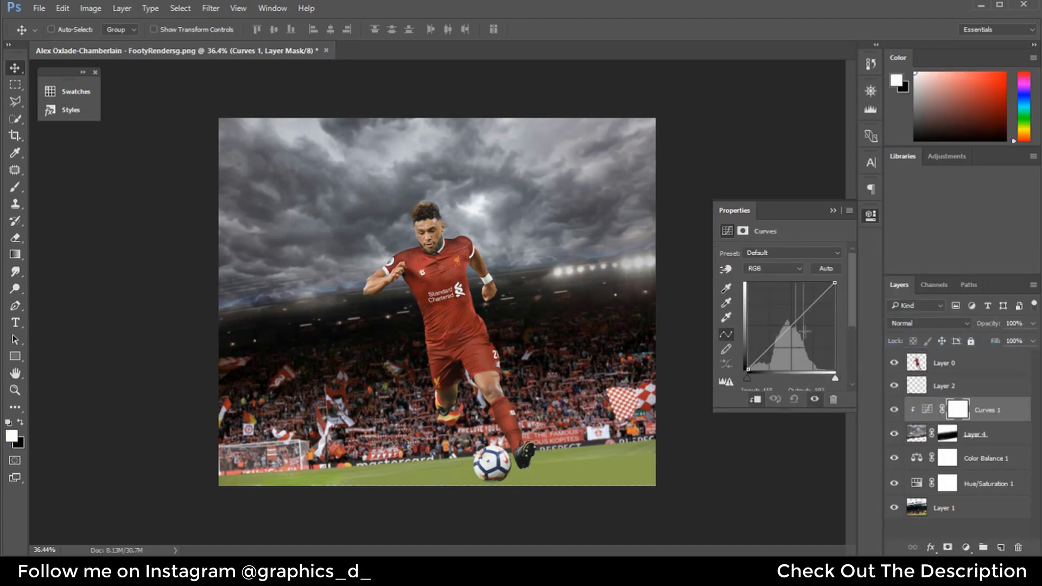
drag(793, 328, 804, 332)
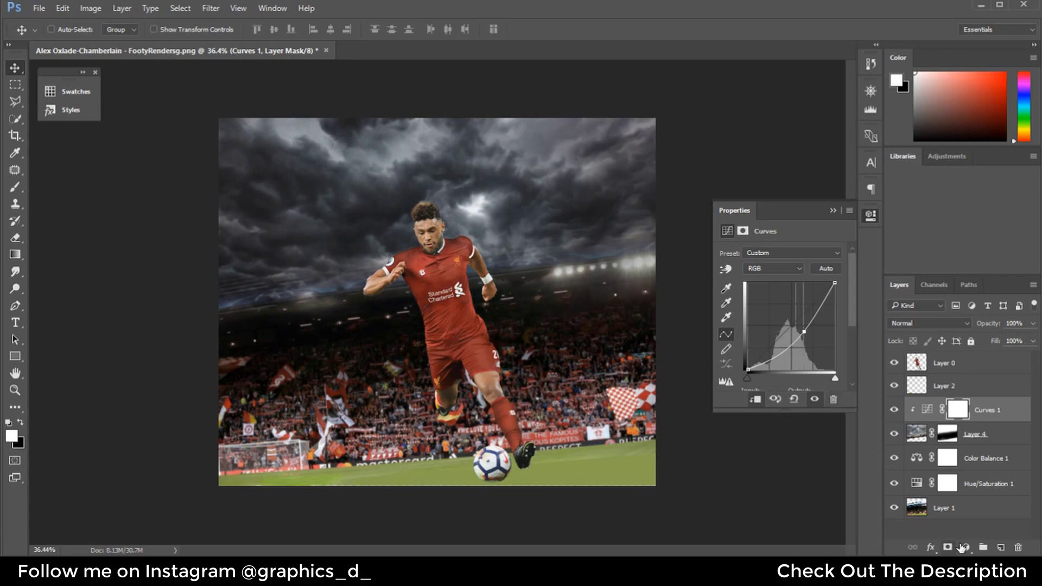
Add a clipped Hue/Saturation adjustment with lowered saturation, placed below Curves 1
click(962, 547)
click(947, 386)
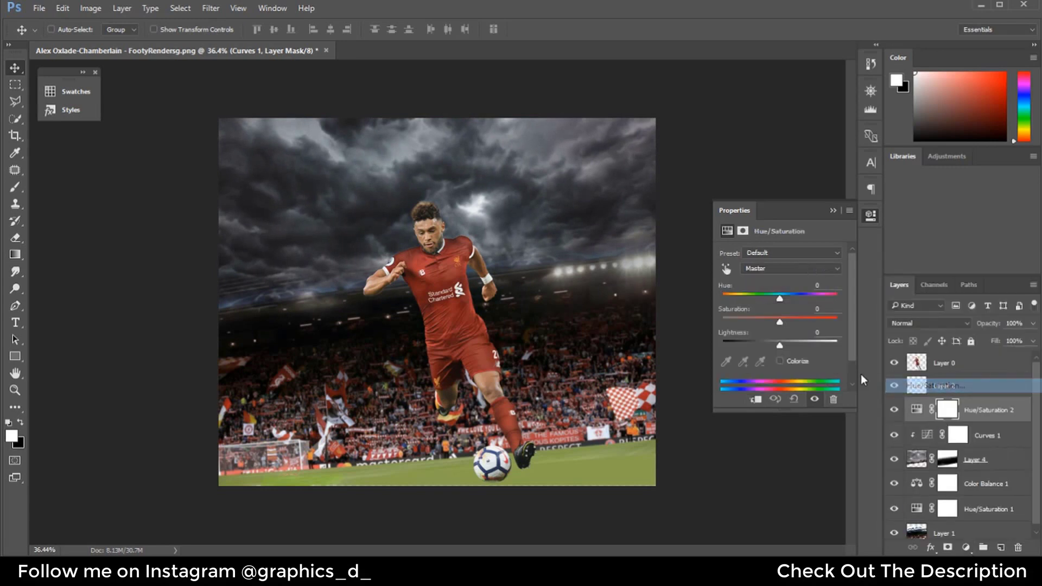
click(756, 400)
drag(780, 322, 764, 322)
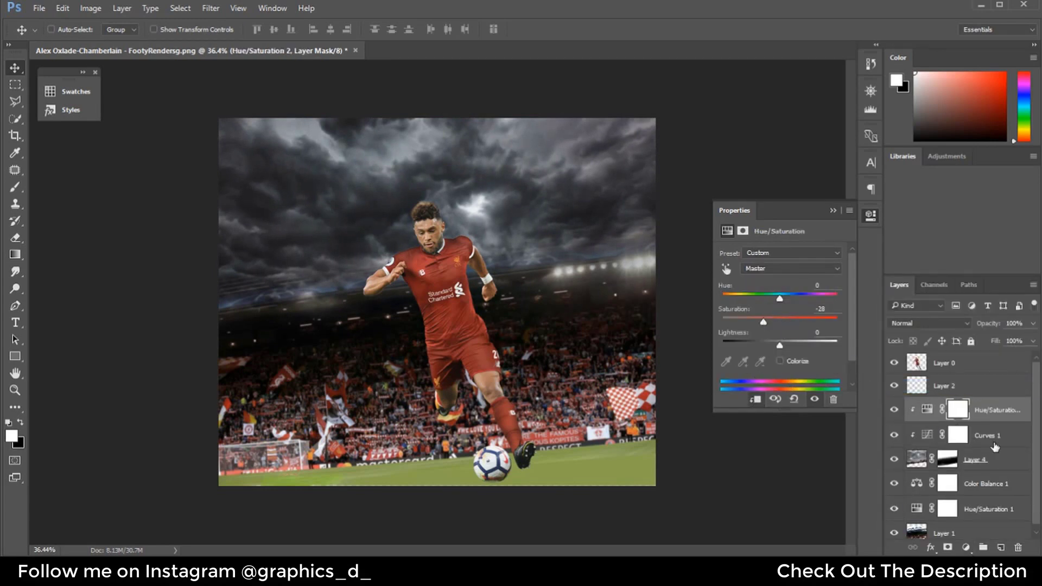
drag(995, 447, 997, 440)
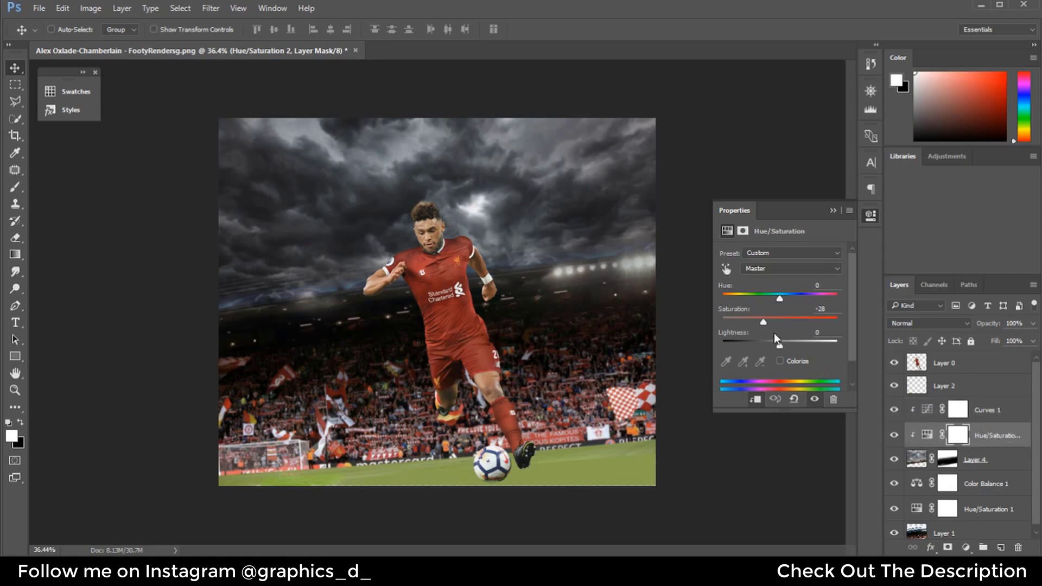
Add a Color Balance adjustment above Curves 1 with midtones red -3, blue -10
click(966, 547)
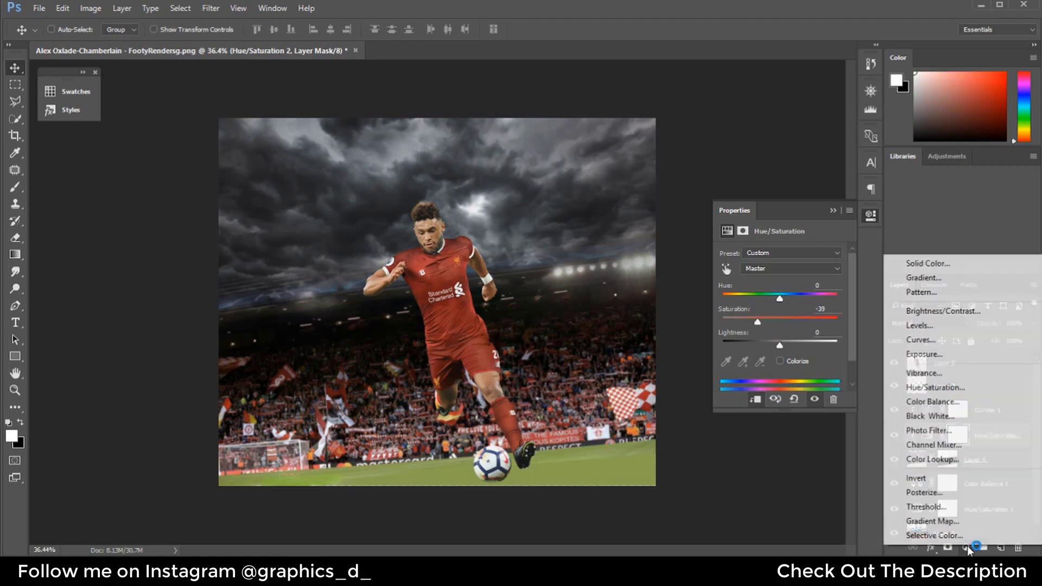
click(958, 400)
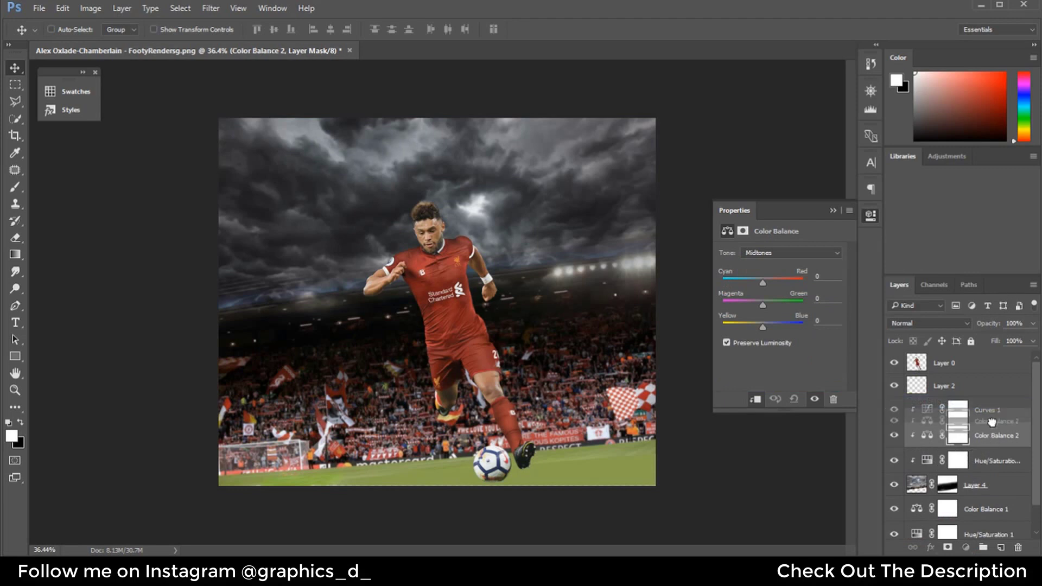
drag(969, 455, 969, 410)
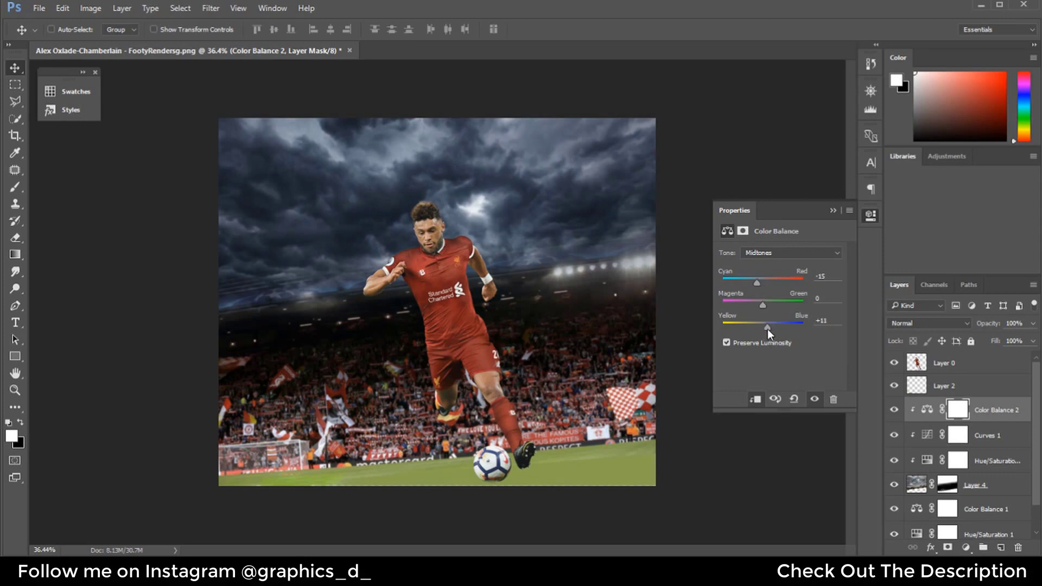
drag(768, 329, 766, 328)
drag(756, 282, 761, 282)
drag(760, 330, 759, 328)
click(833, 211)
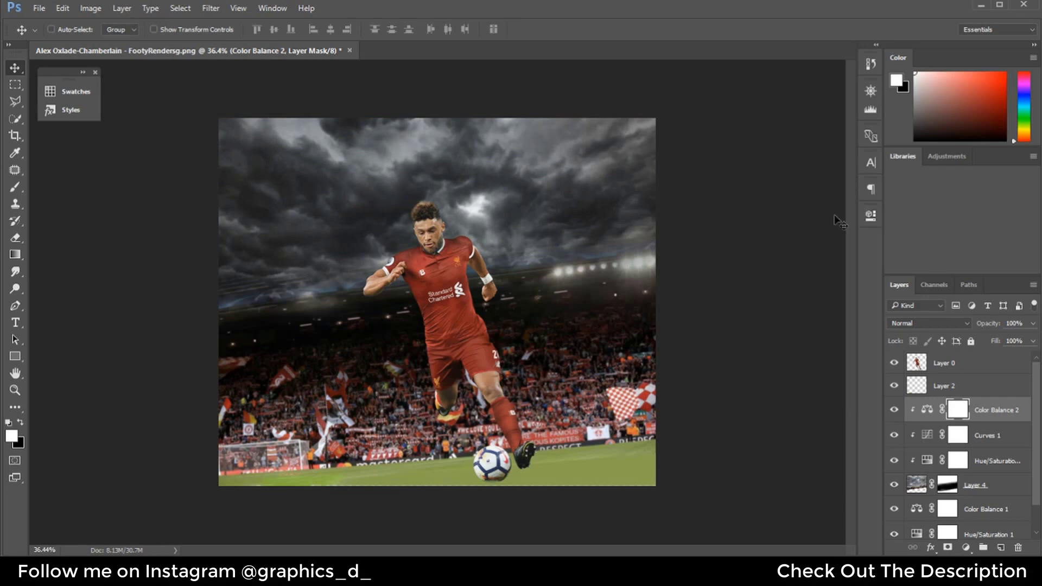
click(958, 461)
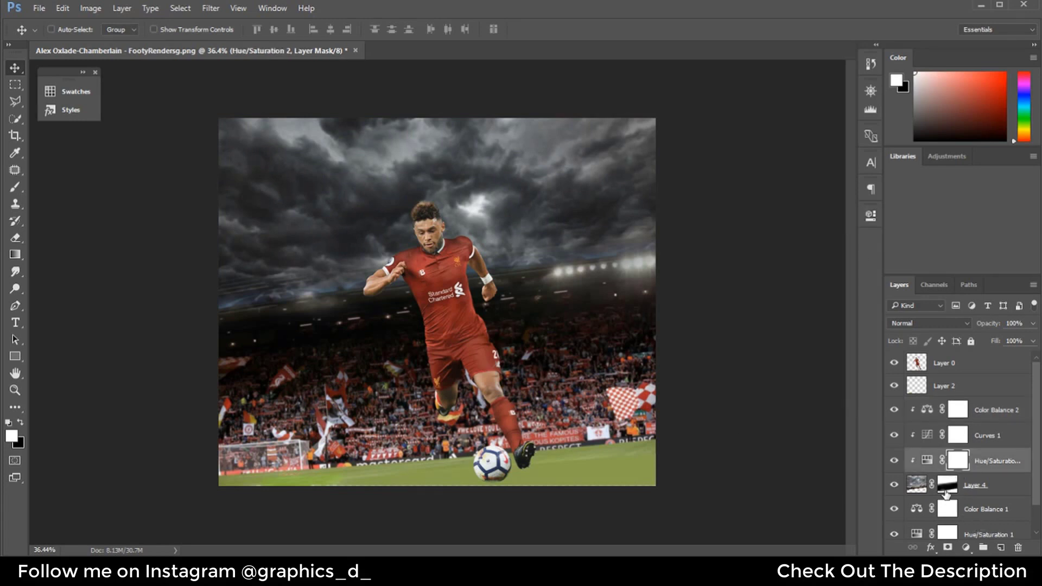
Free-transform Layer 4's mask, enlarge it to about 202%, and commit the scale
click(946, 492)
key(ctrl+t)
drag(714, 430, 1003, 519)
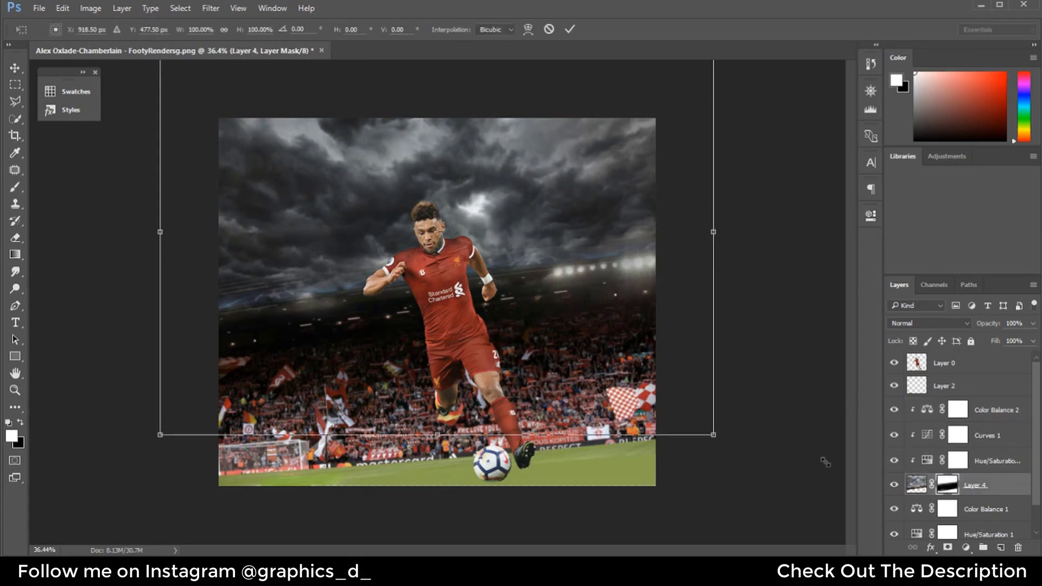
scroll(763, 482, down, 3)
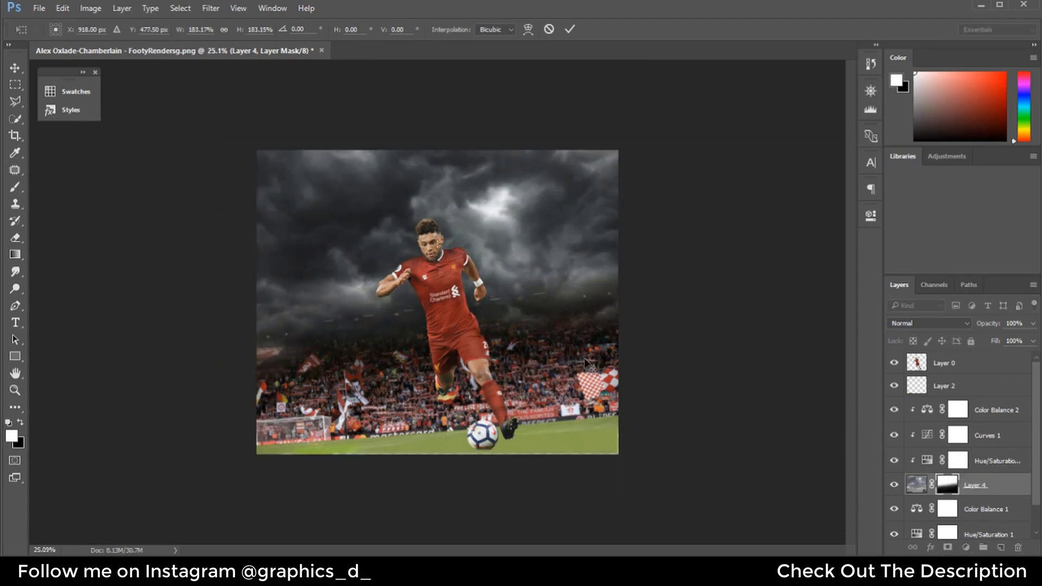
drag(1003, 519, 763, 482)
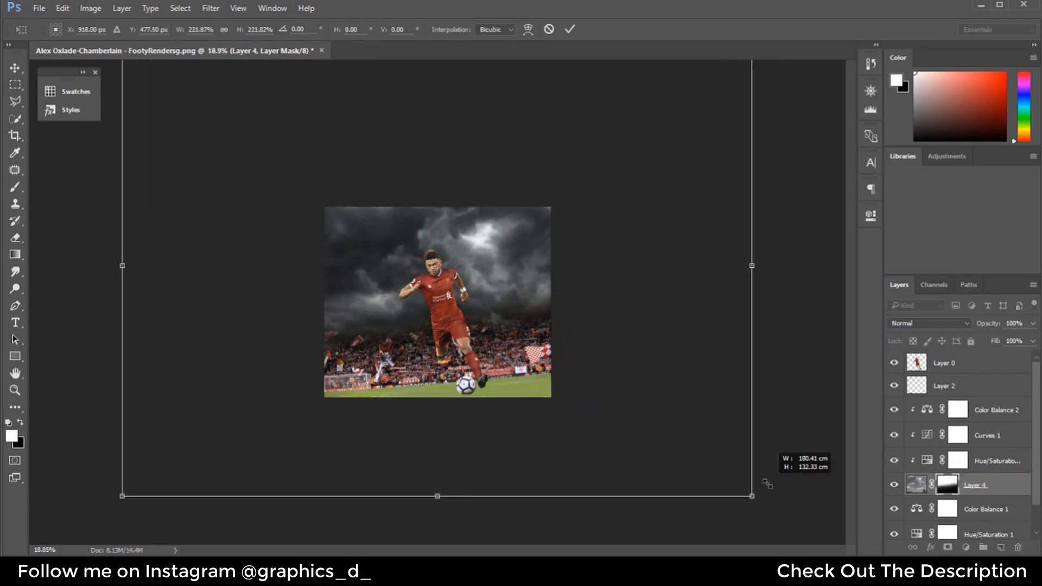
key(Return)
scroll(499, 364, up, 3)
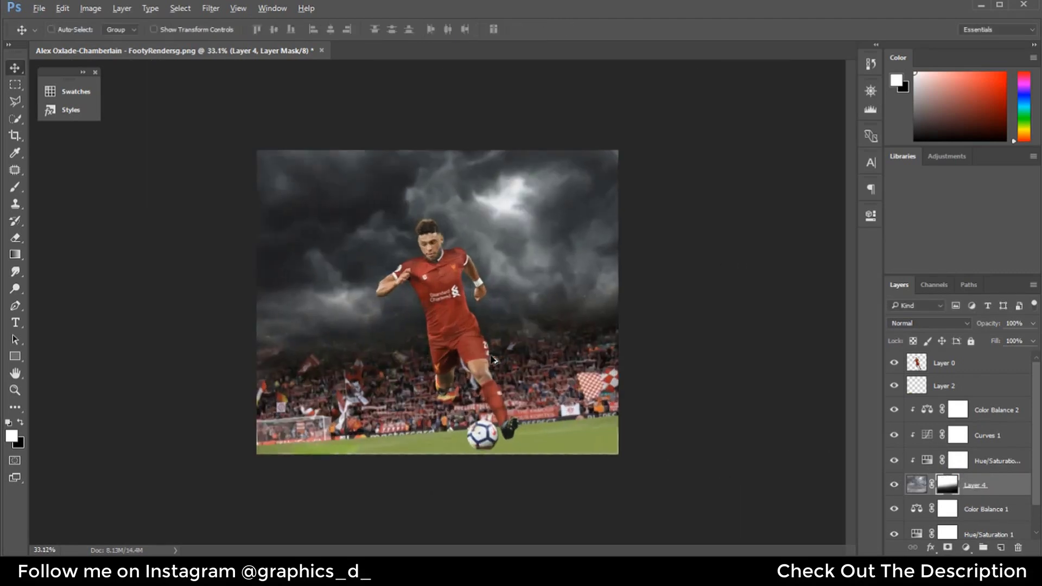
Paint black, then white, on Layer 4's mask to fade the stadium's top into the sky
click(15, 187)
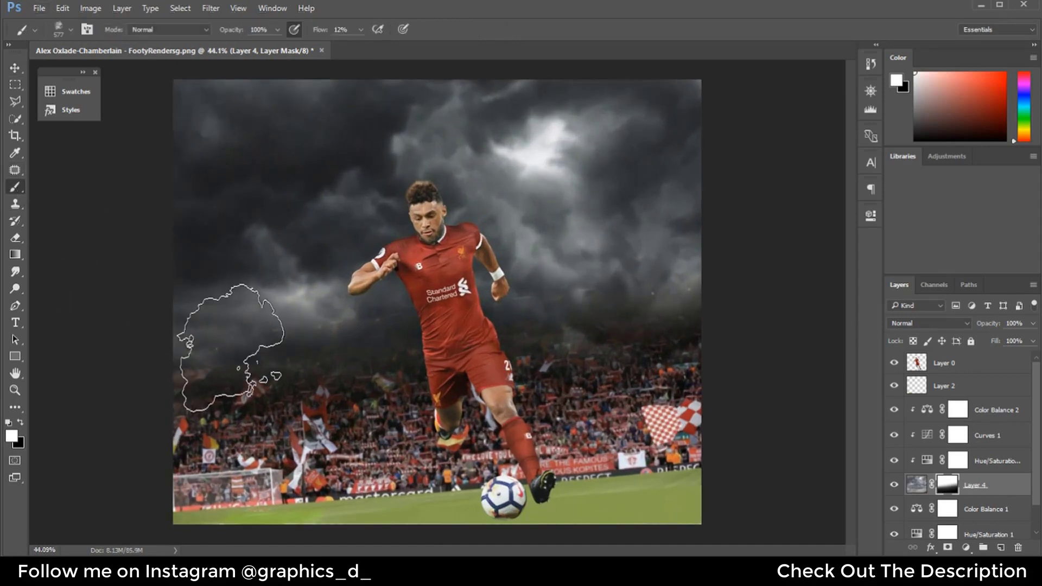
key(x)
mouse_move(250, 369)
mouse_down()
mouse_move(722, 279)
mouse_move(290, 377)
mouse_up()
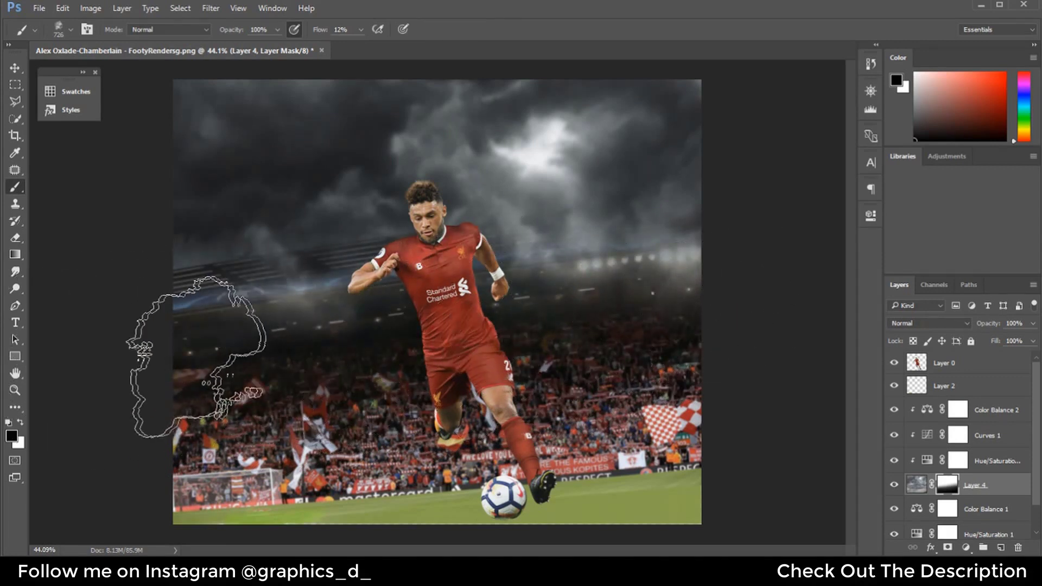
key(bracketleft)
key(x)
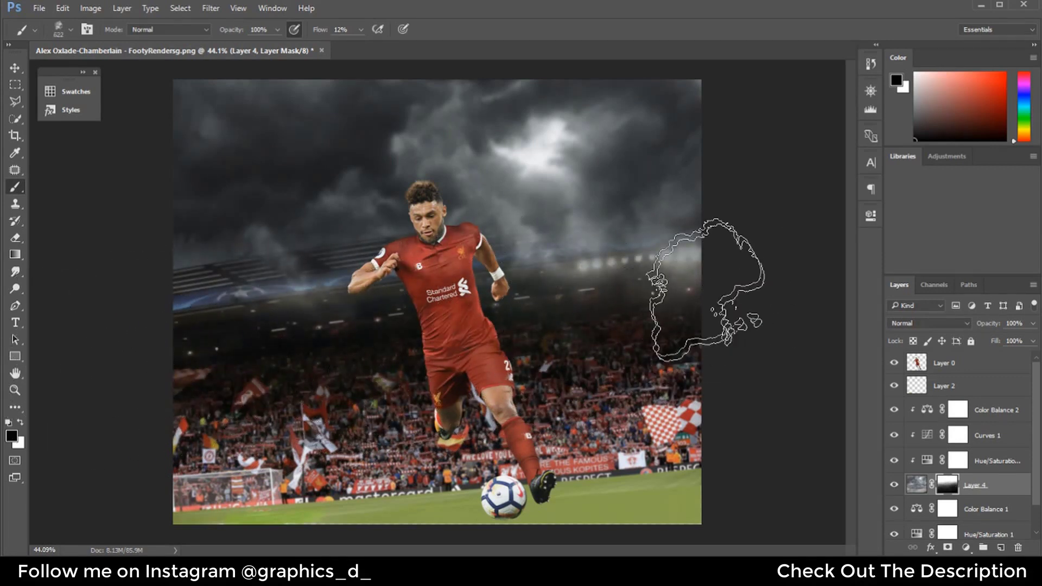
drag(732, 268, 316, 209)
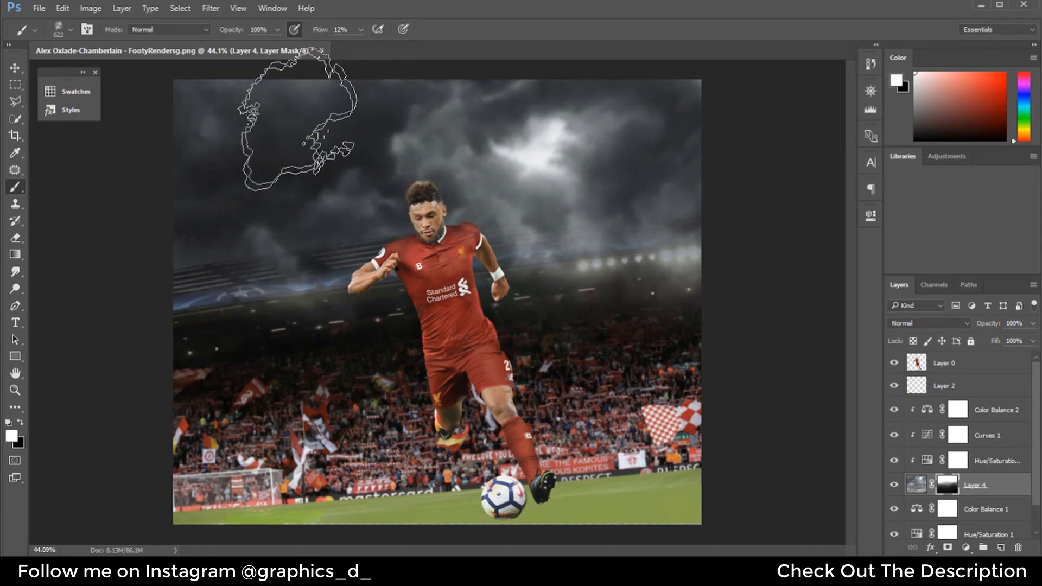
Lower the brush flow to 9% with black active, and hide the player layer
click(340, 30)
text(63)
key(shift+0)
key(shift+9)
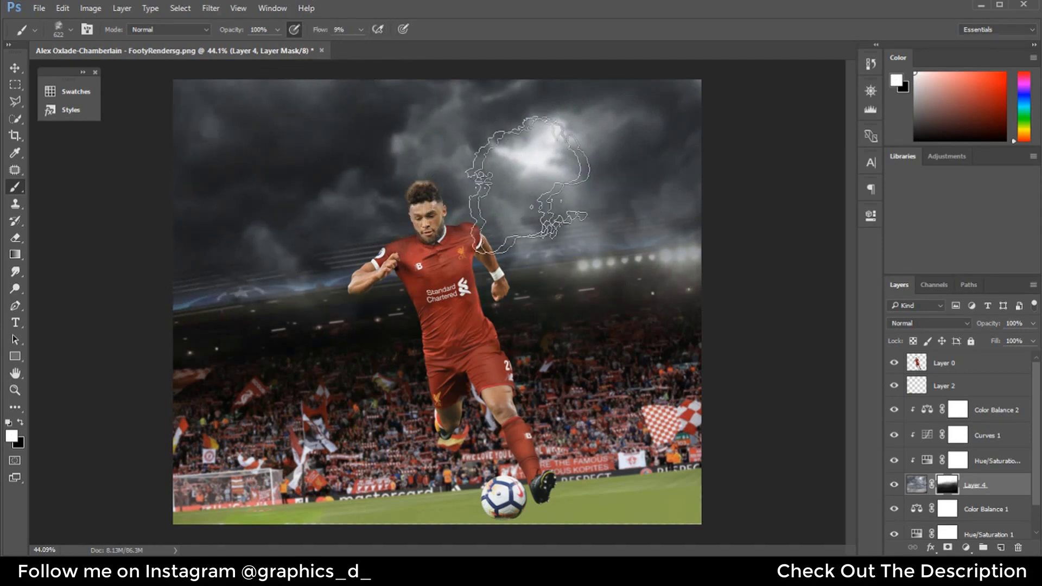
key(x)
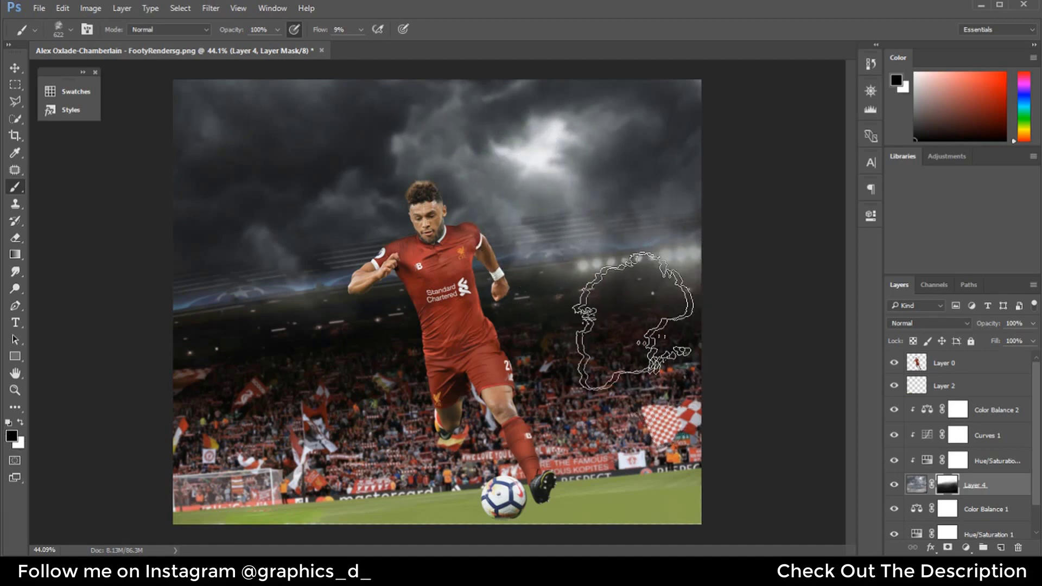
alt+scroll(603, 429, up, 1)
scroll(604, 431, down, 1)
scroll(604, 431, down, 1)
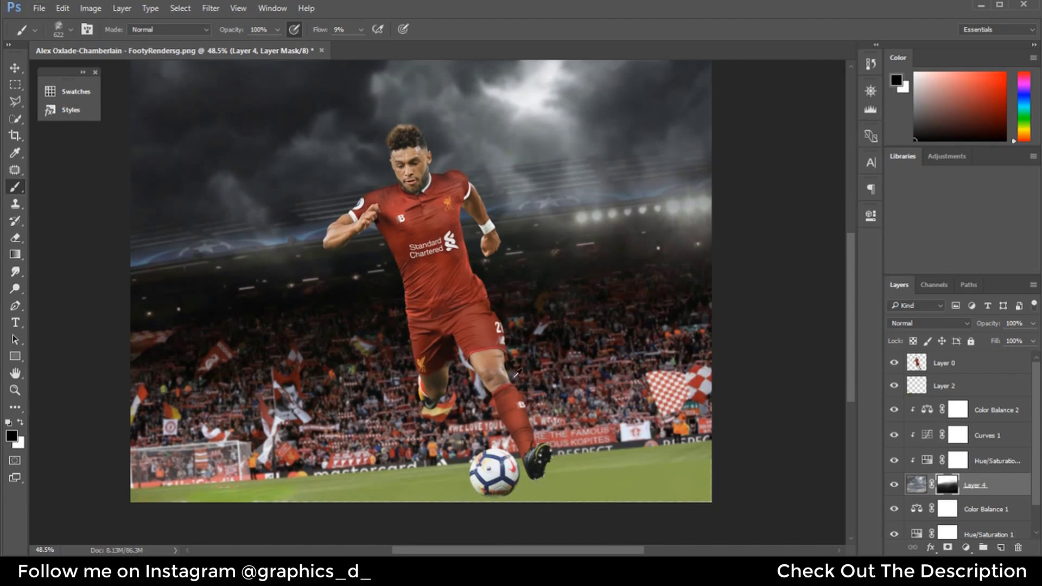
alt+scroll(512, 227, down, 1)
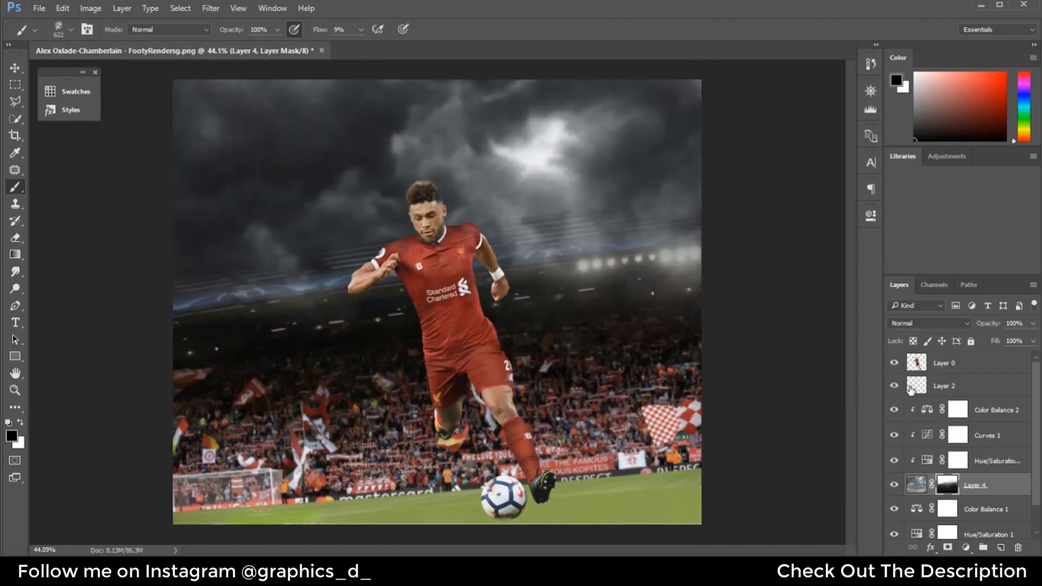
click(955, 388)
Stamp all visible layers into Layer 5 and apply a 4.5 px Gaussian Blur
key(ctrl+alt+shift+e)
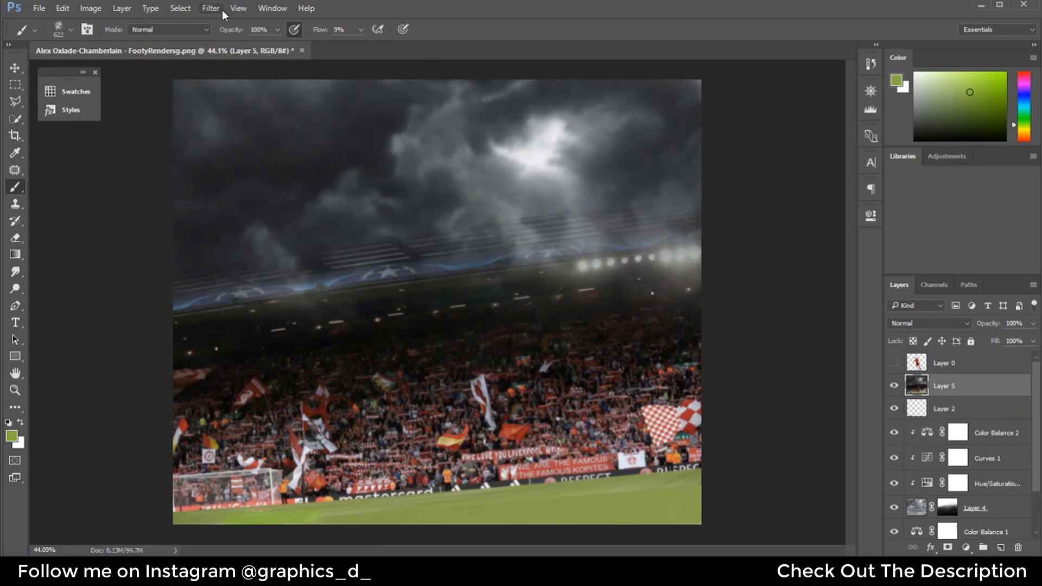
click(222, 10)
mouse_move(244, 152)
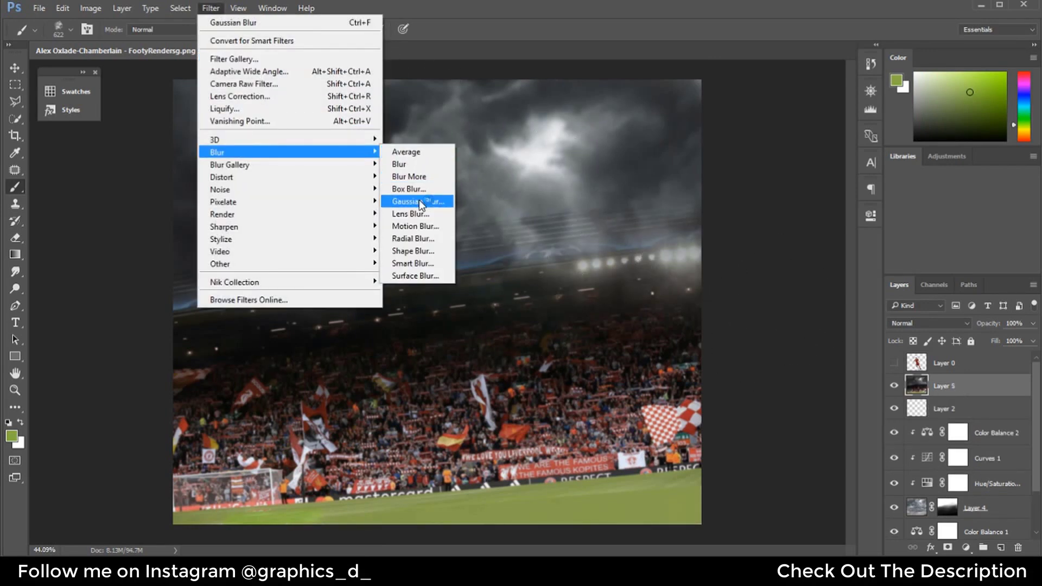
click(418, 201)
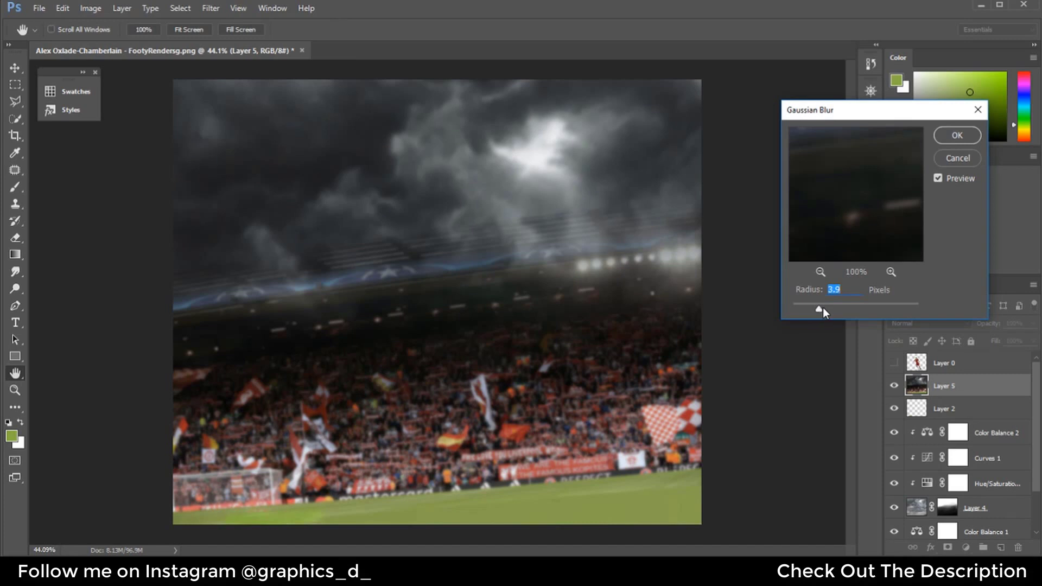
click(944, 139)
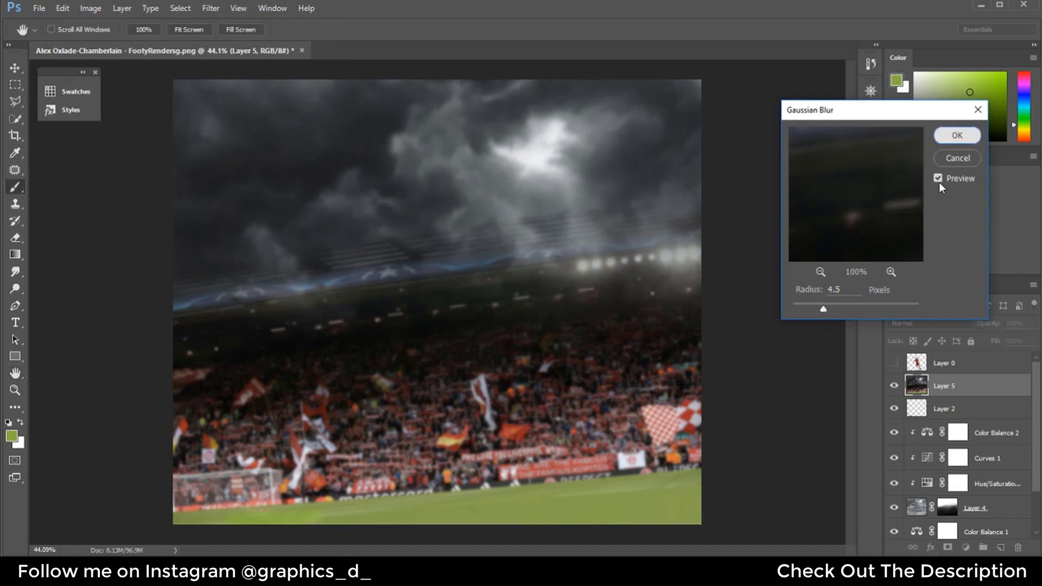
Show the player again, add a mask to the blurred Layer 5, and bring up the adjustment layer menu
click(895, 362)
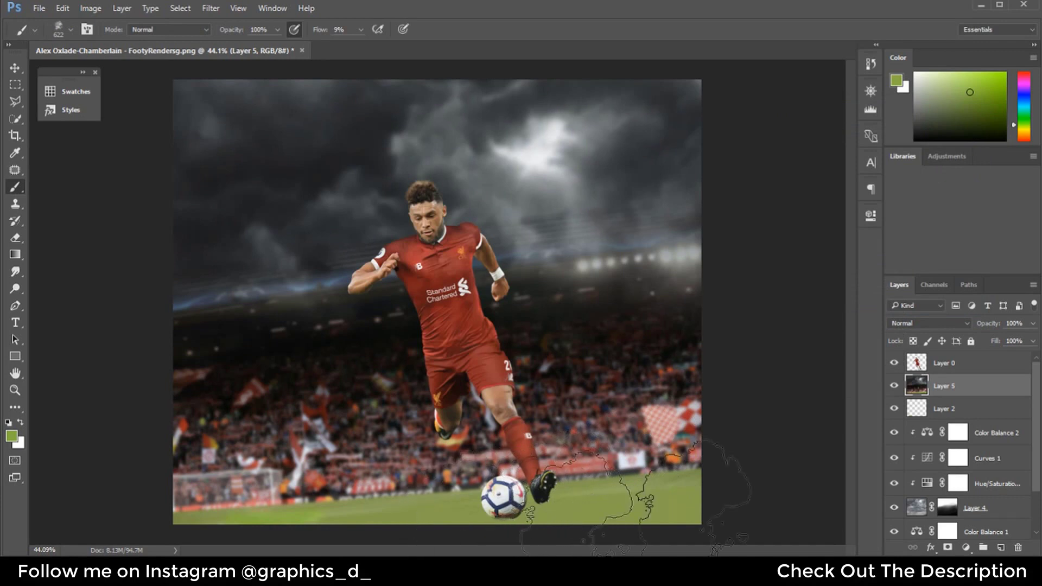
click(949, 548)
key(ctrl+minus)
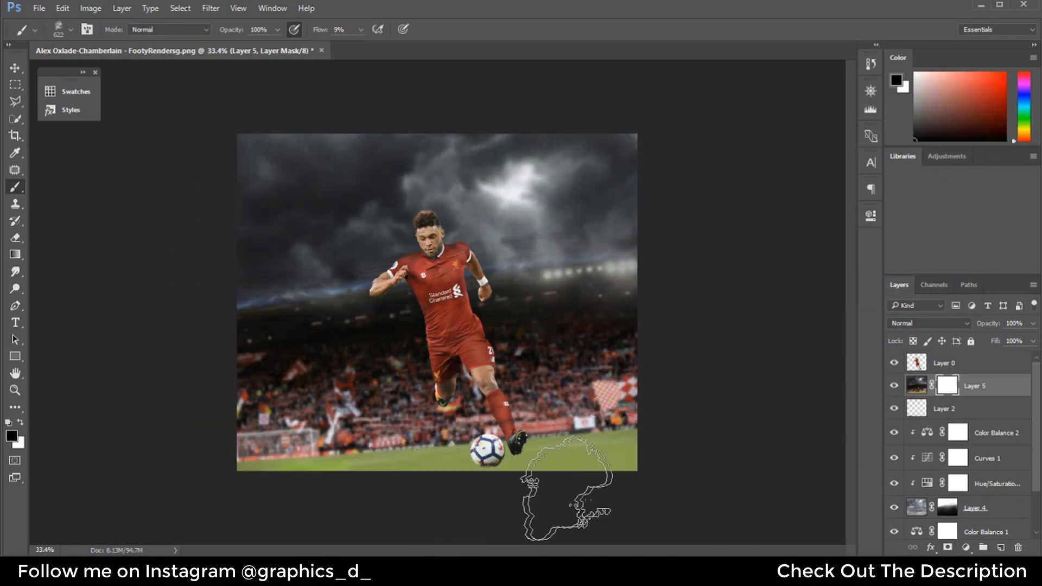
scroll(492, 491, up, 3)
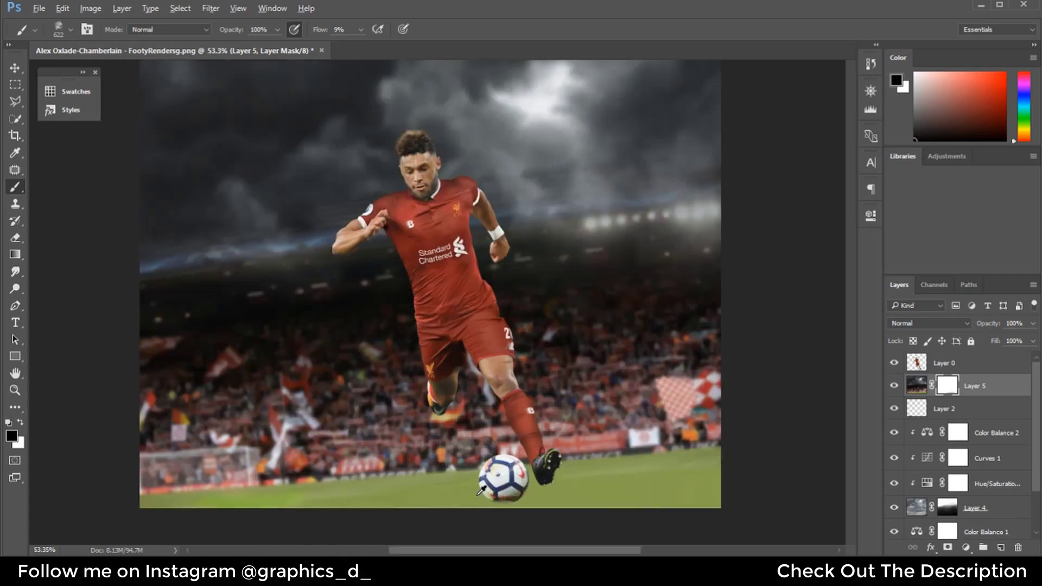
scroll(491, 489, up, 1)
scroll(495, 475, down, 1)
scroll(491, 478, up, 2)
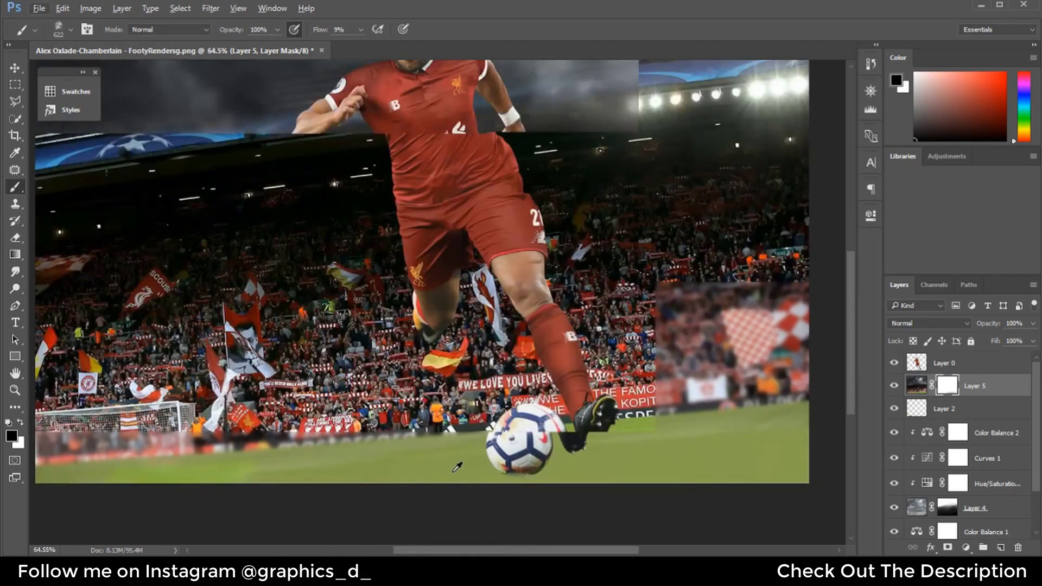
scroll(491, 478, up, 2)
scroll(836, 434, down, 4)
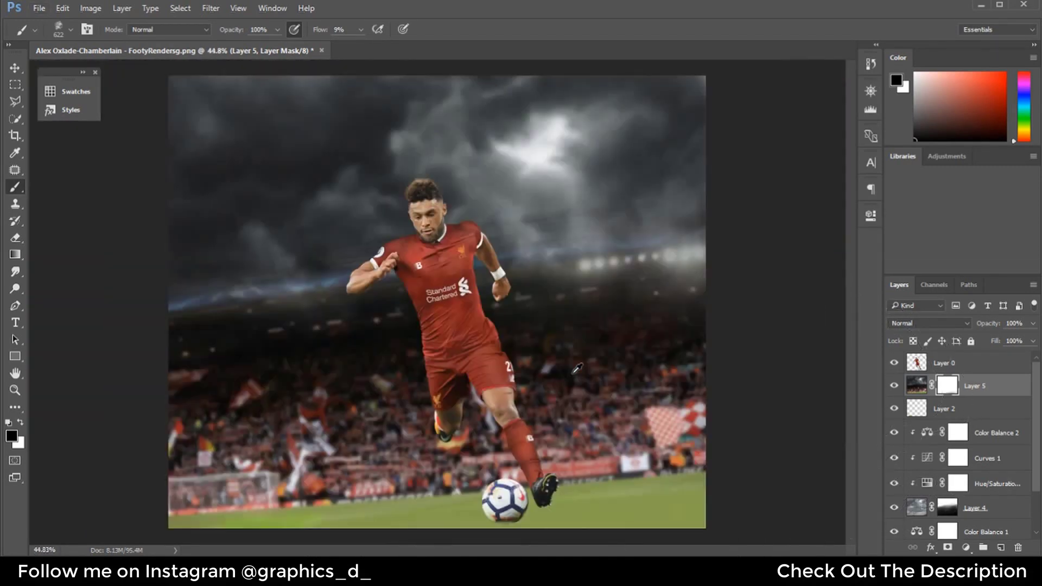
click(970, 545)
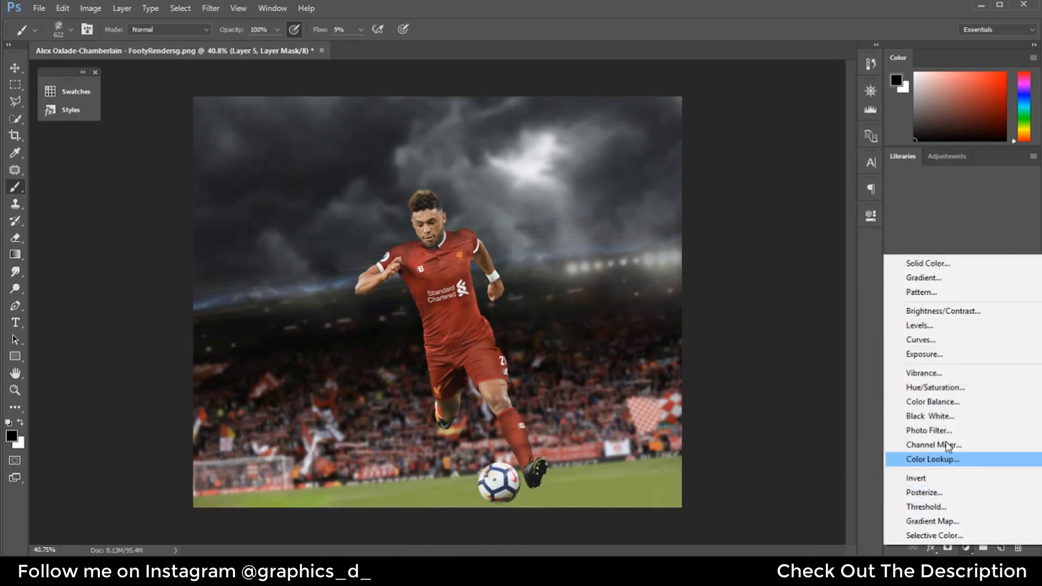
Add a Hue/Saturation layer at -16 saturation and a Curves layer pulled down to darken
click(952, 385)
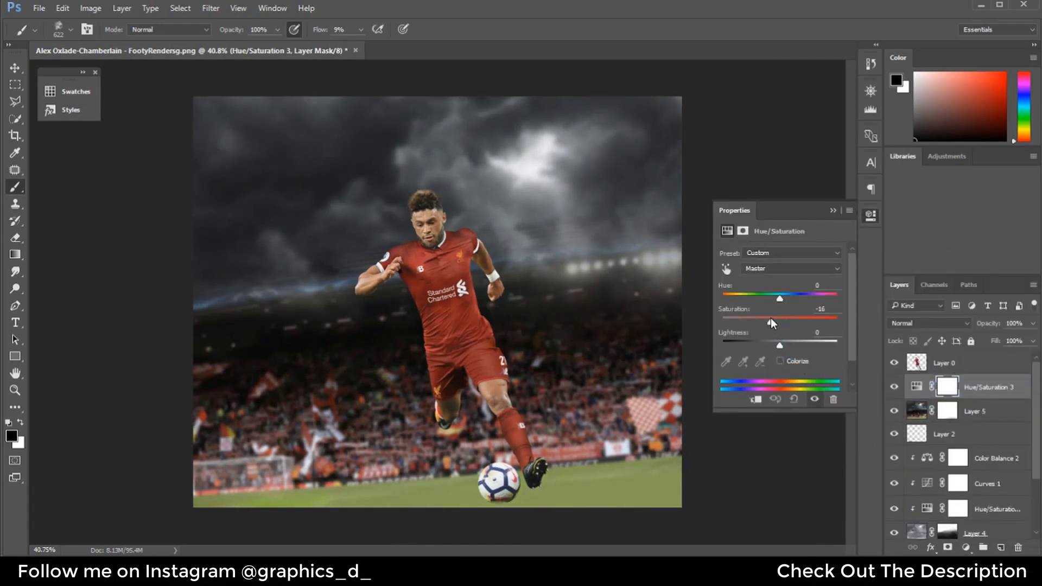
click(966, 547)
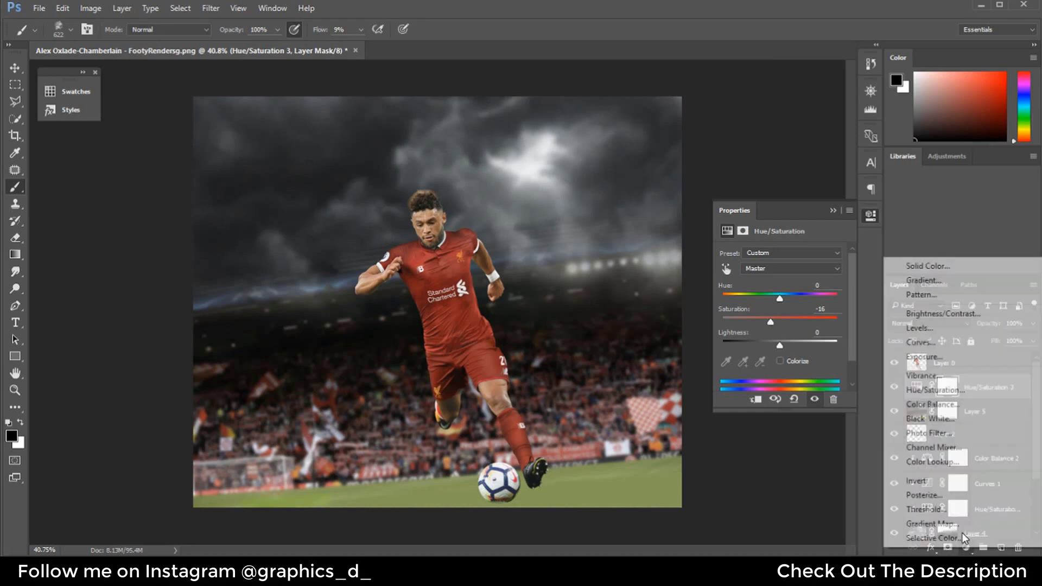
click(932, 343)
drag(796, 321, 796, 327)
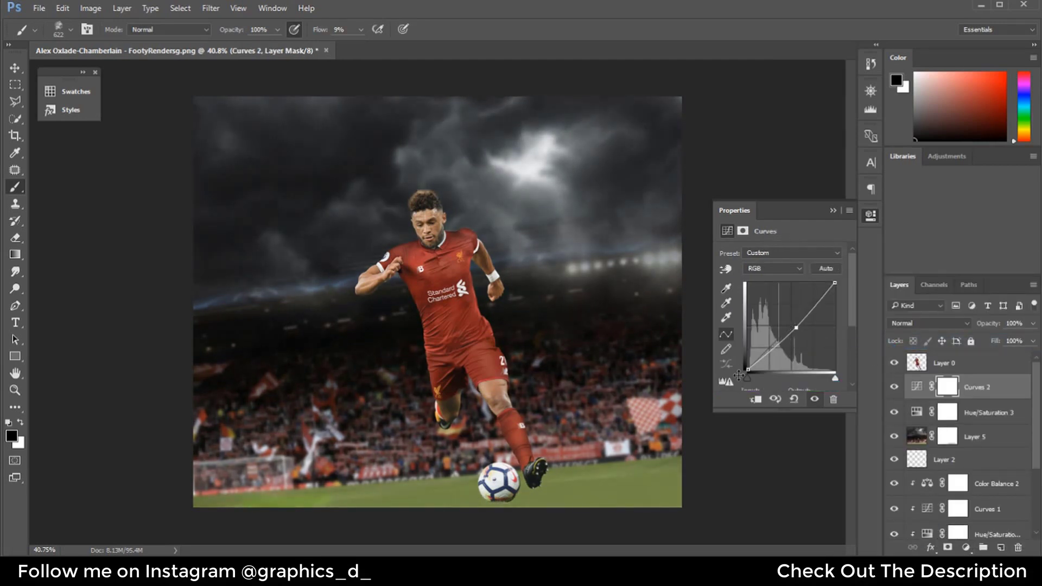
drag(747, 369, 749, 365)
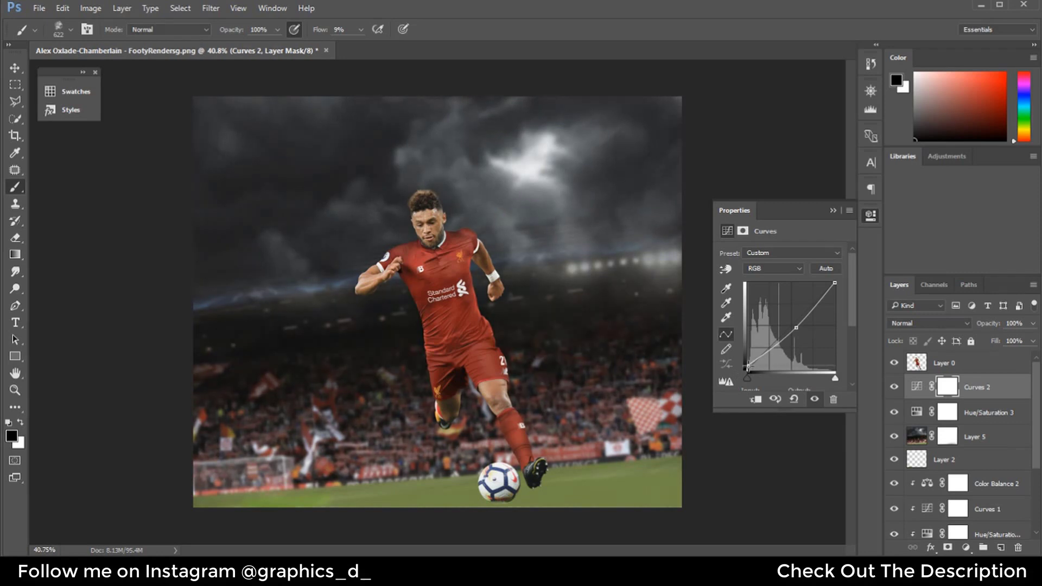
click(841, 214)
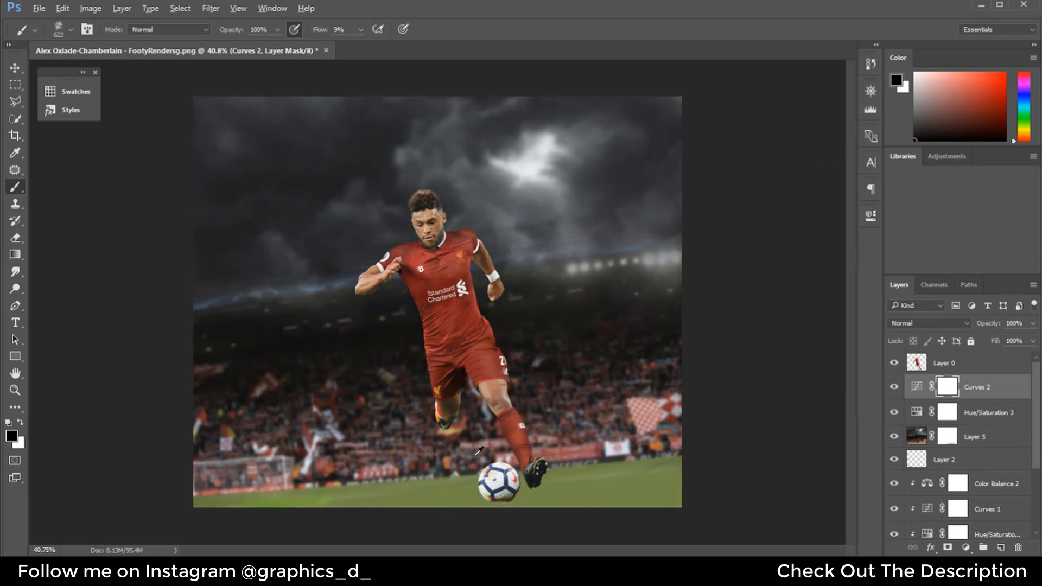
scroll(482, 387, up, 5)
scroll(482, 387, down, 5)
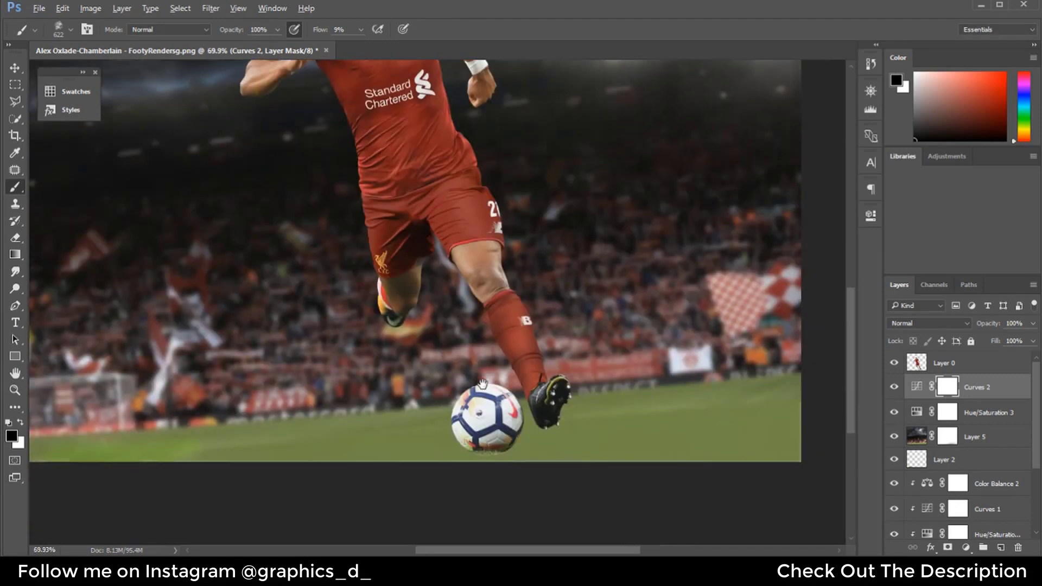
click(966, 547)
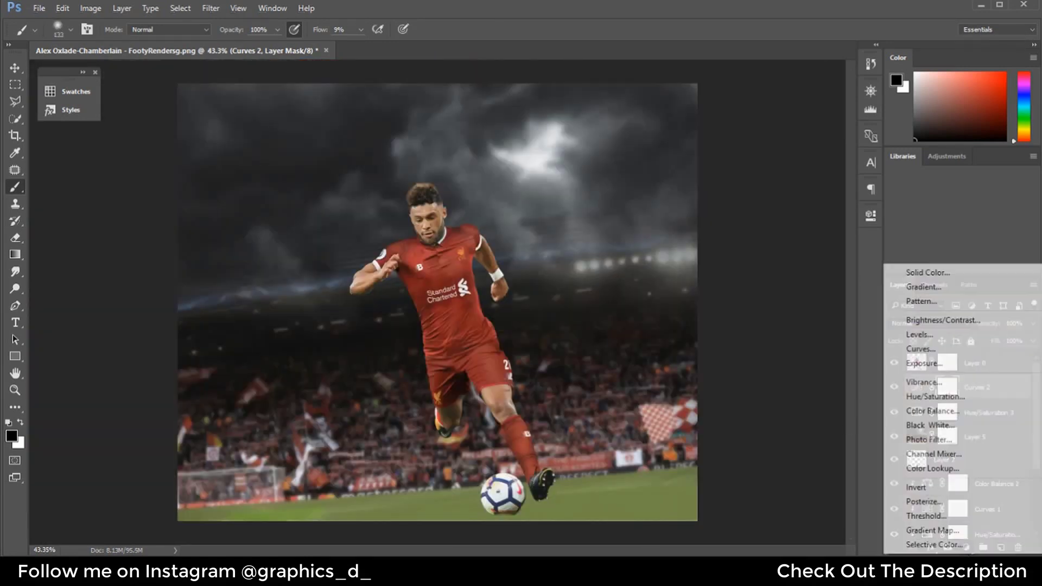
Add a black-to-transparent Gradient Fill layer with its black stop moved to about 43%
click(940, 288)
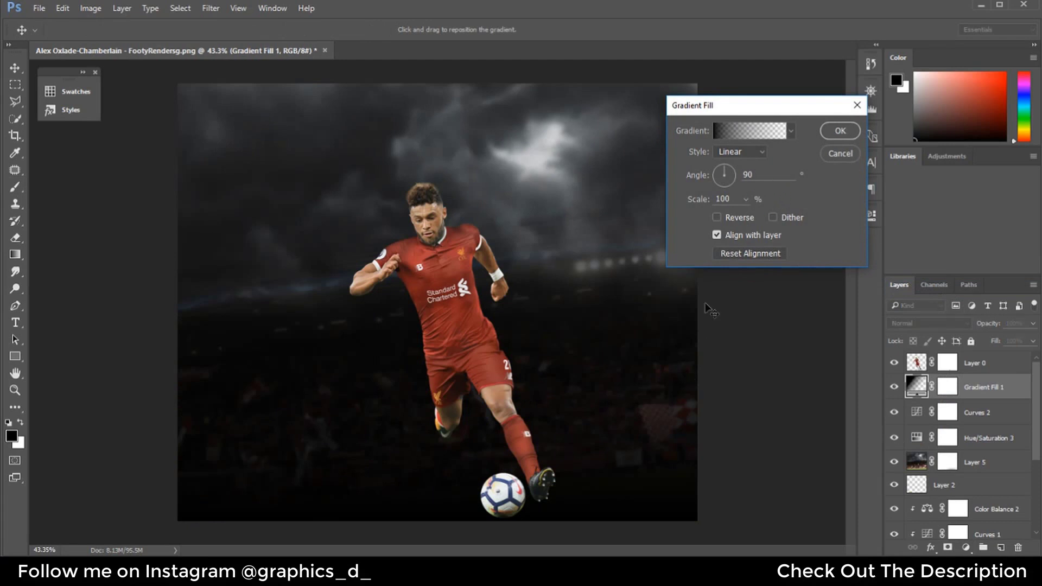
drag(622, 271, 624, 383)
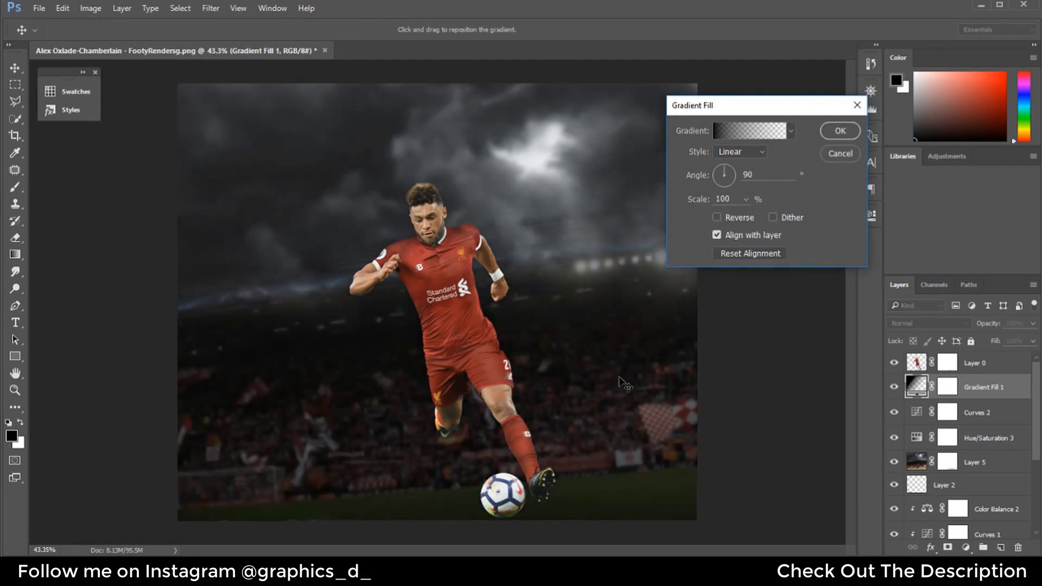
click(754, 131)
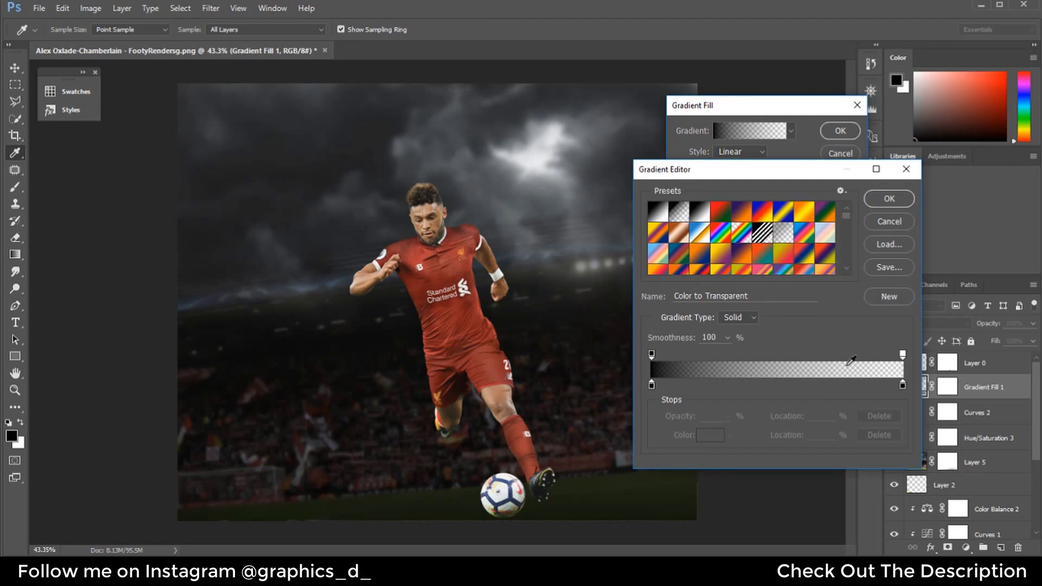
drag(903, 354, 731, 359)
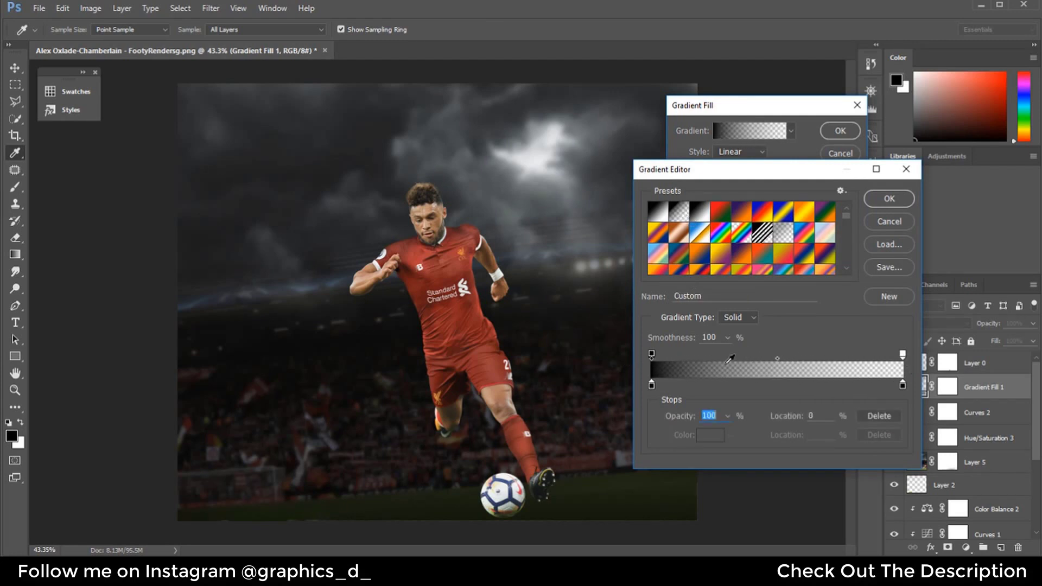
drag(902, 355, 758, 355)
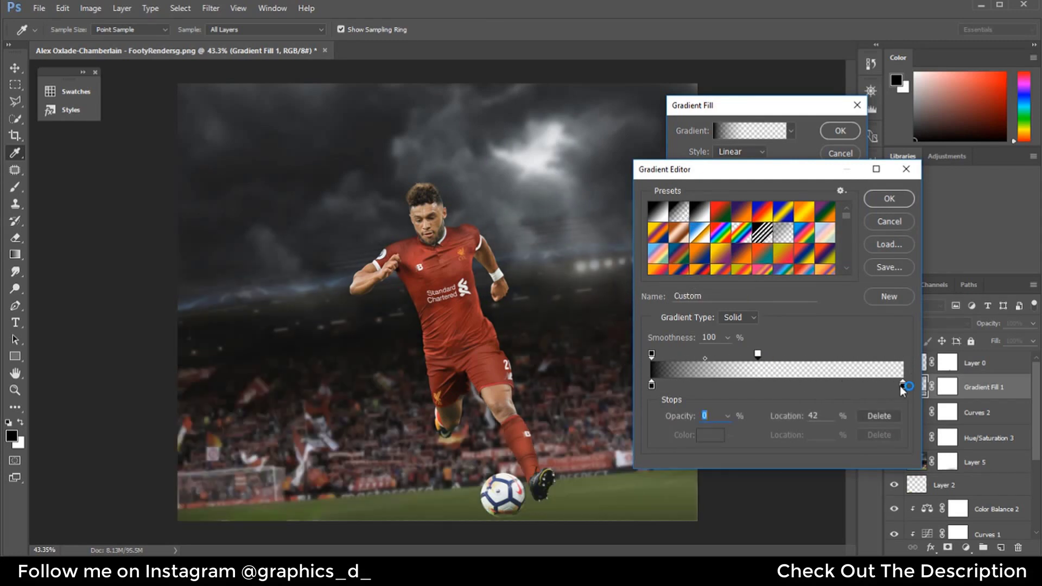
drag(903, 385, 775, 386)
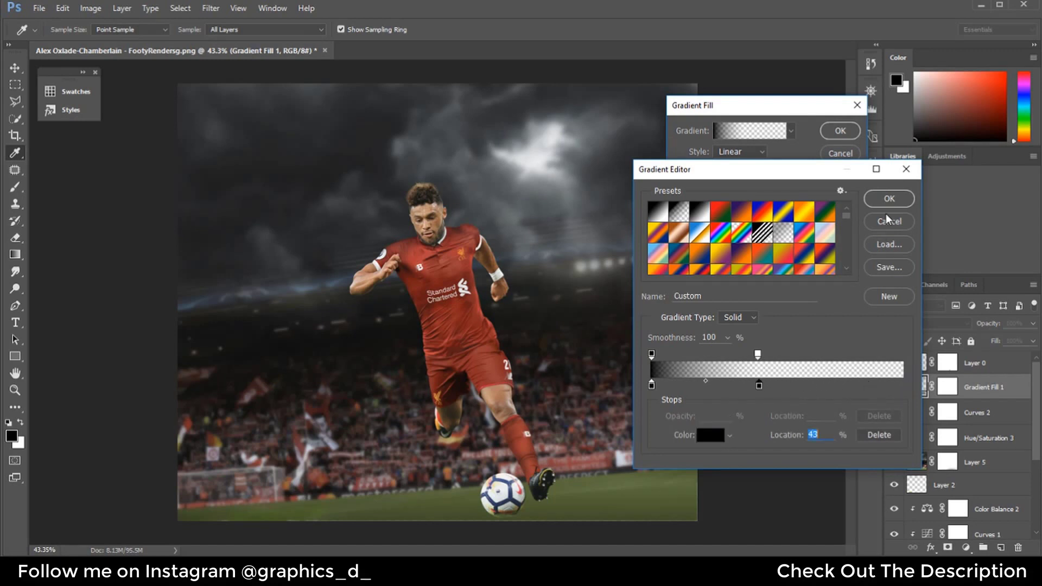
click(889, 199)
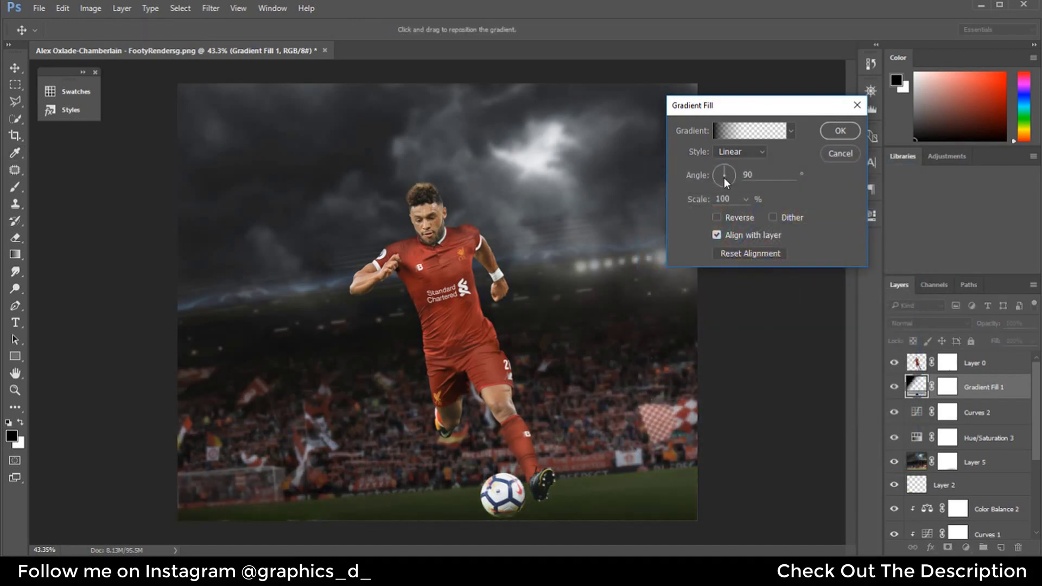
Angle the gradient to about 100°, slide it down, and lower its fill to about 76%
mouse_move(725, 179)
mouse_down()
mouse_move(709, 172)
mouse_move(725, 171)
mouse_up()
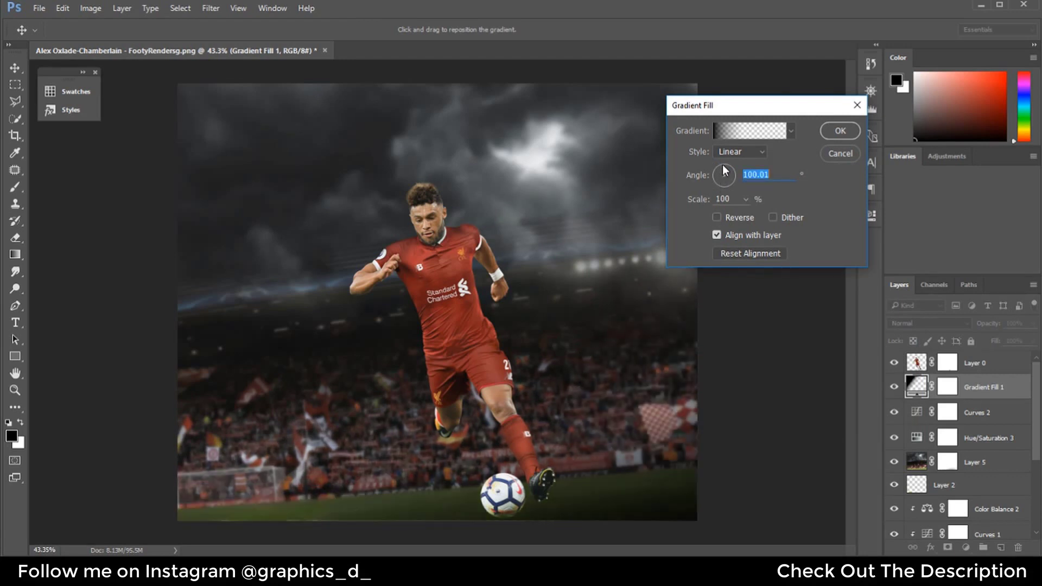
mouse_move(618, 319)
mouse_down()
mouse_move(606, 298)
mouse_move(619, 302)
mouse_up()
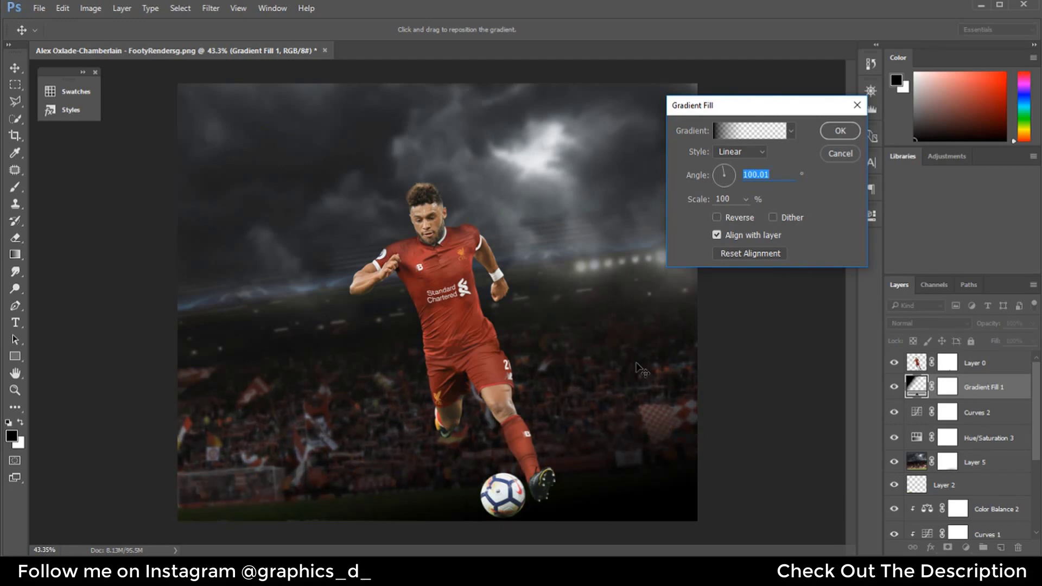
drag(639, 369, 653, 389)
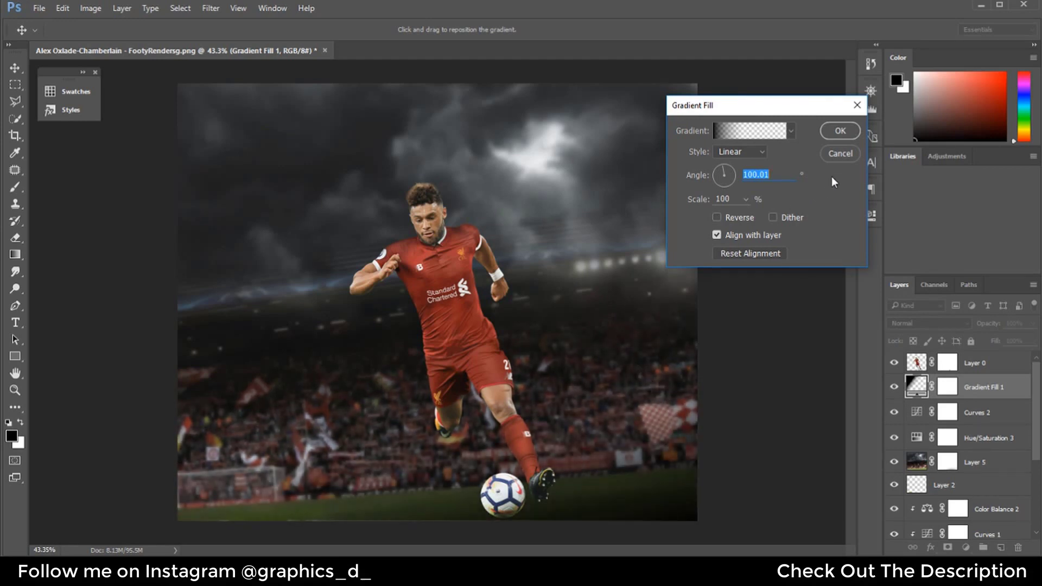
click(841, 131)
drag(996, 345, 987, 346)
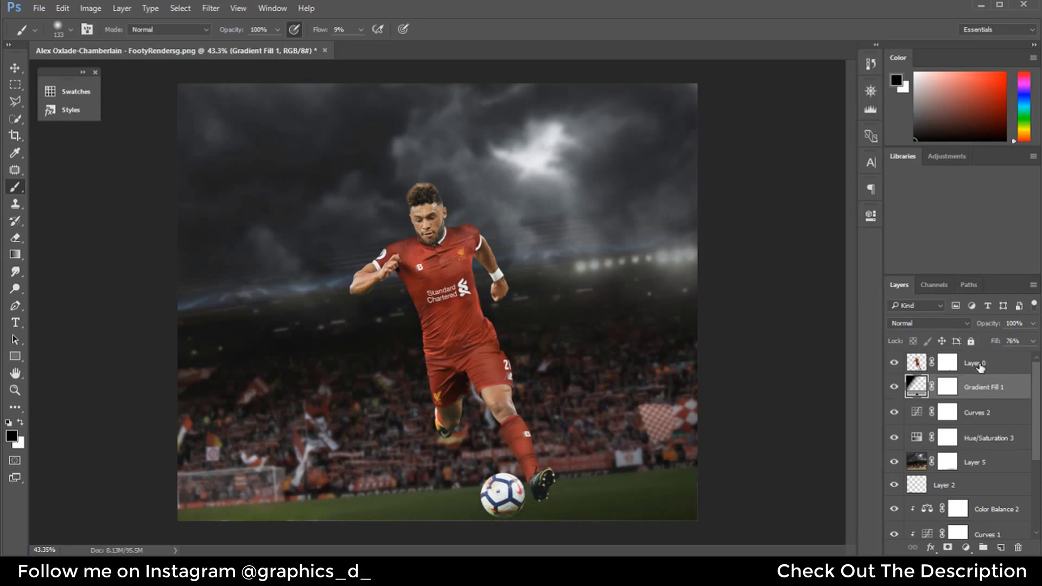
Move the player layer, Layer 0, slightly up and to the right
click(980, 365)
click(10, 70)
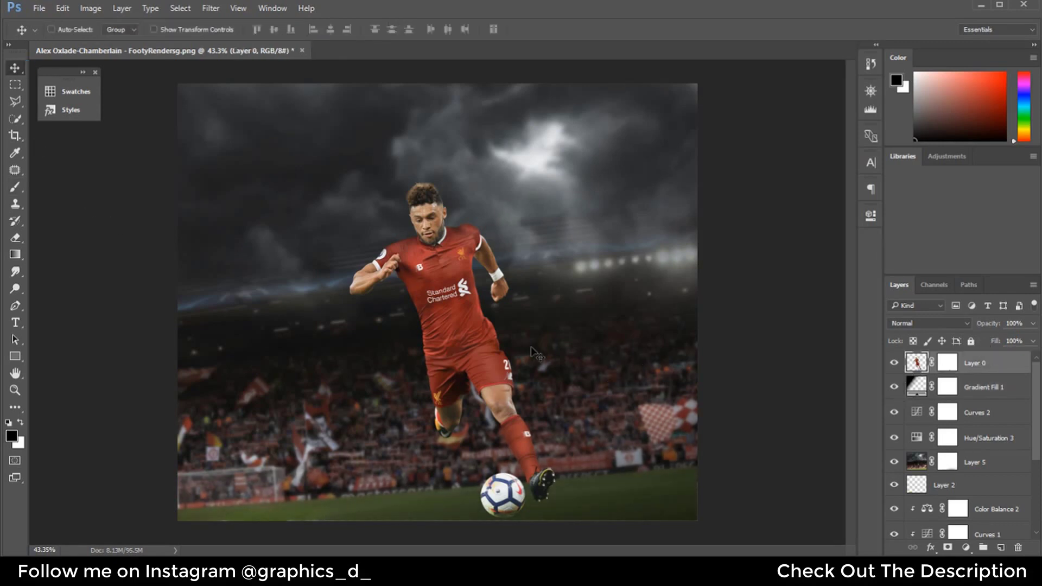
drag(536, 350, 544, 342)
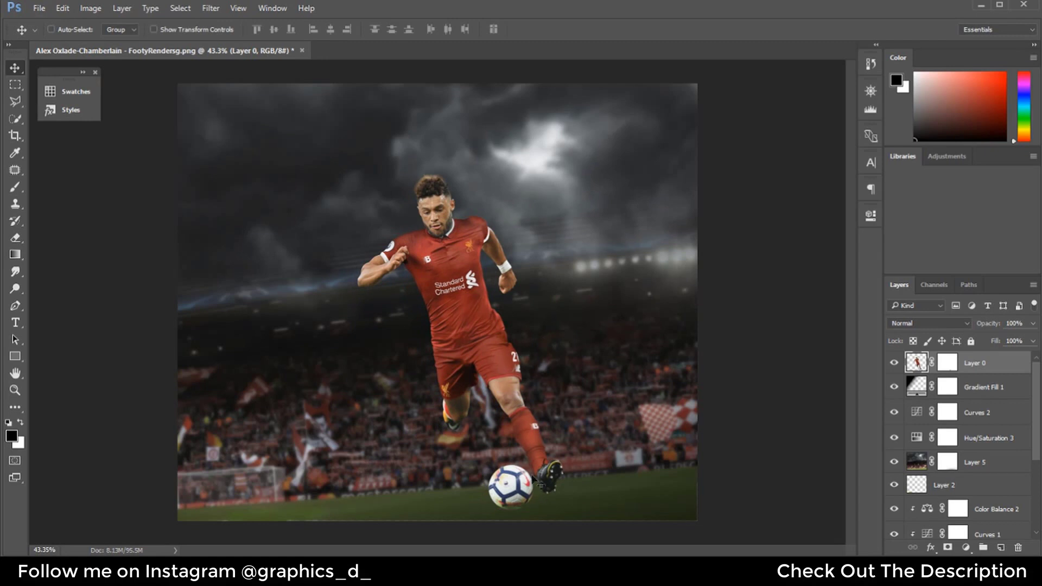
scroll(541, 488, up, 1)
scroll(545, 500, up, 2)
scroll(551, 509, up, 2)
scroll(553, 510, up, 2)
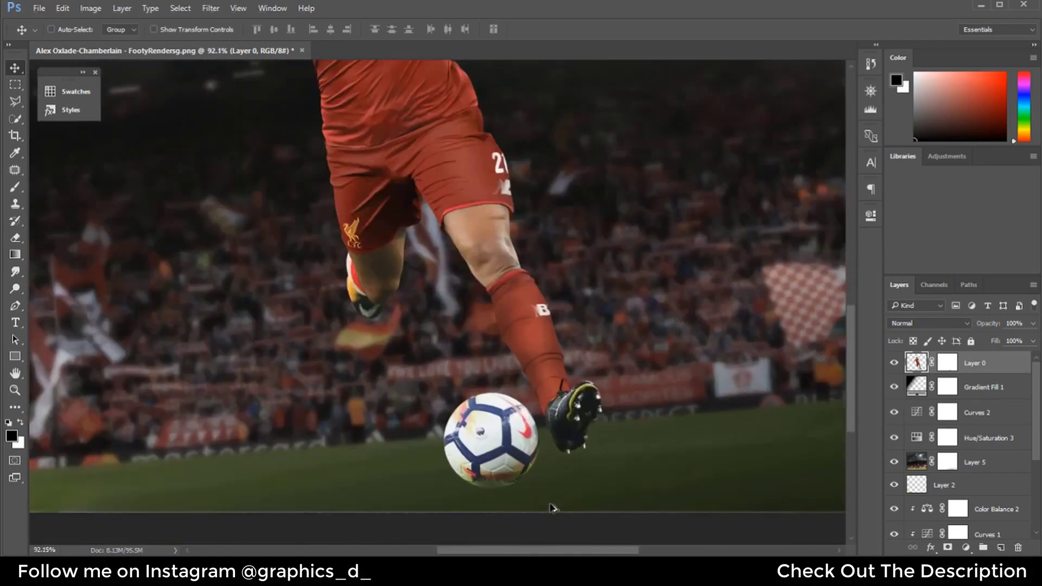
scroll(553, 509, up, 1)
scroll(554, 510, up, 1)
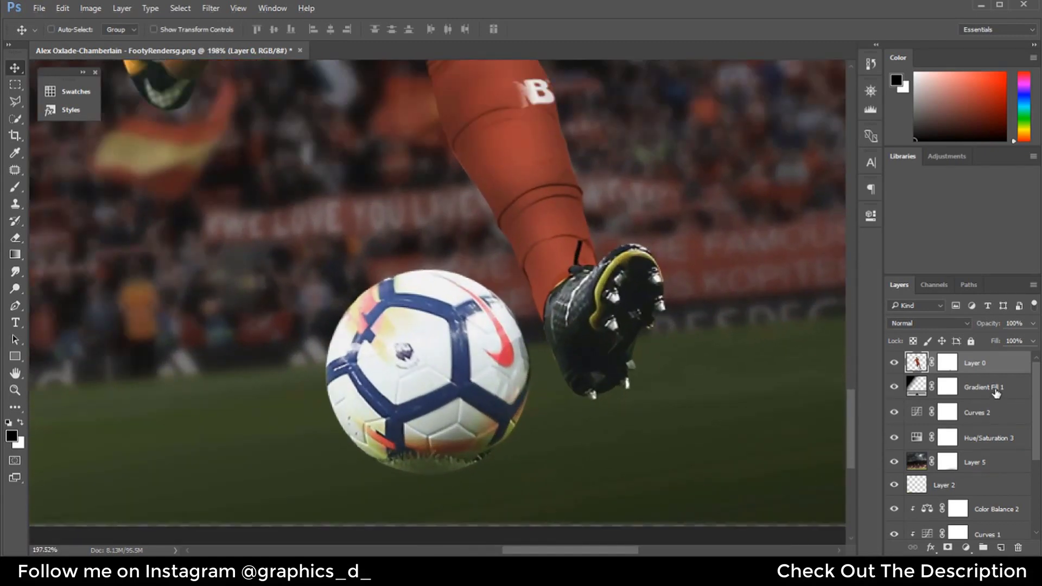
Add a new layer above Gradient Fill 1 and paint a trial soft shadow beside the ball with a 50 px brush
click(997, 392)
click(1000, 548)
click(16, 187)
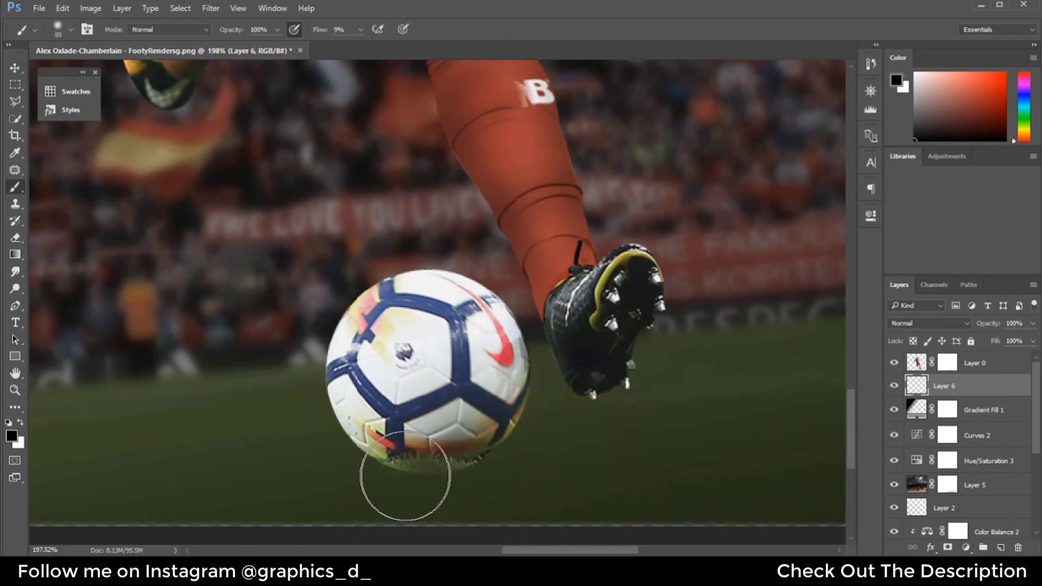
drag(540, 395, 600, 246)
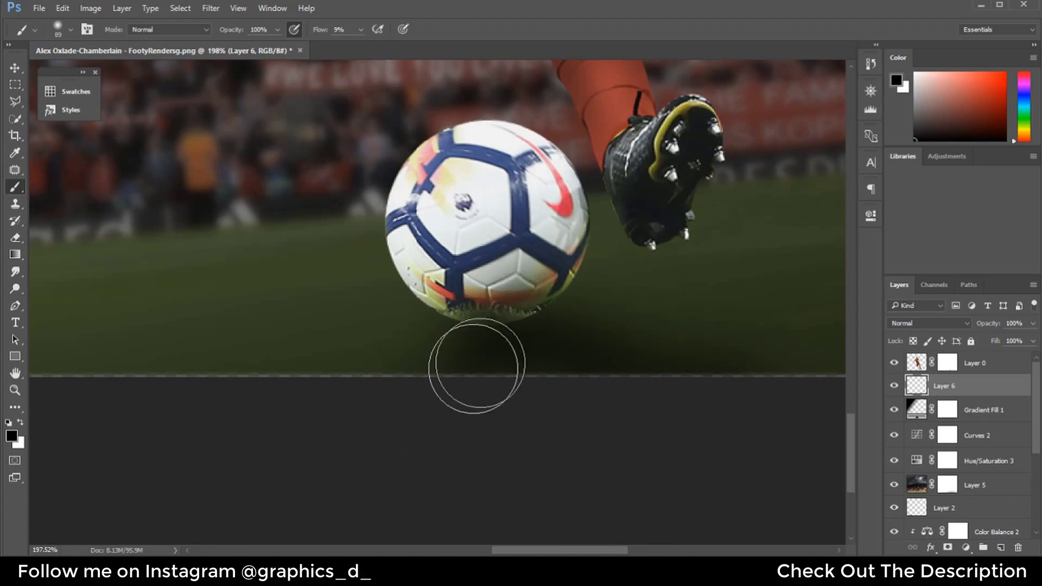
drag(540, 323, 535, 314)
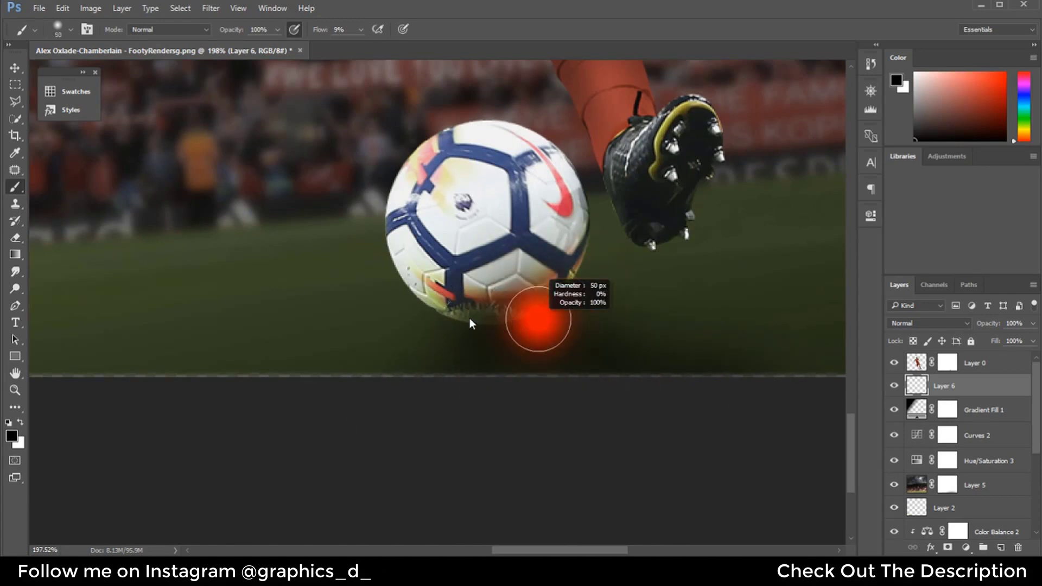
mouse_move(656, 314)
mouse_down()
mouse_move(545, 284)
mouse_move(564, 288)
mouse_up()
scroll(543, 284, down, 5)
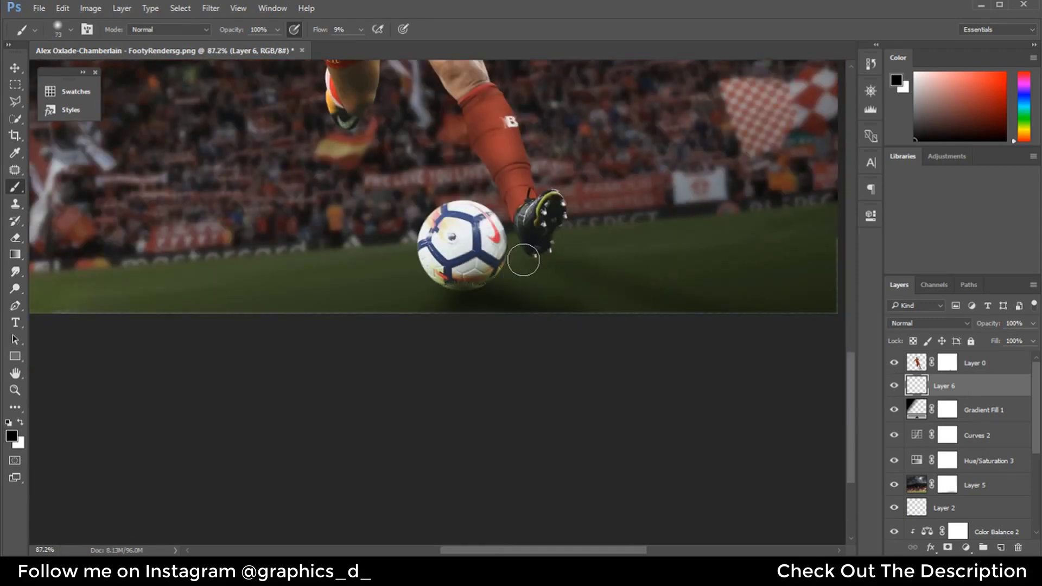
scroll(617, 276, down, 3)
scroll(618, 275, down, 2)
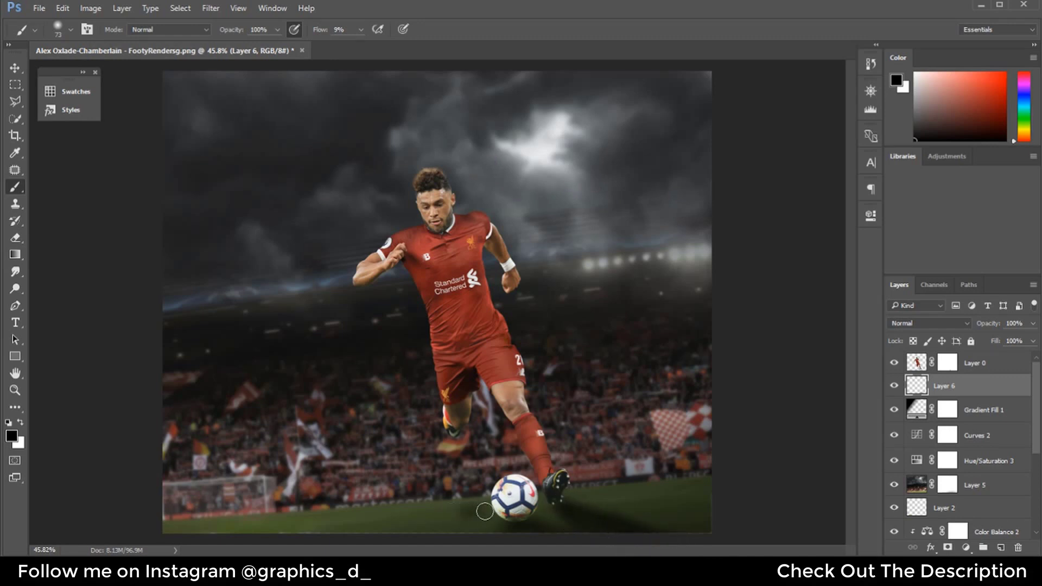
drag(439, 513, 399, 516)
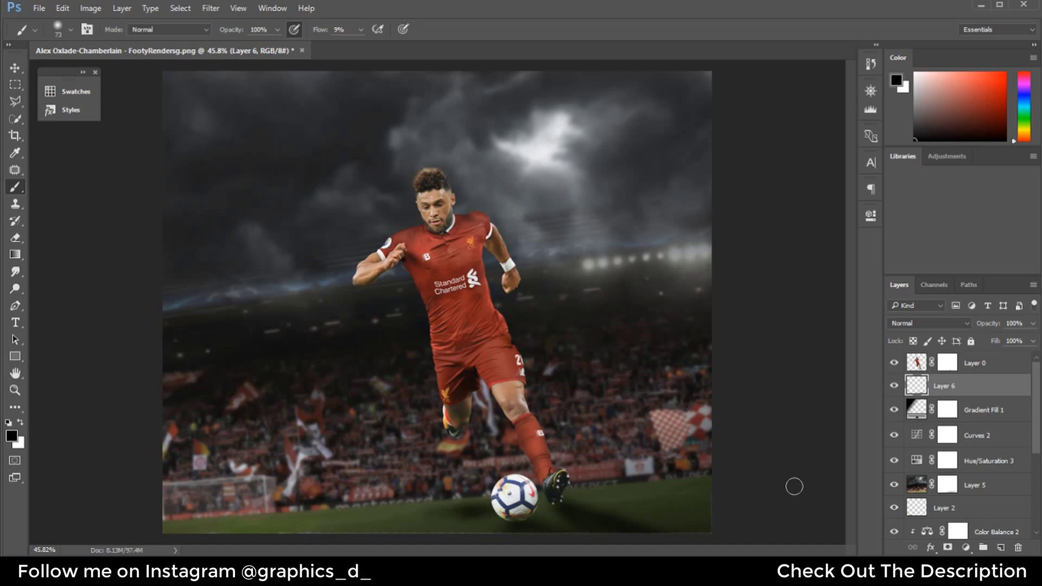
Delete the trial shadow and lasso a polygonal shadow area from the boot across the grass
key(Delete)
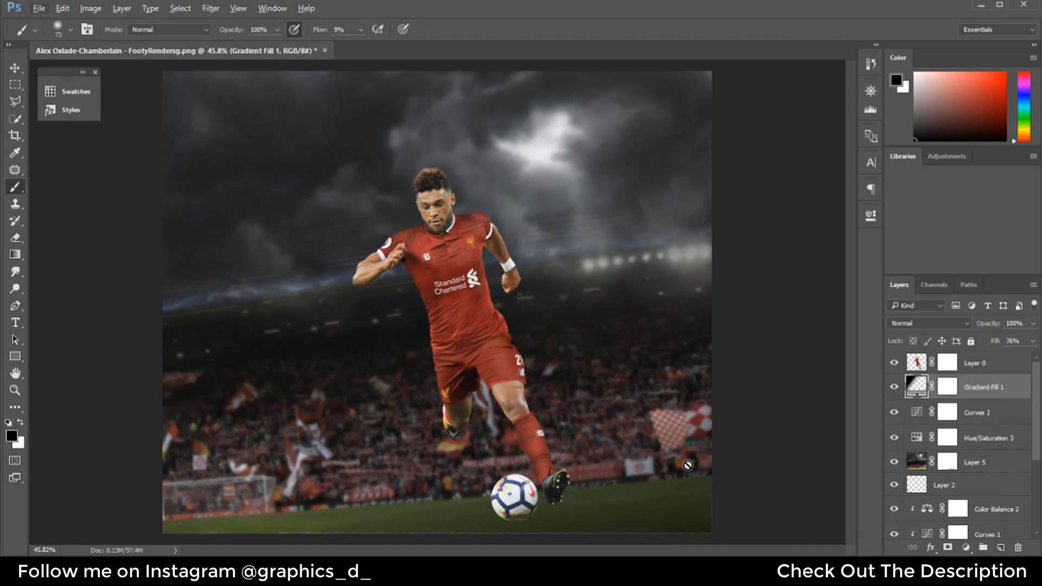
click(21, 100)
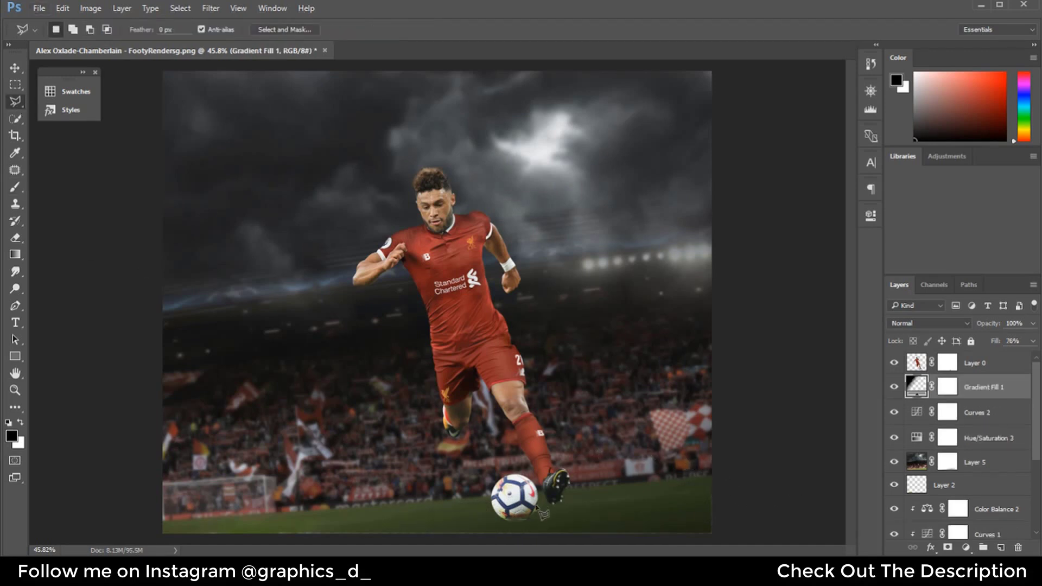
click(562, 497)
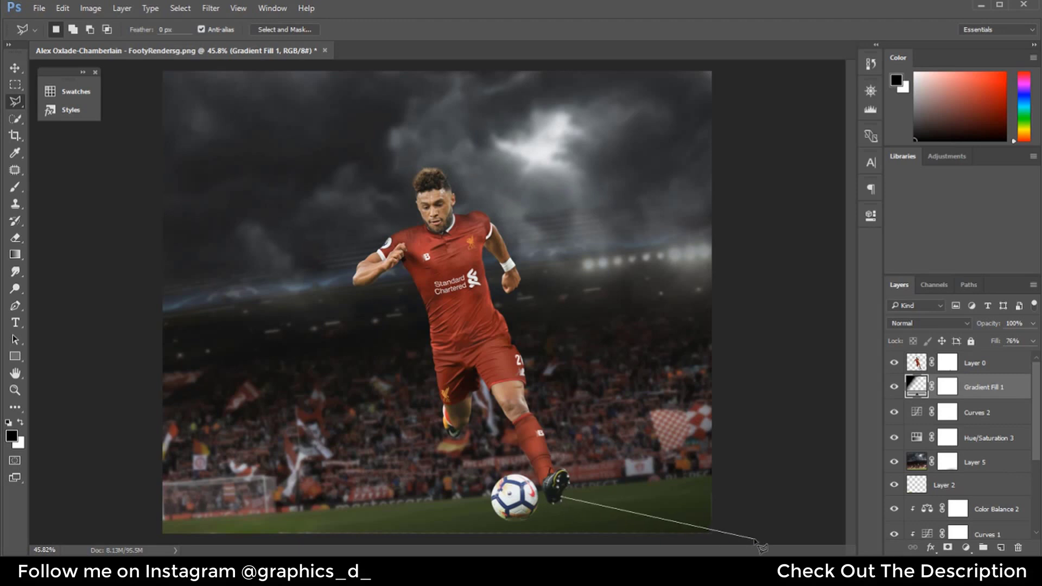
click(755, 539)
click(534, 536)
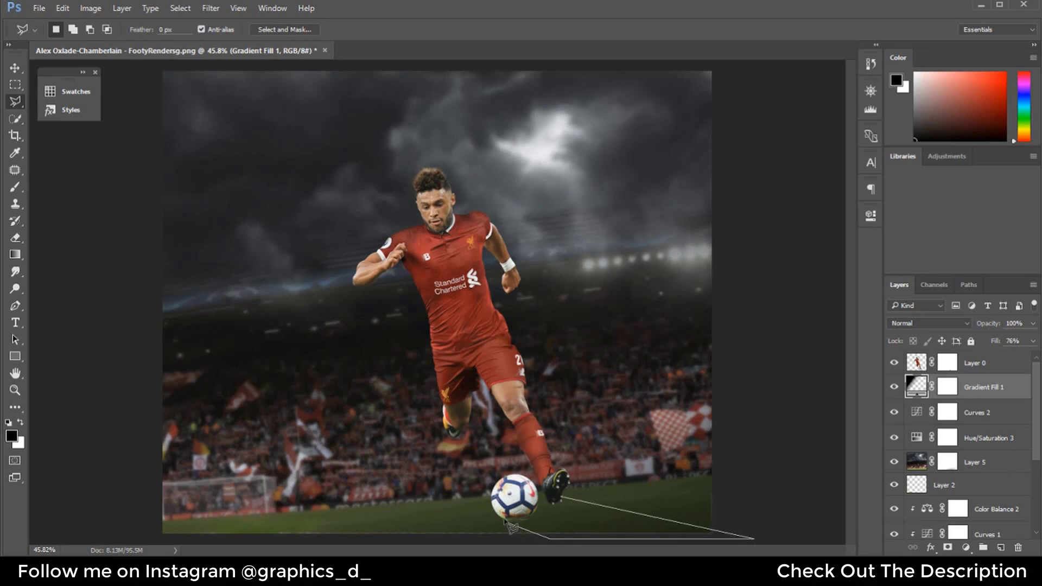
double_click(504, 517)
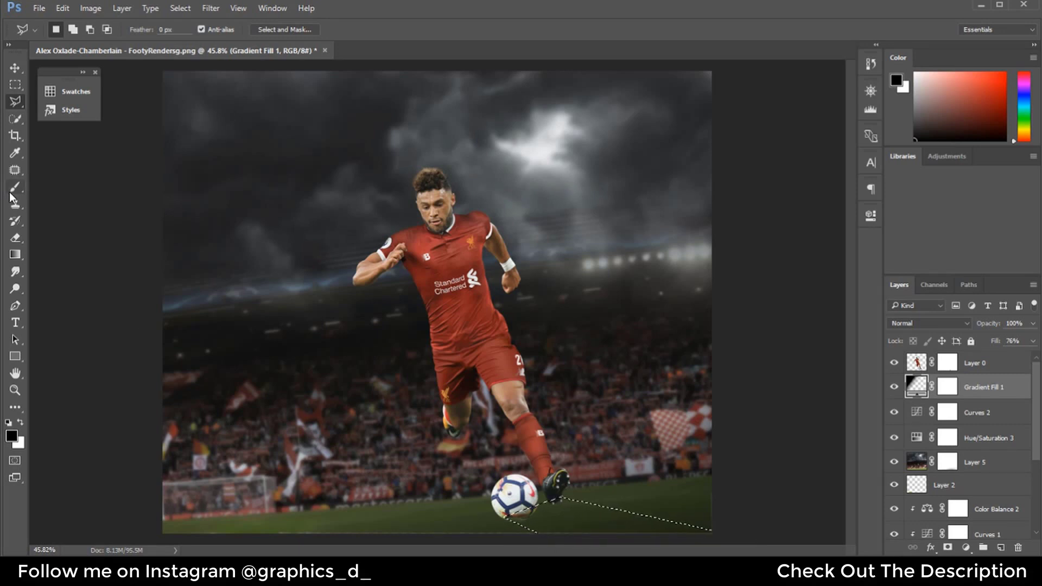
Paint a dark shadow inside the selection on a new layer, beside and beneath the boot
click(15, 187)
click(1000, 547)
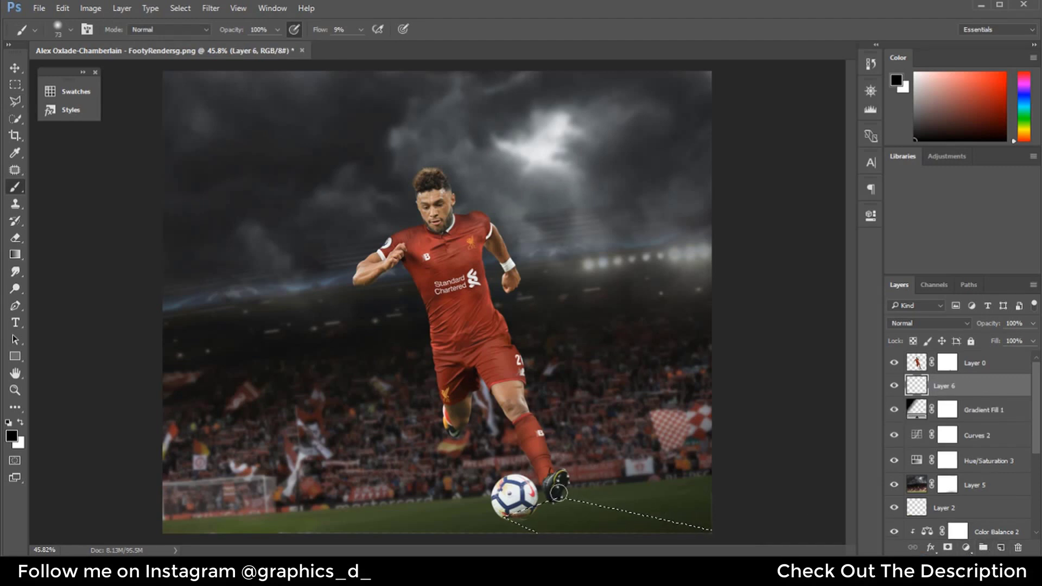
mouse_move(575, 505)
mouse_down()
mouse_move(682, 553)
mouse_move(491, 508)
mouse_up()
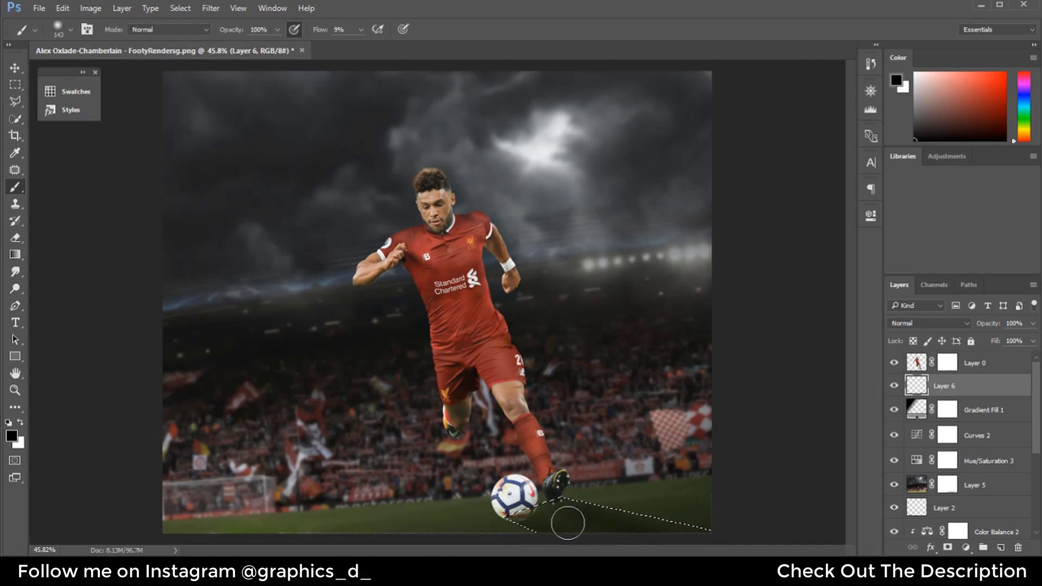
mouse_move(501, 524)
mouse_down()
mouse_move(564, 501)
mouse_move(563, 559)
mouse_up()
click(965, 547)
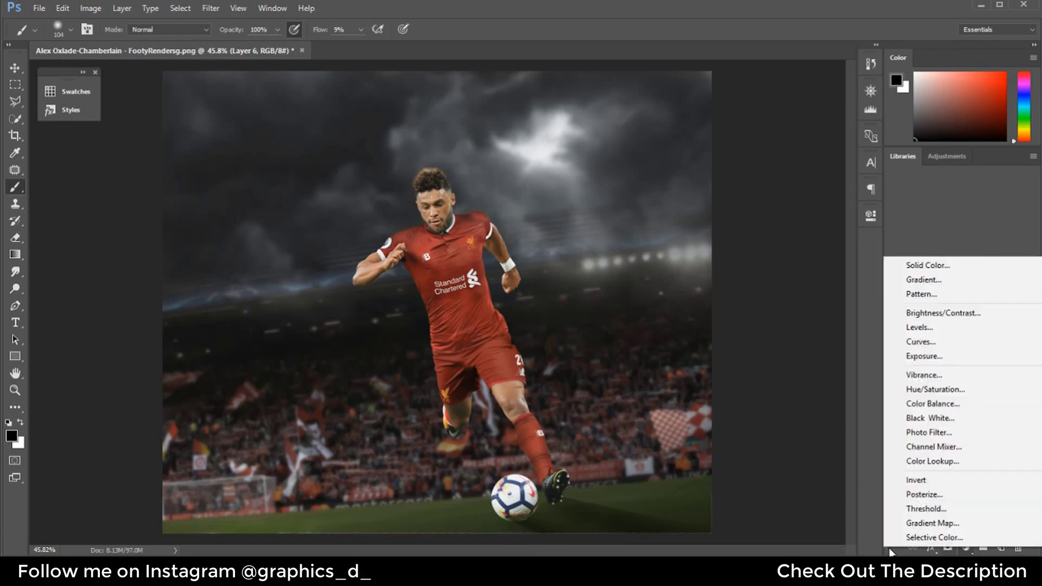
Mask Layer 6 to fade the shadow's far end, then refine its pixels with a 56–187 px soft brush
click(683, 486)
click(948, 548)
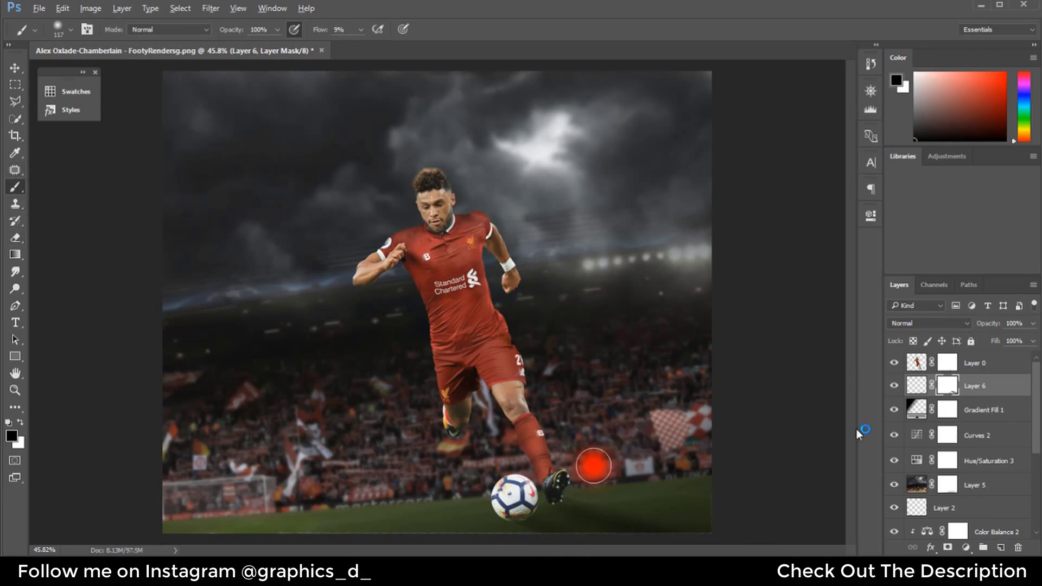
click(917, 385)
mouse_move(527, 520)
mouse_down()
mouse_move(507, 517)
mouse_move(591, 500)
mouse_up()
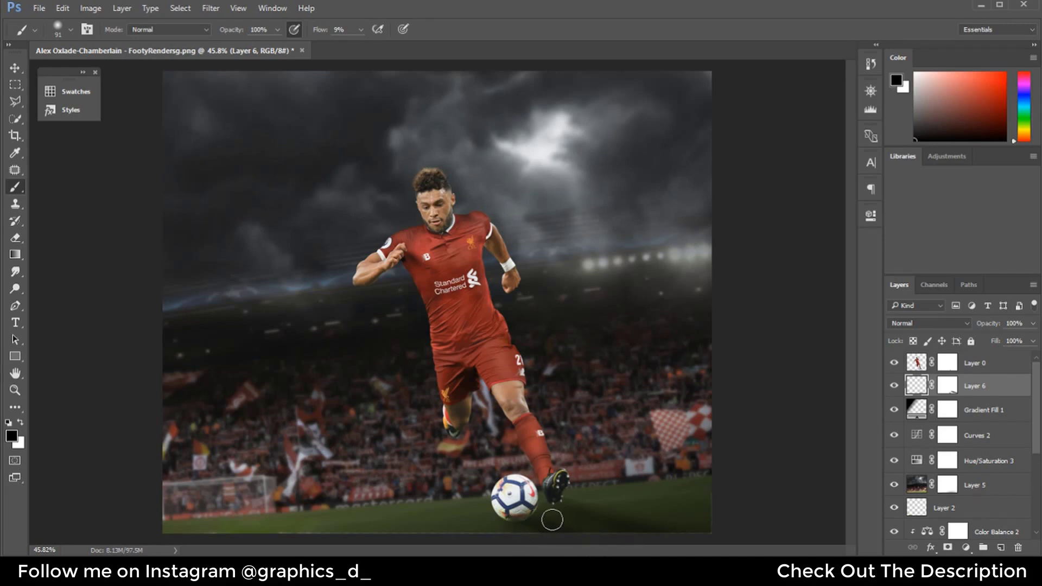
drag(567, 505, 534, 533)
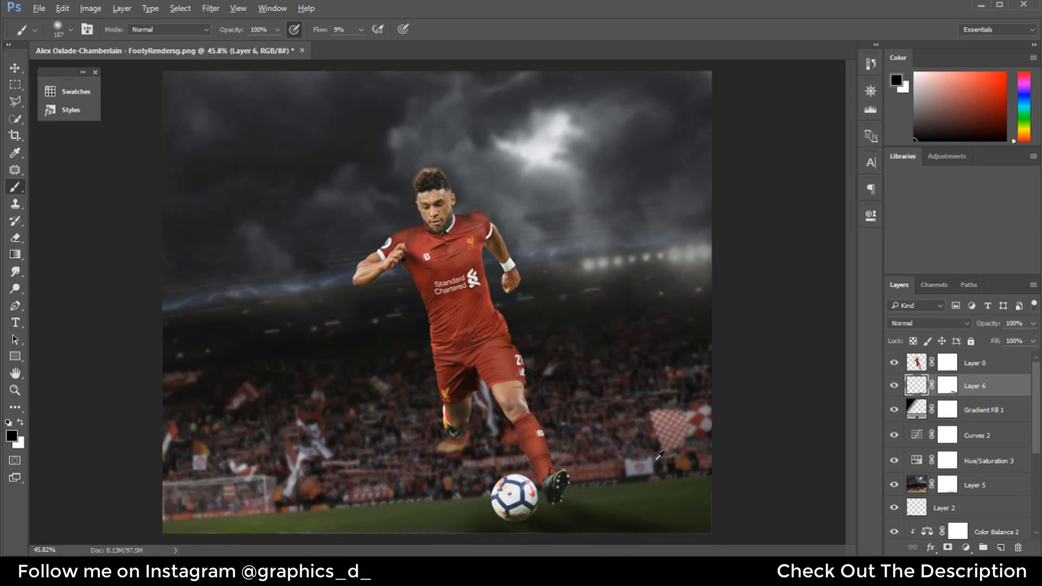
mouse_move(592, 497)
mouse_down()
mouse_move(575, 497)
mouse_move(540, 430)
mouse_move(484, 441)
mouse_up()
scroll(546, 538, up, 2)
scroll(548, 543, up, 2)
scroll(540, 430, up, 2)
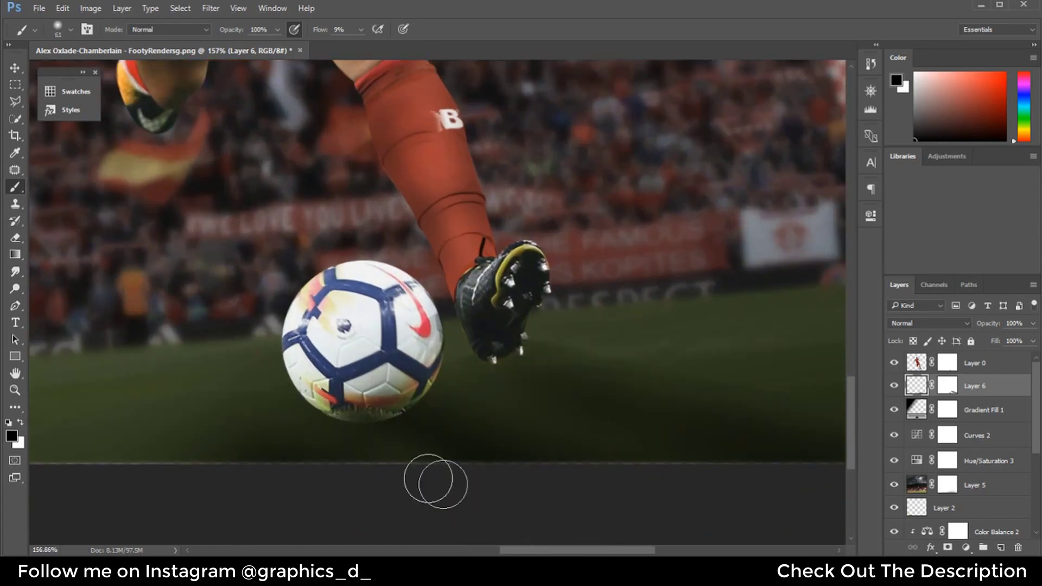
Paint a darker contact shadow under the boot's studs on new Layer 7 with a ~52 px soft brush
click(999, 548)
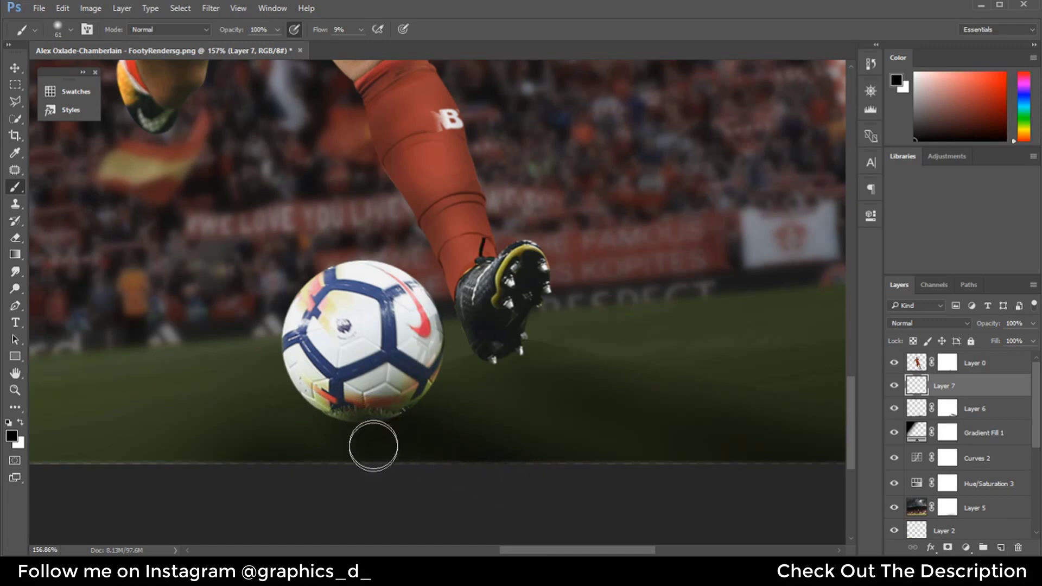
drag(431, 449, 369, 429)
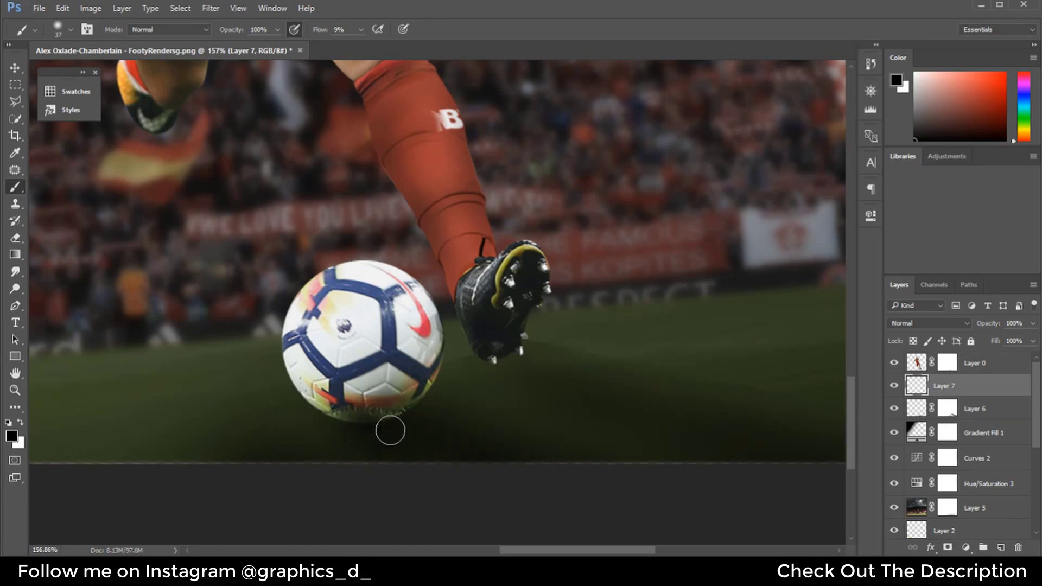
mouse_move(525, 373)
mouse_down()
mouse_move(491, 356)
mouse_move(515, 351)
mouse_move(603, 397)
mouse_up()
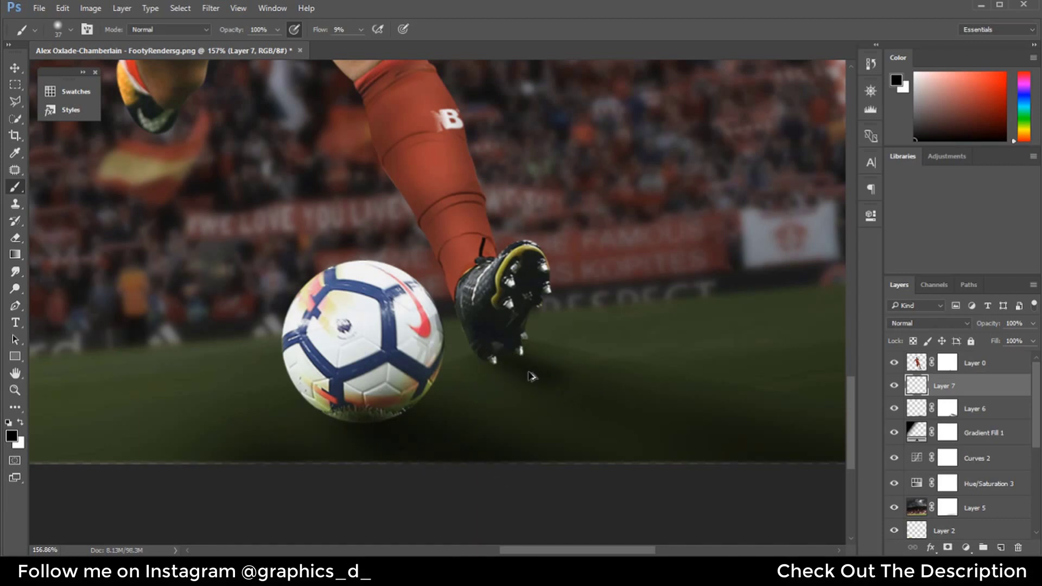
drag(524, 365, 516, 364)
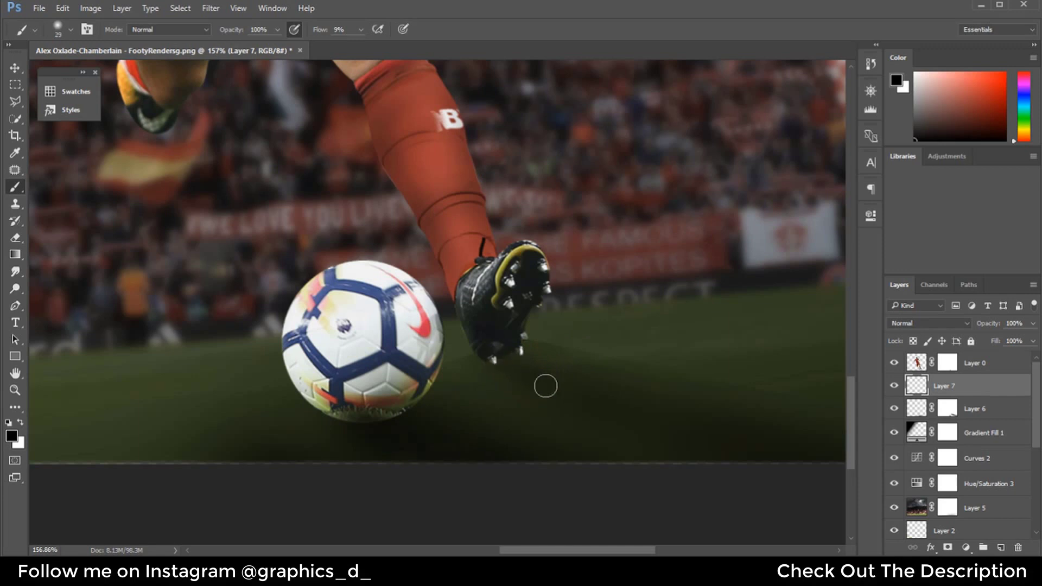
drag(500, 360, 505, 360)
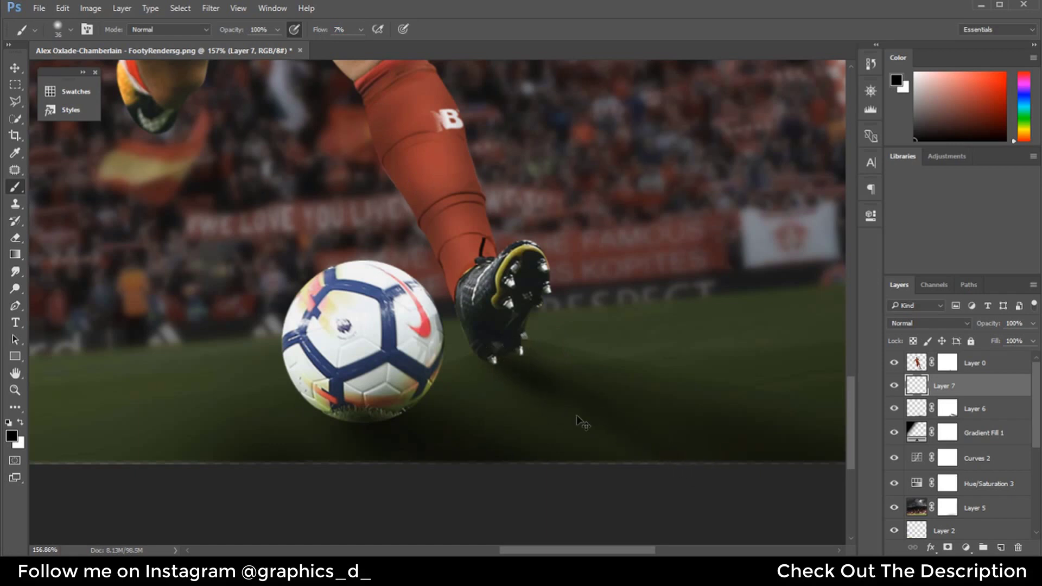
drag(505, 366, 514, 367)
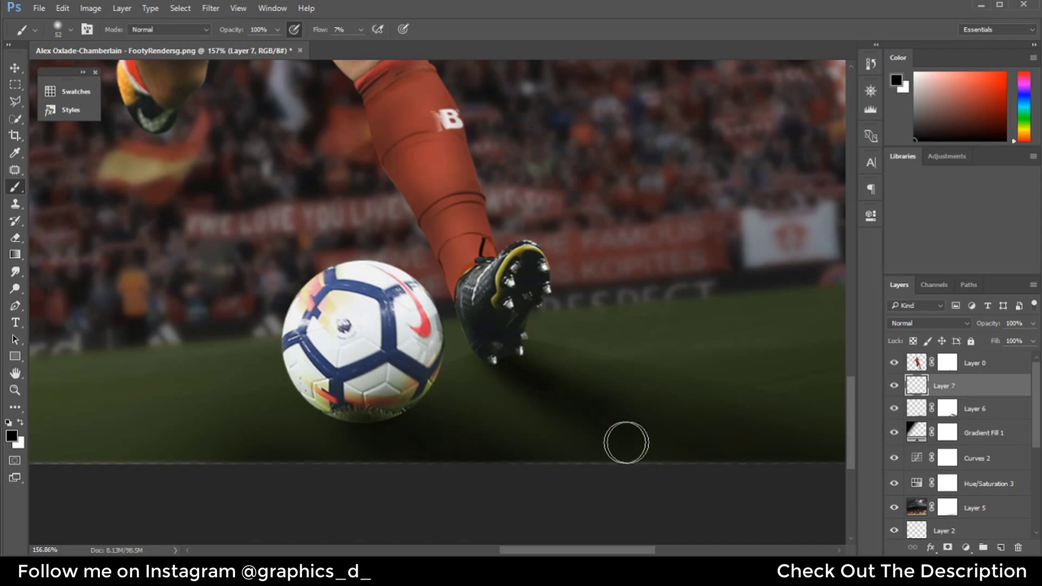
click(948, 410)
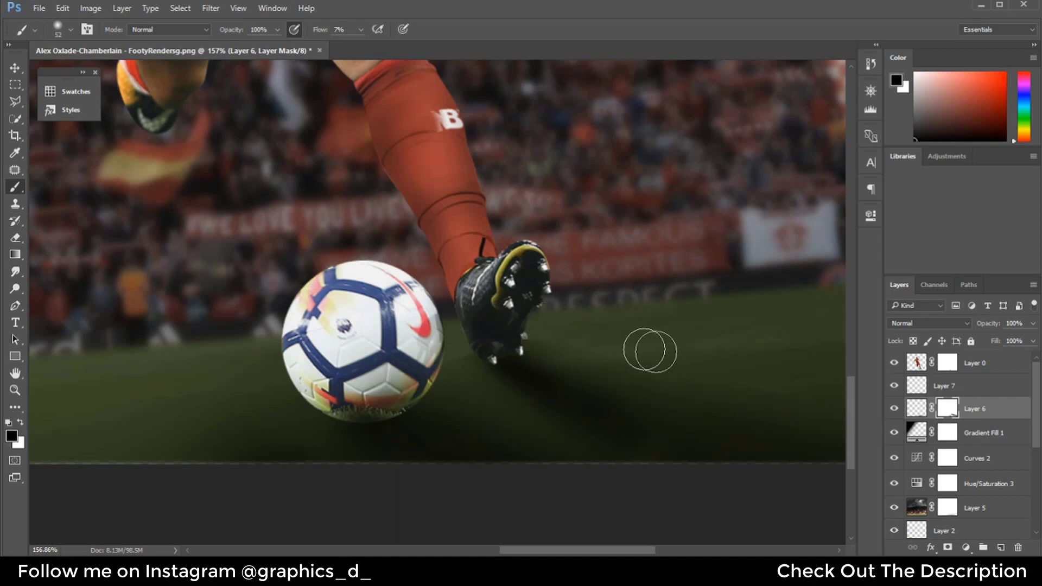
Zoom in on the ball and target the player layer's mask
drag(628, 345, 463, 294)
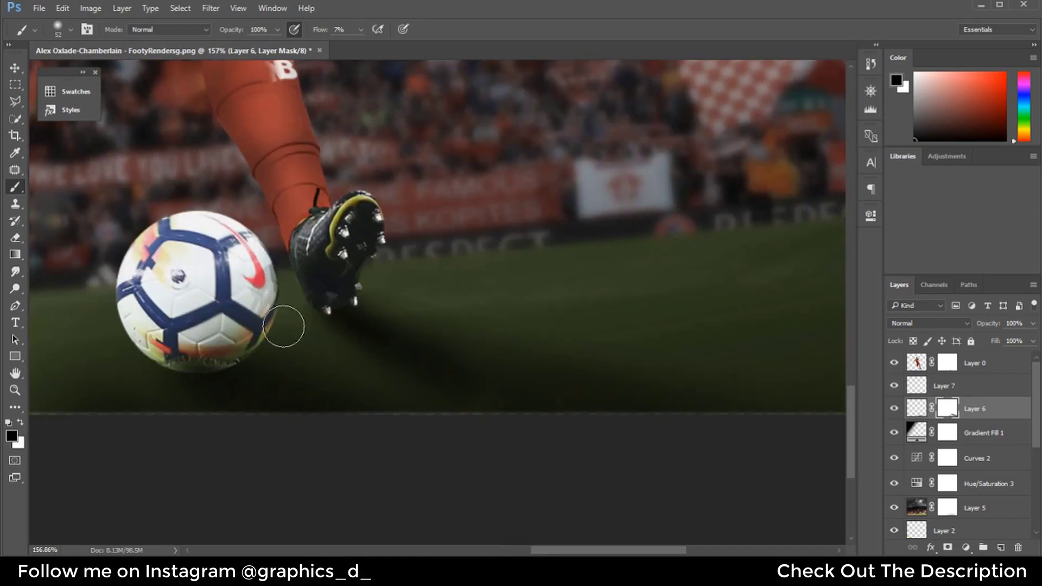
scroll(345, 286, down, 1)
scroll(347, 288, down, 5)
scroll(380, 294, down, 2)
scroll(400, 297, down, 2)
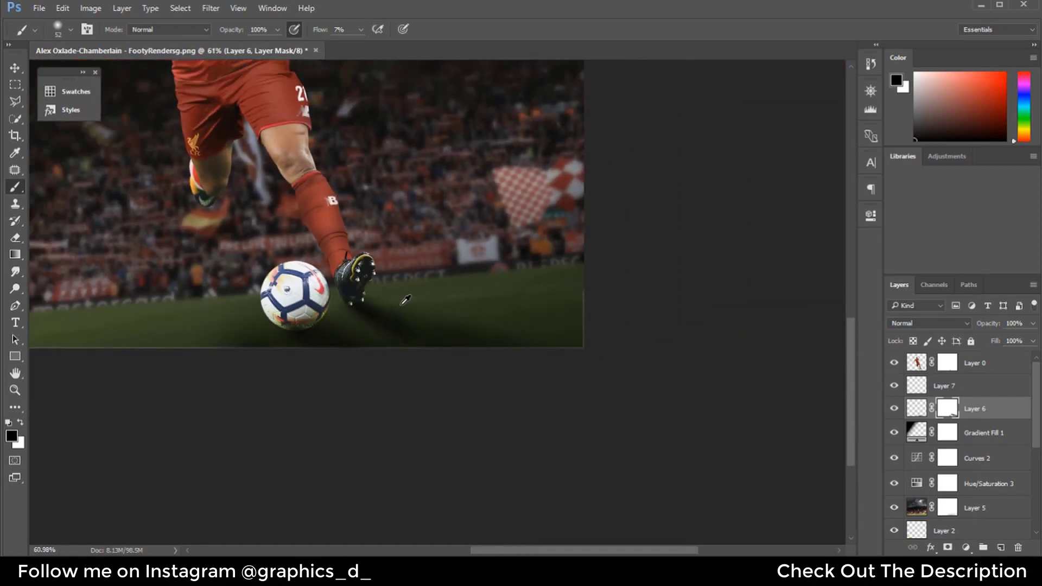
scroll(406, 301, down, 2)
scroll(407, 301, down, 1)
drag(639, 487, 605, 492)
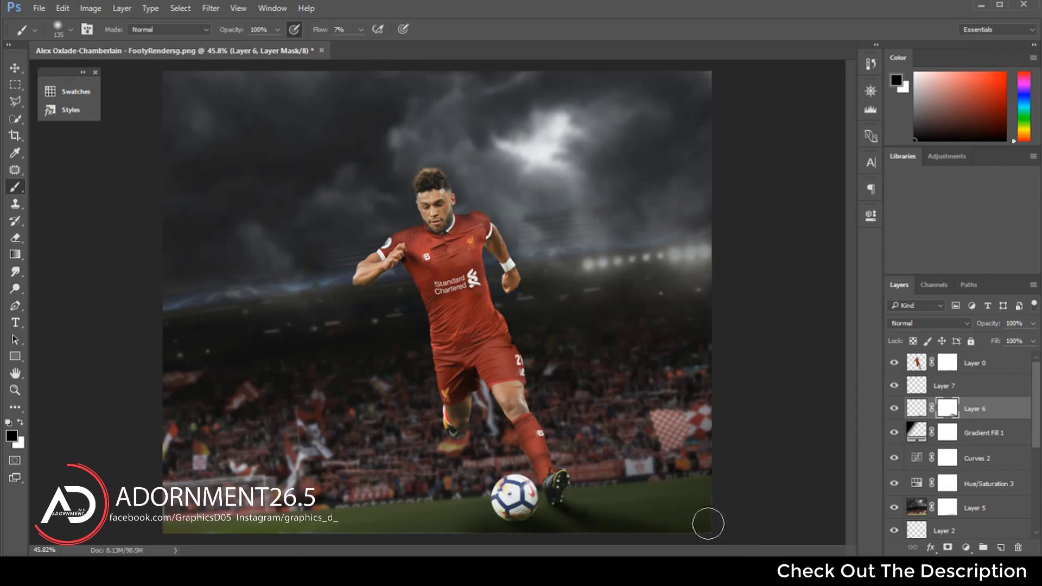
scroll(624, 513, up, 4)
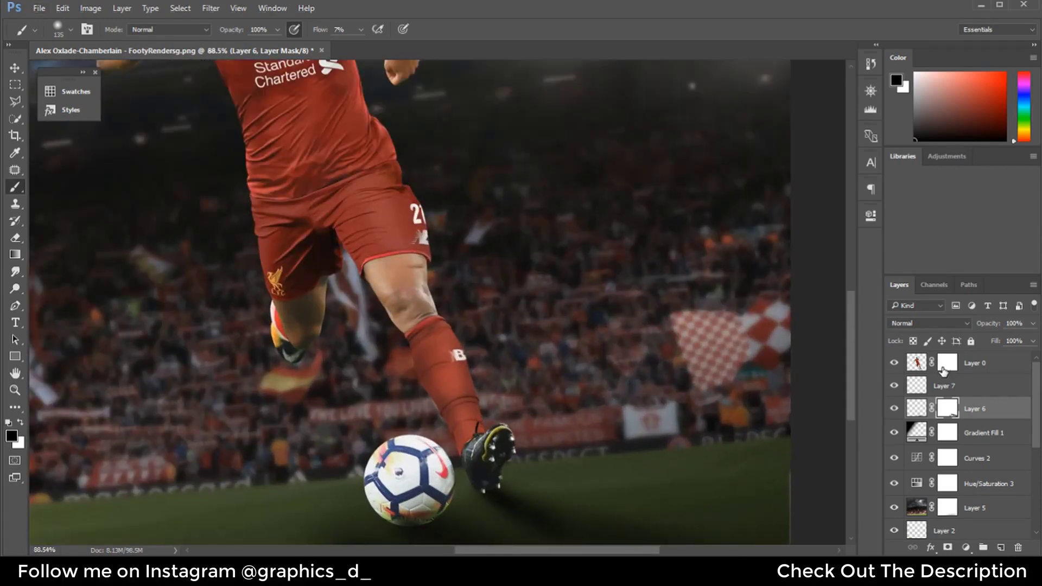
click(948, 363)
scroll(383, 379, up, 2)
scroll(383, 379, up, 2)
scroll(383, 379, up, 1)
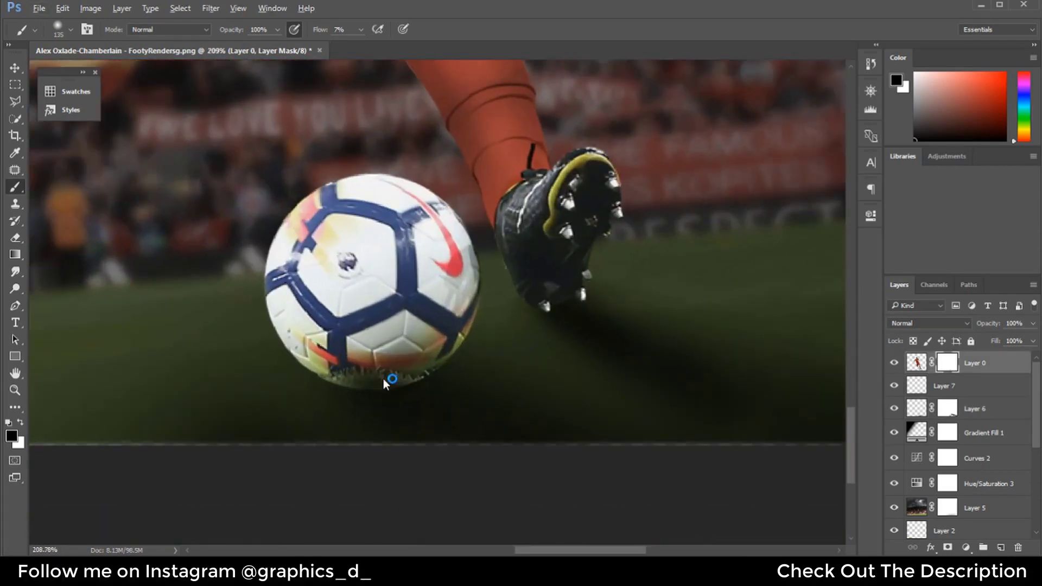
Mask the ball's bottom edge into the grass using a 36 px soft brush at 65% flow, sized to 10 px
drag(383, 379, 341, 384)
right_click(387, 340)
click(473, 428)
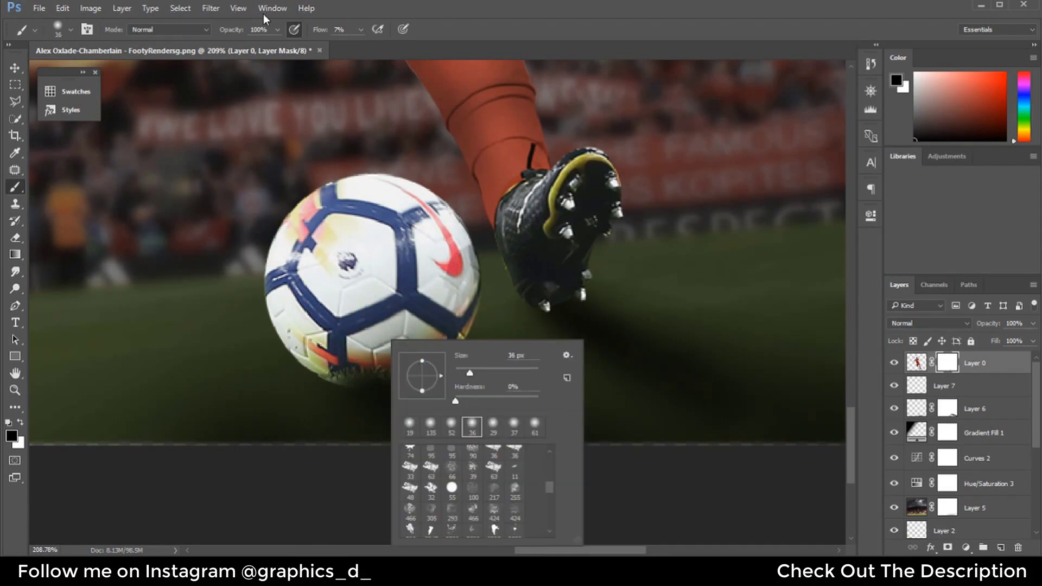
drag(320, 30, 352, 30)
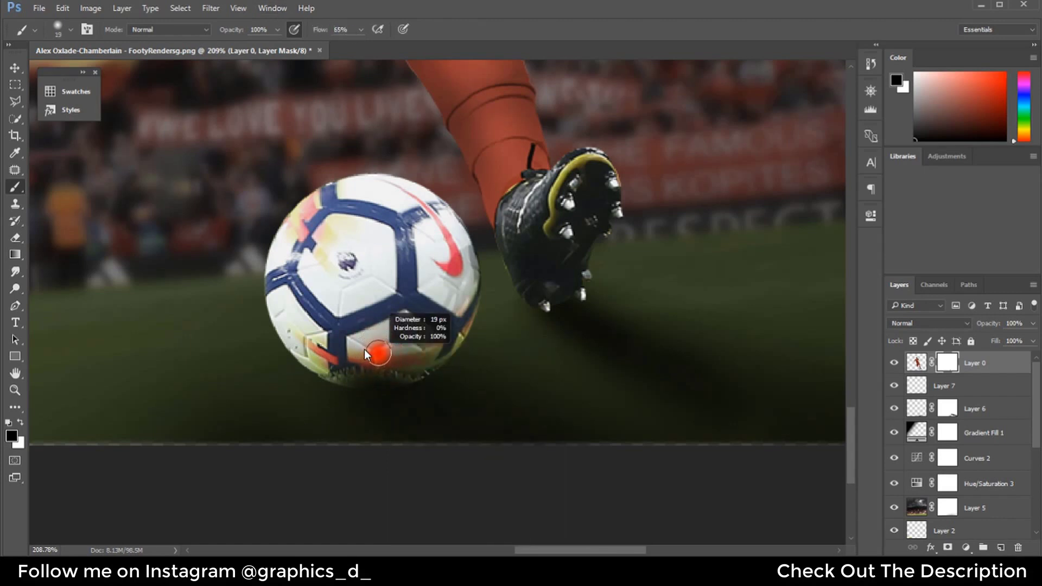
drag(364, 350, 360, 350)
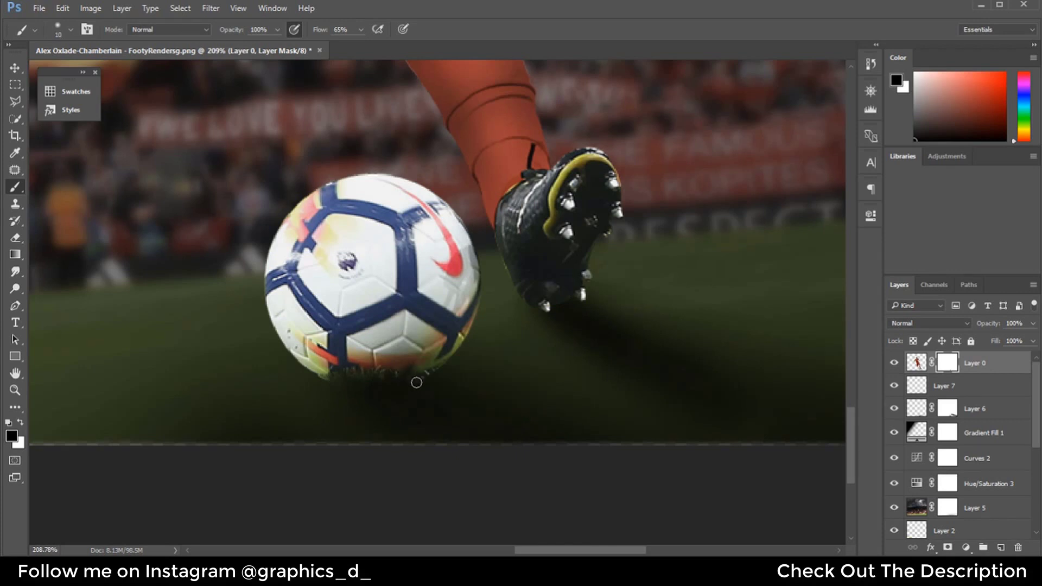
scroll(392, 371, down, 3)
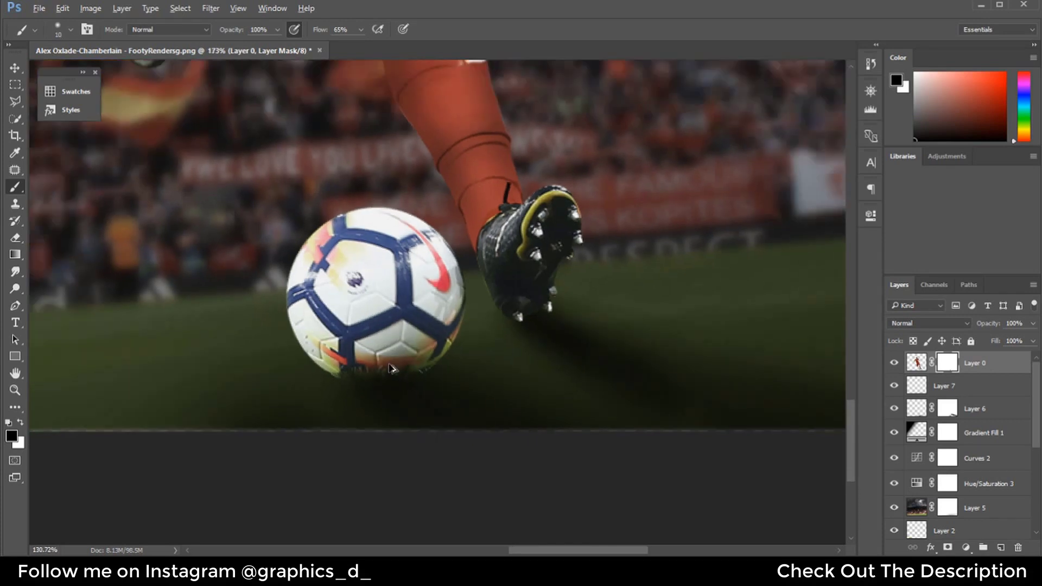
scroll(424, 358, down, 3)
scroll(461, 342, down, 2)
scroll(496, 324, down, 2)
scroll(496, 324, down, 1)
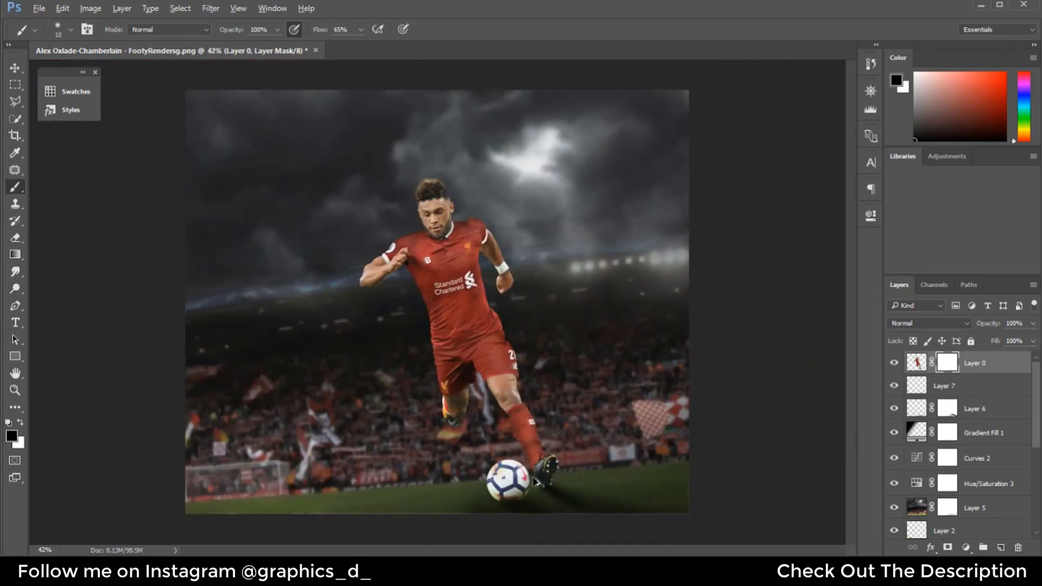
scroll(500, 358, up, 3)
scroll(505, 402, up, 1)
scroll(511, 445, up, 2)
scroll(510, 445, up, 1)
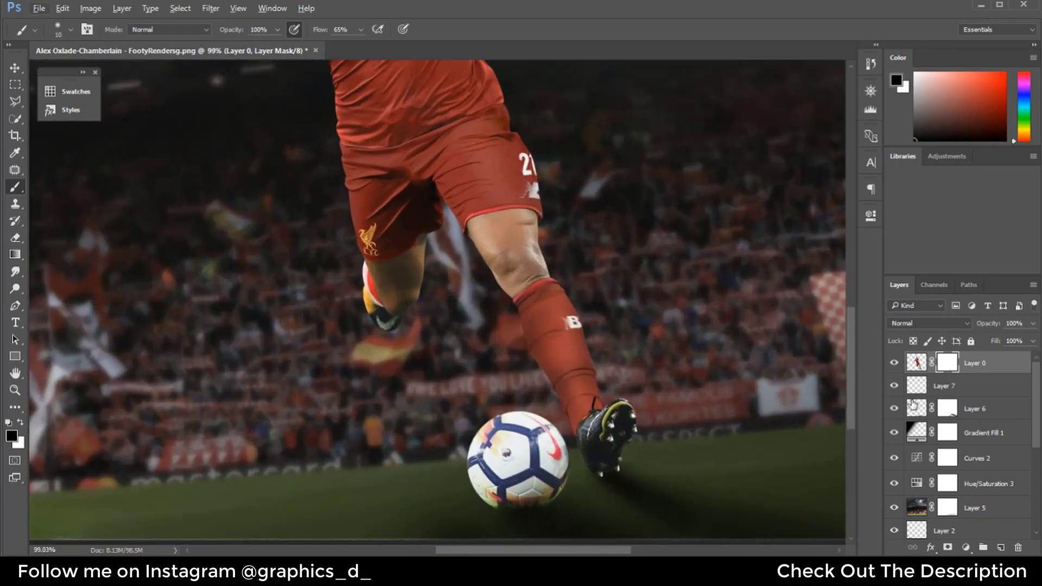
click(894, 409)
Enlarge the brush to about 113 px and paint Layer 6's mask to refine the ball's shadow
scroll(488, 325, down, 3)
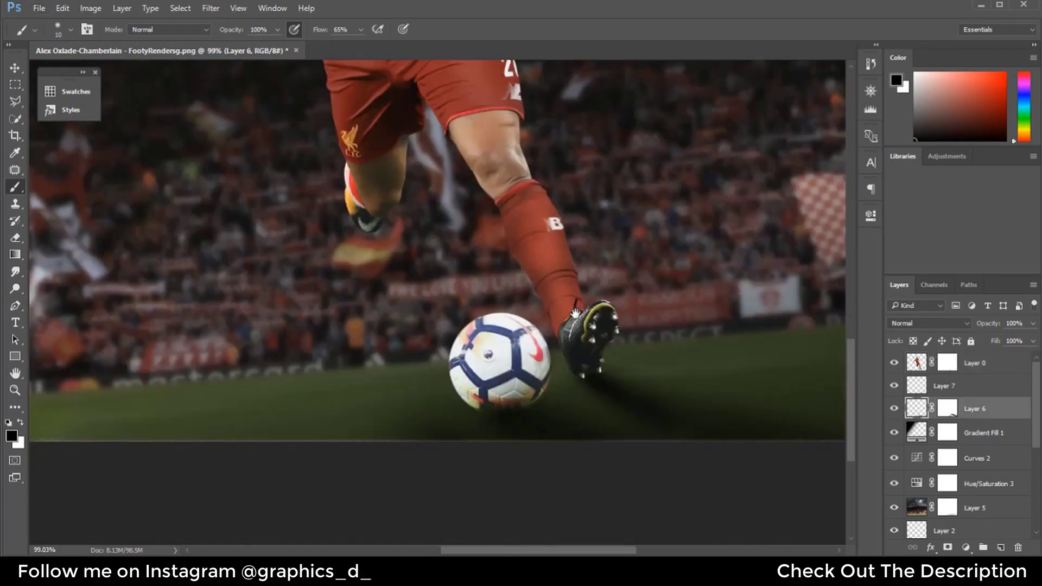
drag(360, 358, 419, 386)
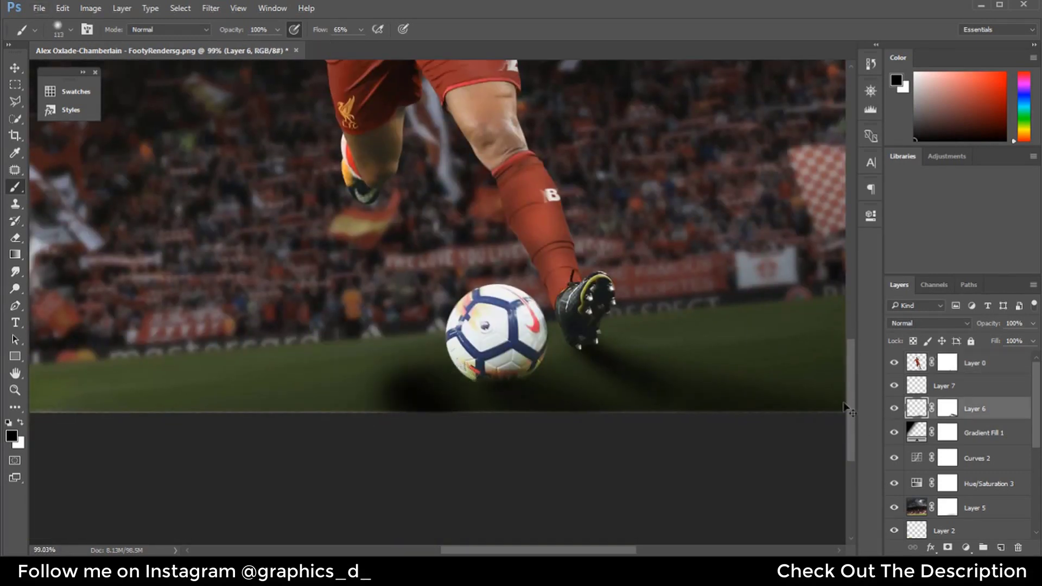
click(949, 410)
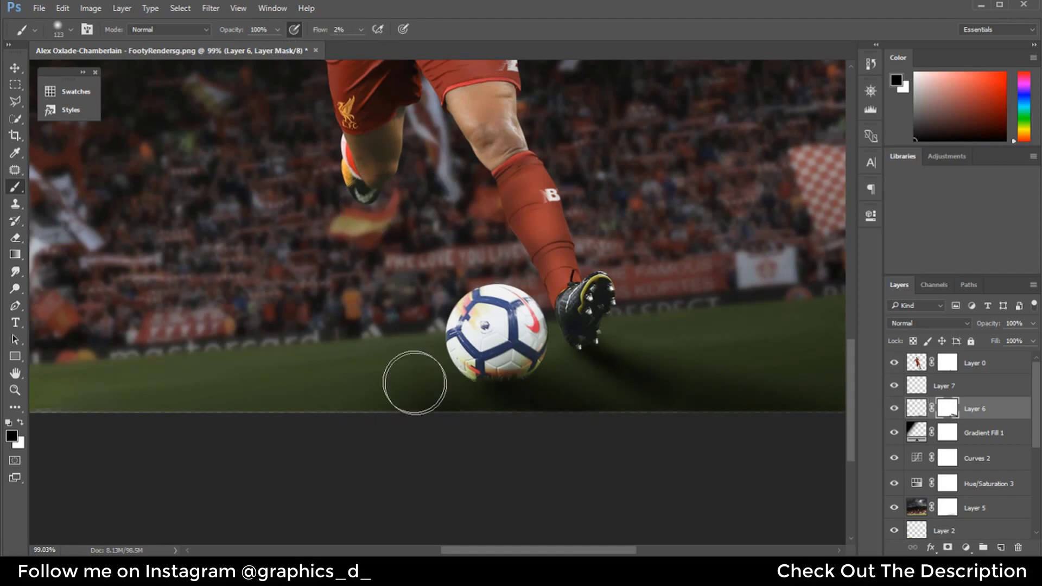
key(bracketright)
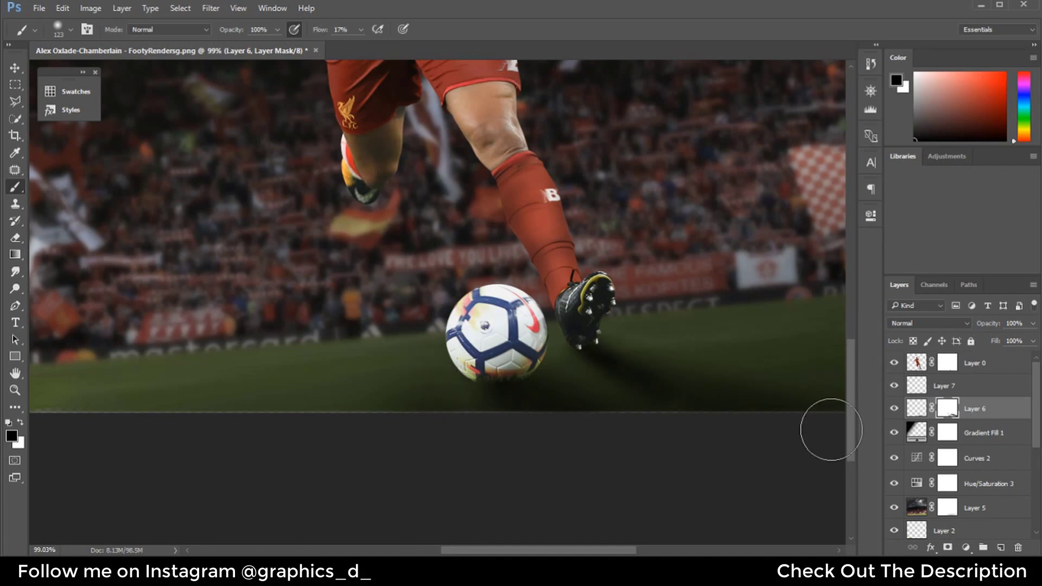
Give Layer 7 its own layer mask, then return to Layer 6's mask
click(933, 390)
click(949, 548)
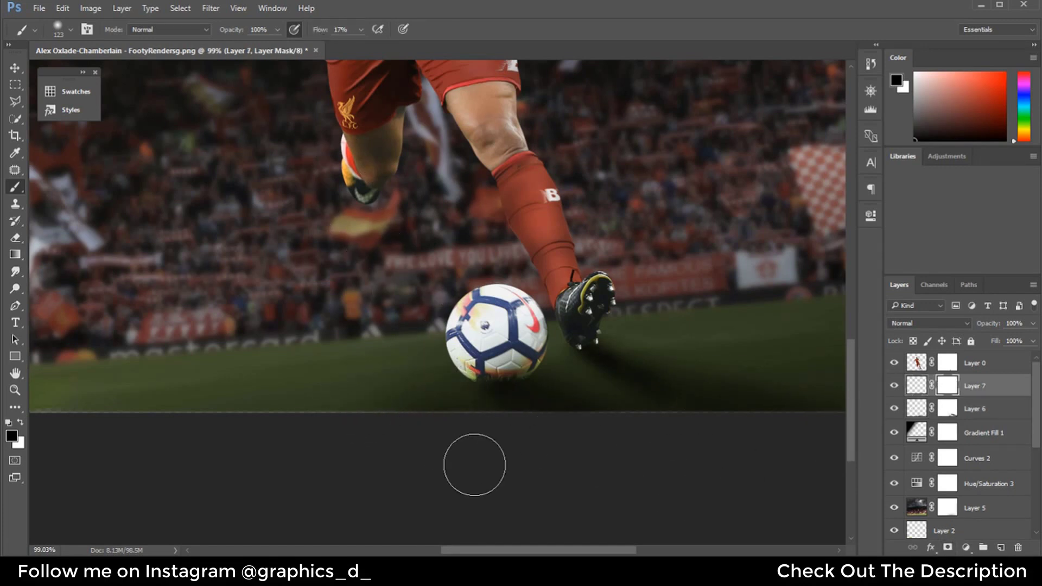
click(945, 410)
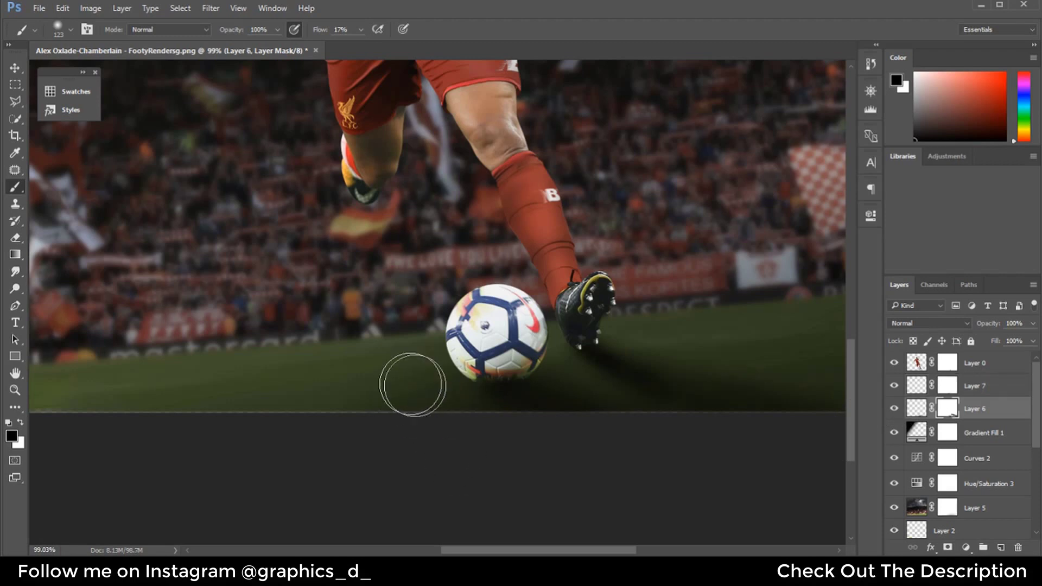
scroll(319, 324, down, 3)
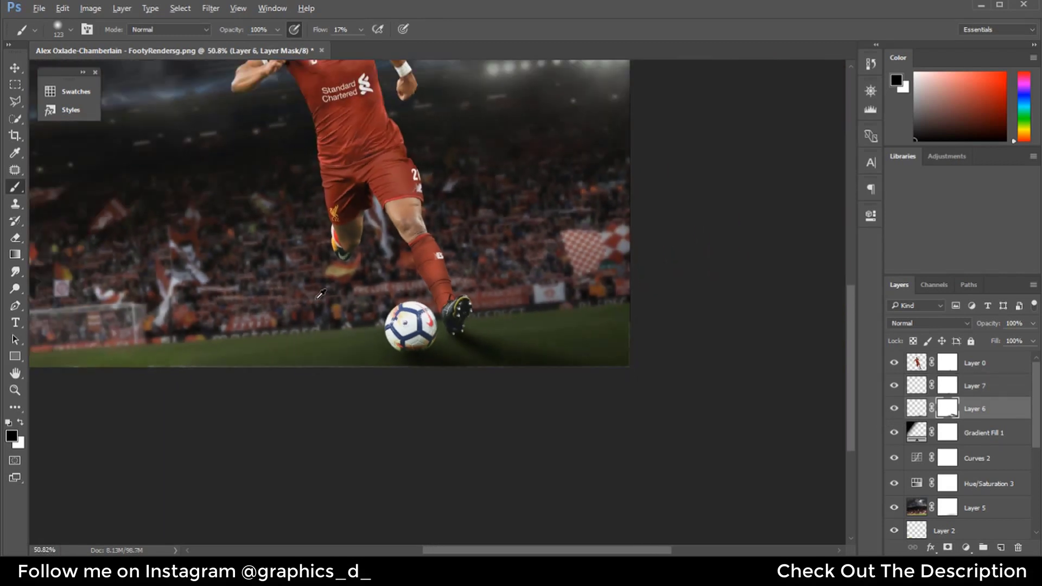
scroll(323, 293, down, 2)
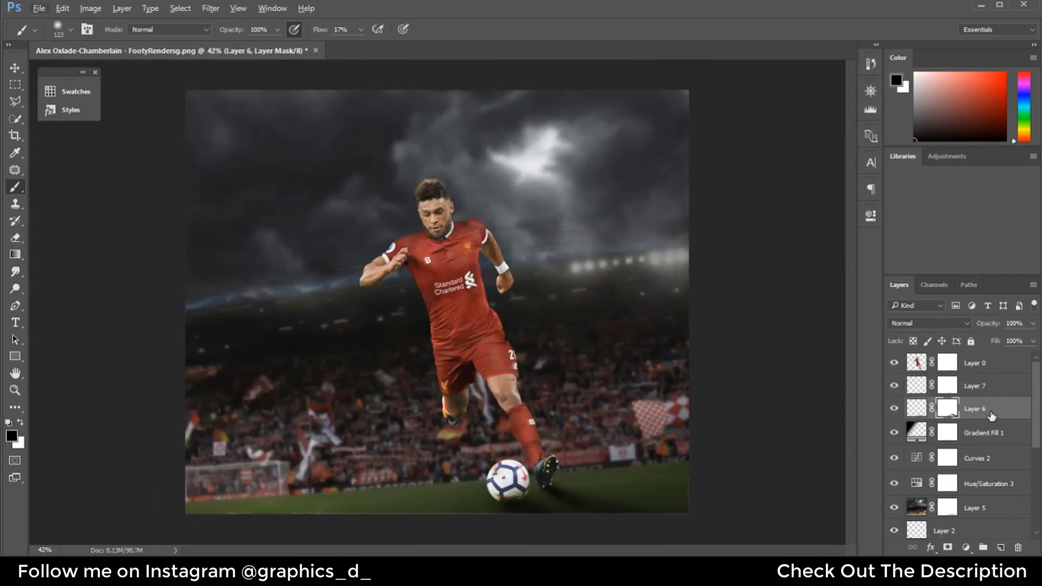
Create a new layer and paint a dark patch on the grass left of the ball
click(1002, 548)
scroll(457, 370, up, 3)
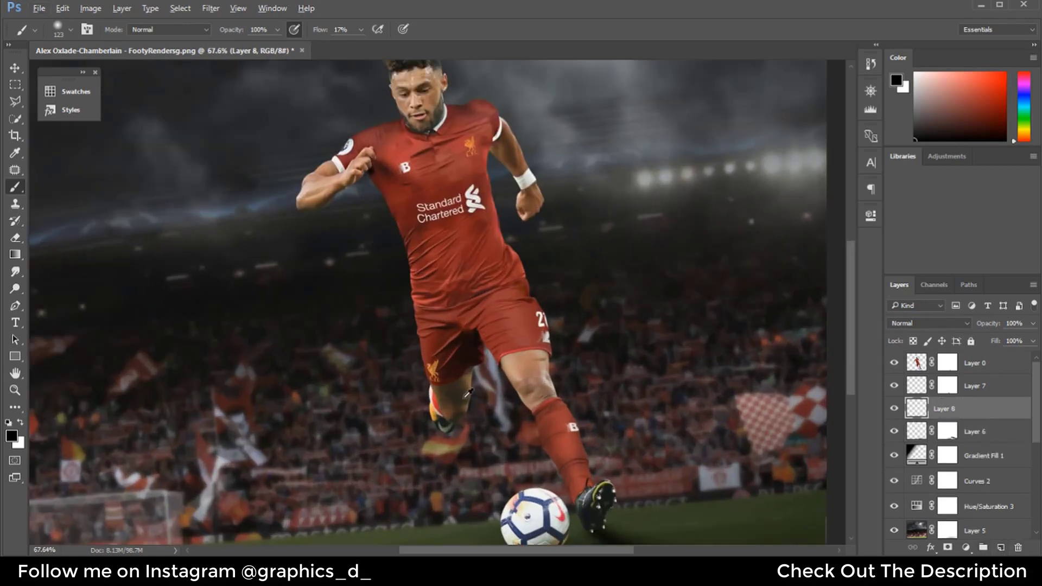
scroll(459, 370, down, 2)
scroll(460, 353, up, 2)
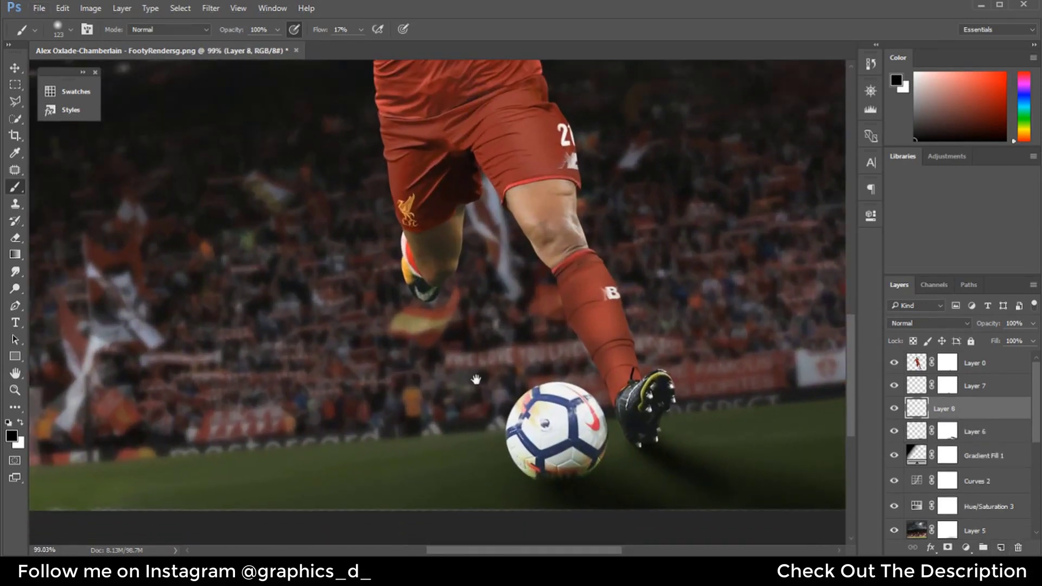
scroll(462, 335, up, 2)
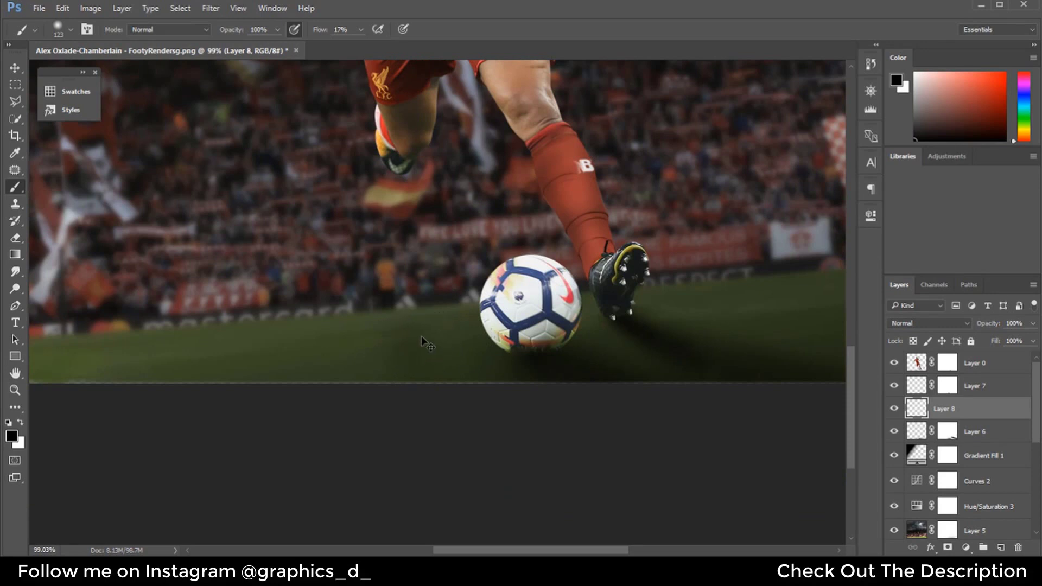
drag(198, 298, 382, 298)
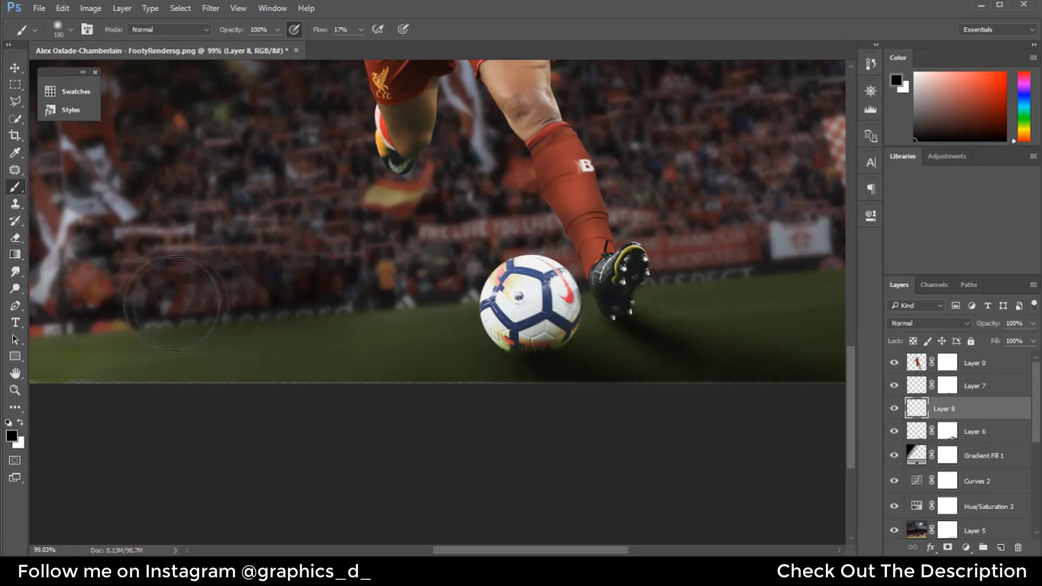
Squash the dark patch to about half height and place it on the grass beside the ball
key(ctrl+t)
drag(278, 382, 278, 277)
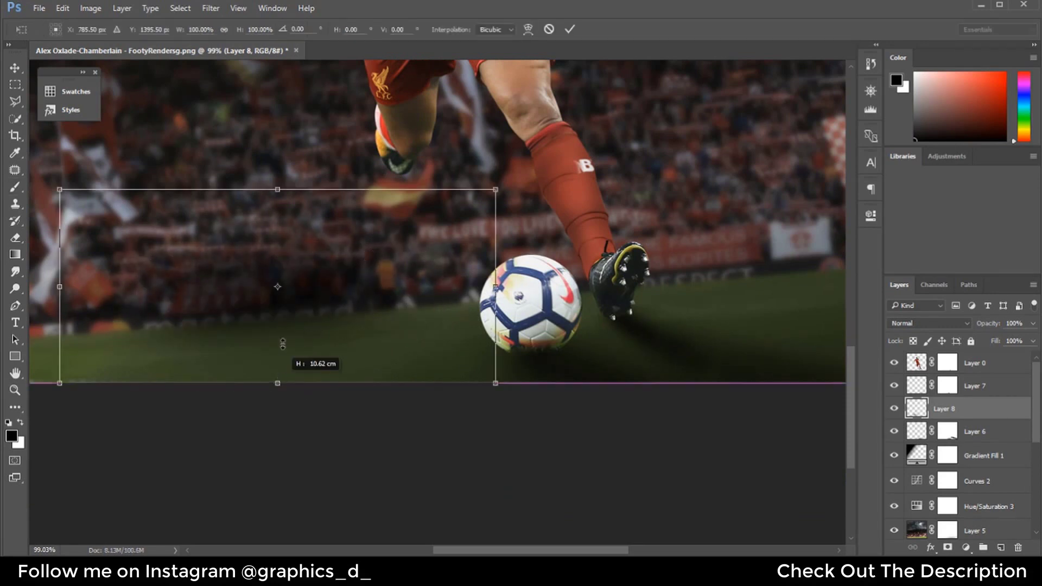
drag(323, 246, 410, 345)
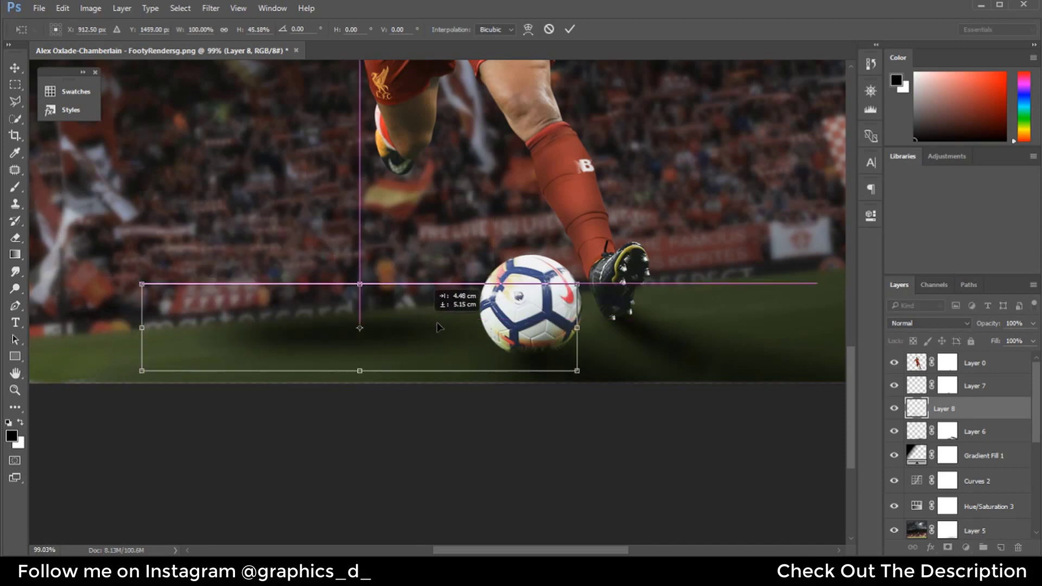
mouse_move(587, 377)
mouse_down()
mouse_move(449, 349)
mouse_move(663, 332)
mouse_up()
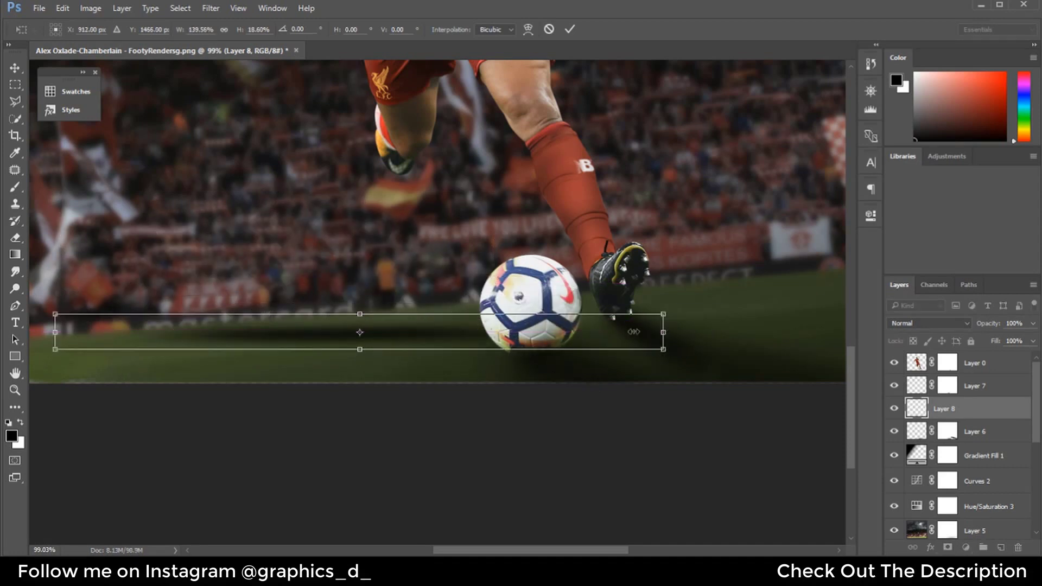
key(Return)
key(b)
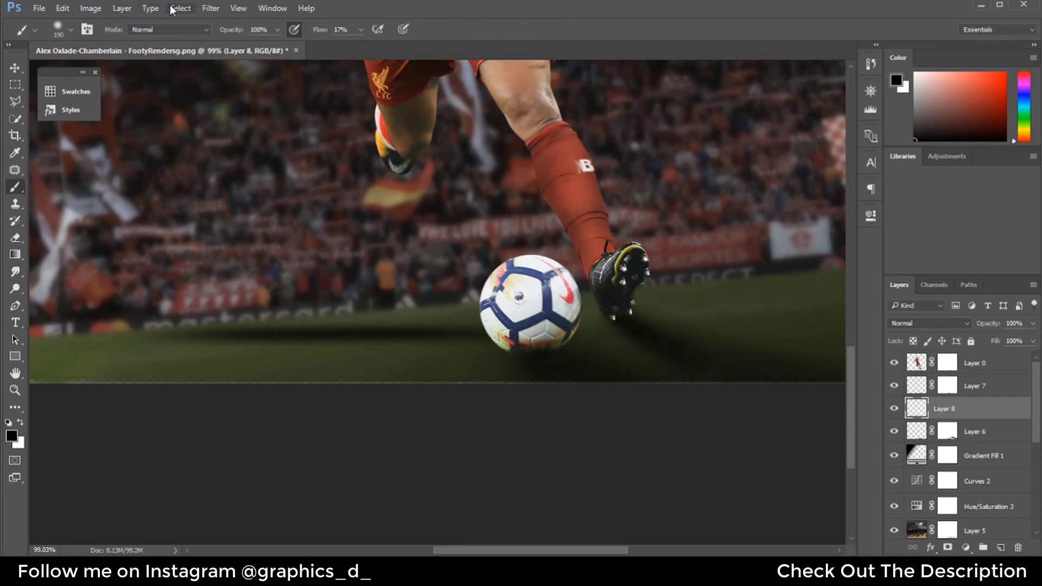
Apply a 9.8 px Gaussian Blur to the shadow layer
click(211, 8)
mouse_move(217, 152)
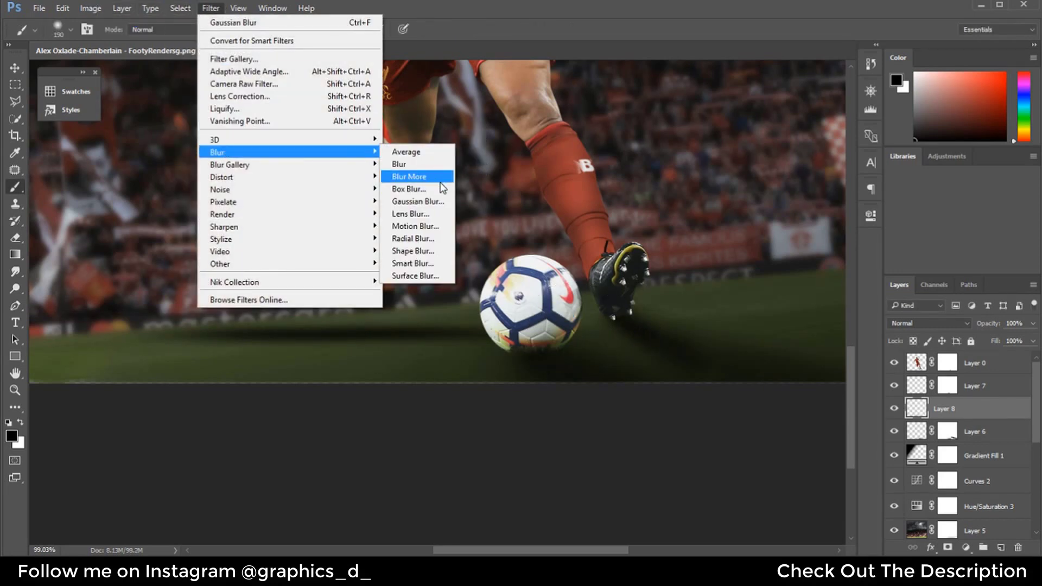
click(429, 202)
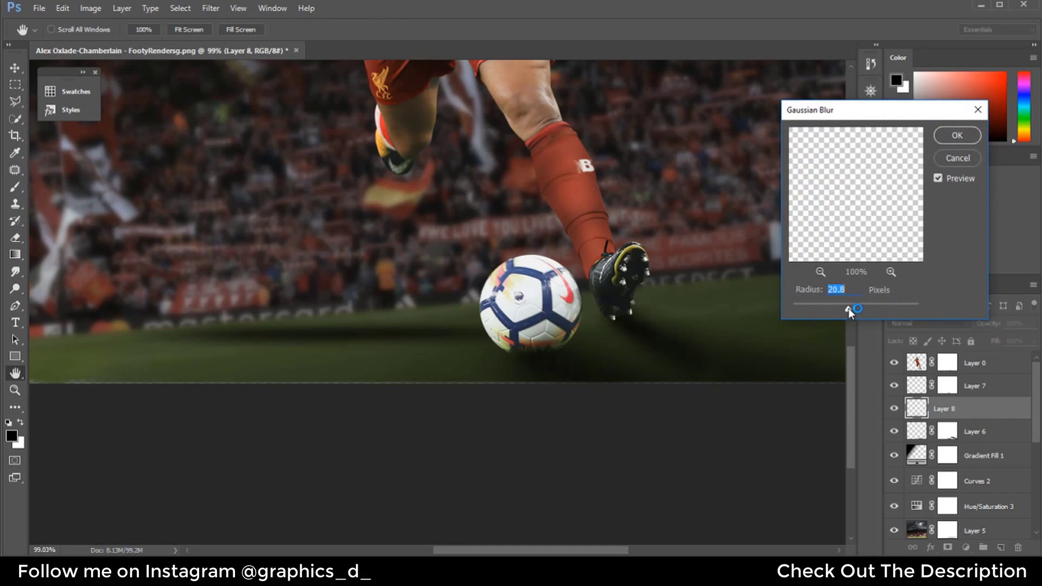
drag(850, 313, 842, 312)
click(957, 135)
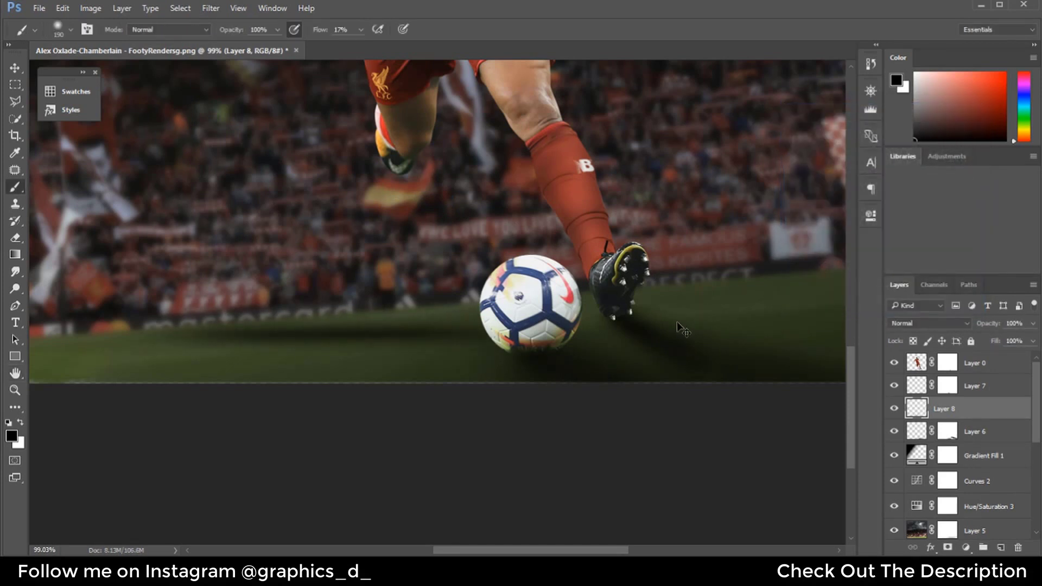
Shrink the blurred shadow to about 45% and shift it right and down toward the ball
key(ctrl+t)
drag(606, 348, 486, 330)
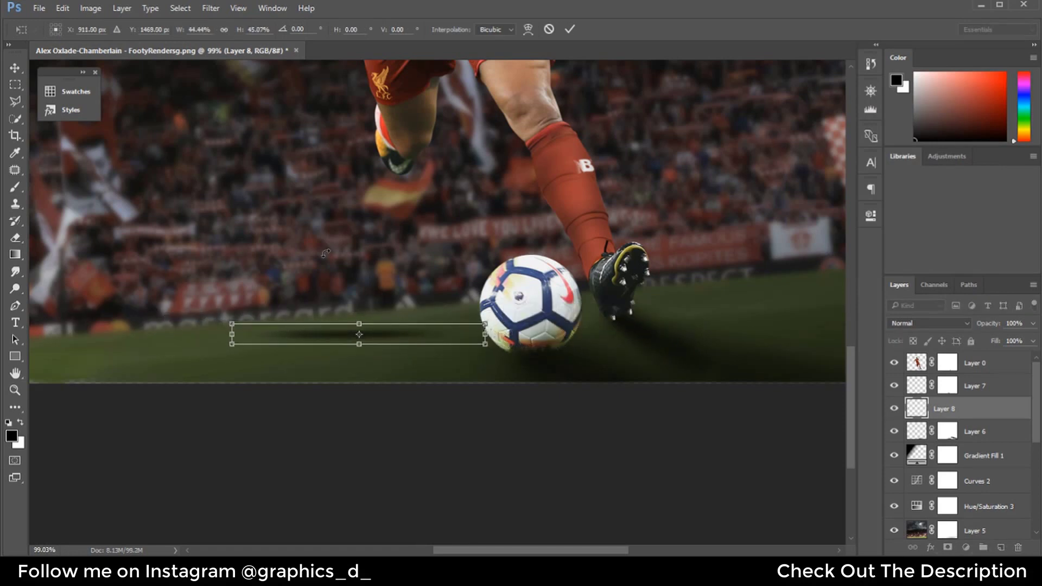
key(Return)
key(v)
drag(442, 304, 462, 318)
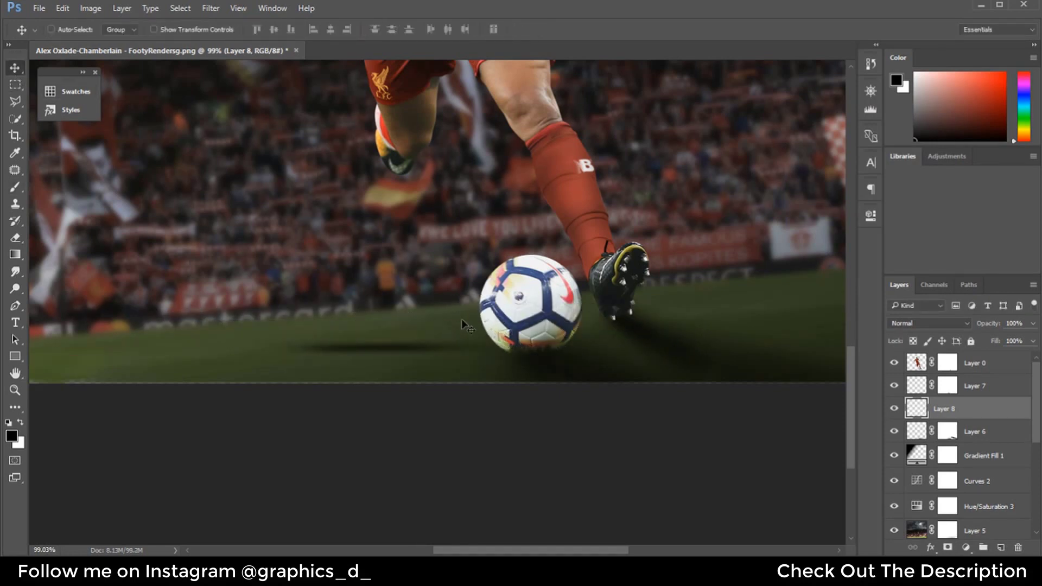
key(ctrl+0)
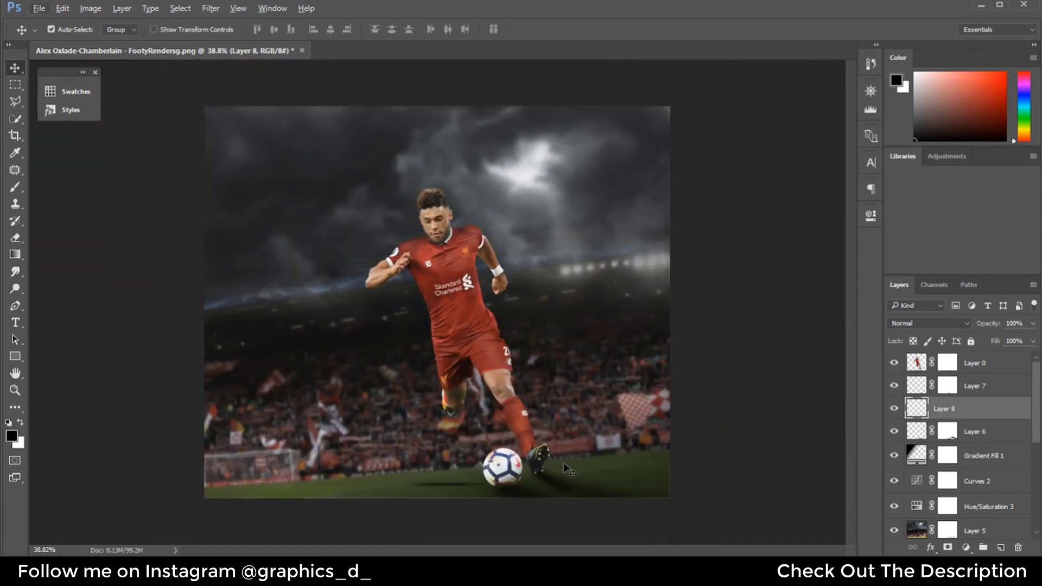
Tilt the shadow to about -6.82°, narrow it to 64% width, and place it beneath the ball
key(ctrl+t)
drag(563, 462, 554, 455)
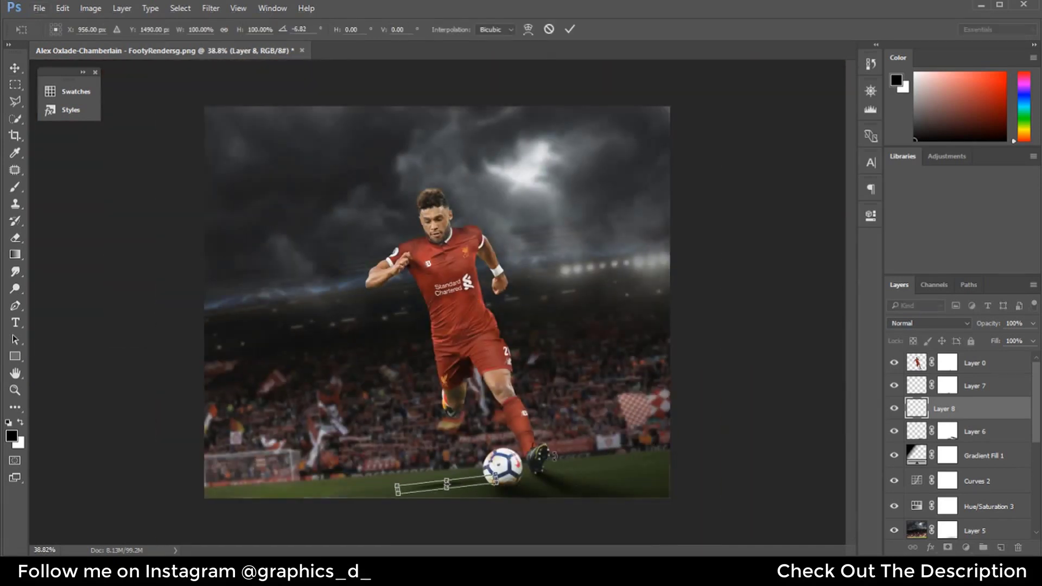
drag(496, 480, 485, 494)
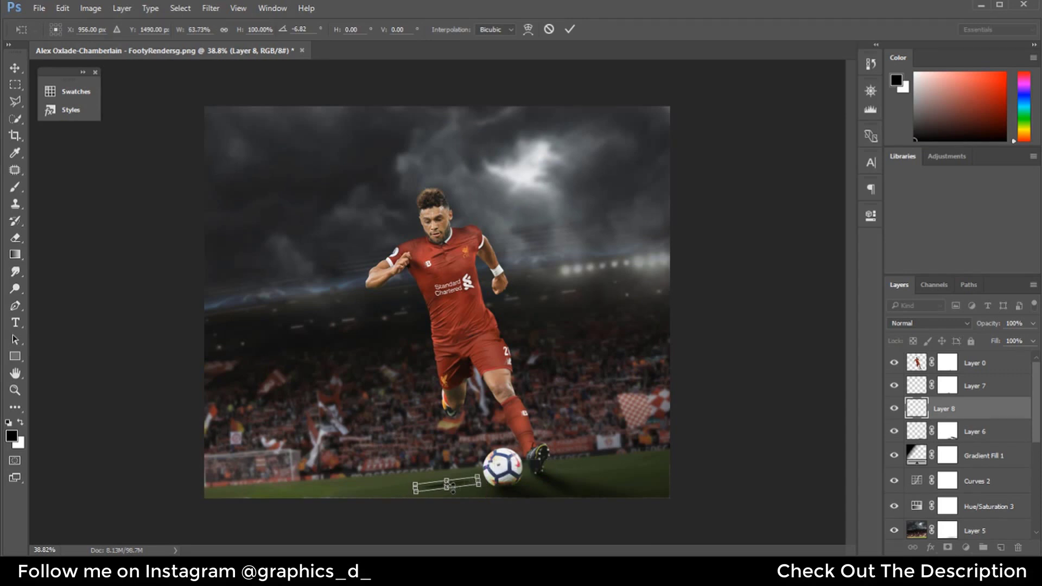
key(Return)
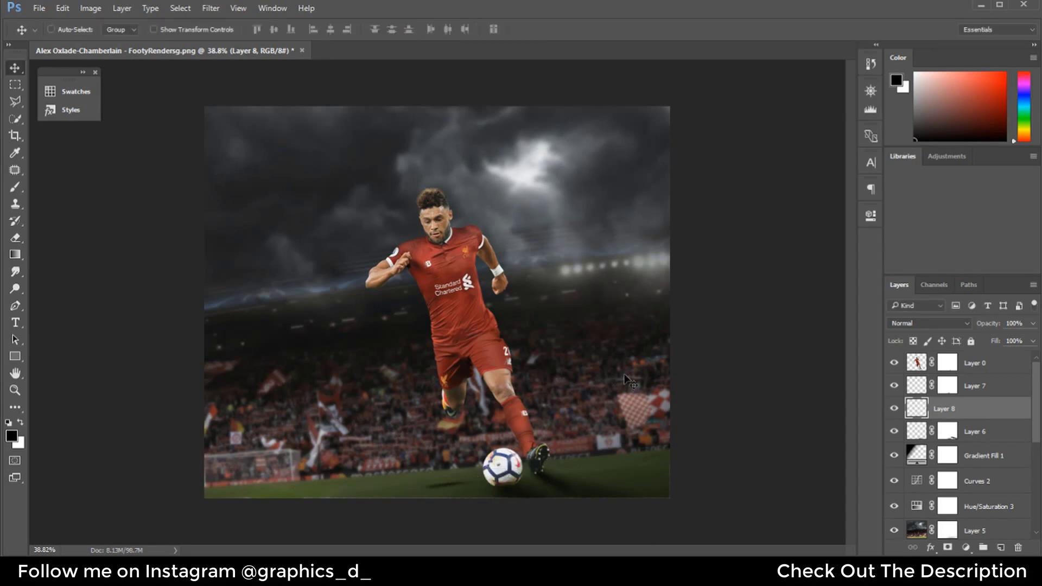
drag(543, 458, 531, 438)
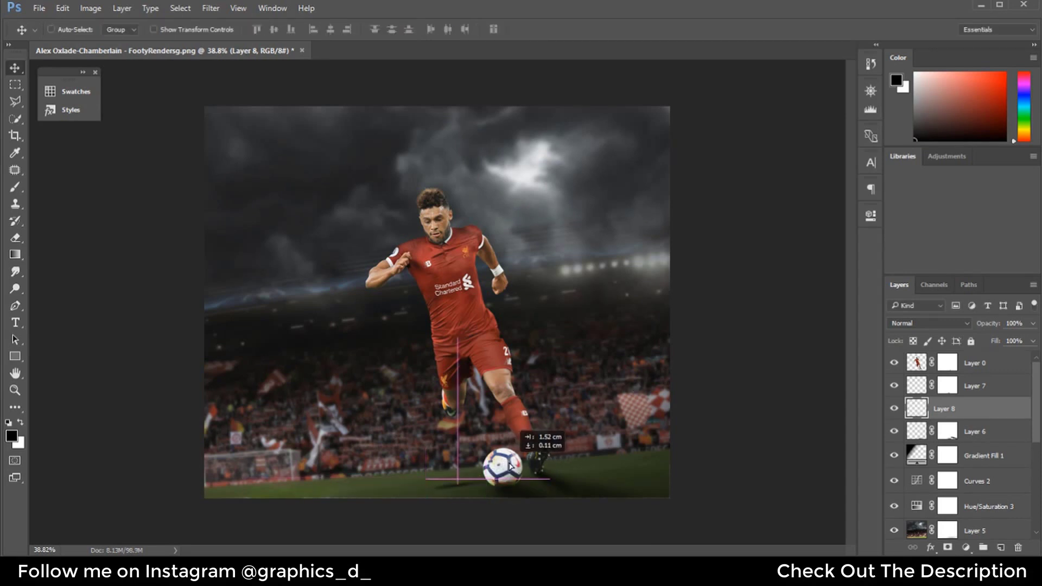
Apply a Motion Blur to the shadow with angle -28° and distance 31 px
click(210, 8)
mouse_move(217, 152)
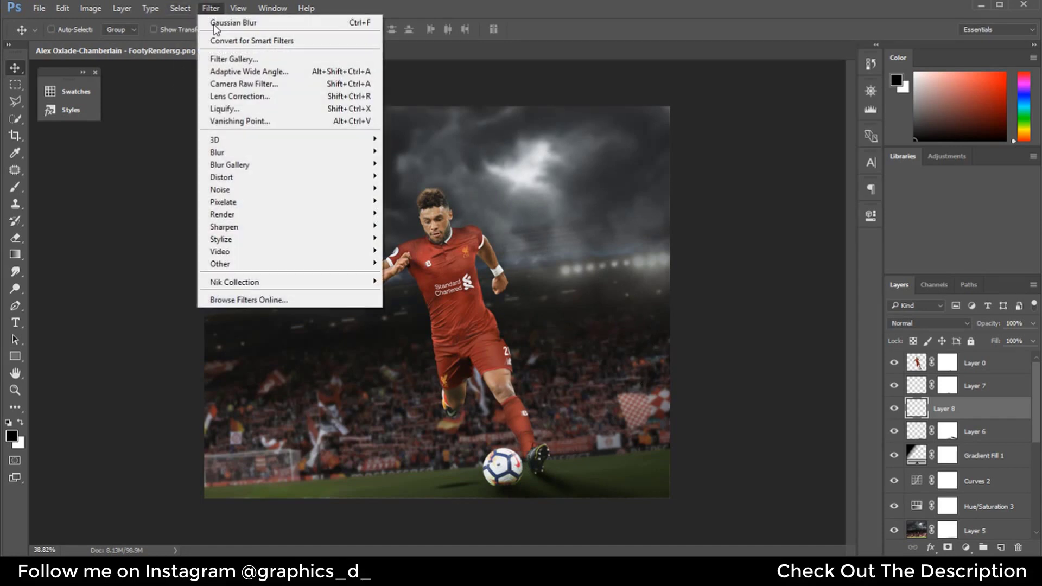
click(412, 226)
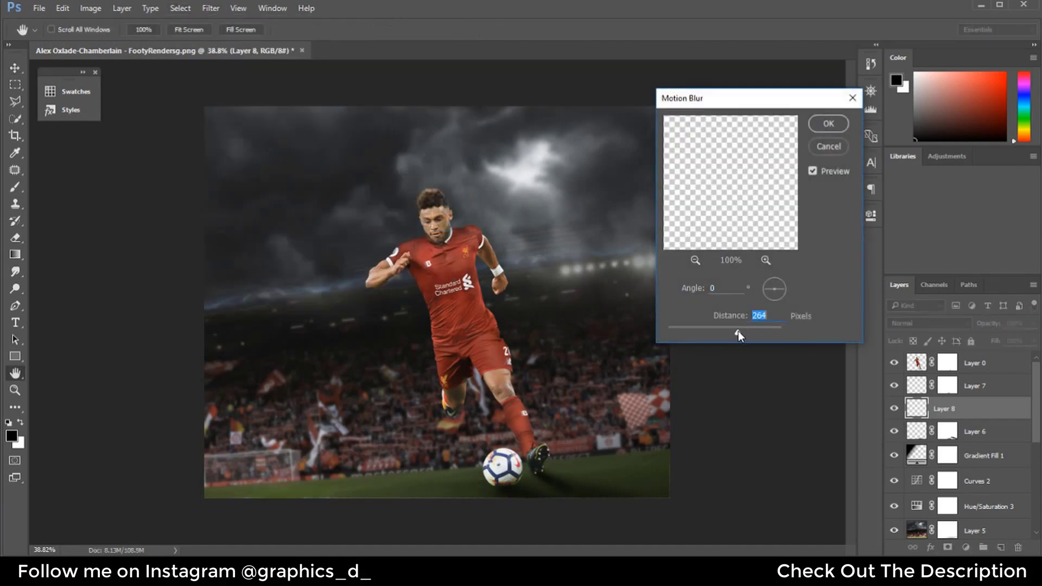
drag(732, 331, 718, 331)
drag(689, 331, 687, 330)
drag(781, 294, 786, 290)
click(827, 124)
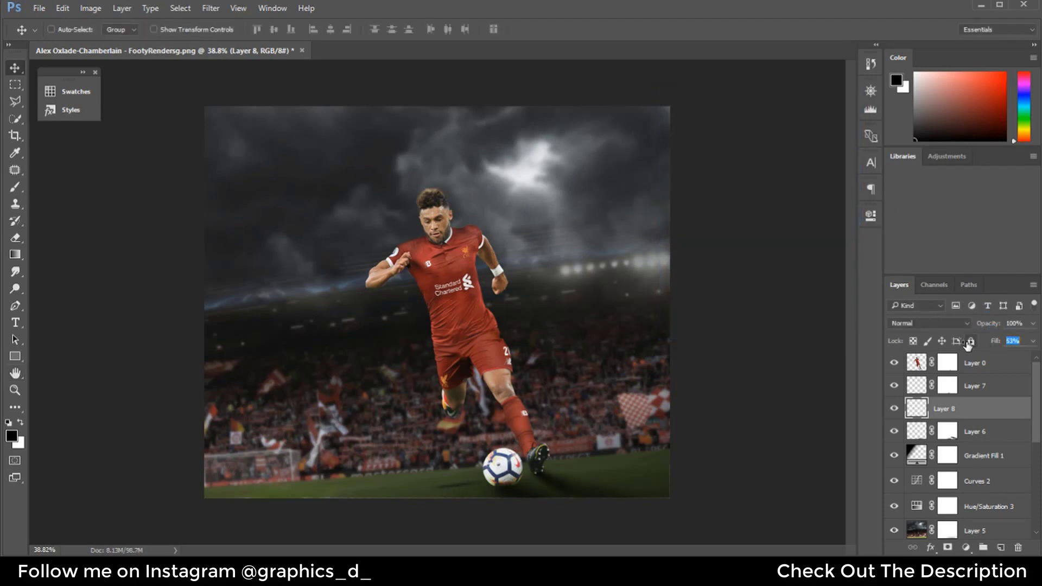
Duplicate the ball shadow layer as Layer 8 copy and nudge it slightly
drag(538, 364, 26, 73)
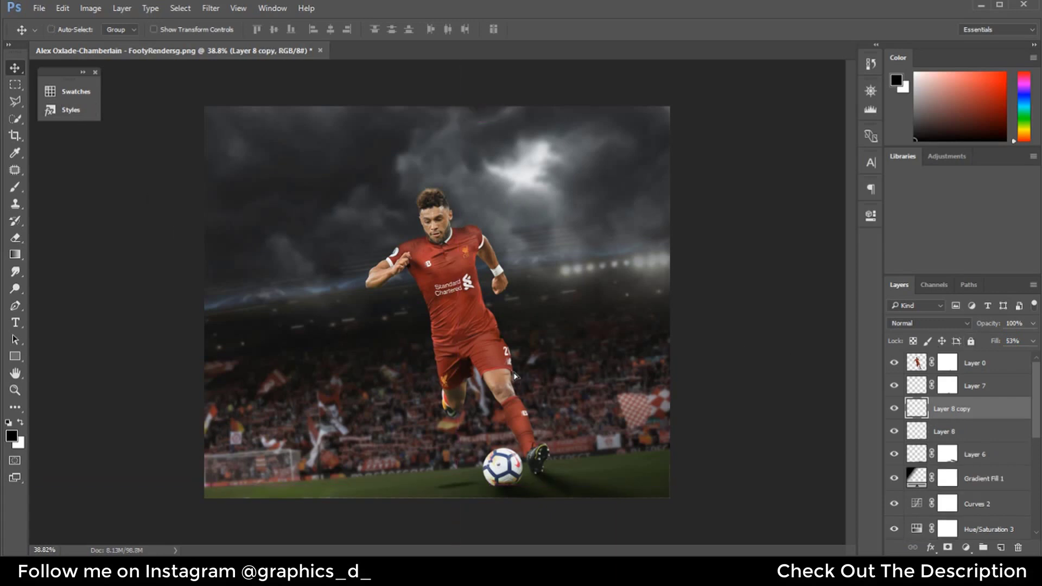
scroll(505, 435, up, 3)
scroll(497, 486, up, 2)
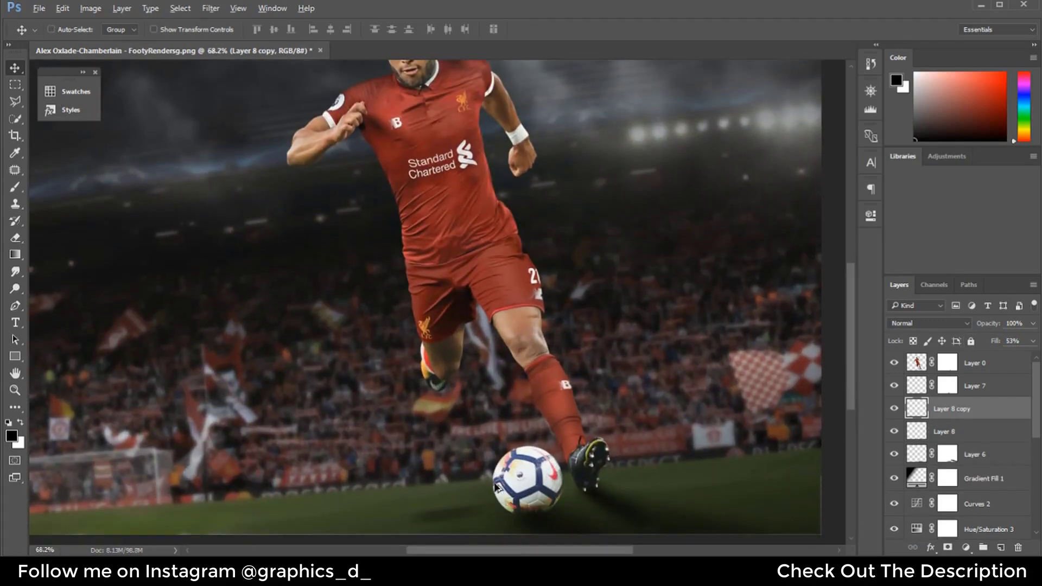
scroll(498, 487, up, 1)
scroll(494, 487, up, 2)
scroll(488, 486, up, 1)
scroll(478, 485, up, 1)
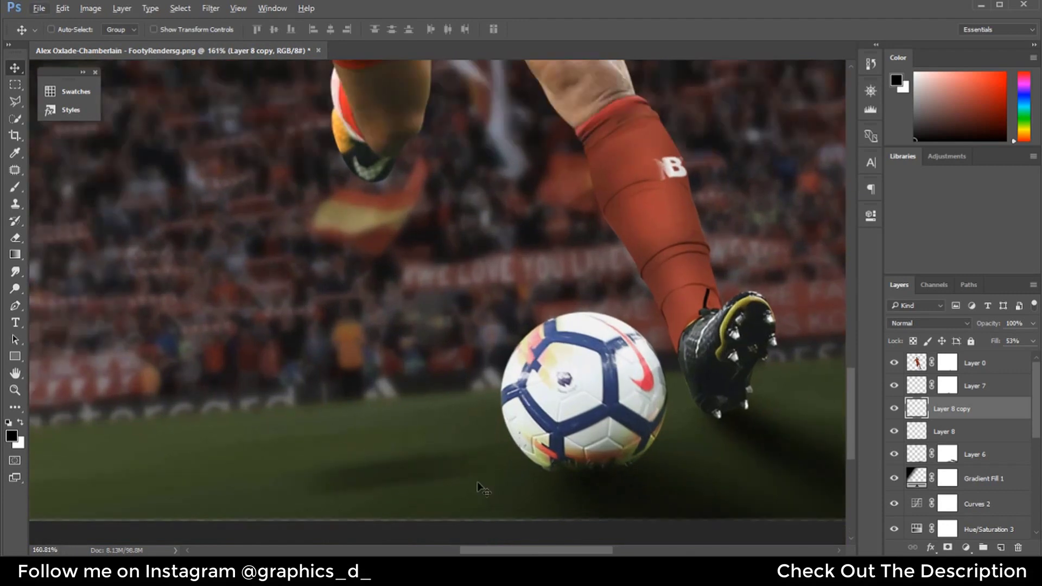
drag(478, 489, 489, 489)
Lower the duplicated shadow under the ball and boot and fine-tune its position
scroll(489, 488, down, 3)
scroll(572, 453, down, 2)
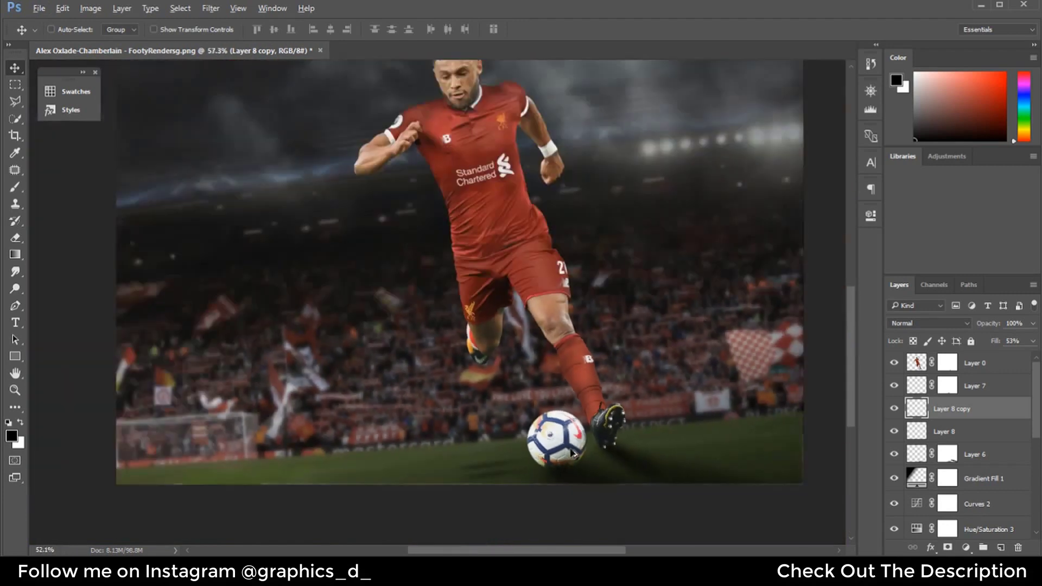
scroll(573, 453, down, 1)
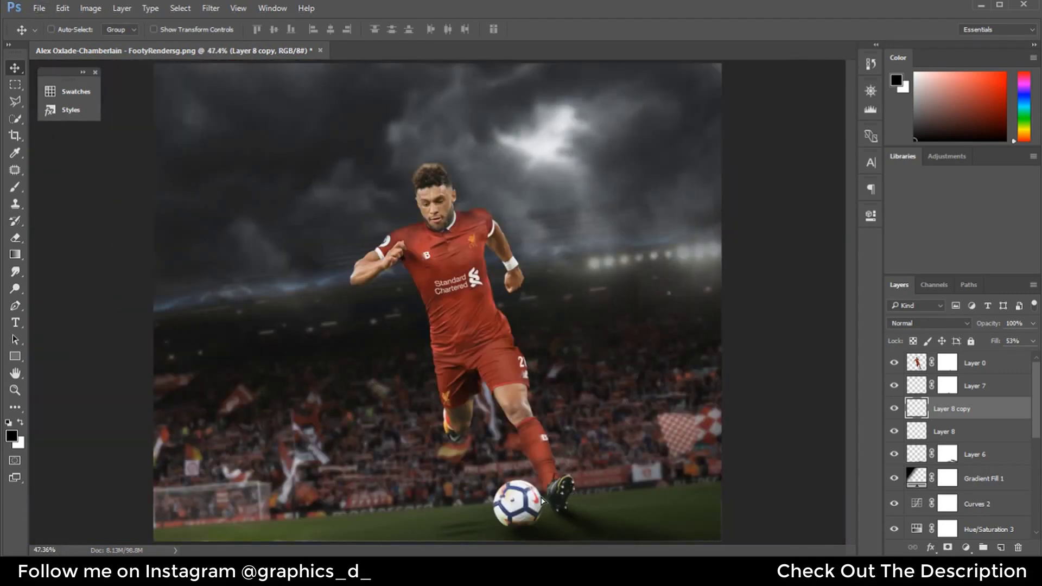
drag(542, 501, 534, 506)
drag(678, 475, 673, 474)
alt+scroll(613, 414, down, 1)
alt+scroll(613, 403, down, 1)
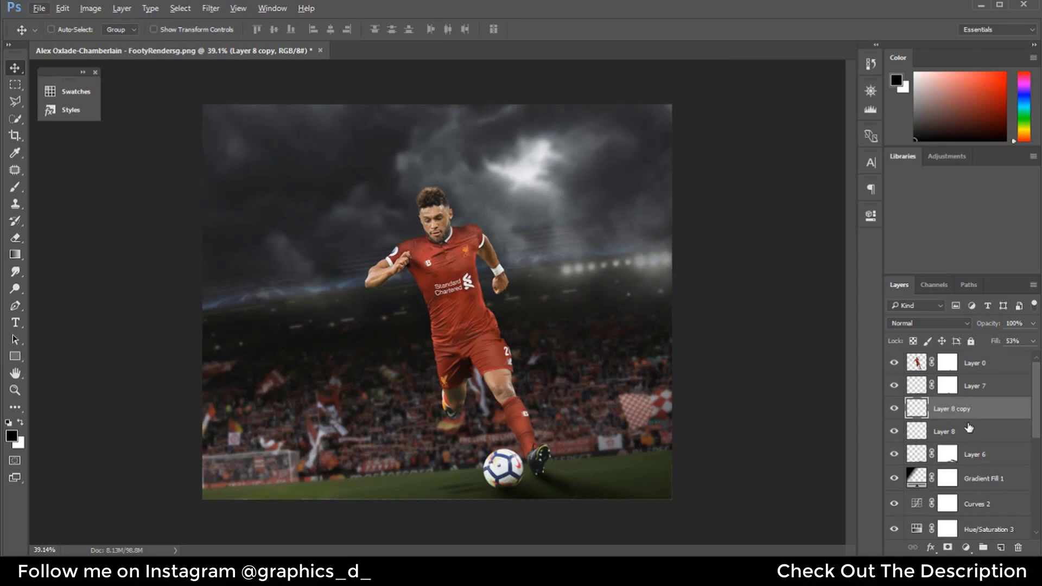
Add a Hue/Saturation layer clipped to the player with saturation -23
click(964, 372)
click(966, 548)
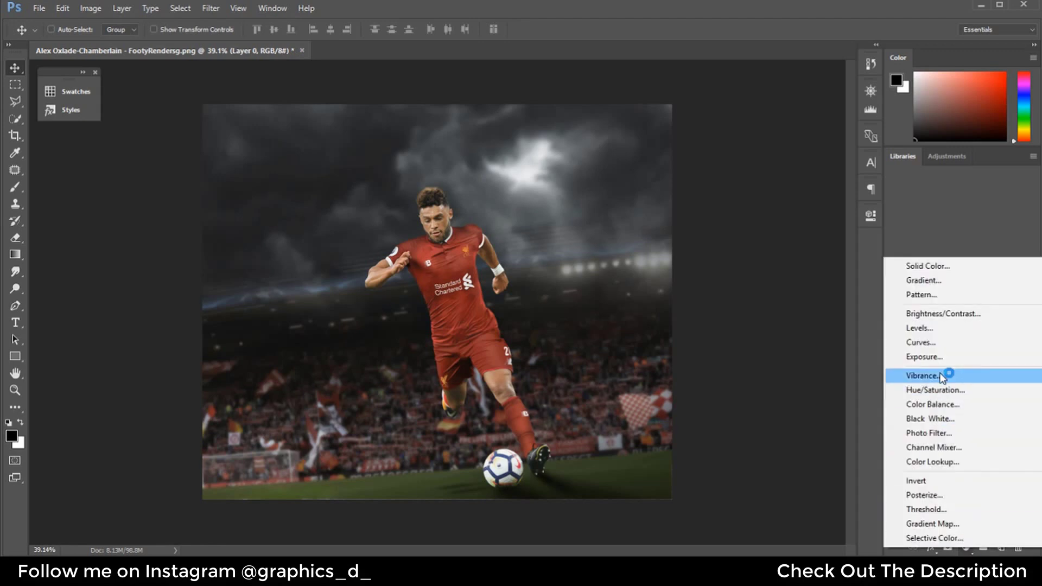
click(944, 372)
click(755, 400)
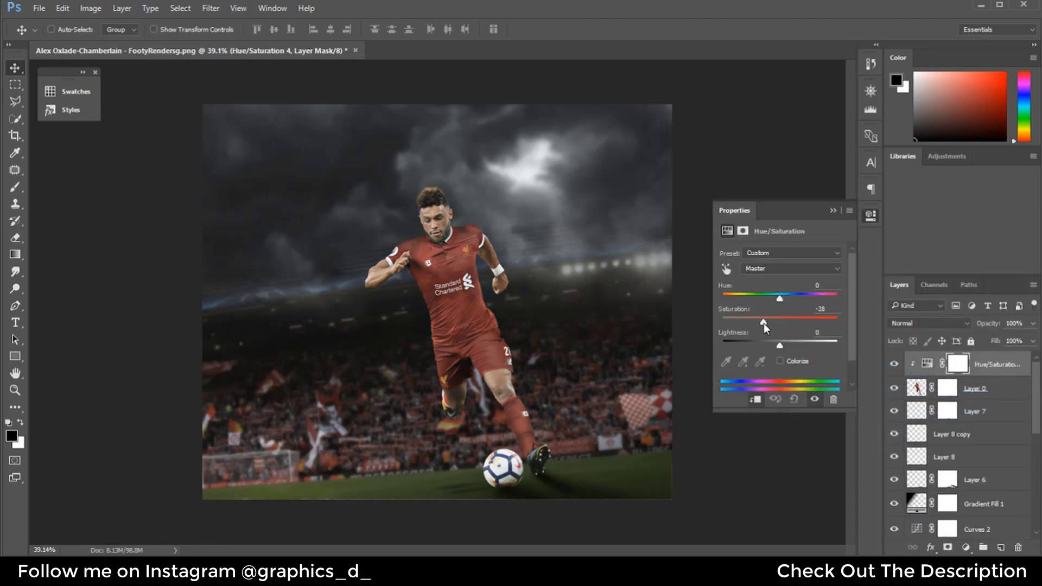
drag(767, 325, 768, 325)
Add a clipped Curves layer with the curve pulled down to darken the player
click(965, 545)
click(930, 365)
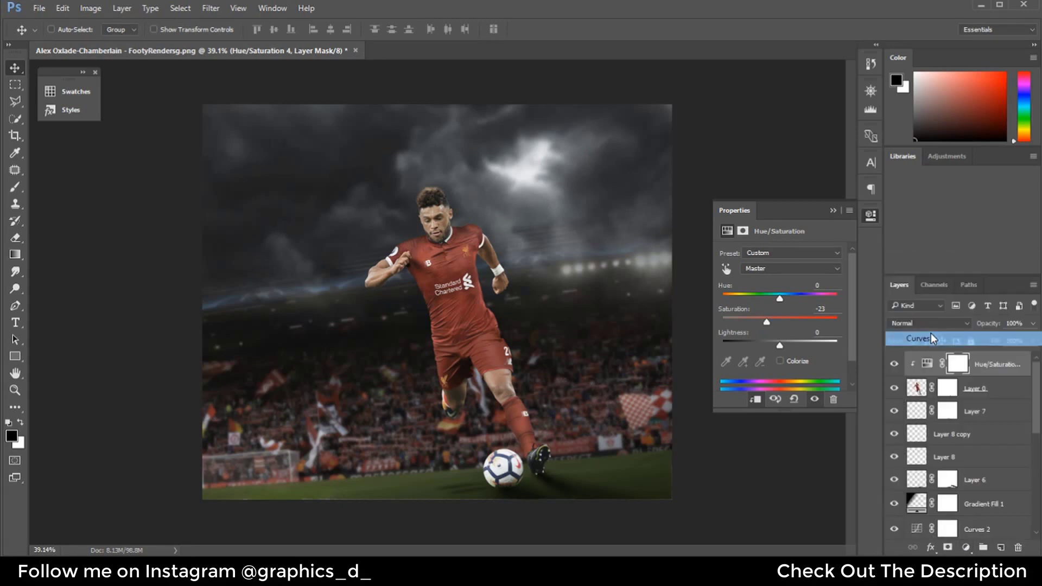
click(755, 399)
drag(792, 324, 795, 329)
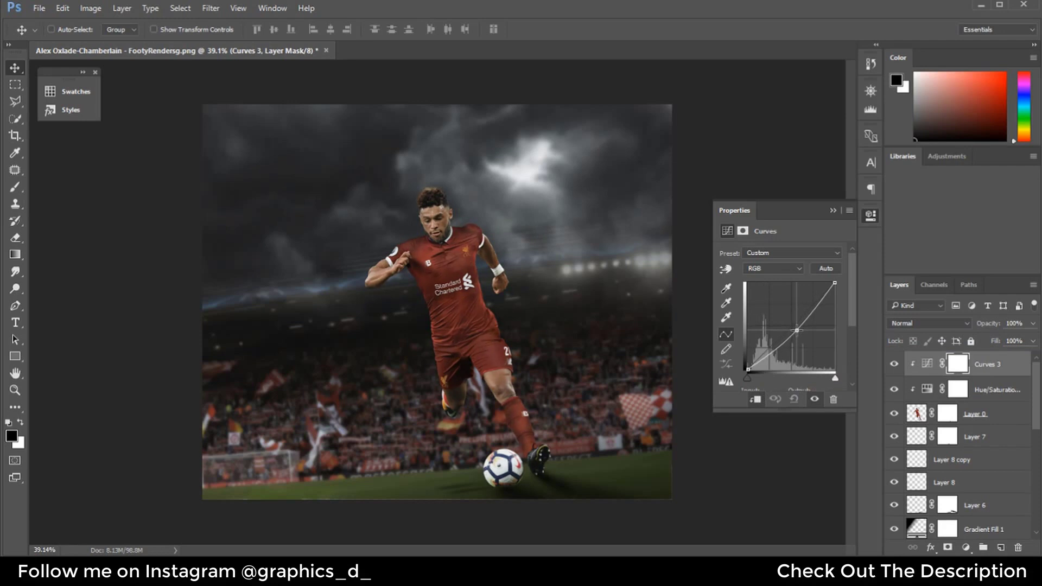
Add a clipped Color Balance layer with midtones Cyan-Red -6 and Yellow-Blue +6
click(967, 547)
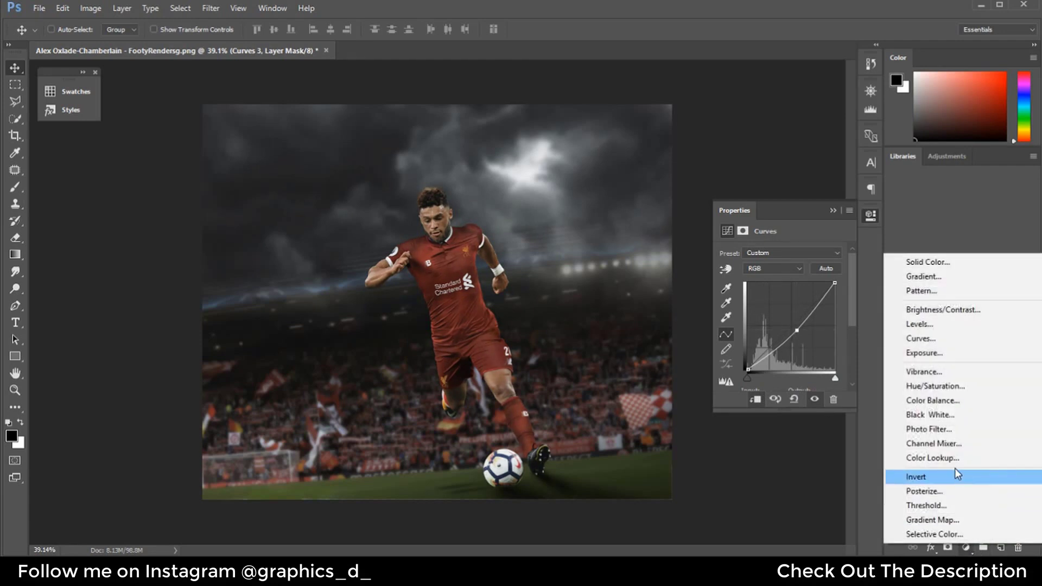
click(953, 399)
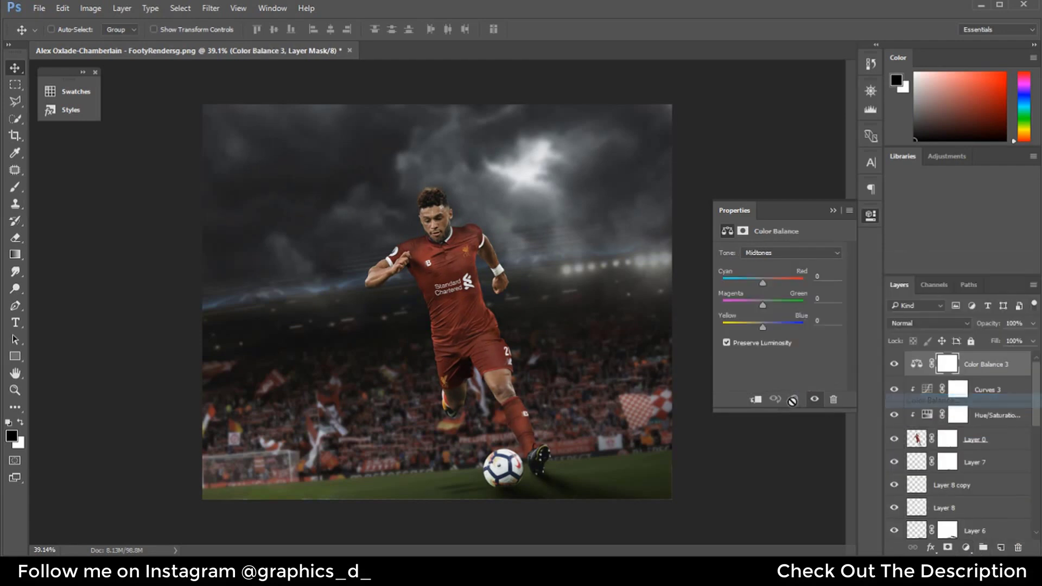
click(756, 400)
drag(764, 327, 769, 328)
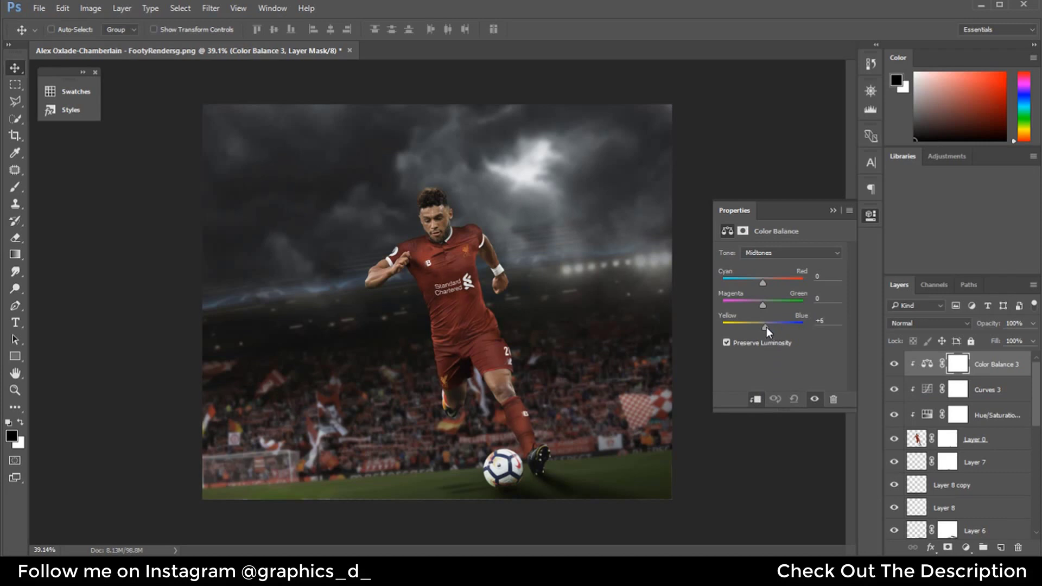
drag(761, 282, 760, 282)
drag(764, 328, 765, 327)
Collapse the adjustment properties and work on Layer 5's mask with the Brush near the ball
click(832, 210)
scroll(563, 495, up, 1)
scroll(564, 497, up, 4)
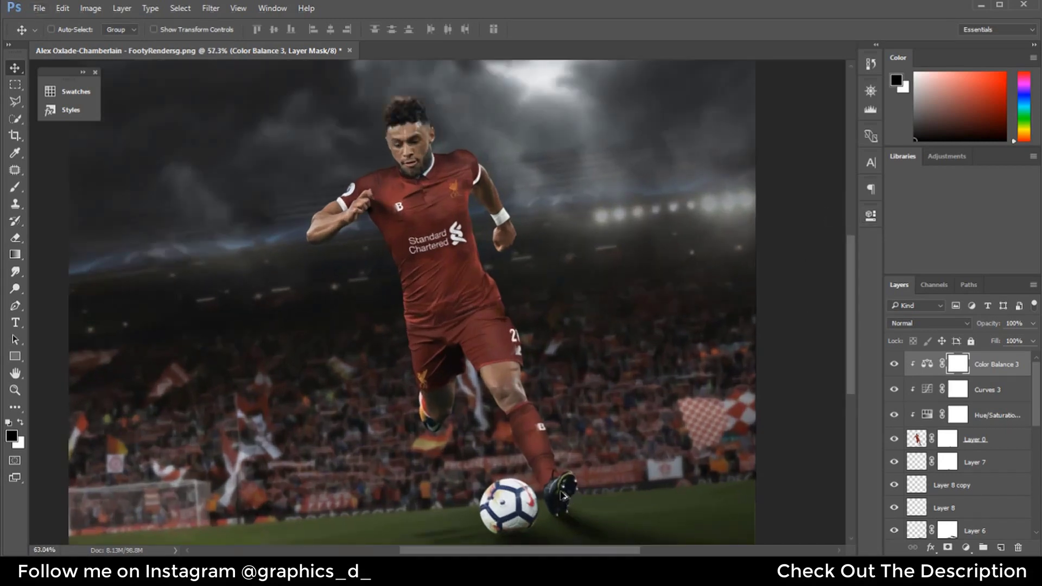
drag(570, 477, 557, 353)
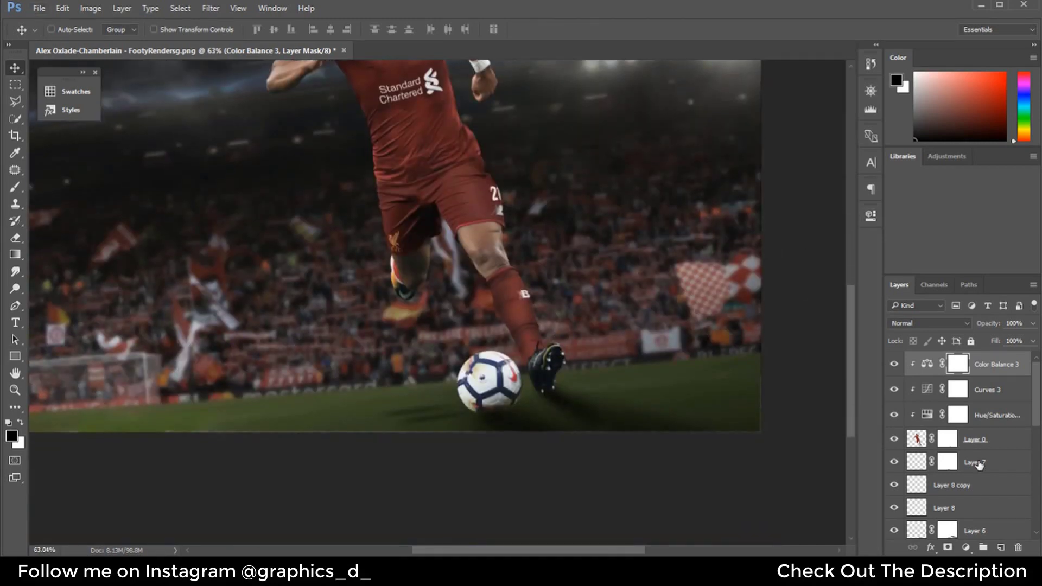
scroll(975, 461, down, 3)
scroll(977, 467, down, 3)
click(948, 479)
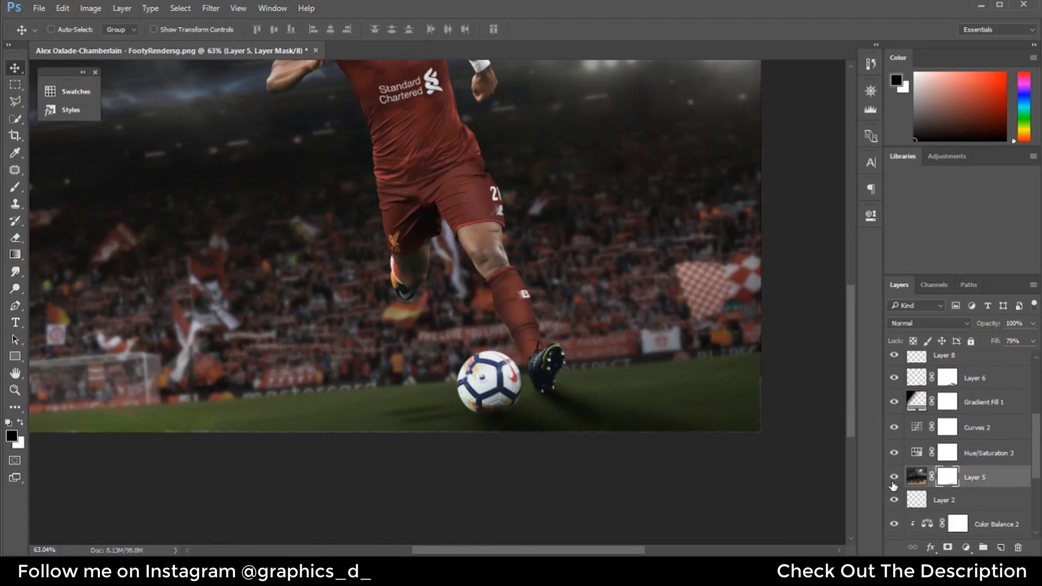
click(15, 187)
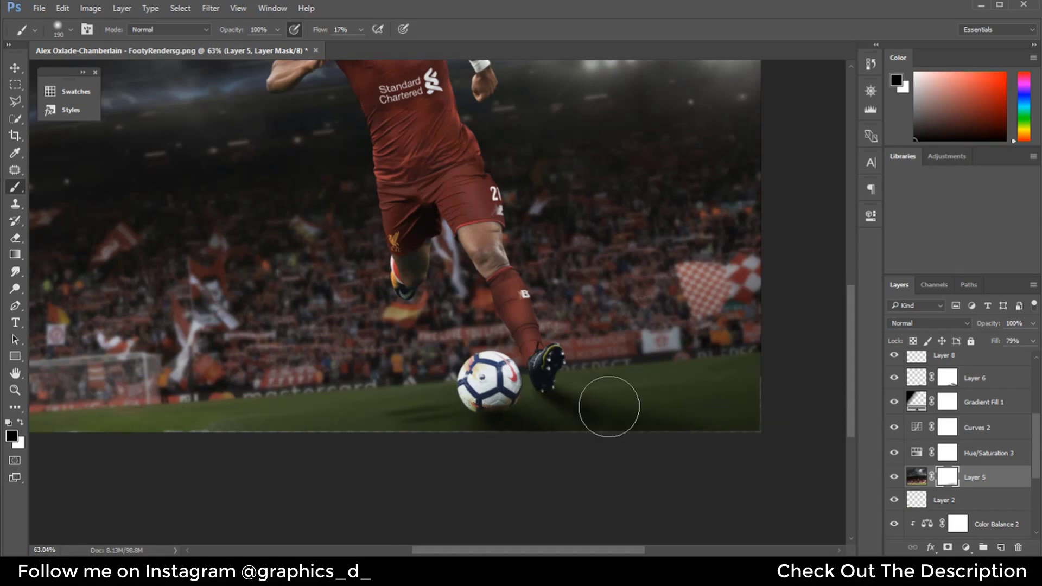
scroll(419, 433, down, 3)
scroll(474, 428, down, 2)
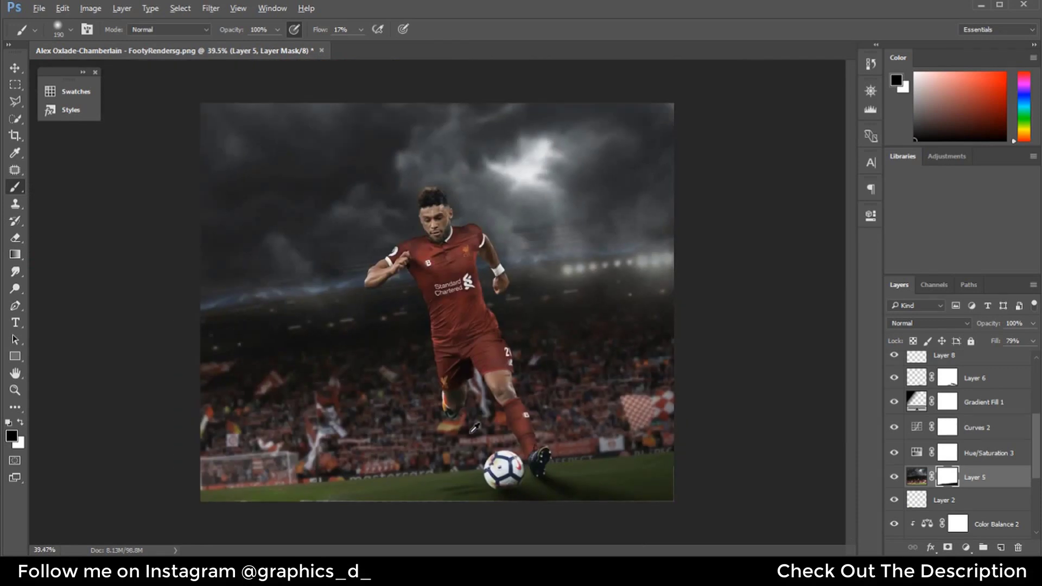
scroll(945, 478, up, 2)
scroll(960, 418, up, 4)
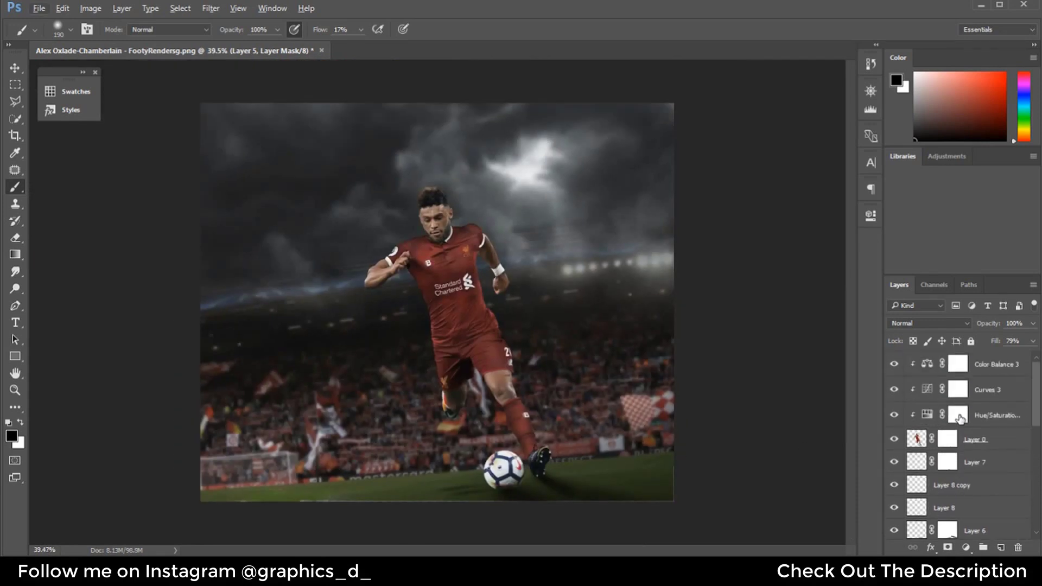
Add a new empty layer directly above Gradient Fill 1
click(1006, 373)
click(1004, 471)
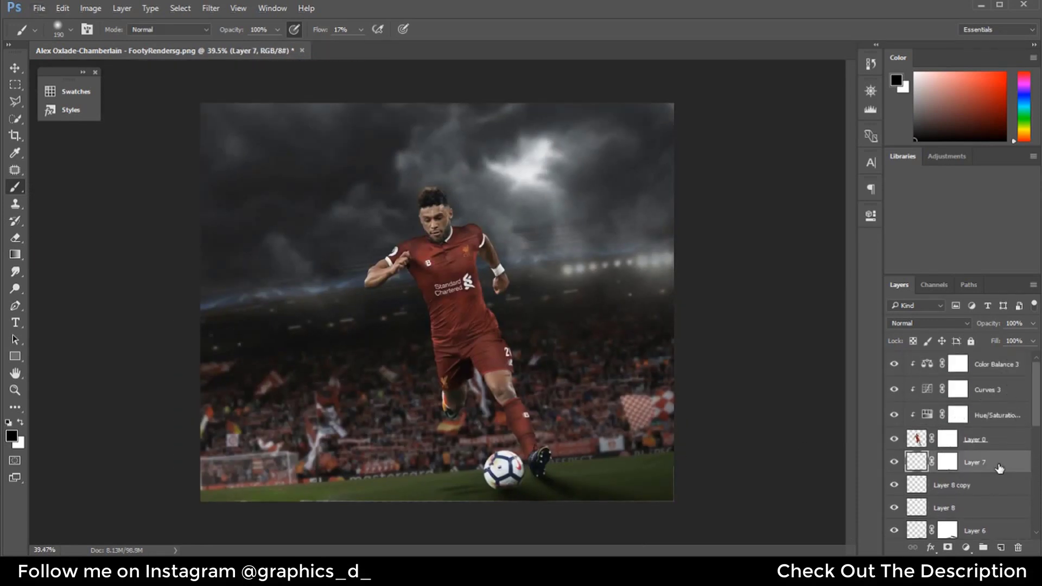
scroll(982, 486, down, 2)
click(992, 509)
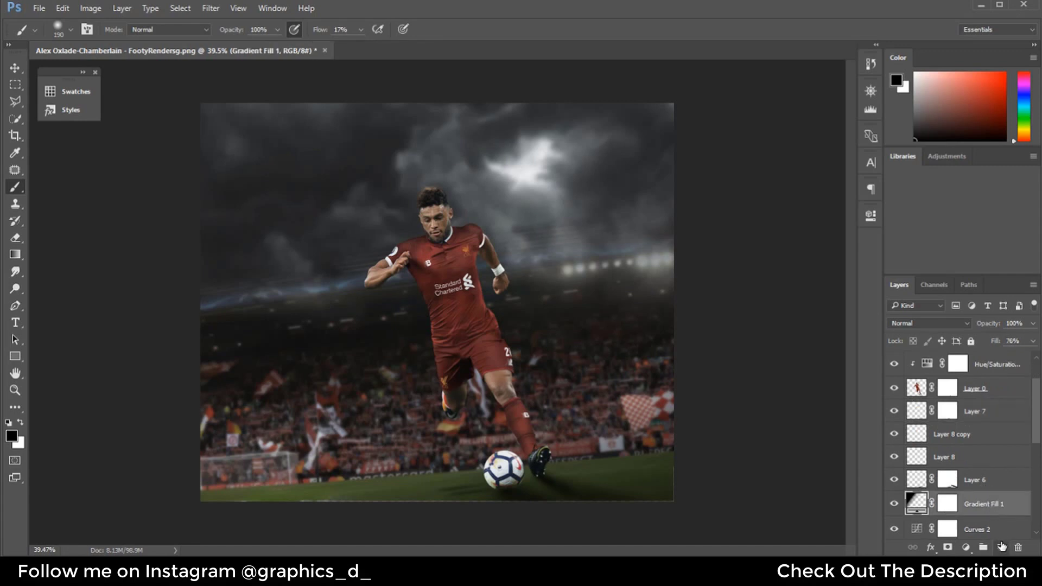
click(1002, 547)
Paint a soft white glow over the stadium lights right of the player on Layer 9
drag(341, 262, 412, 261)
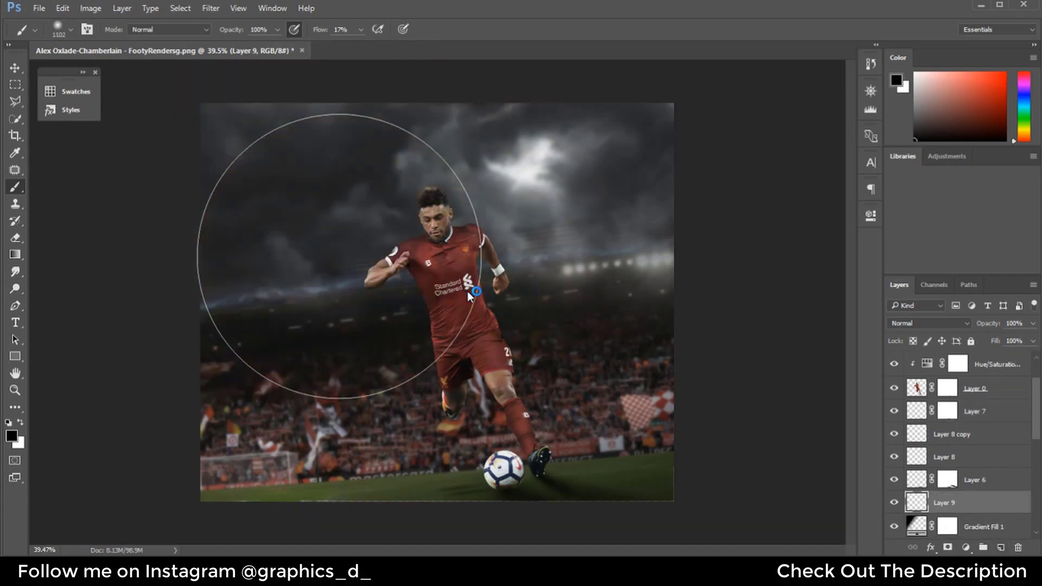
key(x)
drag(510, 278, 426, 284)
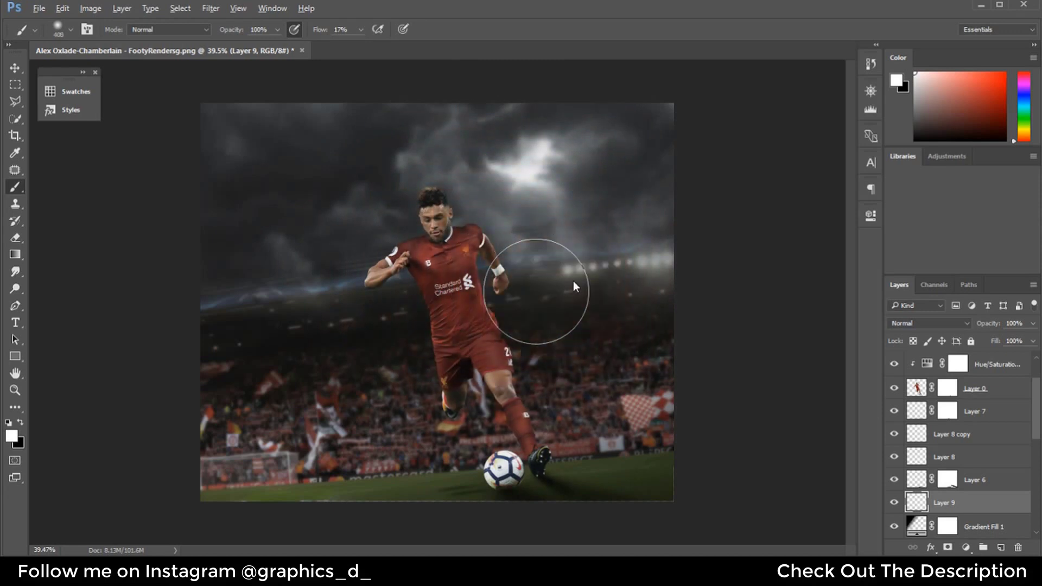
mouse_move(634, 259)
mouse_down()
mouse_move(646, 262)
mouse_move(584, 273)
mouse_move(660, 263)
mouse_up()
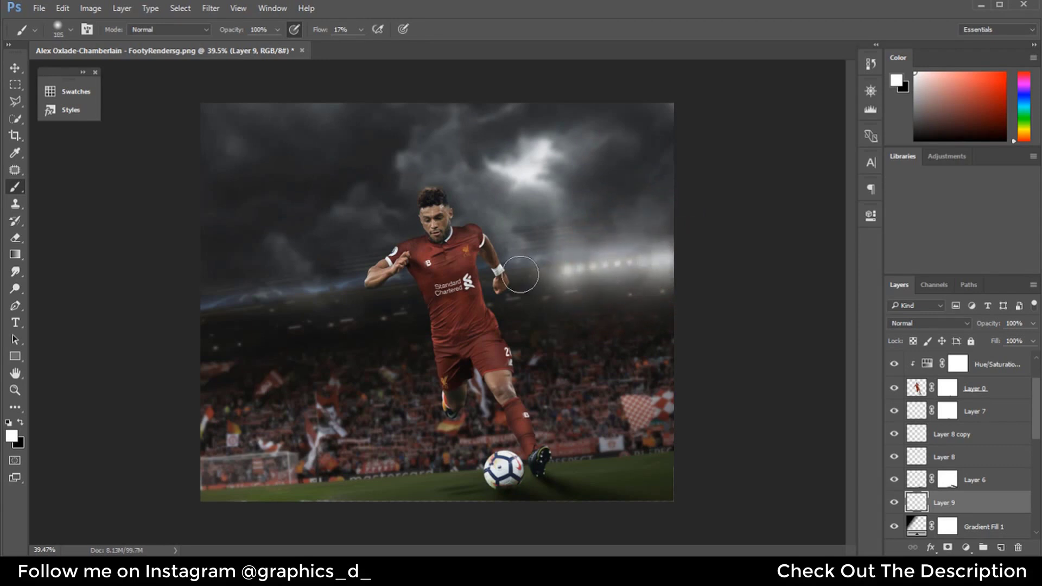
drag(521, 272, 559, 269)
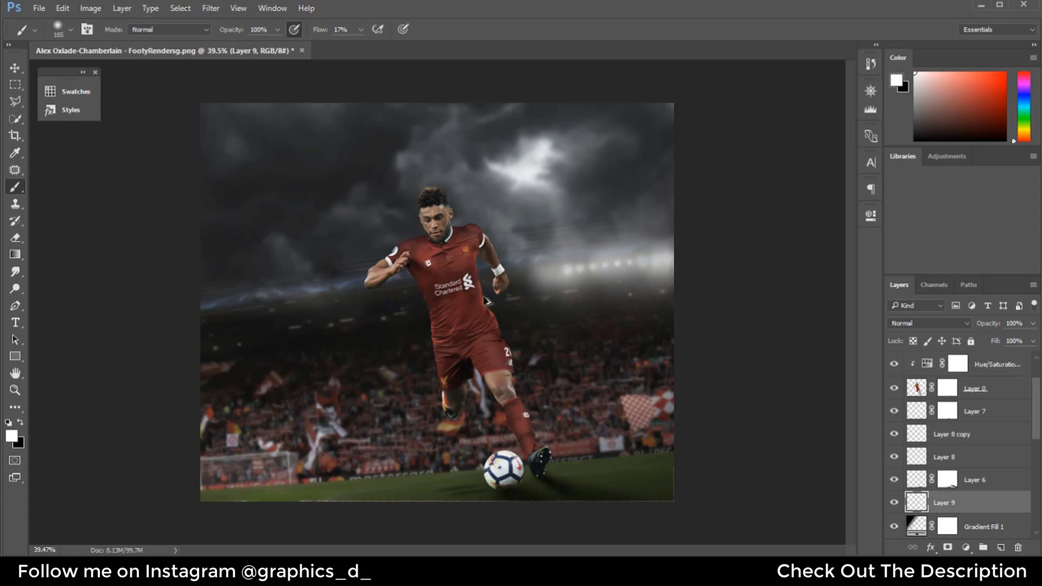
mouse_move(343, 306)
mouse_down()
mouse_move(449, 314)
mouse_move(532, 281)
mouse_move(496, 298)
mouse_move(434, 279)
mouse_up()
Create Layer 10 and sweep soft white haze behind the player with a large brush
click(1000, 547)
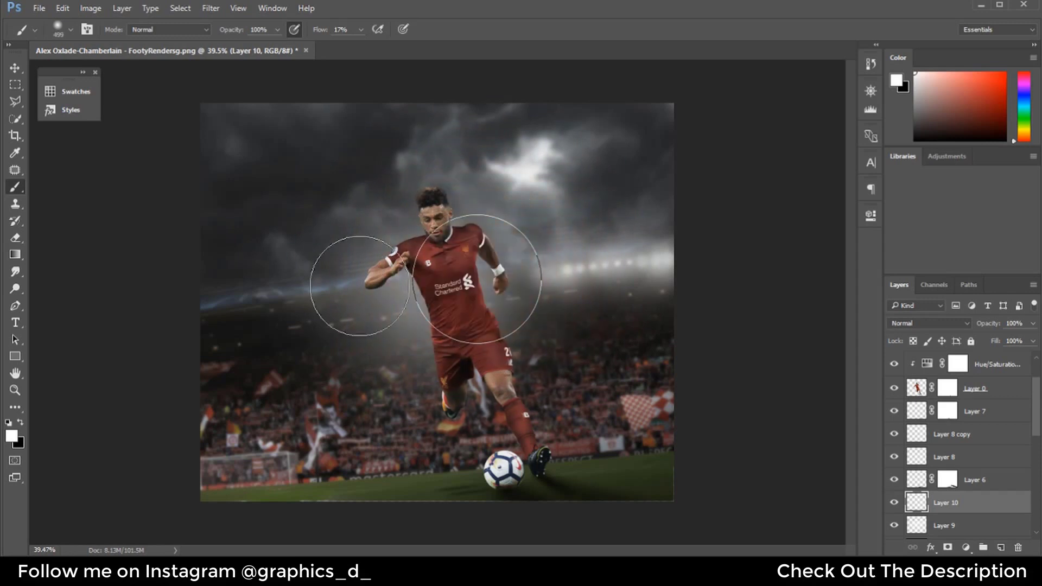
drag(359, 286, 645, 283)
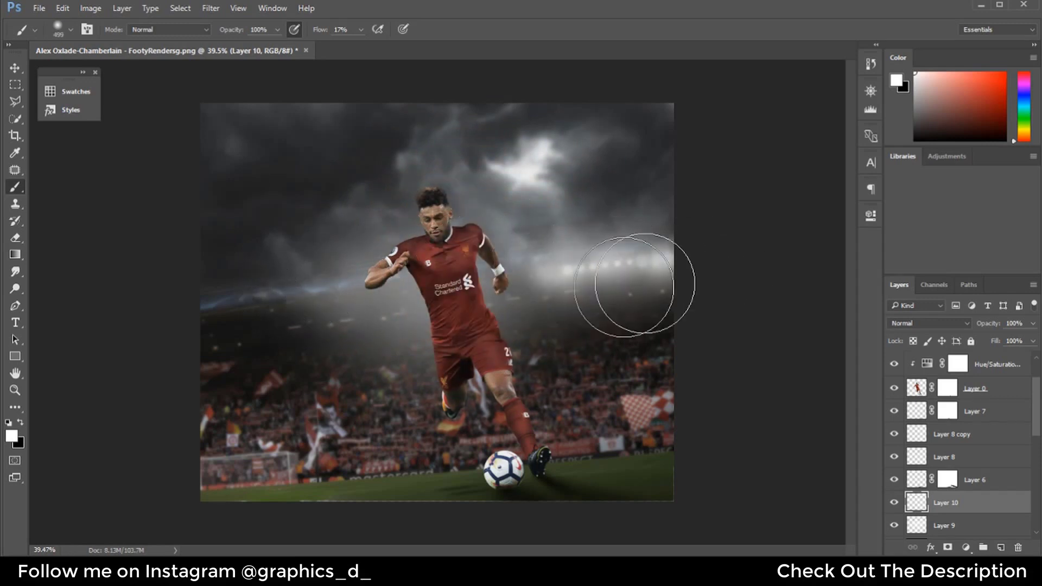
drag(543, 296, 529, 294)
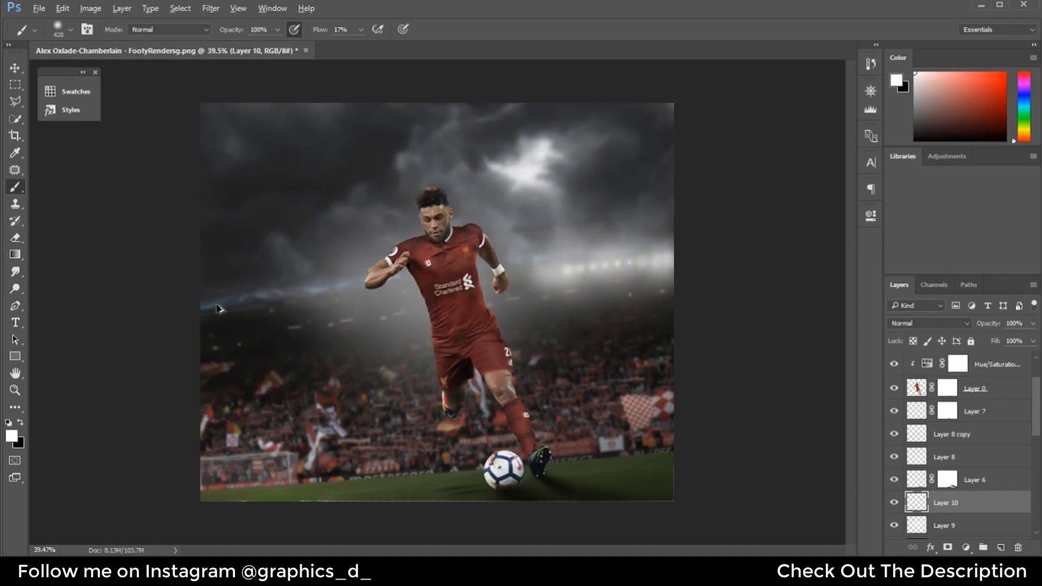
drag(325, 296, 289, 295)
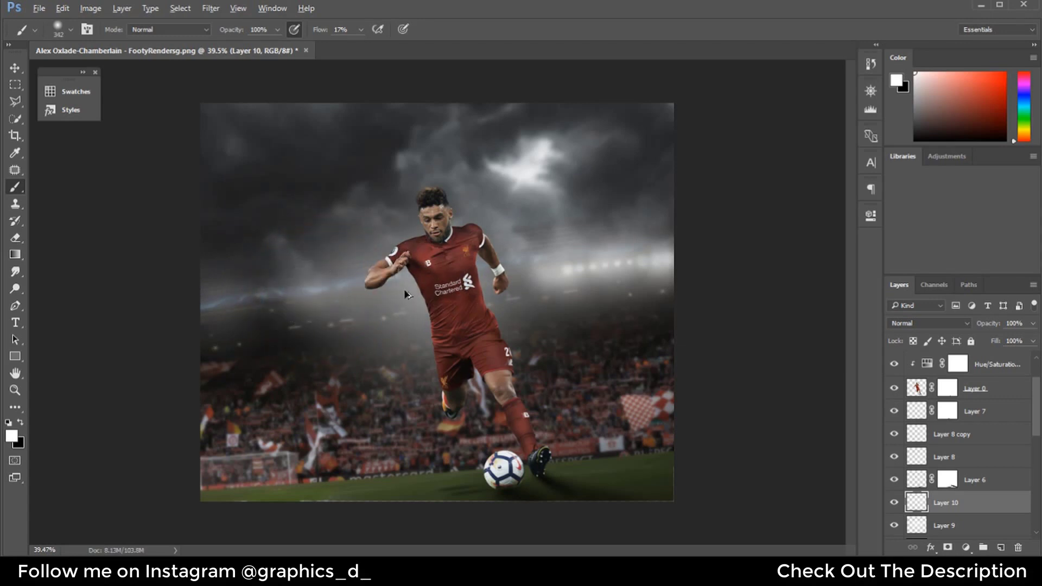
drag(406, 295, 465, 295)
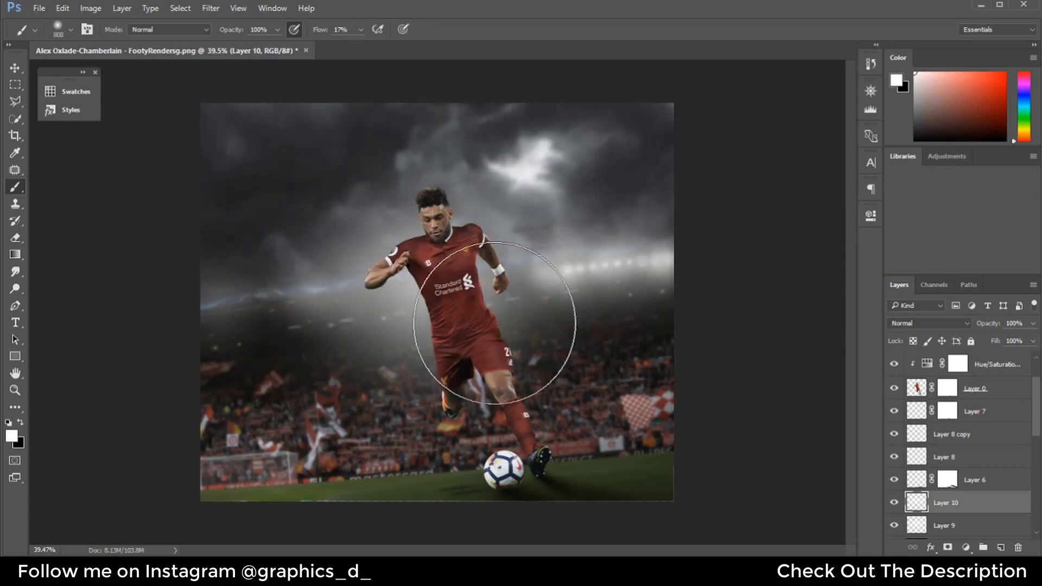
Paint soft white haze over the stands right and left of the player
drag(531, 302, 658, 245)
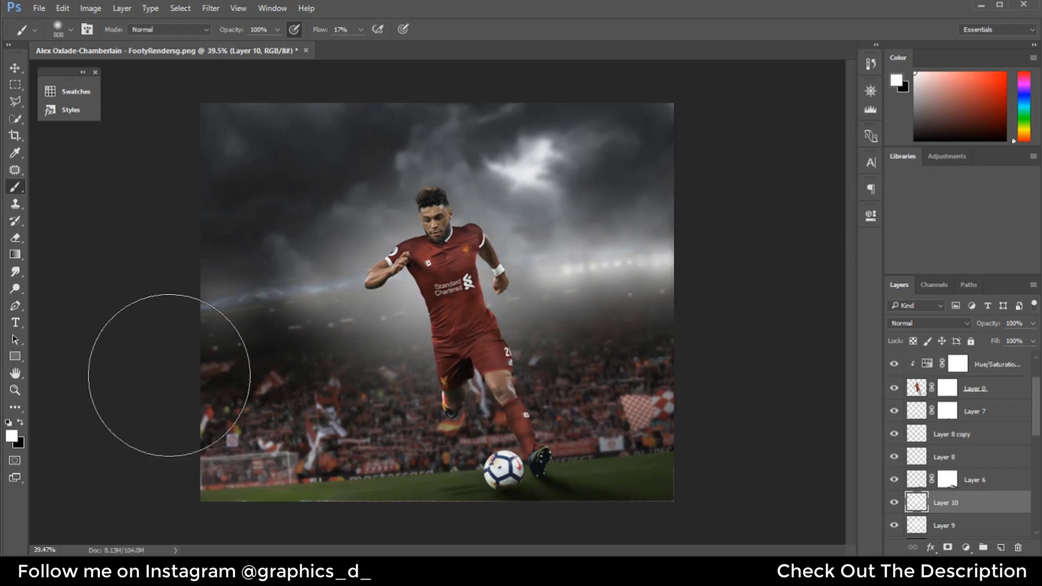
drag(245, 326, 255, 334)
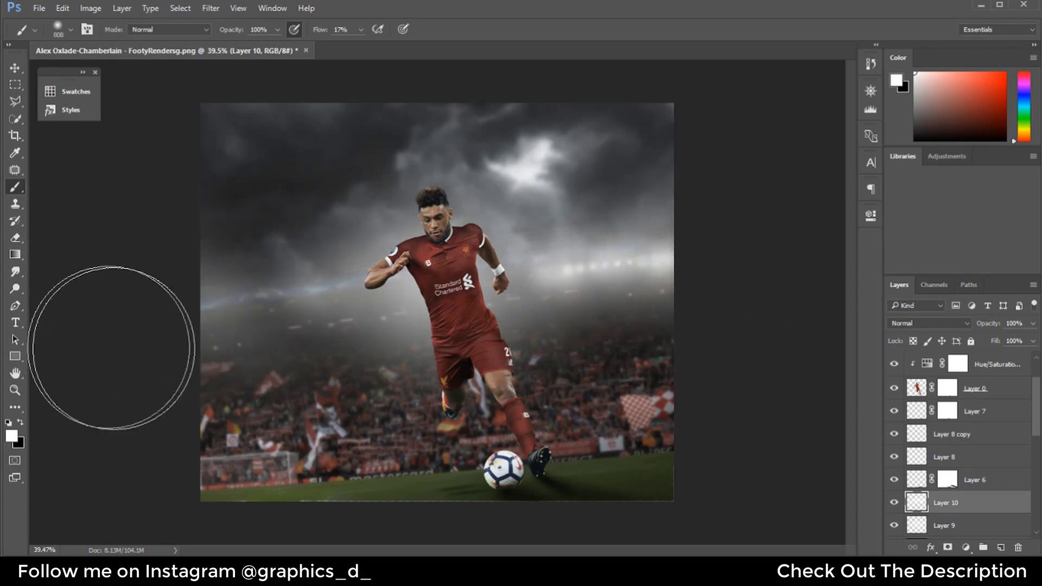
drag(348, 287, 301, 291)
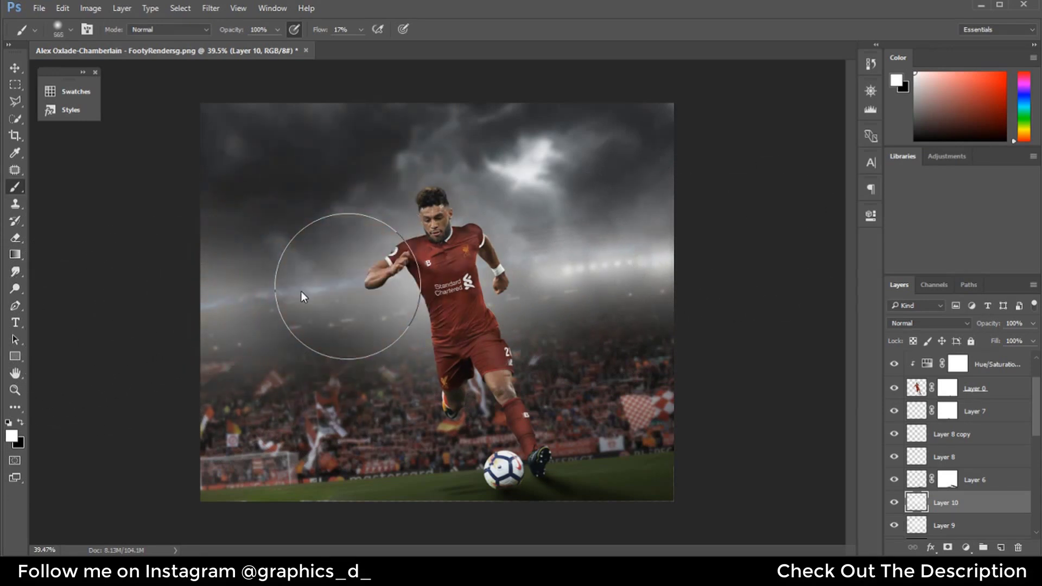
click(298, 295)
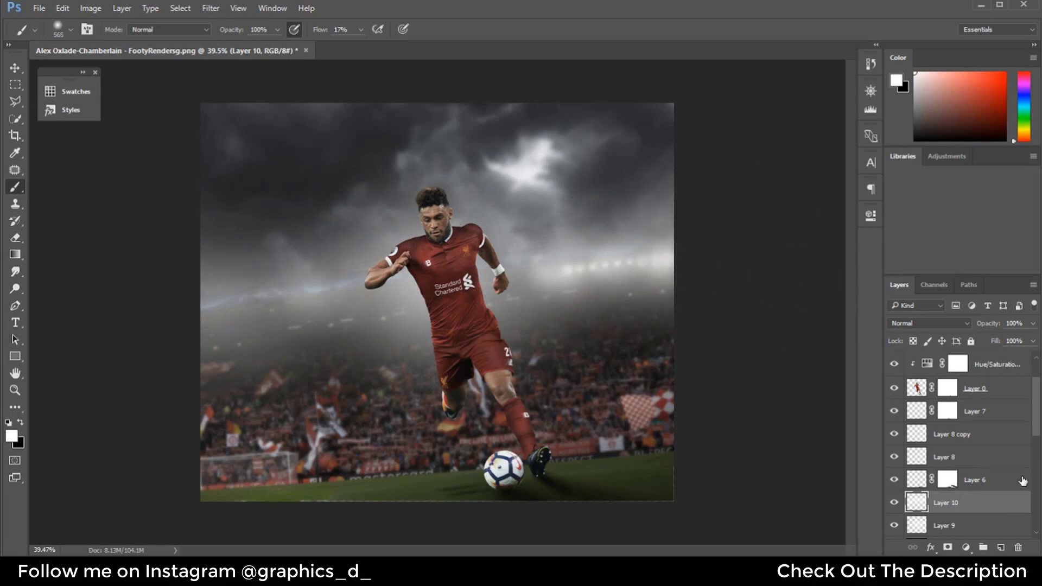
scroll(1023, 481, up, 2)
Create Layer 11 and paint faint white light along the shorts' right edge with a small brush
click(997, 376)
click(1001, 548)
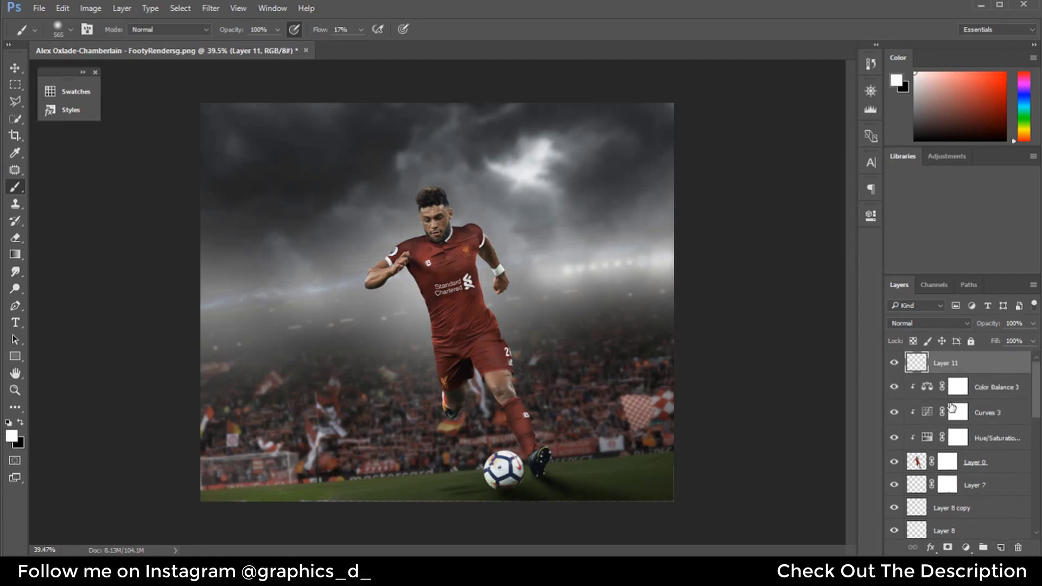
scroll(531, 305, up, 5)
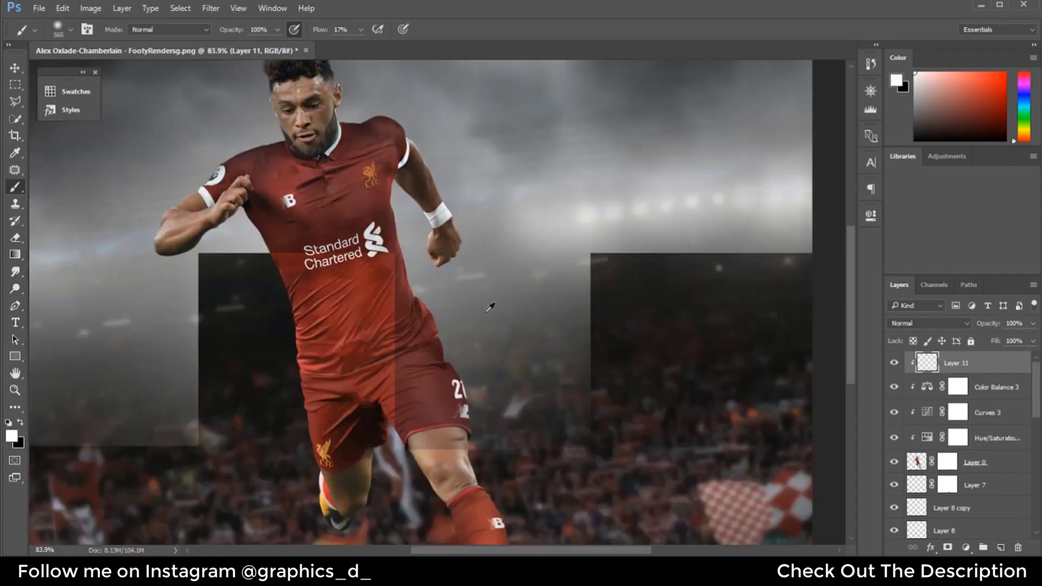
drag(352, 353, 321, 360)
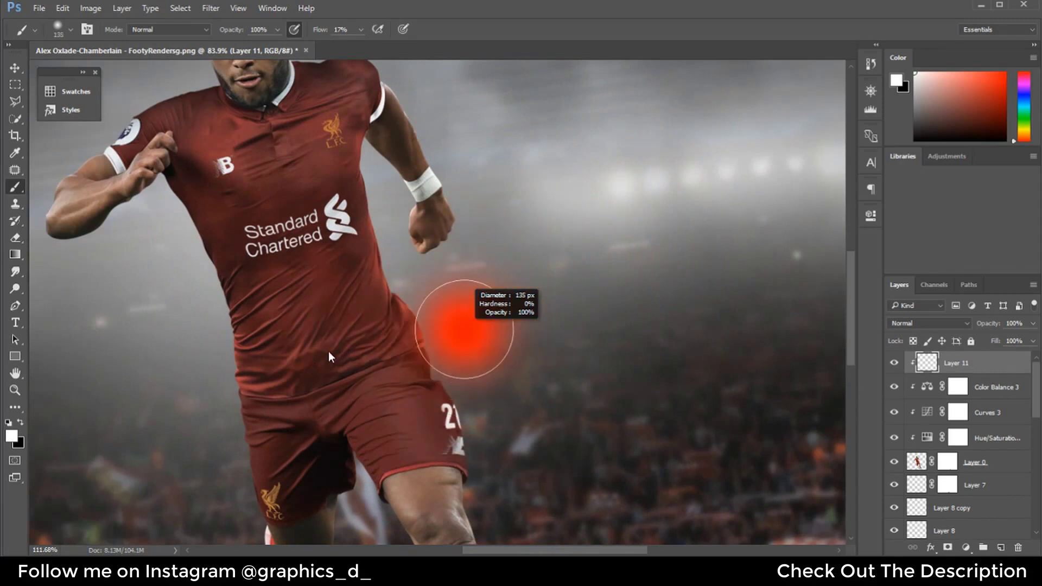
scroll(421, 308, up, 2)
mouse_move(401, 304)
mouse_down()
mouse_move(388, 303)
mouse_move(467, 374)
mouse_up()
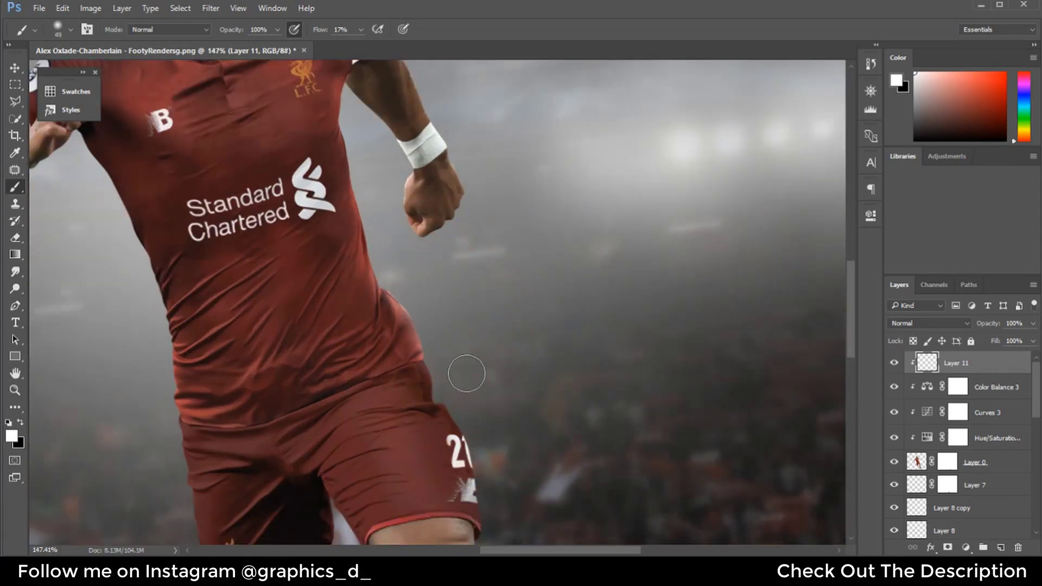
drag(494, 426, 487, 438)
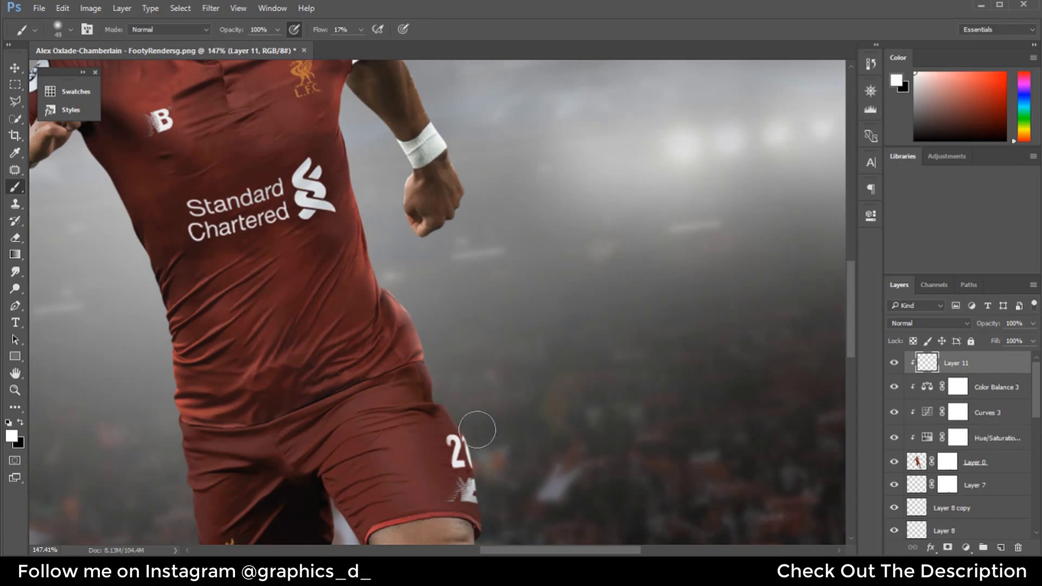
Check the legs, boot and ball, then paint faint white light along the jersey's side edge
drag(508, 502, 491, 332)
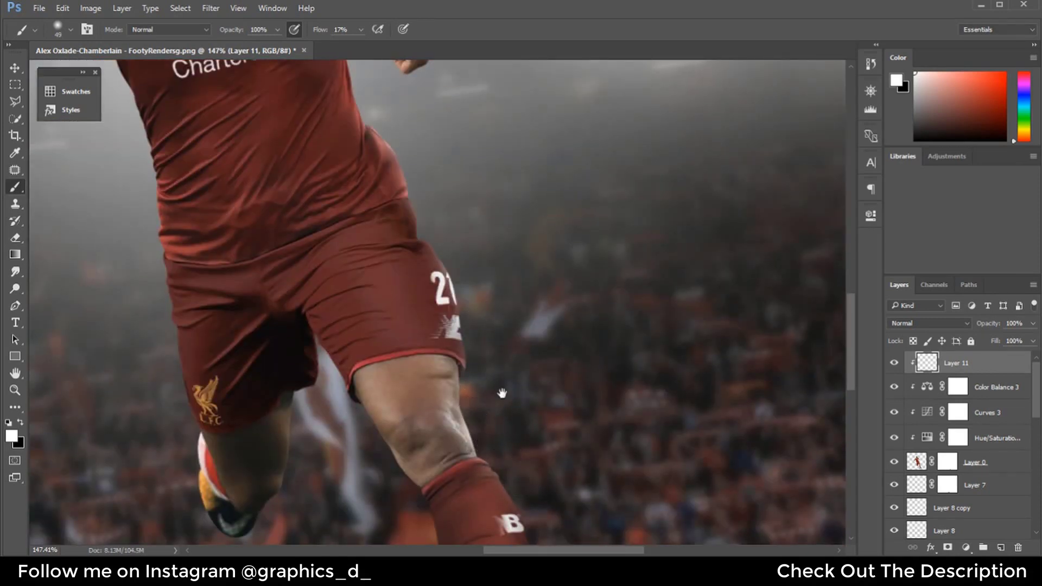
drag(502, 394, 470, 271)
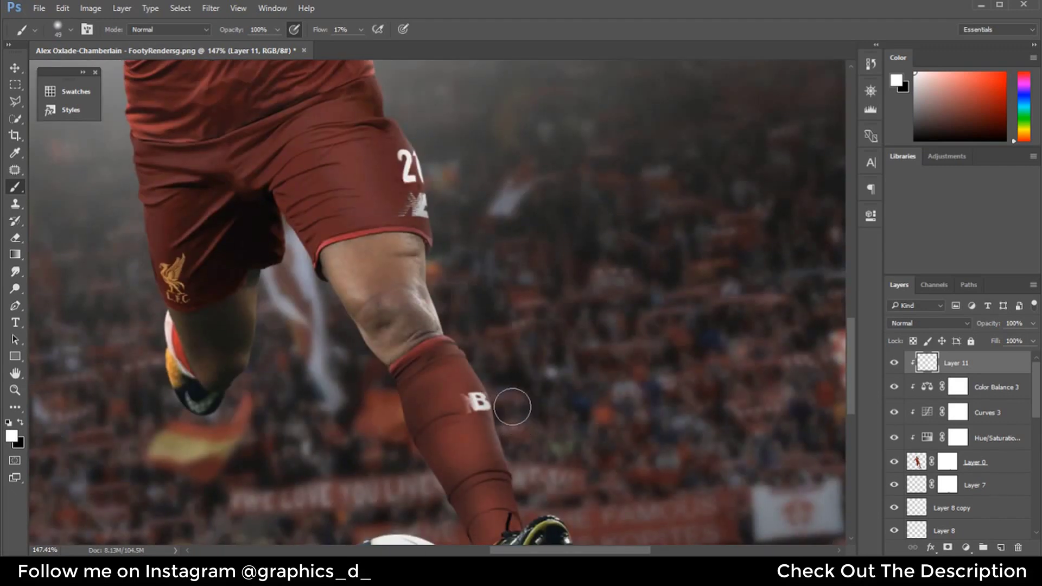
drag(530, 477, 512, 293)
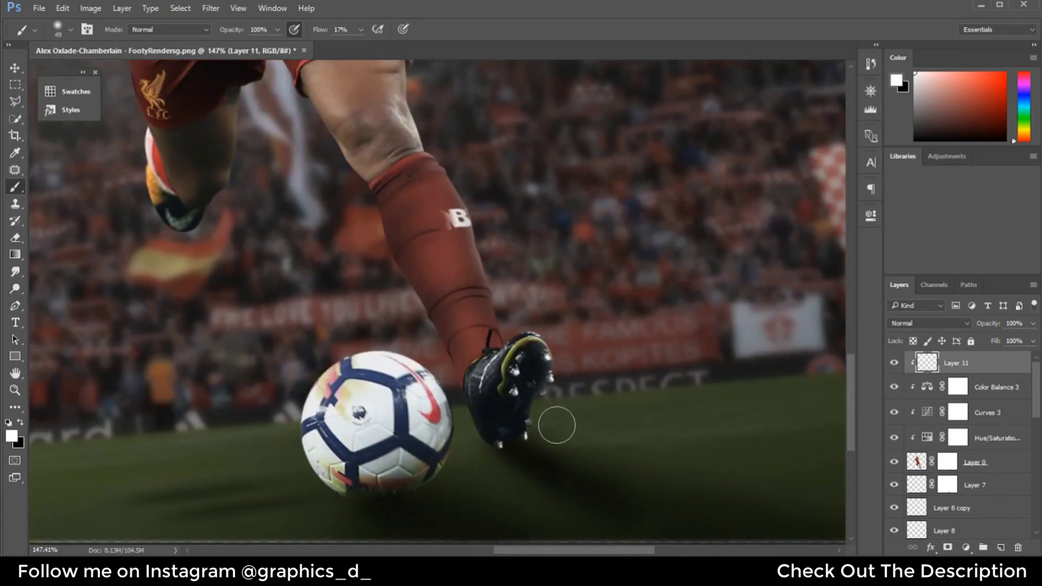
drag(170, 209, 218, 270)
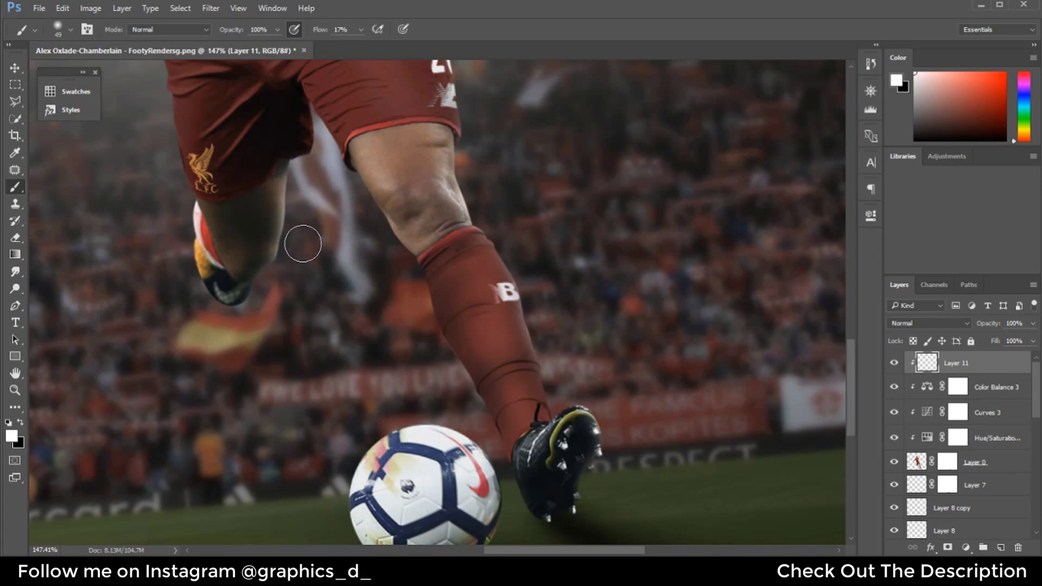
scroll(418, 259, down, 3)
scroll(374, 155, up, 4)
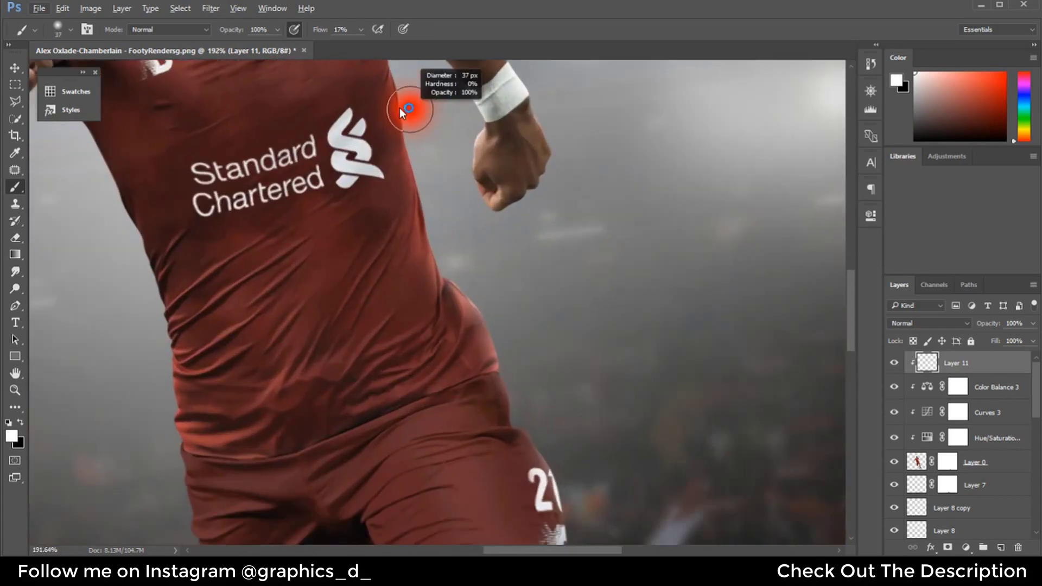
scroll(399, 107, up, 1)
mouse_move(399, 107)
mouse_down()
mouse_move(377, 257)
mouse_move(397, 203)
mouse_up()
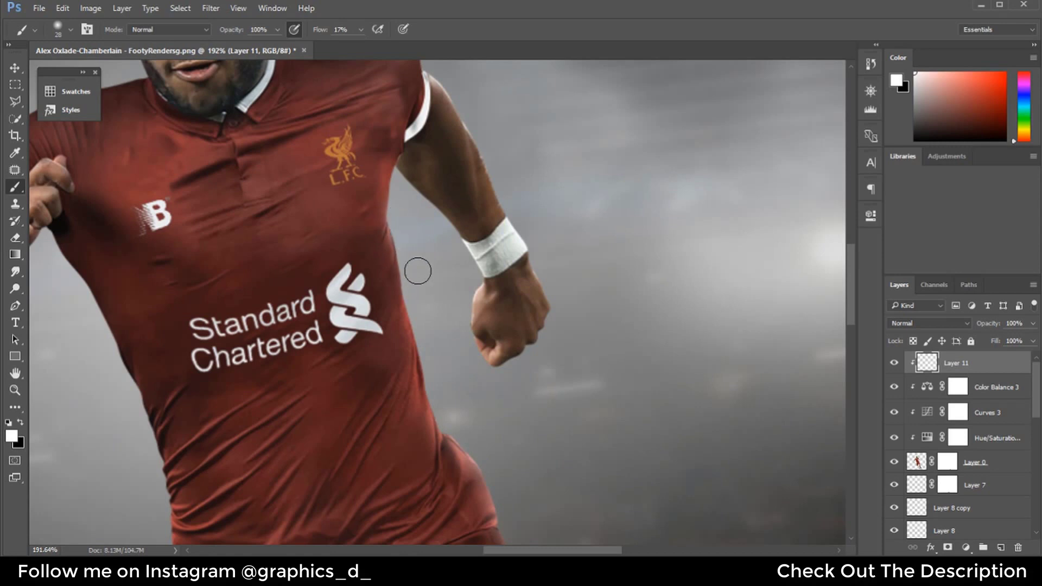
mouse_move(417, 271)
mouse_down()
mouse_move(442, 402)
mouse_move(462, 439)
mouse_up()
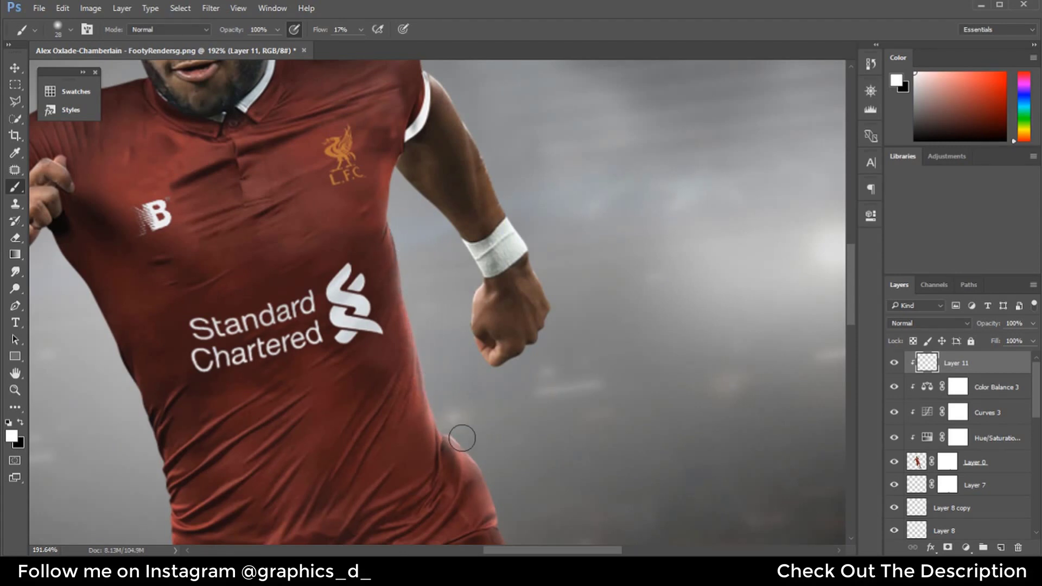
scroll(513, 411, down, 3)
scroll(488, 380, down, 2)
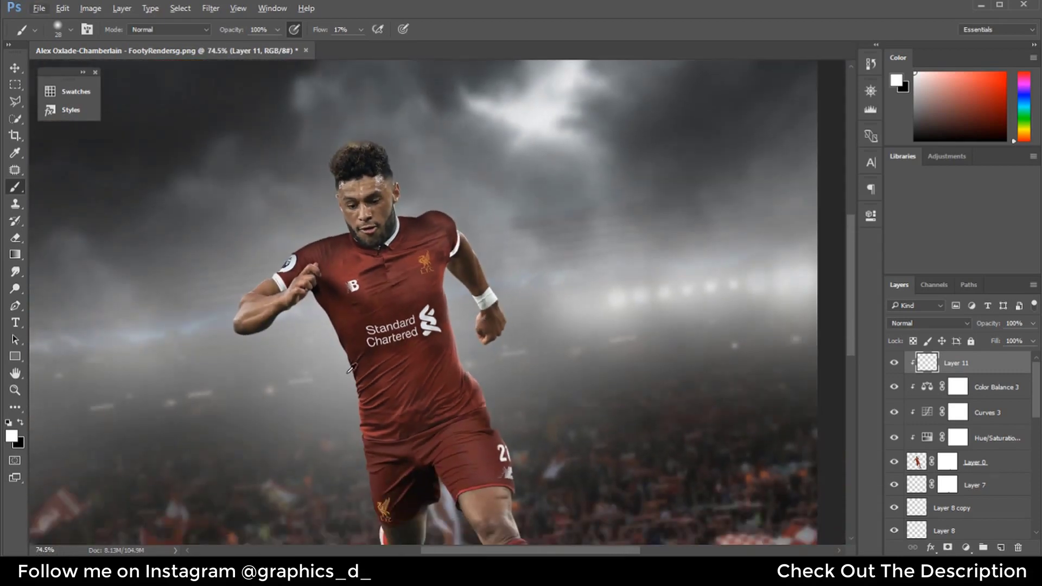
scroll(346, 343, up, 3)
scroll(658, 505, up, 1)
scroll(594, 395, up, 1)
scroll(597, 396, up, 1)
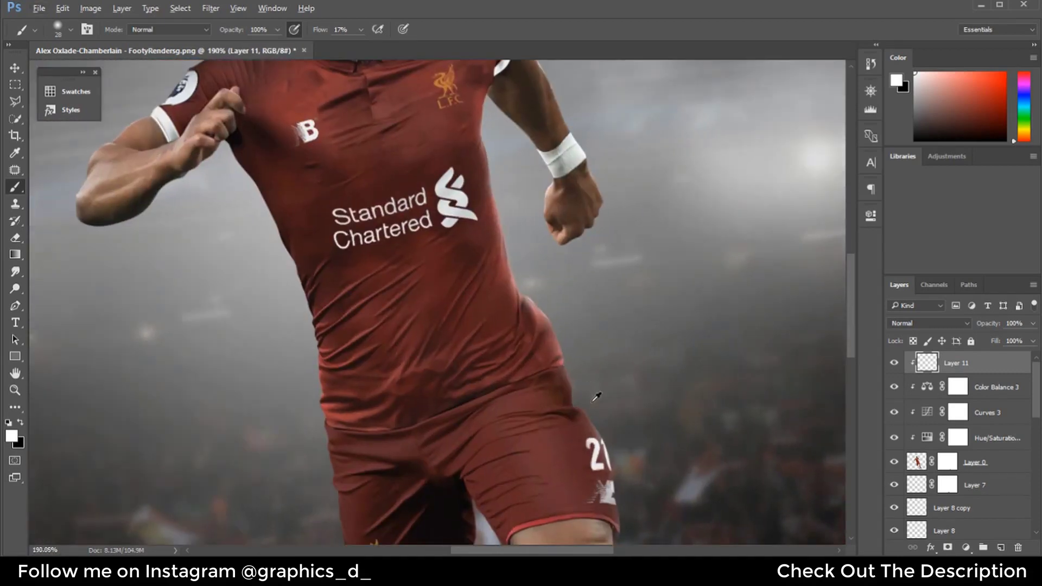
scroll(592, 386, up, 1)
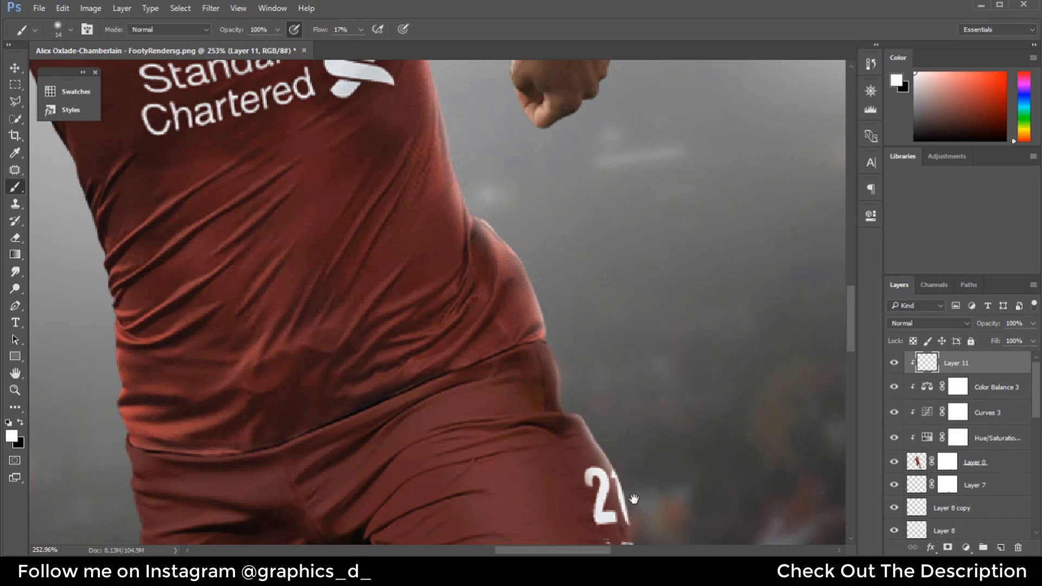
drag(634, 499, 578, 358)
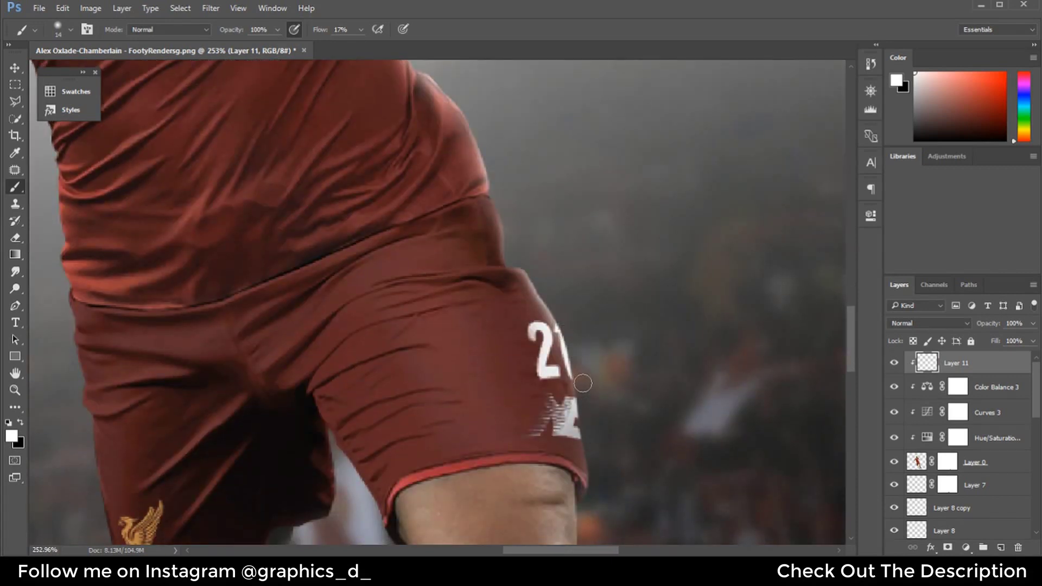
drag(595, 501, 590, 331)
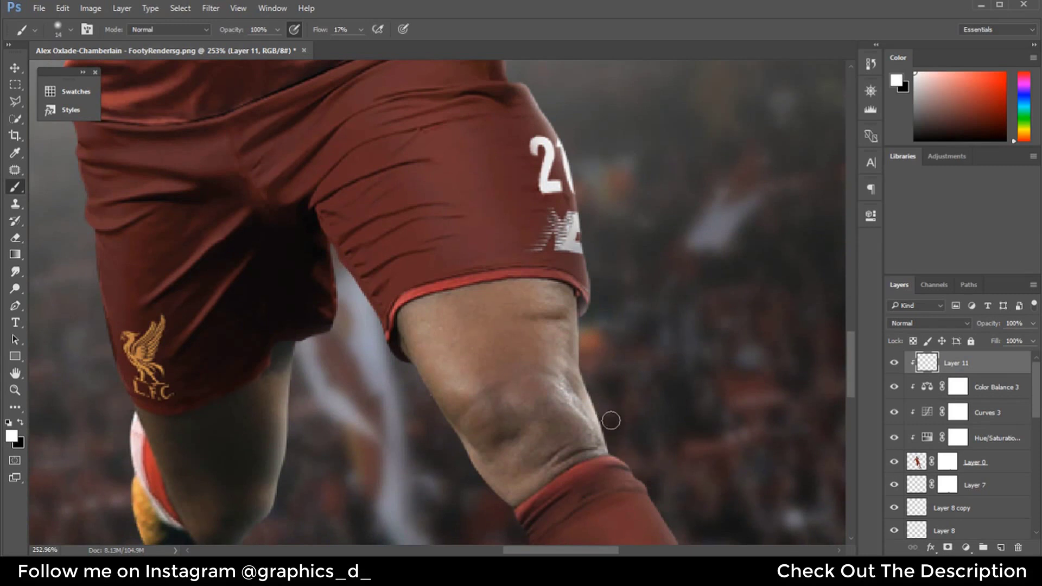
drag(612, 444, 539, 337)
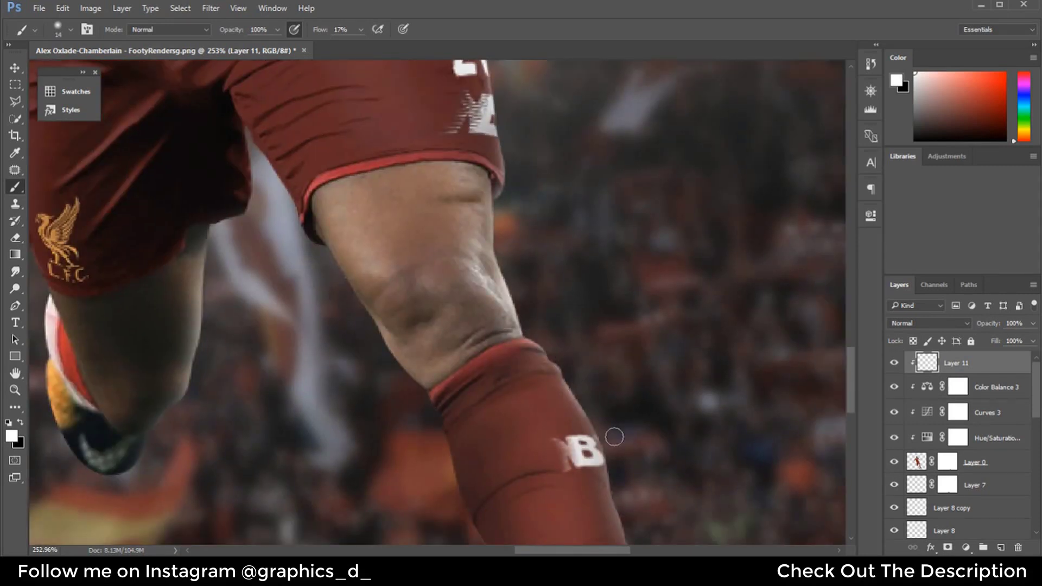
drag(595, 403, 549, 264)
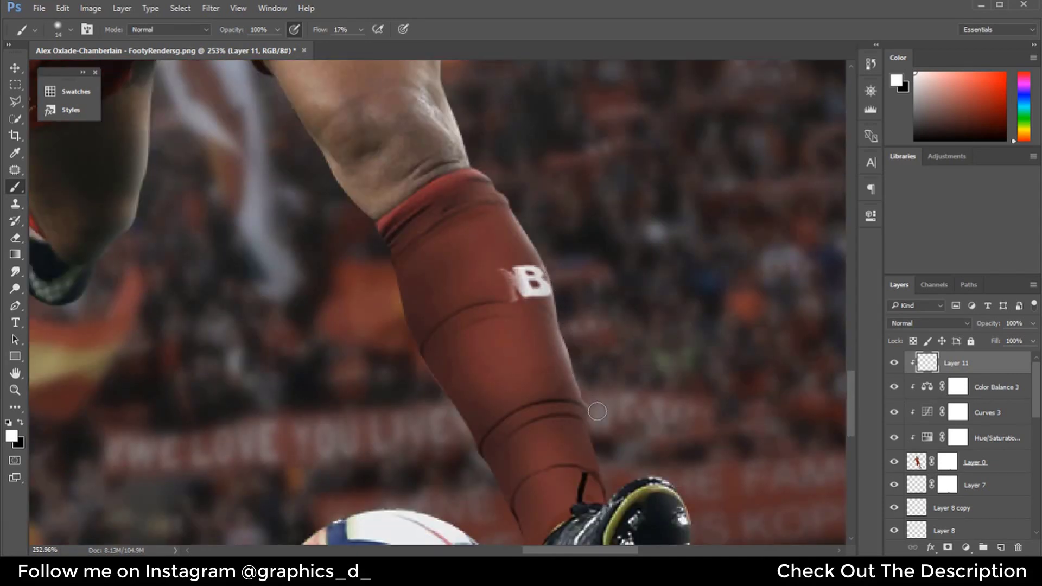
Paint soft white strokes down the dark leg edge on Layer 11
scroll(613, 353, down, 5)
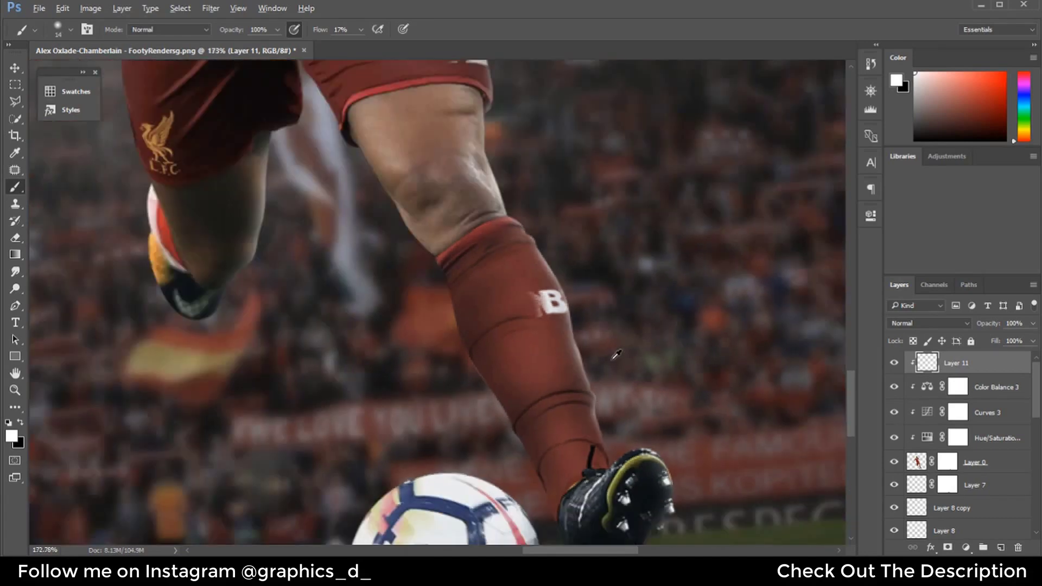
scroll(471, 234, up, 1)
scroll(470, 233, up, 2)
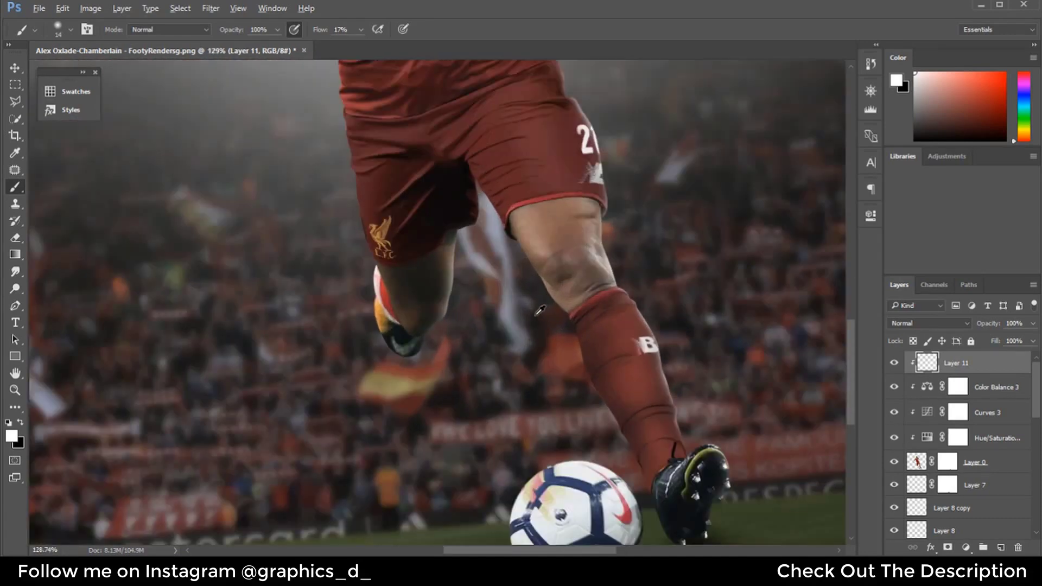
scroll(470, 233, up, 2)
scroll(470, 233, up, 1)
scroll(478, 225, up, 1)
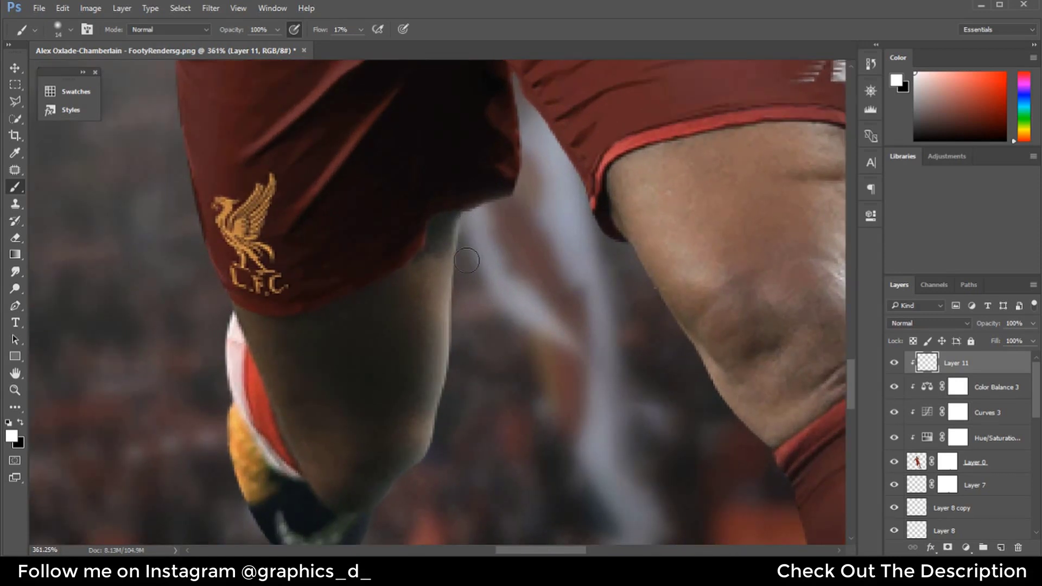
drag(467, 248, 468, 335)
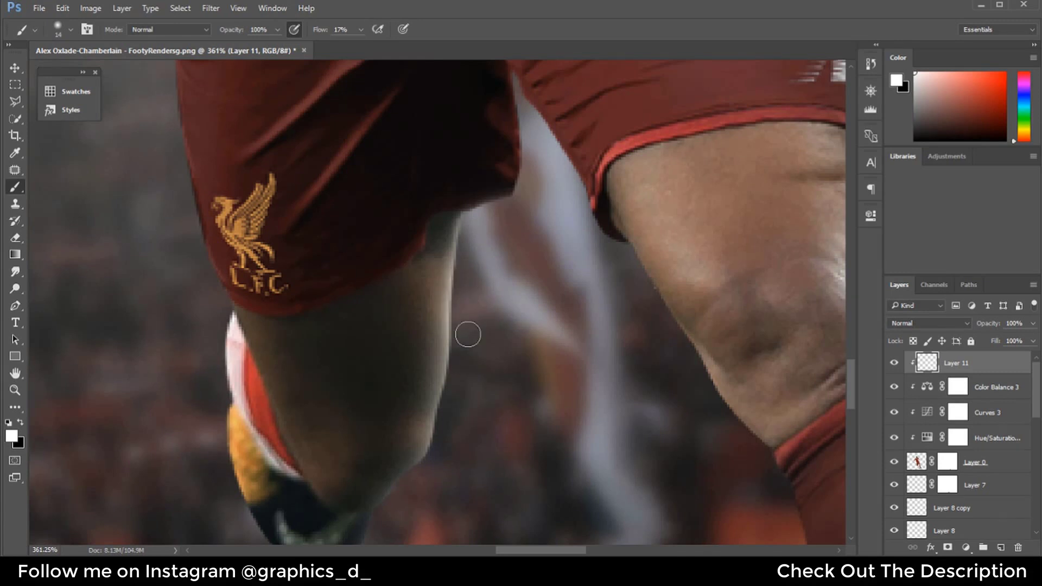
mouse_move(465, 399)
mouse_down()
mouse_move(443, 433)
mouse_move(503, 314)
mouse_move(477, 328)
mouse_move(466, 366)
mouse_move(384, 425)
mouse_up()
Add faint white rim light along the dark edge between the shorts and thigh
alt+scroll(514, 367, down, 3)
alt+scroll(523, 349, down, 2)
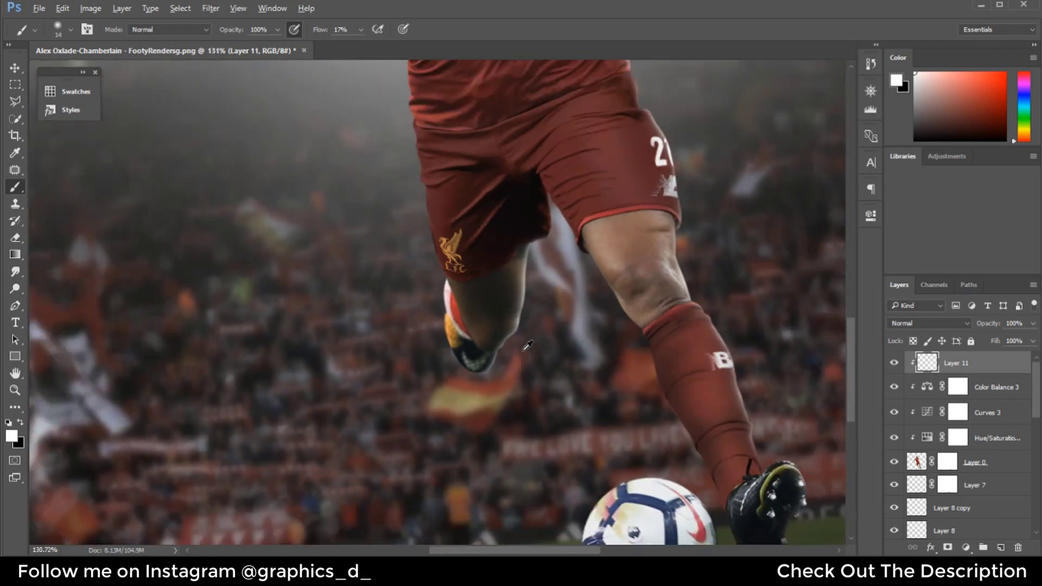
alt+scroll(559, 245, up, 2)
alt+scroll(559, 244, up, 2)
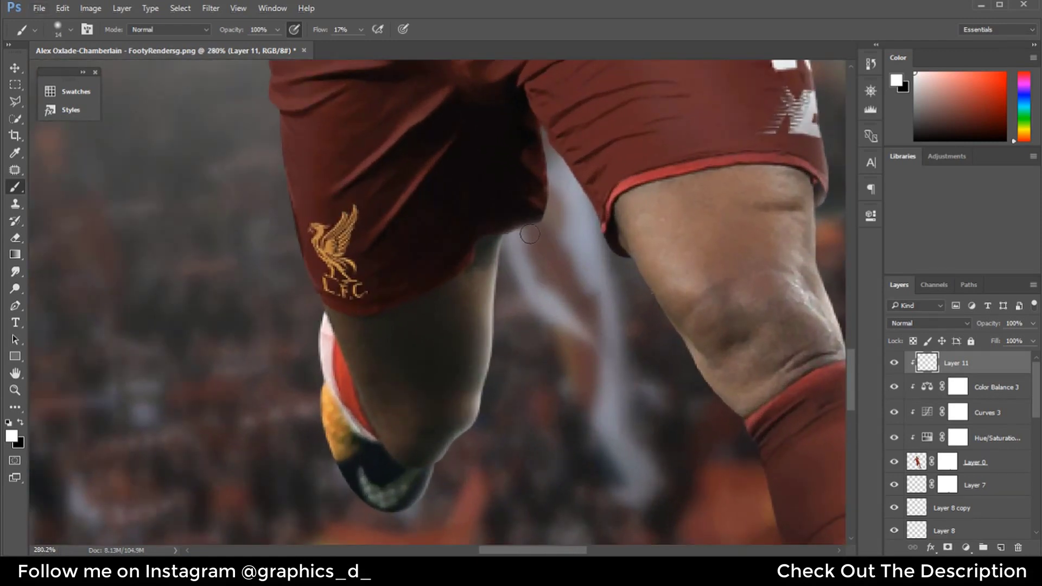
alt+scroll(558, 194, up, 2)
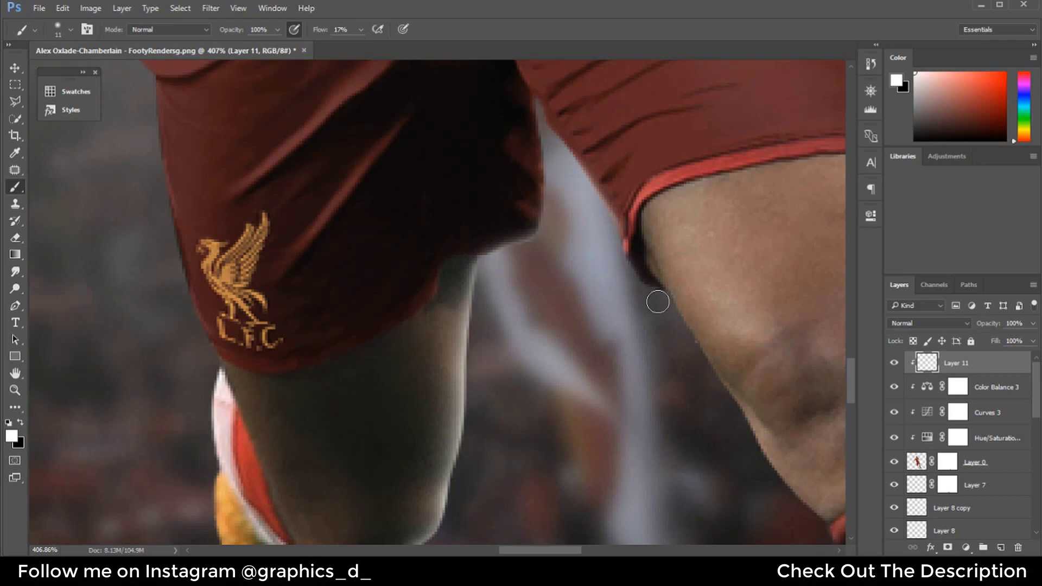
drag(657, 302, 615, 251)
drag(641, 293, 629, 286)
scroll(598, 212, down, 5)
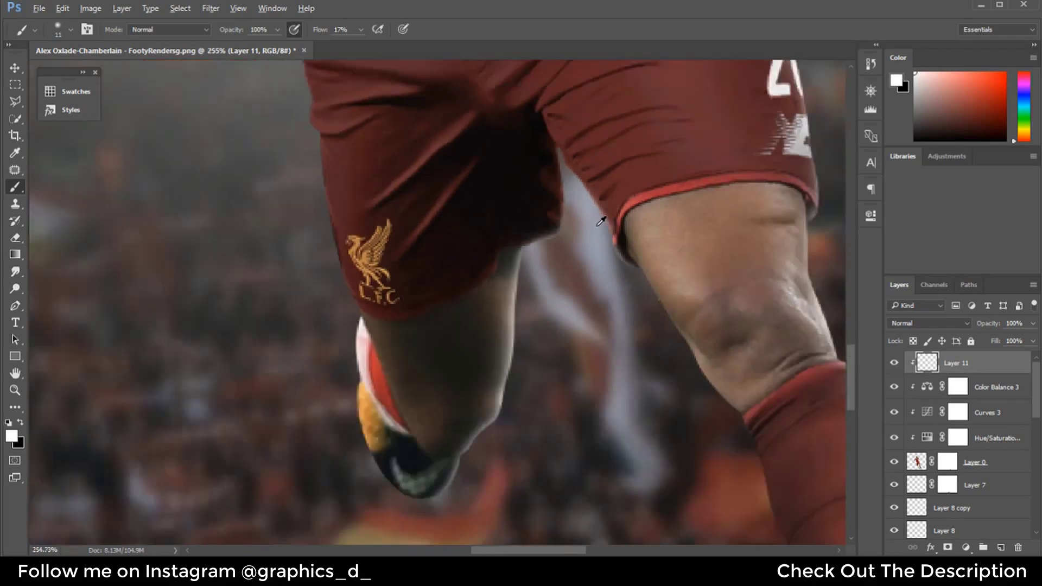
scroll(428, 187, up, 4)
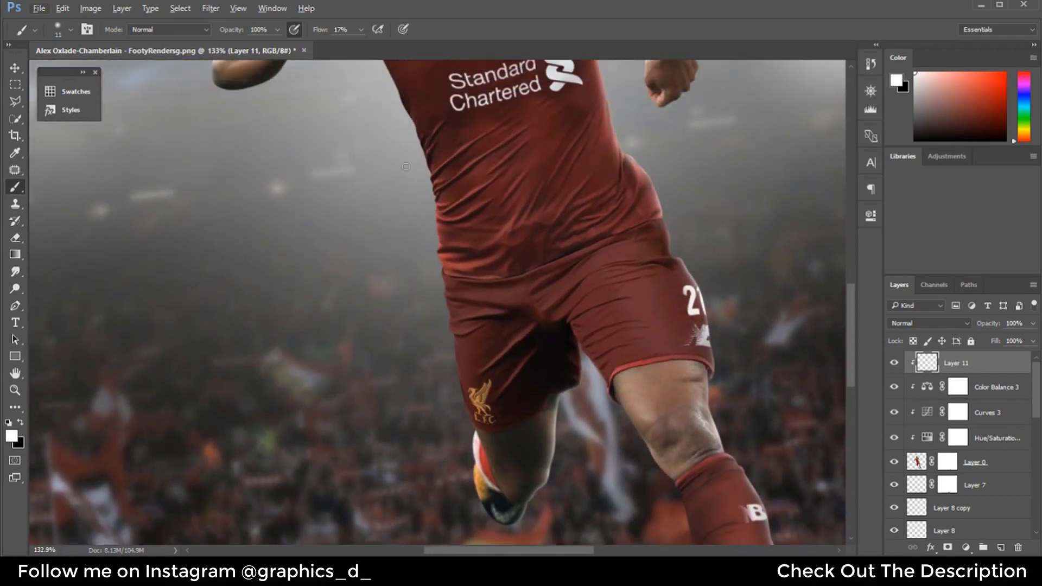
scroll(428, 188, up, 3)
scroll(343, 152, up, 3)
scroll(168, 226, up, 2)
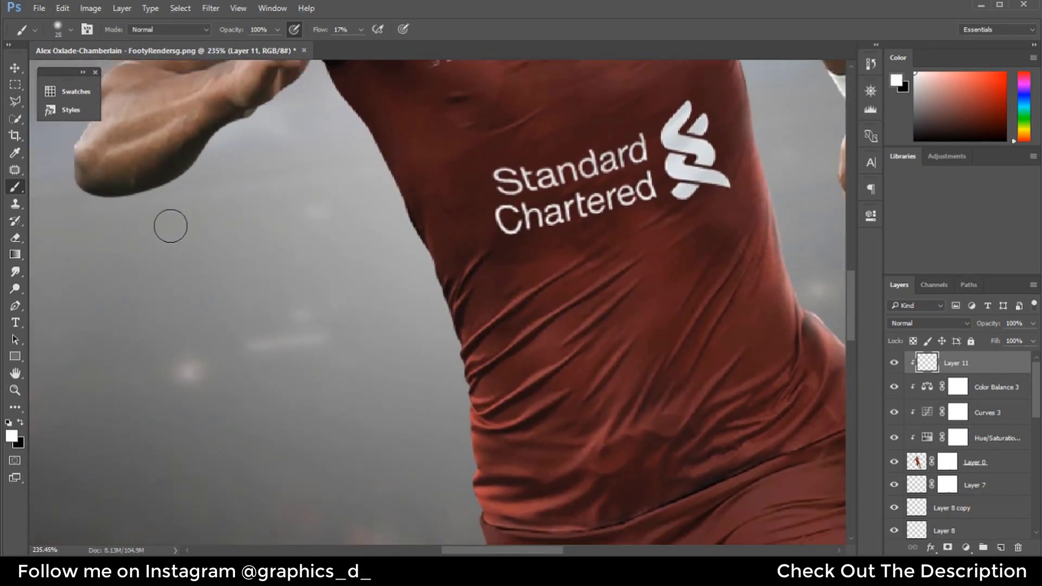
scroll(112, 232, up, 1)
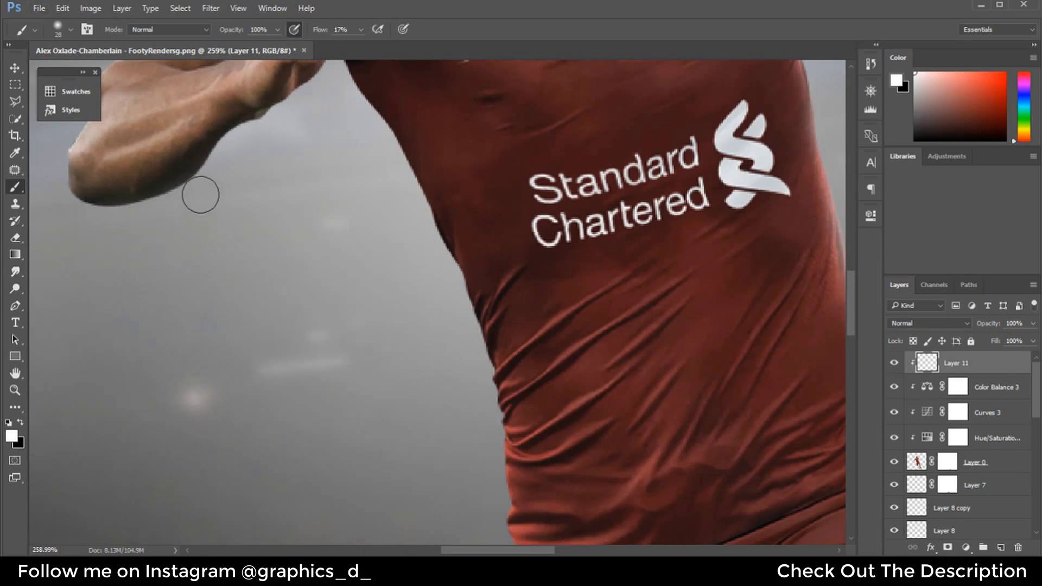
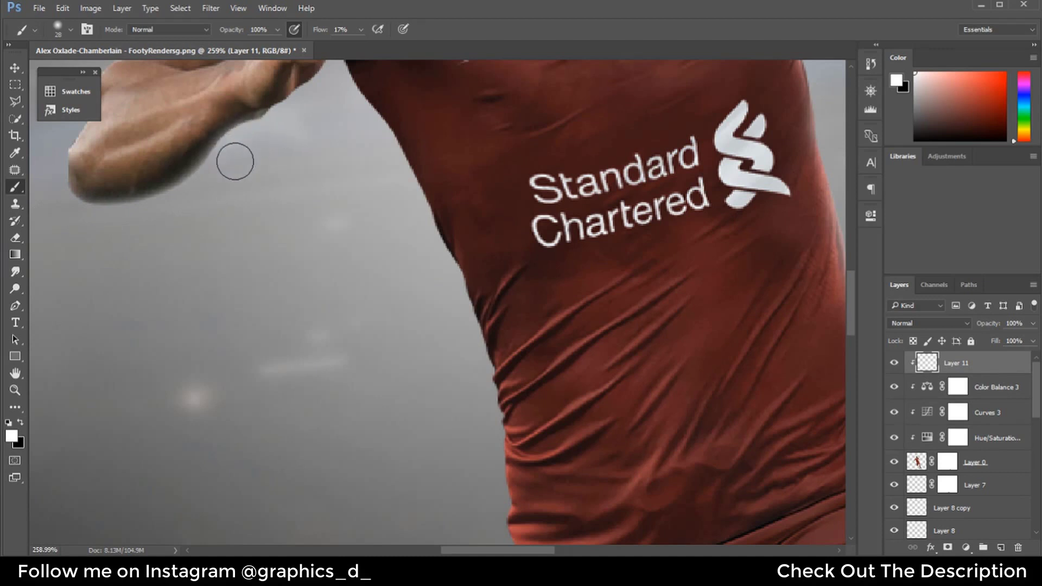
Paint faint white 17%-flow strokes along the arm, shirt side and shorts edges on Layer 11
scroll(414, 284, up, 1)
scroll(444, 219, up, 1)
drag(444, 220, 431, 237)
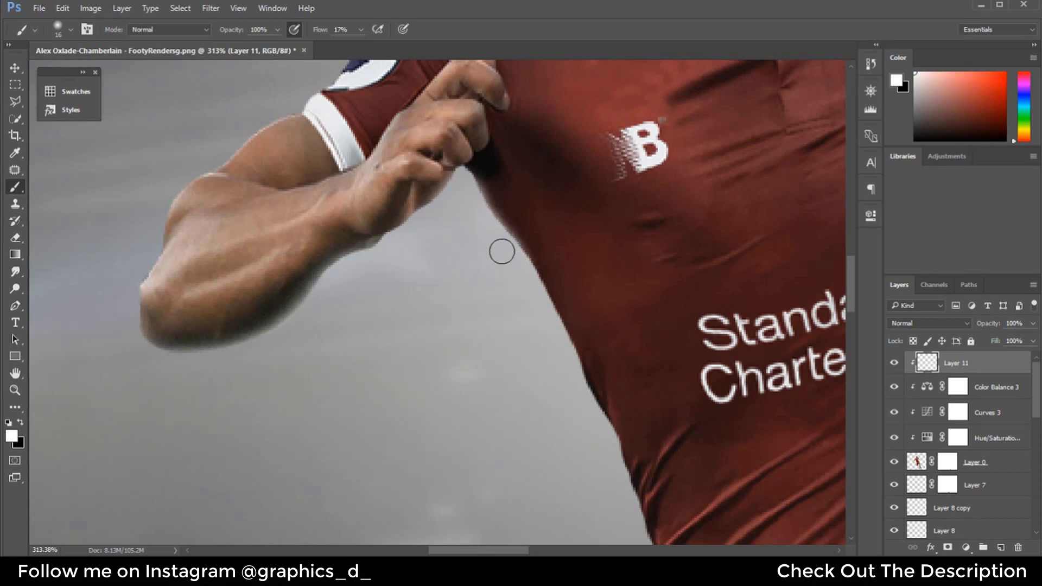
mouse_move(549, 298)
mouse_down()
mouse_move(459, 168)
mouse_move(432, 164)
mouse_move(498, 311)
mouse_move(514, 321)
mouse_move(526, 381)
mouse_up()
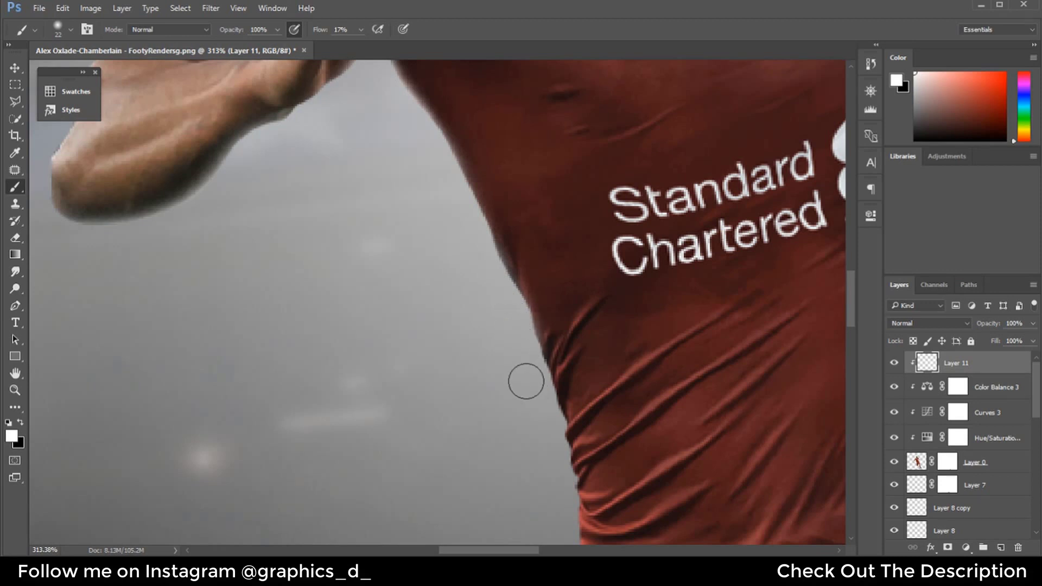
mouse_move(520, 343)
mouse_down()
mouse_move(501, 245)
mouse_move(523, 267)
mouse_move(538, 314)
mouse_move(530, 344)
mouse_move(543, 414)
mouse_move(522, 254)
mouse_up()
scroll(501, 245, down, 2)
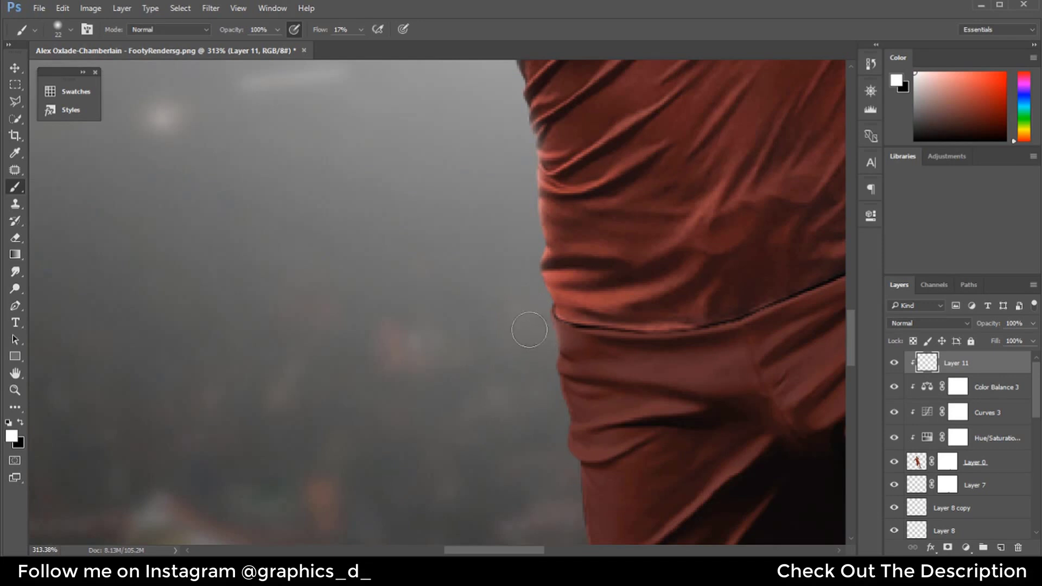
drag(522, 297, 509, 187)
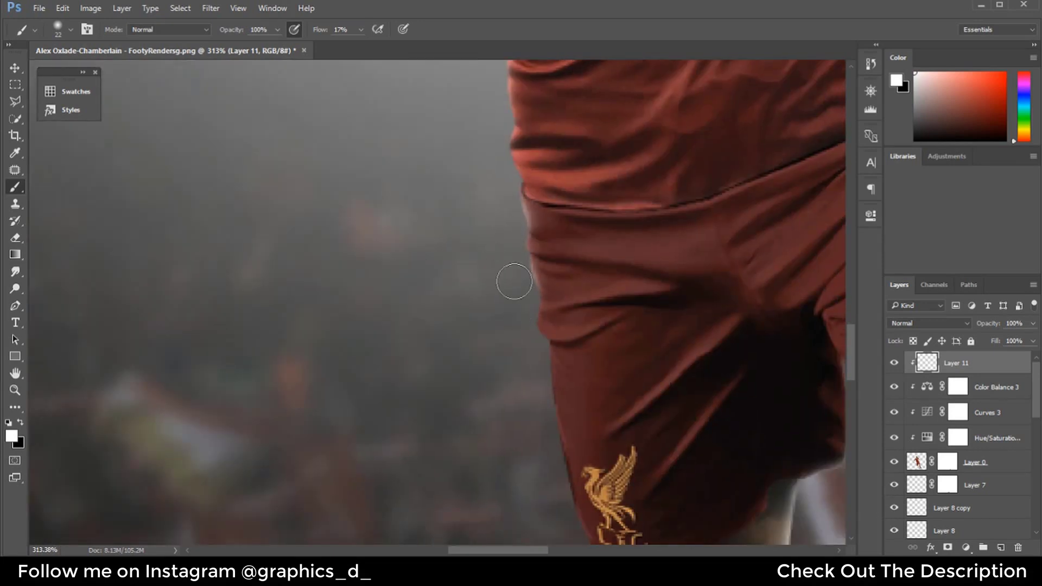
drag(515, 376, 499, 262)
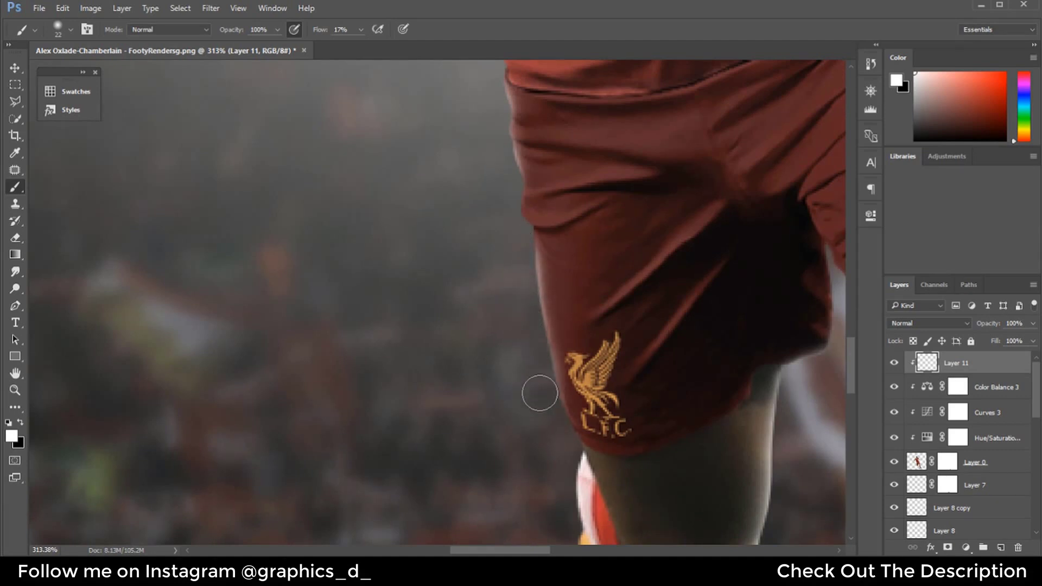
drag(535, 380, 501, 240)
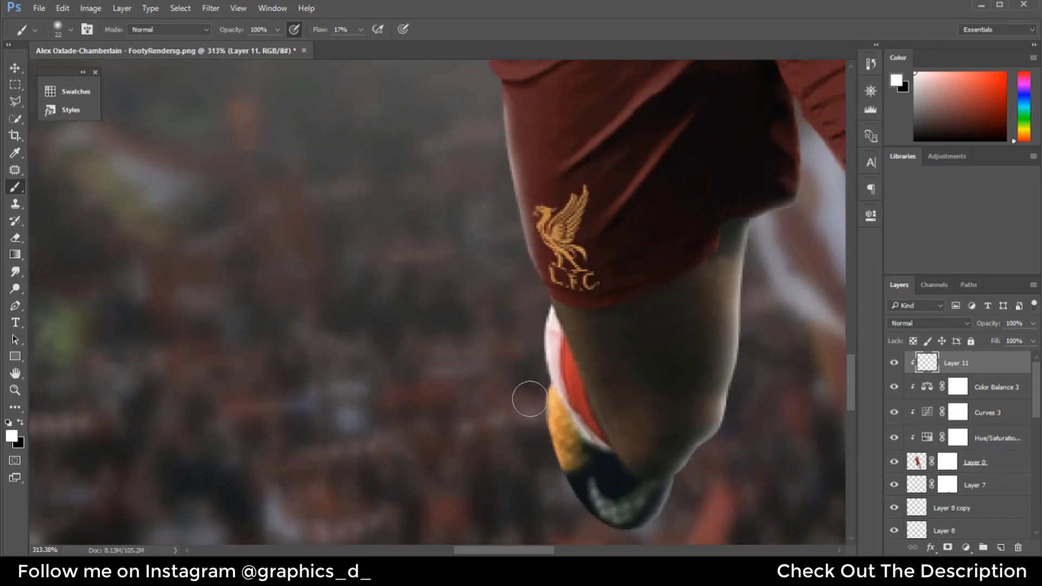
scroll(500, 310, down, 5)
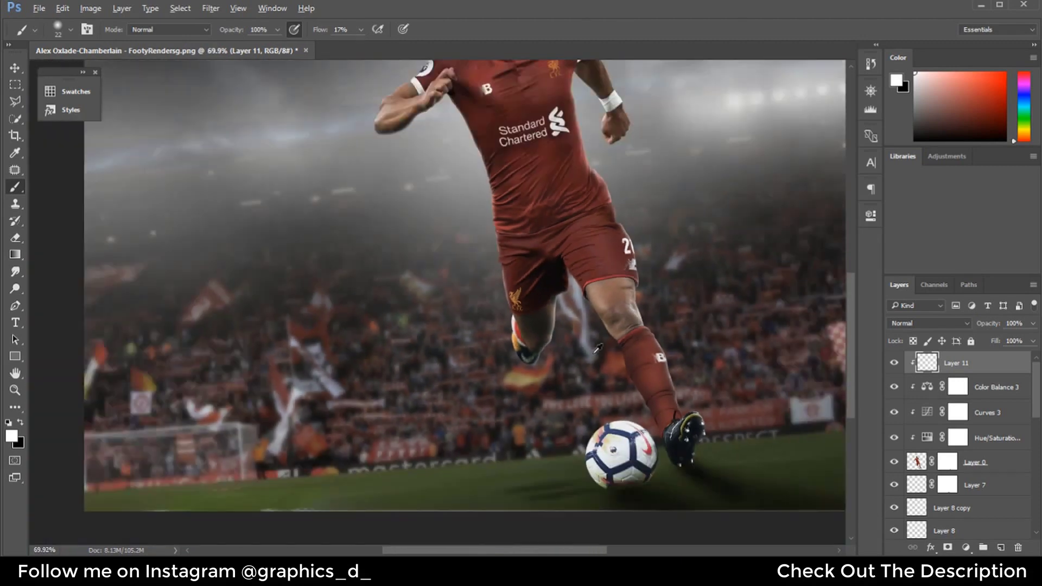
Paint soft light strokes along the thigh, knee and red sock edges on Layer 11
scroll(575, 300, up, 3)
scroll(500, 240, up, 3)
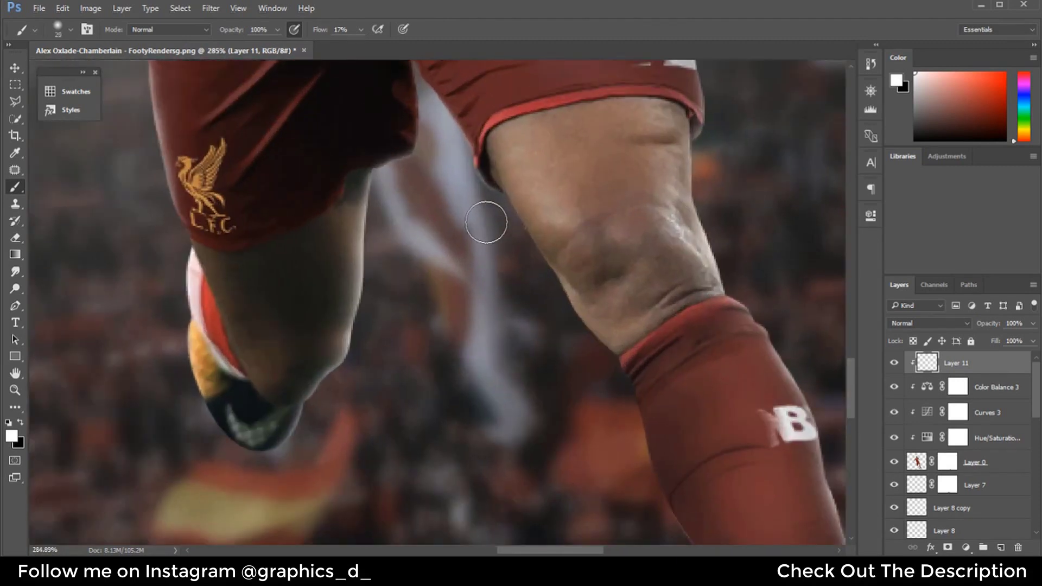
drag(491, 211, 536, 290)
mouse_move(497, 235)
mouse_down()
mouse_move(563, 342)
mouse_move(507, 233)
mouse_up()
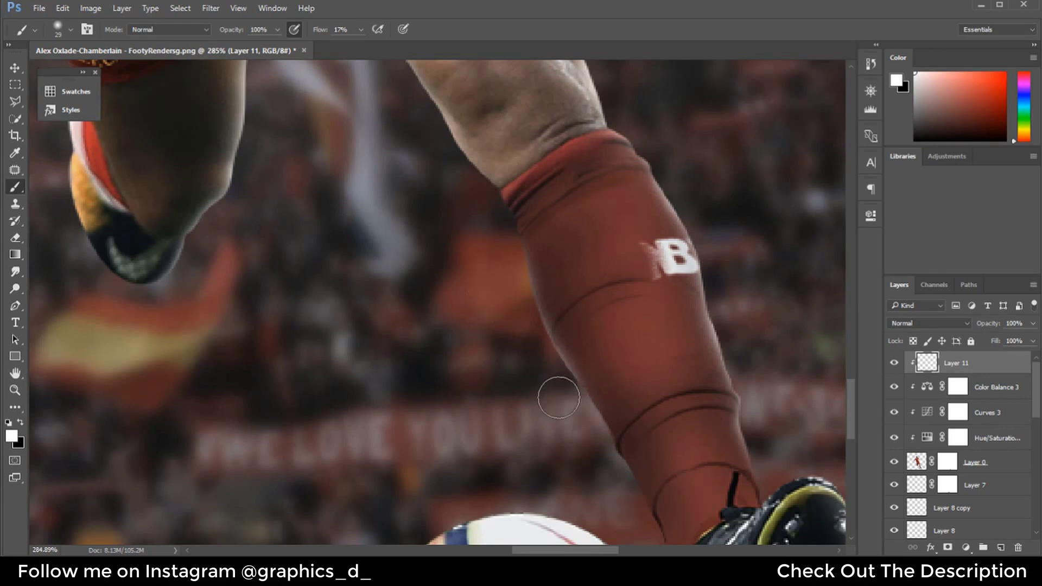
drag(510, 315, 456, 177)
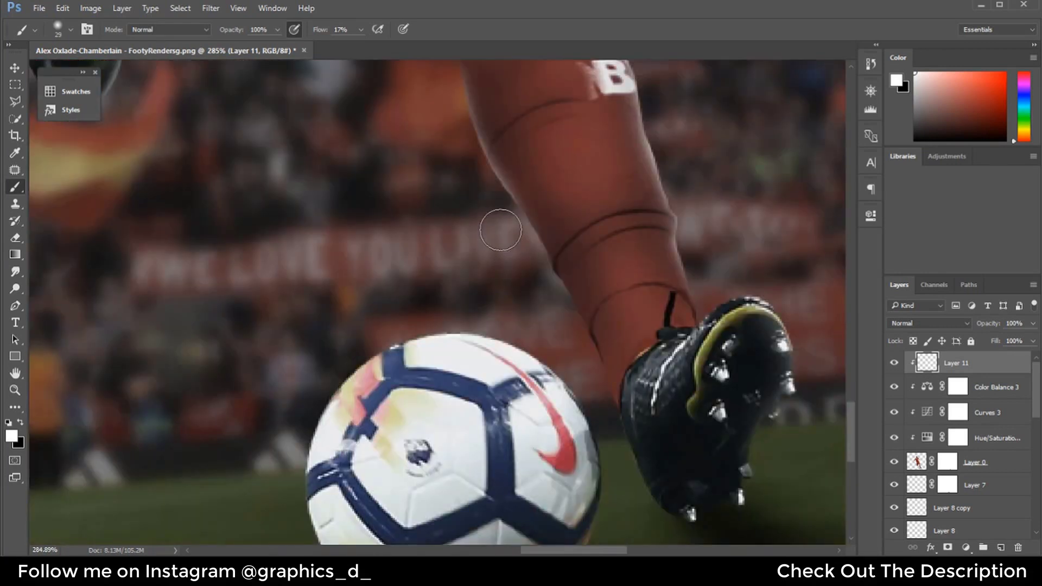
drag(558, 312, 515, 257)
drag(494, 235, 519, 245)
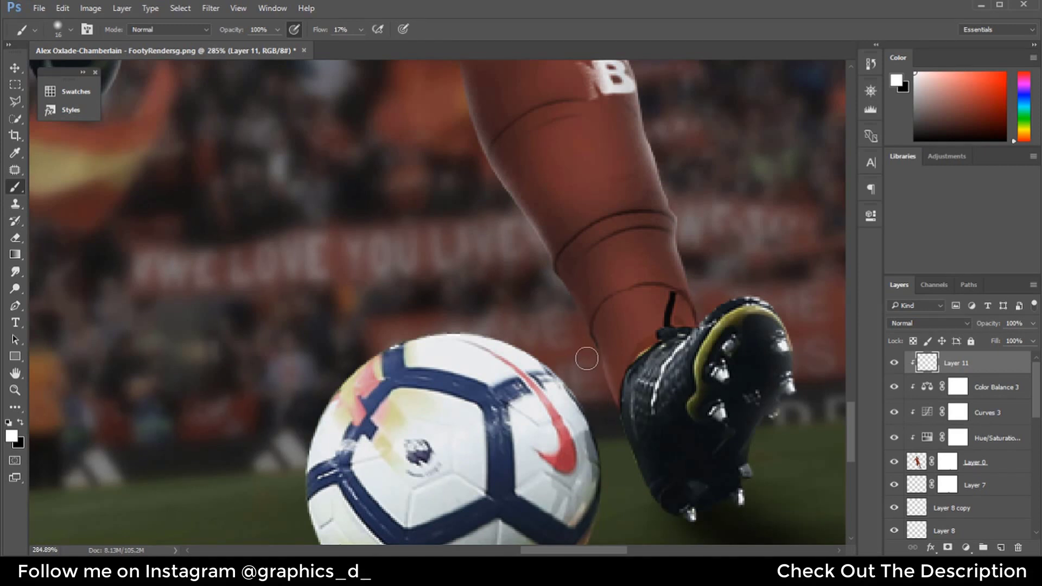
scroll(484, 229, down, 3)
Trace the hair outline down to the ear with faint white 17%-flow strokes
scroll(486, 206, down, 3)
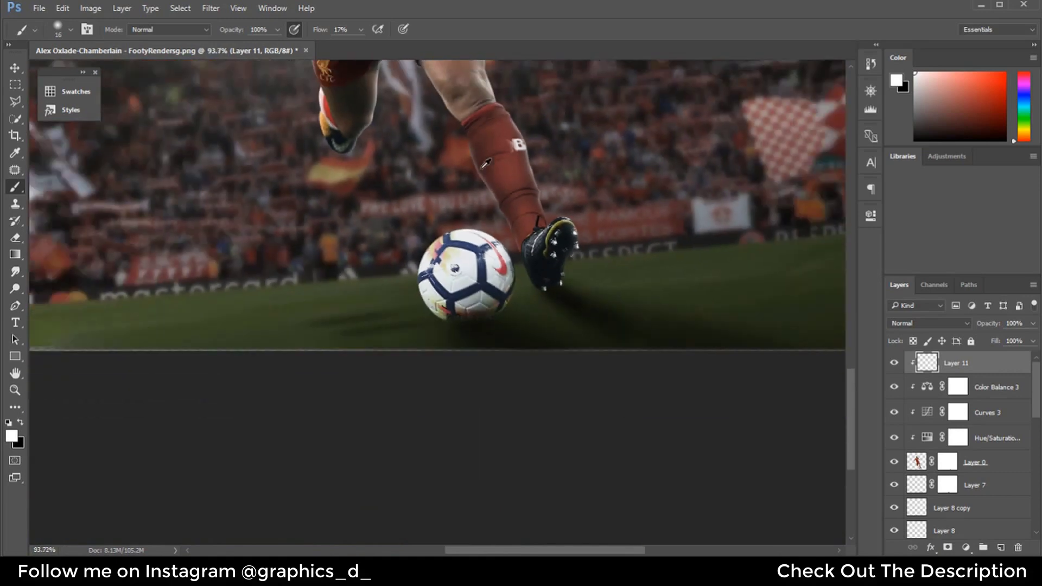
scroll(488, 179, down, 2)
scroll(490, 161, down, 1)
scroll(490, 161, down, 1)
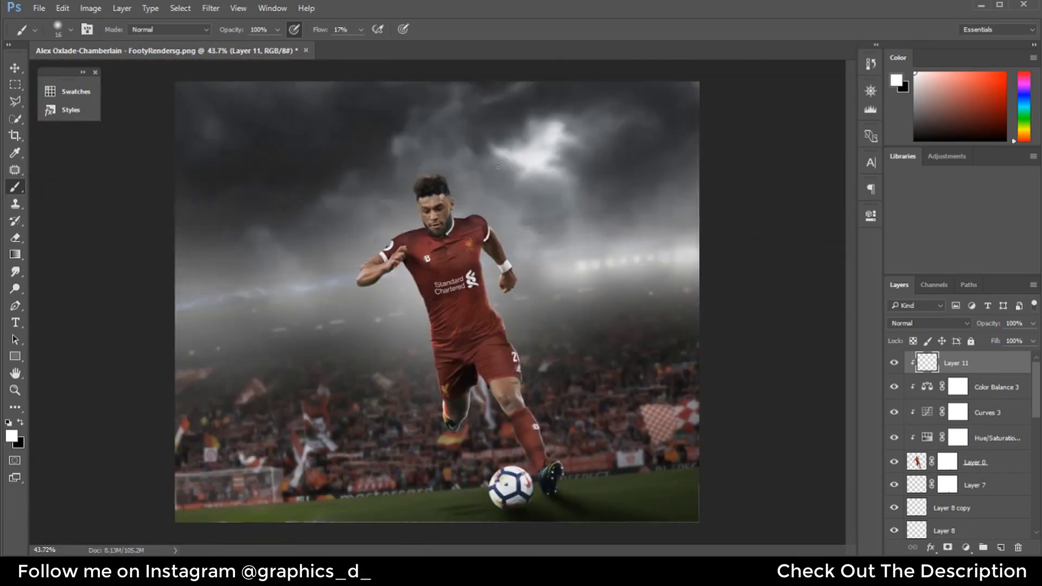
scroll(456, 120, up, 2)
scroll(453, 109, up, 1)
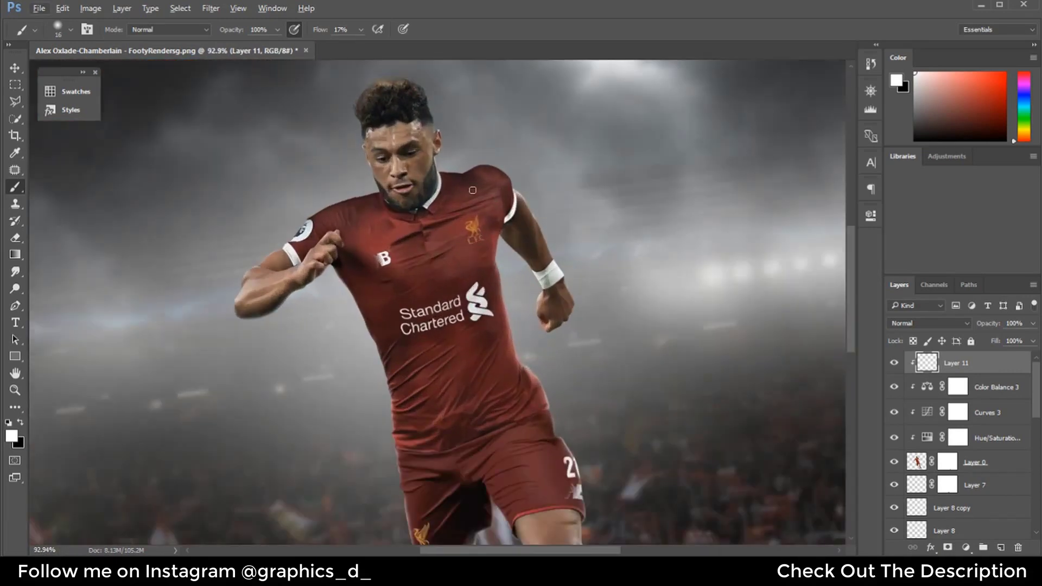
scroll(451, 103, up, 1)
scroll(450, 101, up, 2)
scroll(442, 114, up, 1)
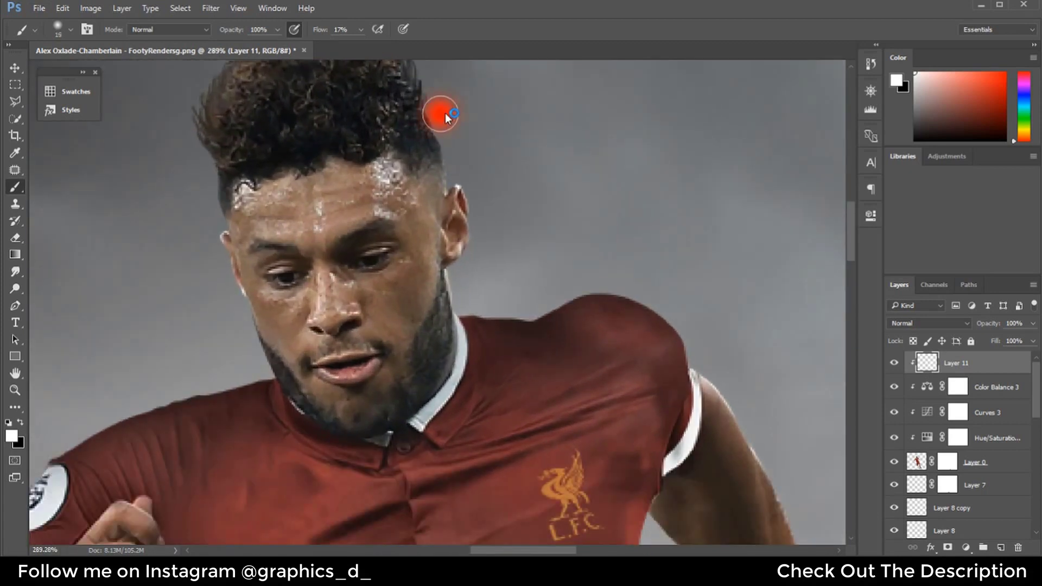
scroll(440, 117, up, 1)
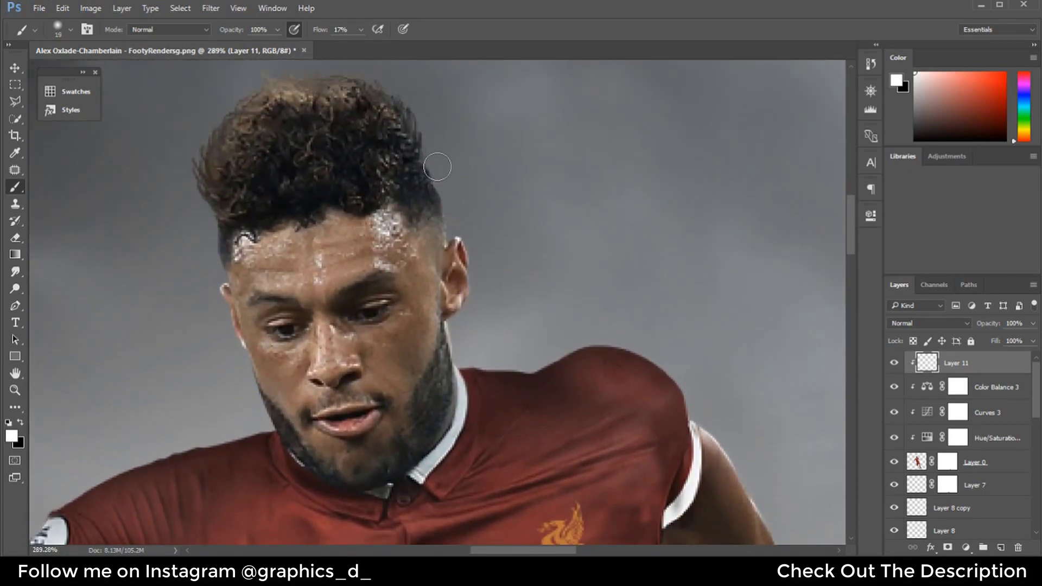
mouse_move(437, 166)
mouse_down()
mouse_move(458, 228)
mouse_move(454, 220)
mouse_up()
scroll(476, 227, up, 1)
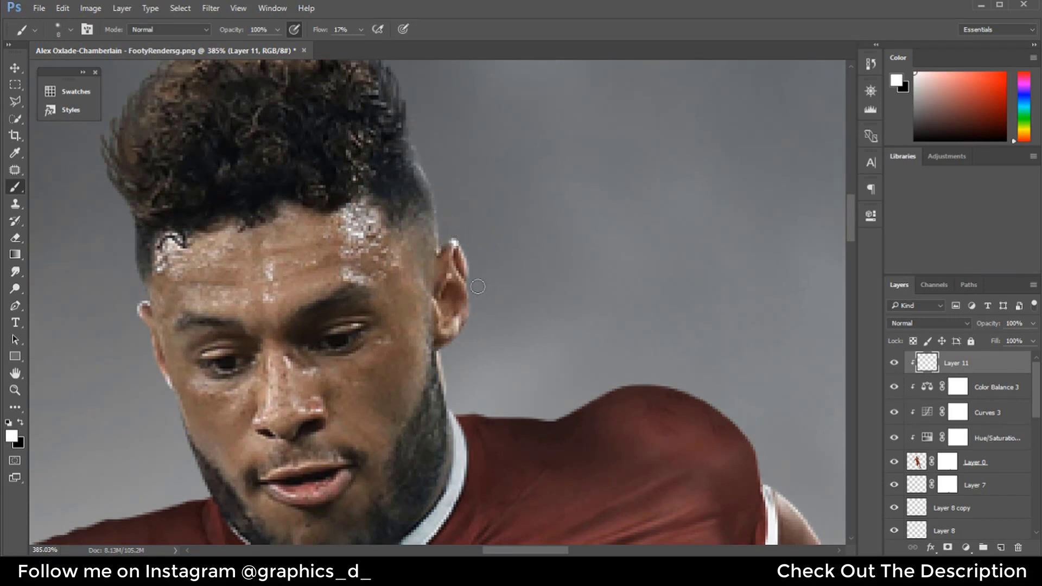
Brighten the top edge of the shoulder from the collar outward with faint white strokes
drag(469, 331, 501, 234)
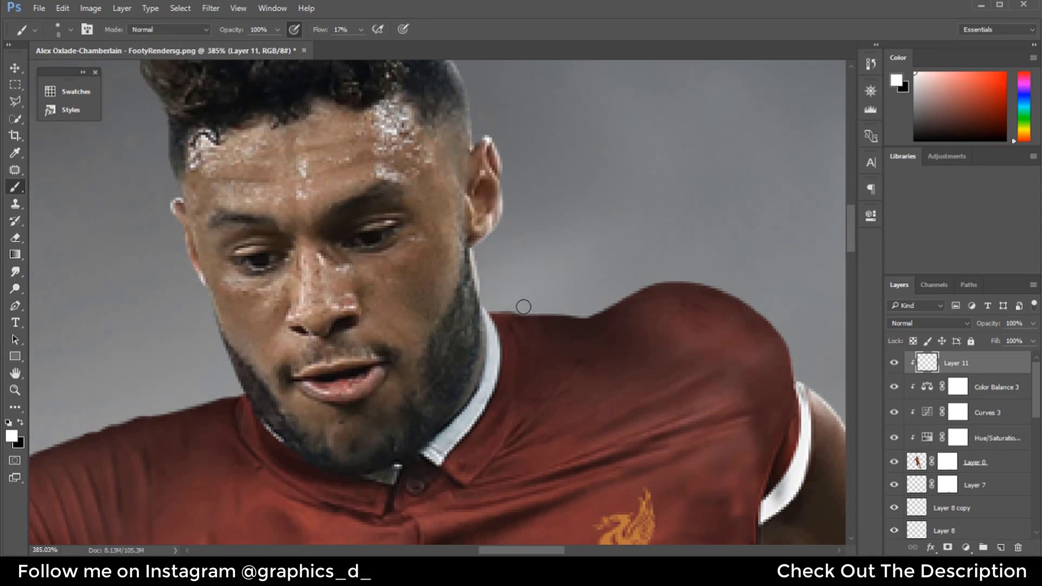
drag(524, 307, 581, 311)
mouse_move(505, 310)
mouse_down()
mouse_move(593, 310)
mouse_move(667, 272)
mouse_move(495, 217)
mouse_up()
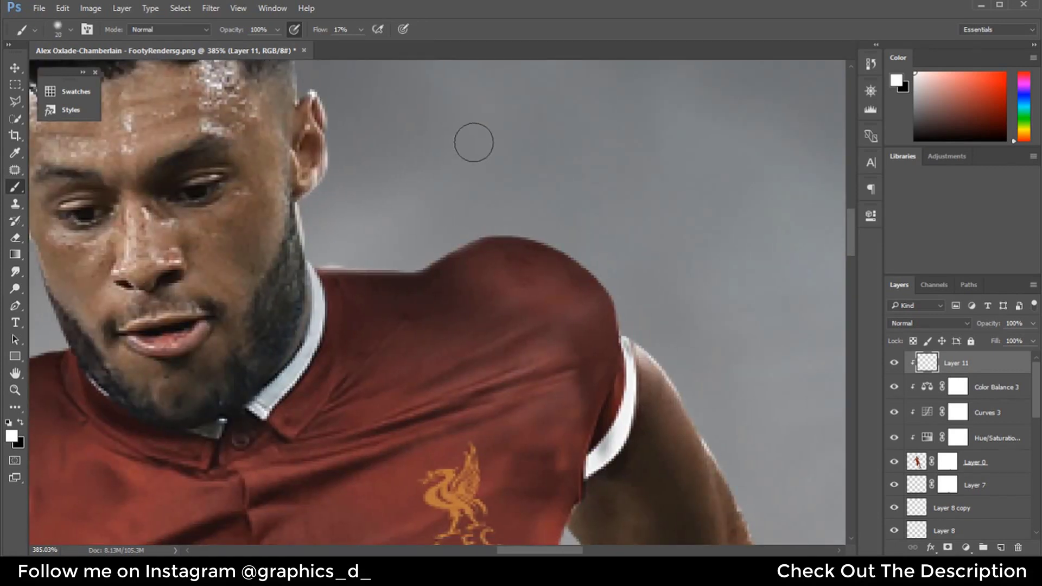
mouse_move(431, 242)
mouse_down()
mouse_move(489, 214)
mouse_move(544, 221)
mouse_move(455, 222)
mouse_move(421, 243)
mouse_move(557, 227)
mouse_move(617, 270)
mouse_move(633, 302)
mouse_move(545, 219)
mouse_move(548, 207)
mouse_move(438, 240)
mouse_move(339, 245)
mouse_move(409, 247)
mouse_move(414, 256)
mouse_move(423, 246)
mouse_up()
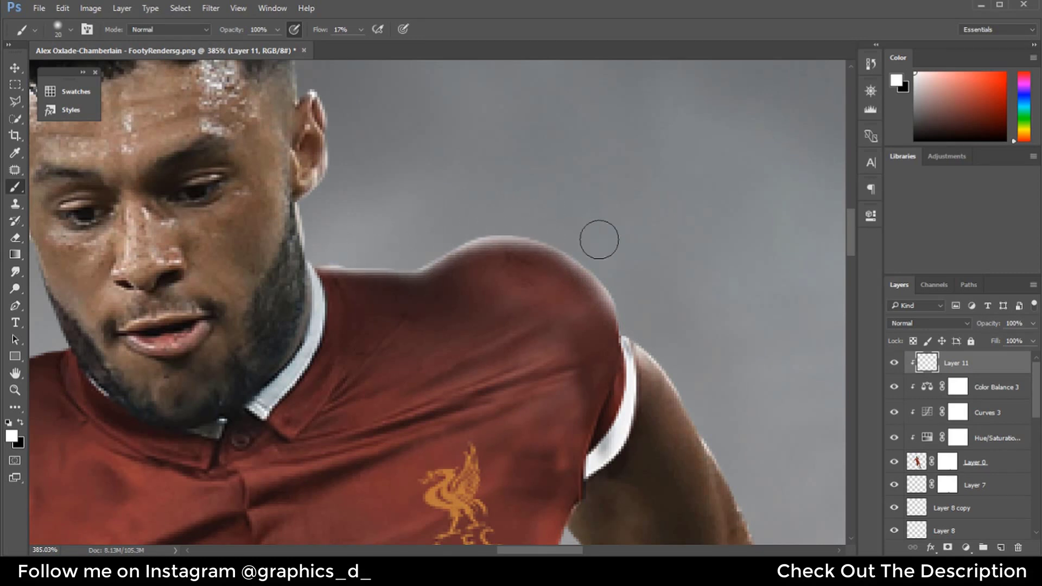
scroll(668, 217, down, 3)
scroll(668, 215, down, 2)
scroll(667, 205, down, 2)
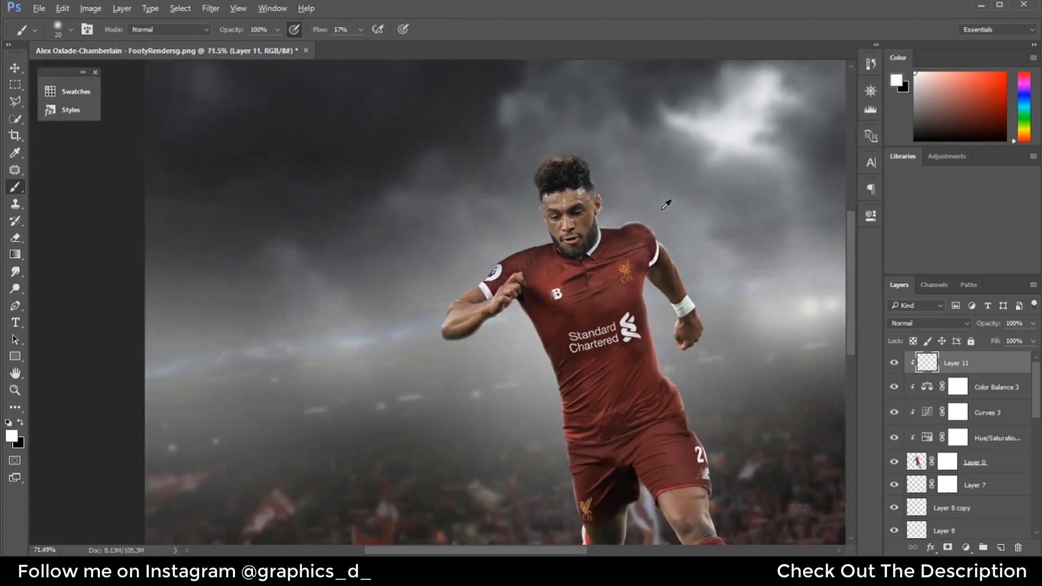
Touch up the shirt's side edge with a smaller soft brush on Layer 11
scroll(668, 204, down, 2)
scroll(659, 233, up, 3)
scroll(649, 287, up, 3)
scroll(645, 303, up, 2)
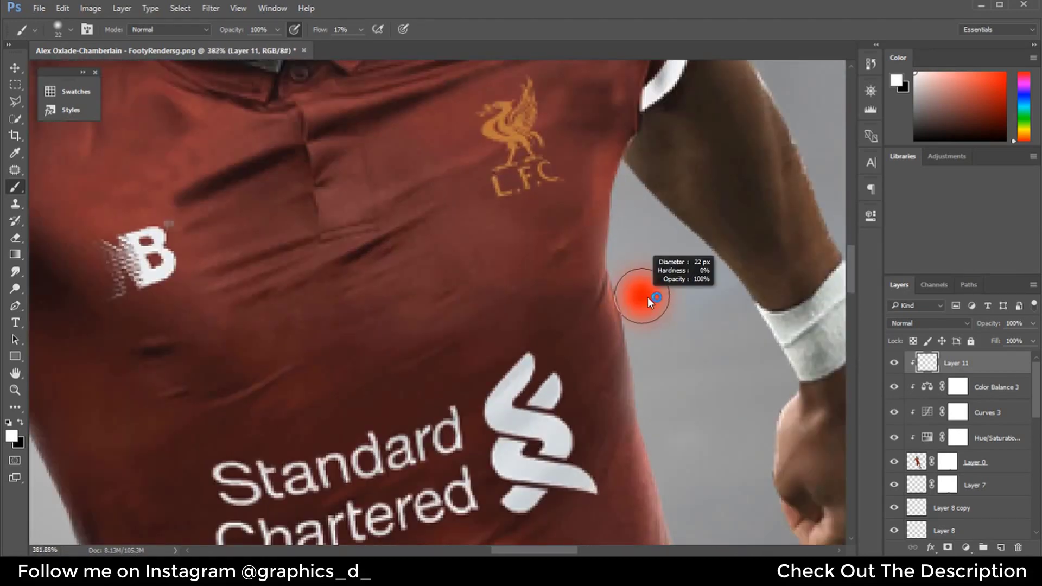
drag(636, 214, 621, 181)
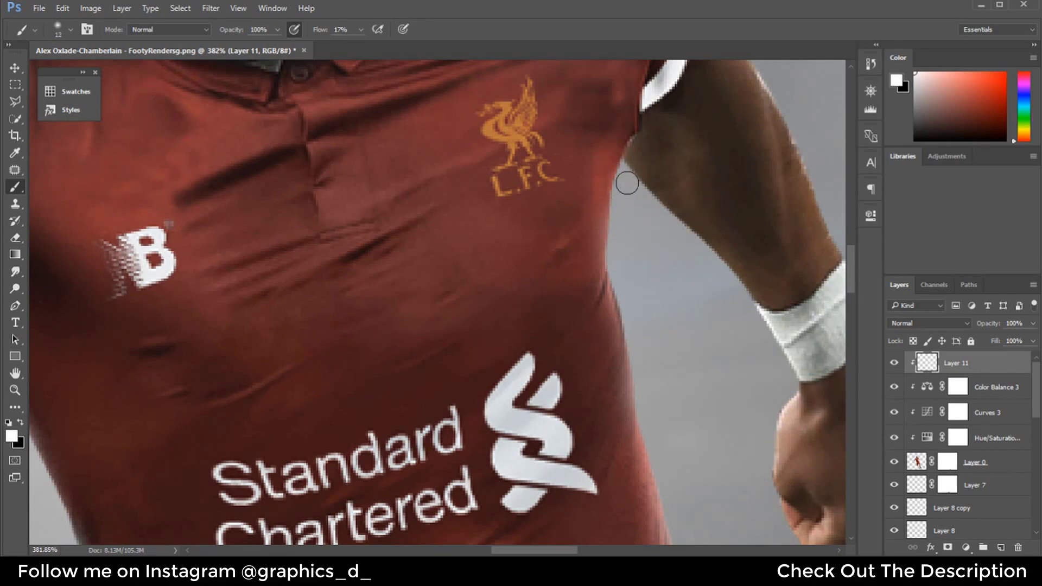
drag(647, 344, 491, 155)
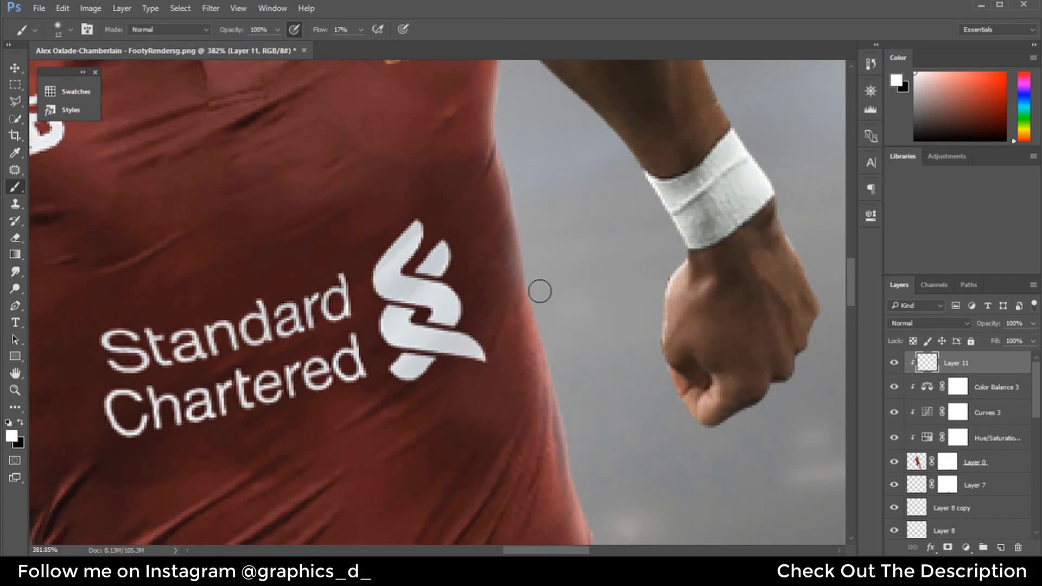
drag(524, 261, 523, 255)
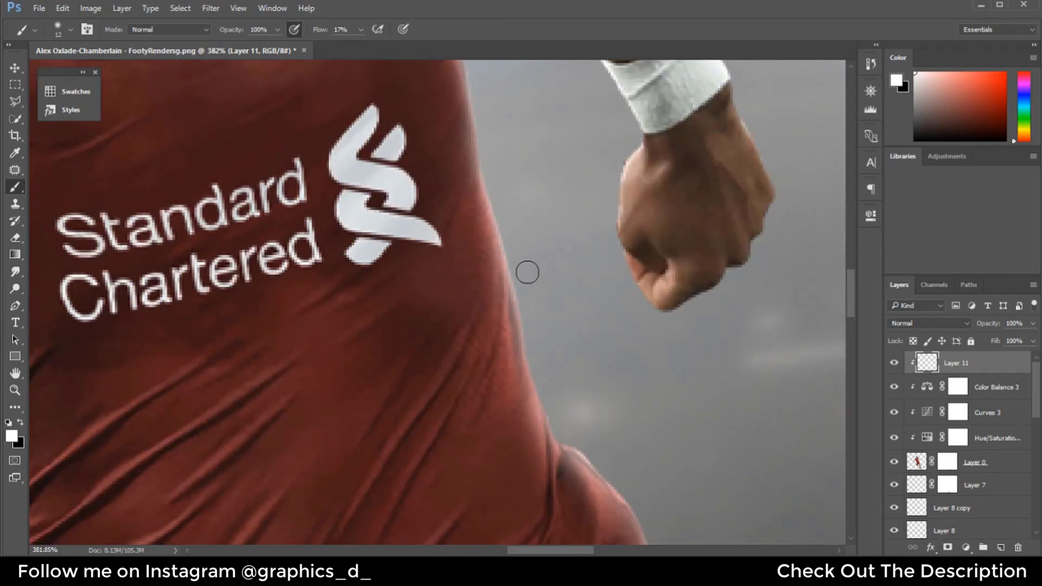
drag(546, 379, 452, 228)
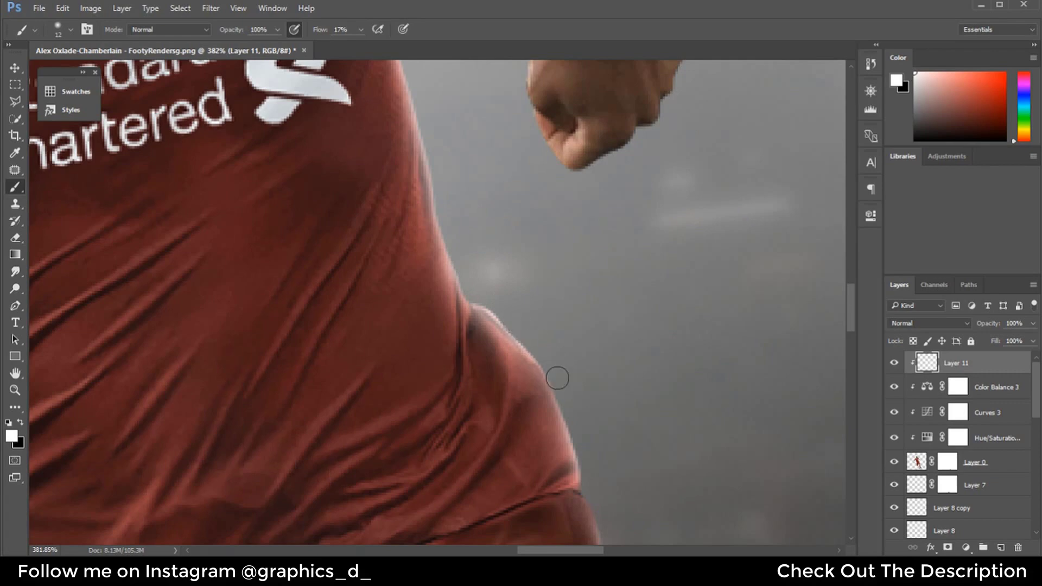
scroll(597, 449, down, 4)
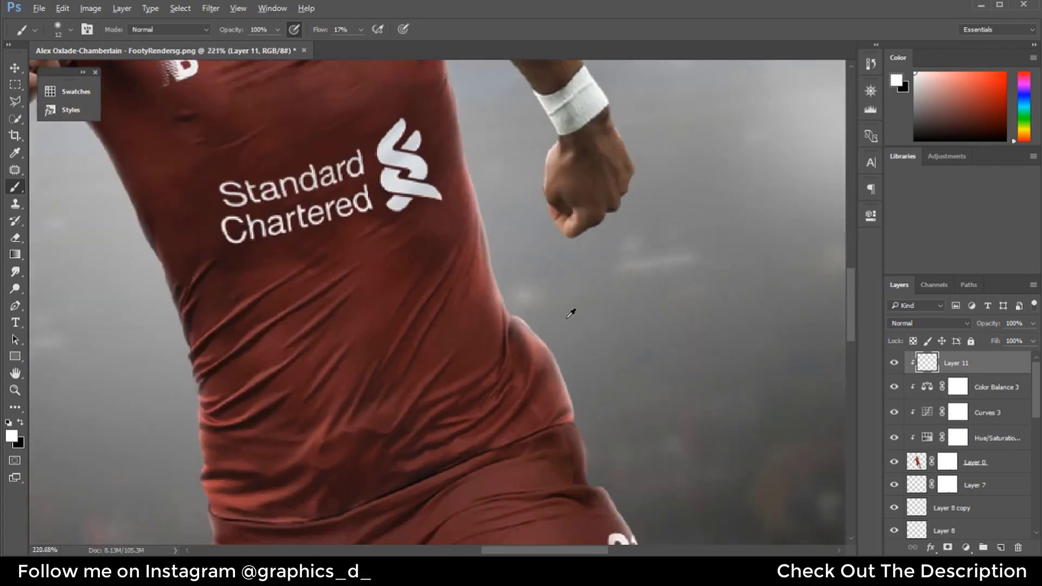
Raise the brush flow, edge the wristband and fist, then zoom out to the whole composite
scroll(574, 310, up, 2)
scroll(576, 156, up, 2)
scroll(577, 157, up, 2)
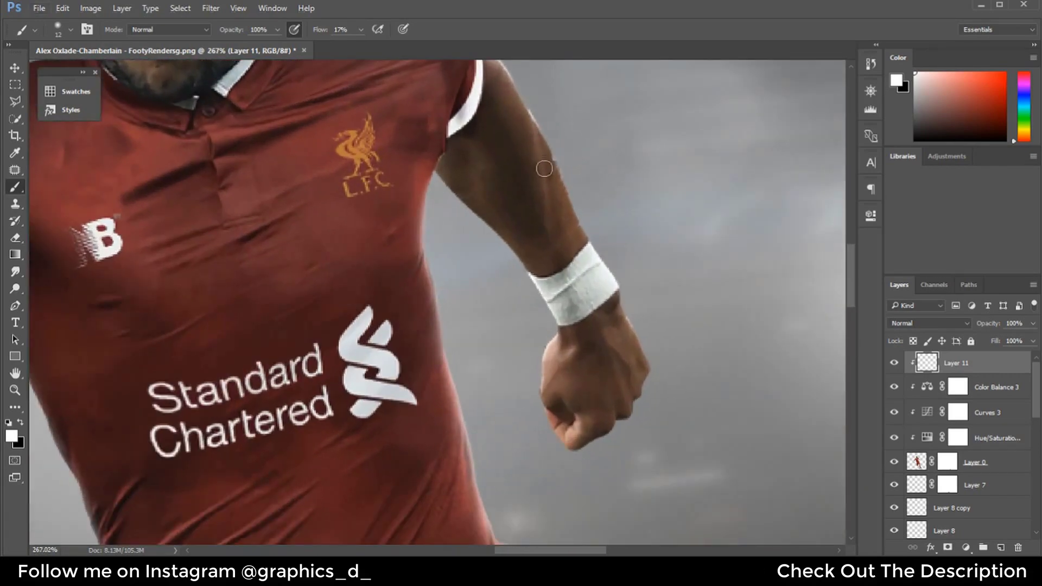
scroll(554, 146, up, 2)
scroll(530, 139, up, 2)
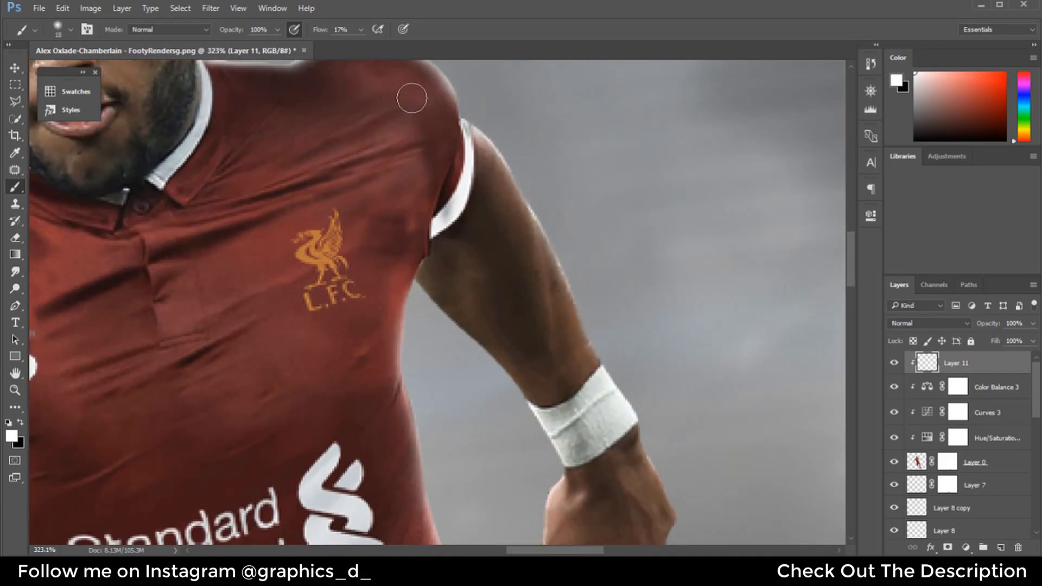
drag(320, 32, 327, 31)
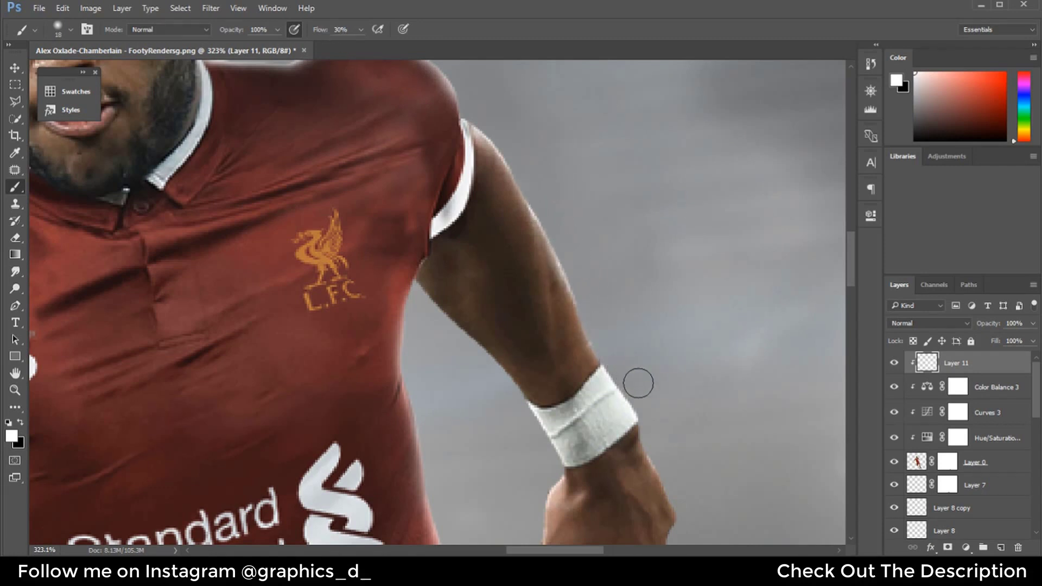
drag(661, 460, 524, 226)
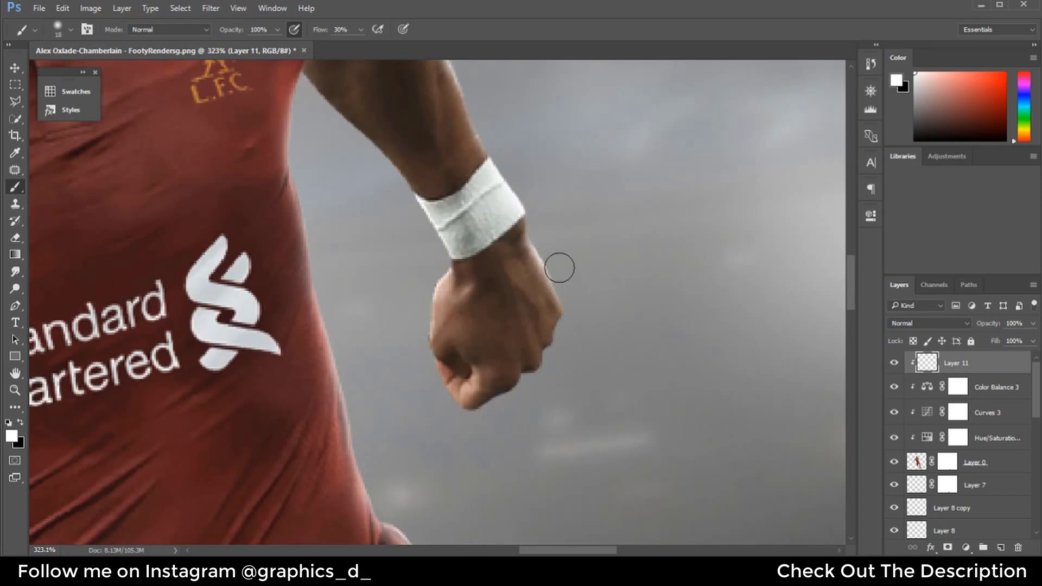
scroll(540, 187, down, 3)
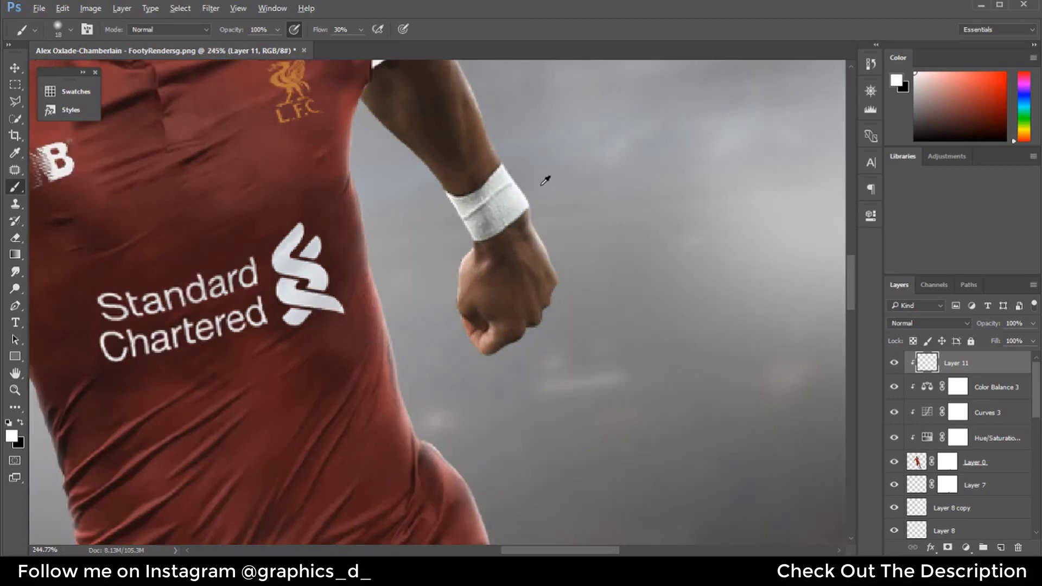
scroll(545, 185, down, 2)
scroll(545, 186, down, 2)
scroll(565, 201, down, 1)
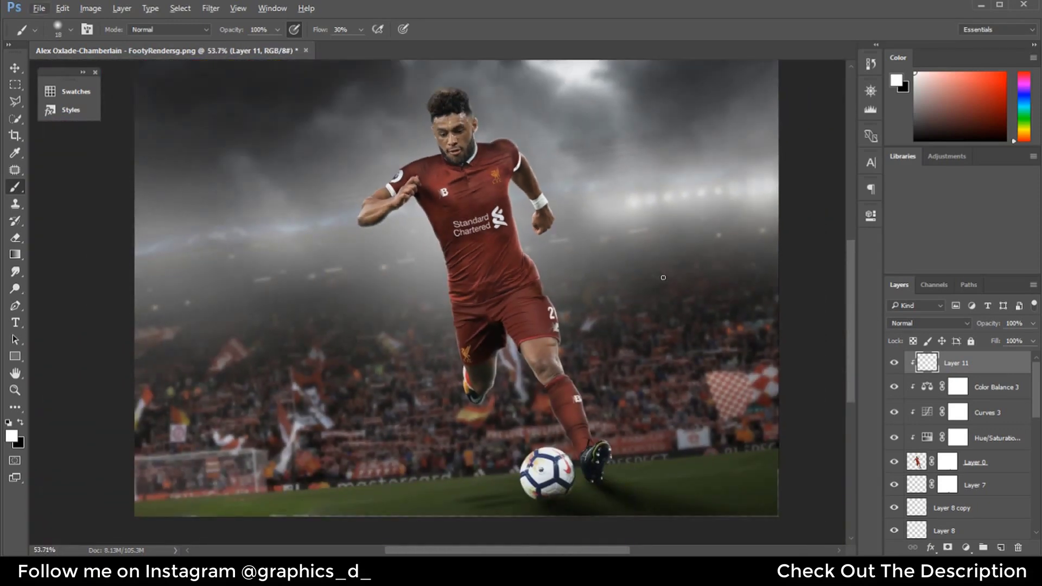
Lighten the lower edges of the fist and forearm on Layer 11
scroll(597, 196, up, 3)
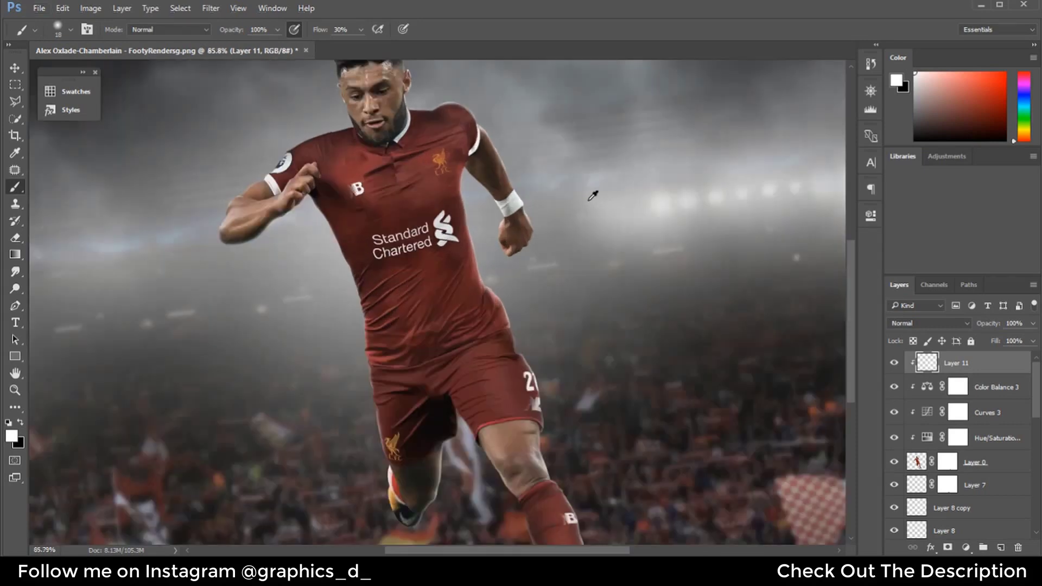
scroll(543, 228, up, 3)
scroll(534, 252, up, 2)
scroll(532, 256, up, 2)
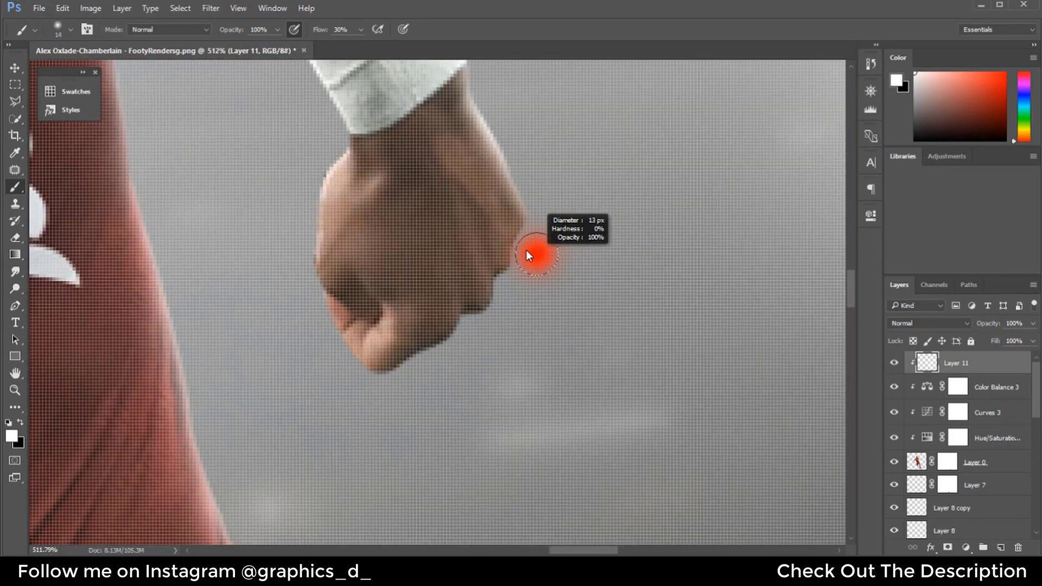
scroll(529, 249, down, 1)
scroll(532, 245, down, 1)
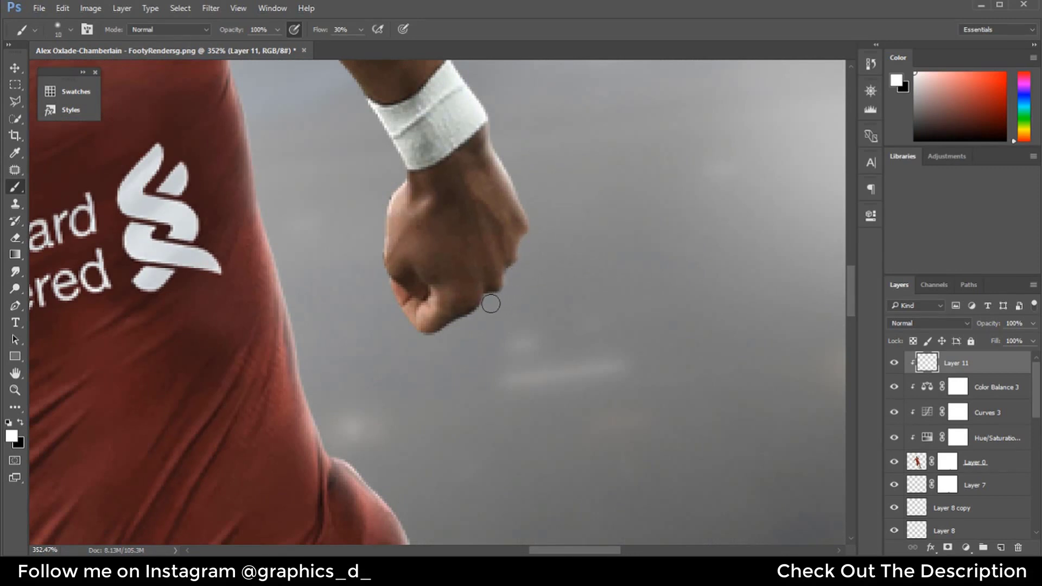
mouse_move(487, 312)
mouse_down()
mouse_move(433, 340)
mouse_move(371, 258)
mouse_up()
drag(434, 263, 494, 317)
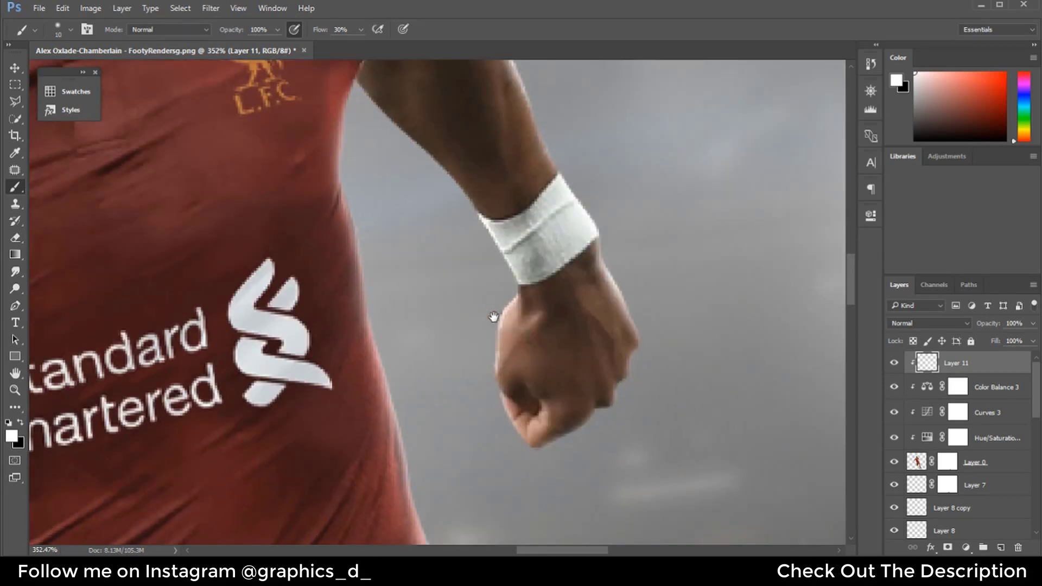
mouse_move(437, 178)
mouse_down()
mouse_move(536, 281)
mouse_move(492, 239)
mouse_up()
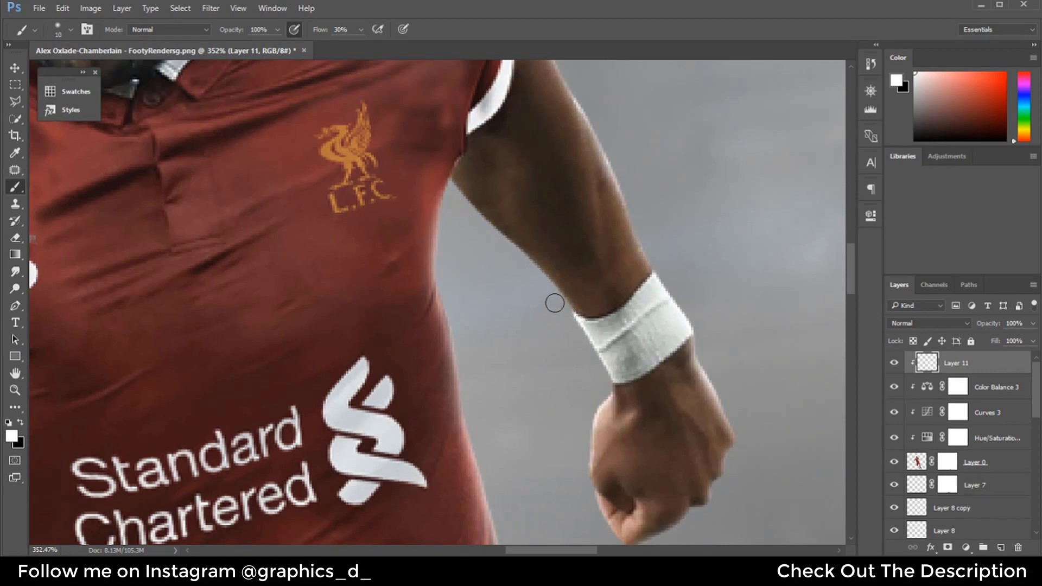
drag(566, 318, 516, 251)
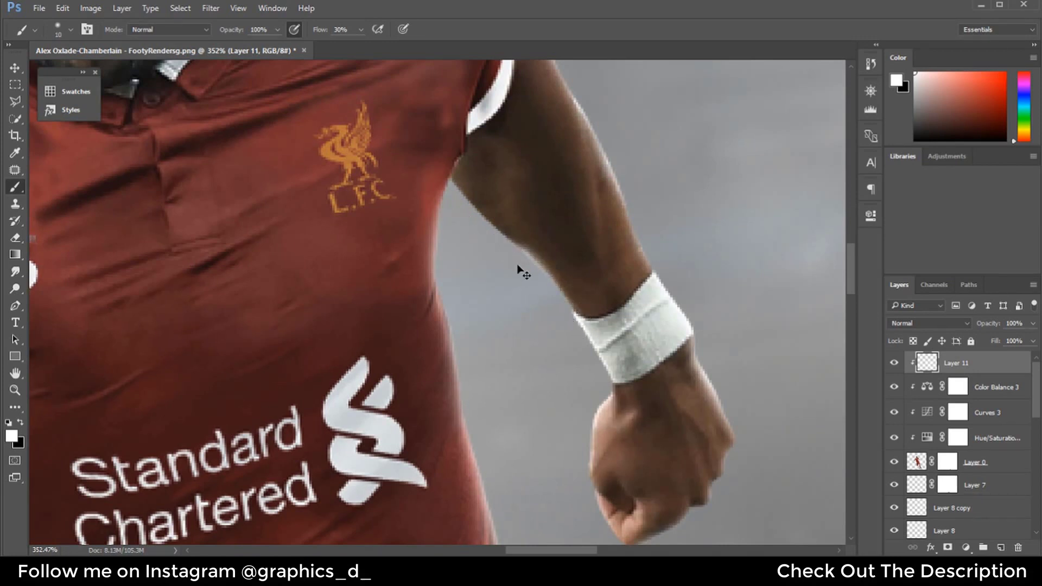
Resize the brush between 15 px and 7 px for fine forearm edge work
alt+right_click(517, 266)
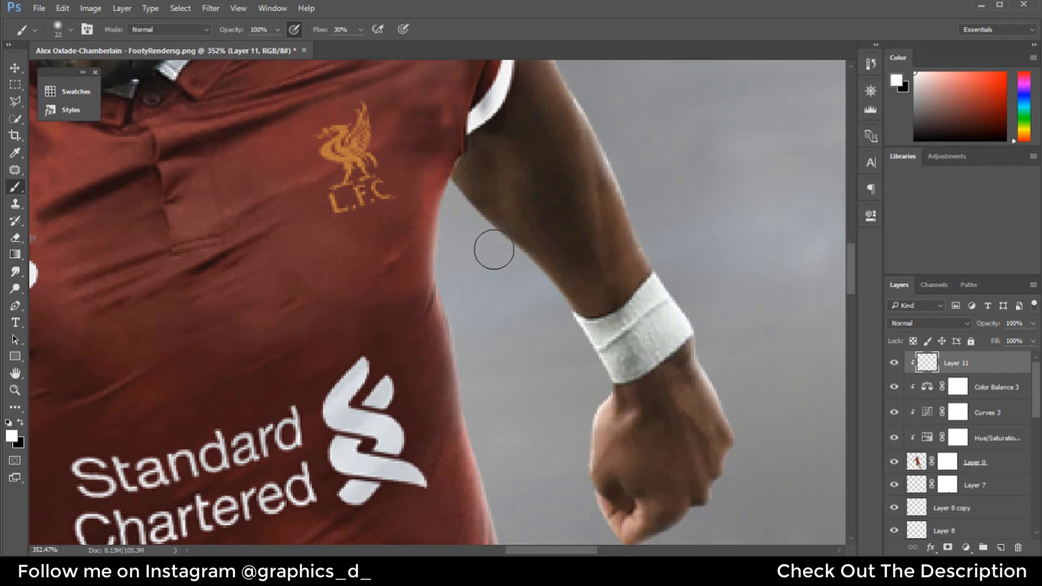
alt+right_click(510, 290)
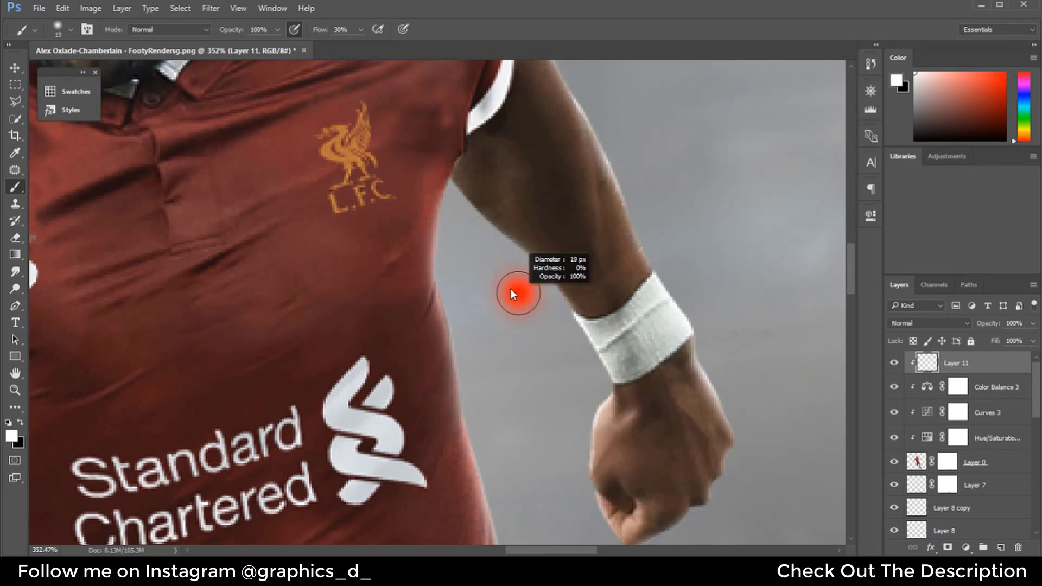
alt+right_click(549, 302)
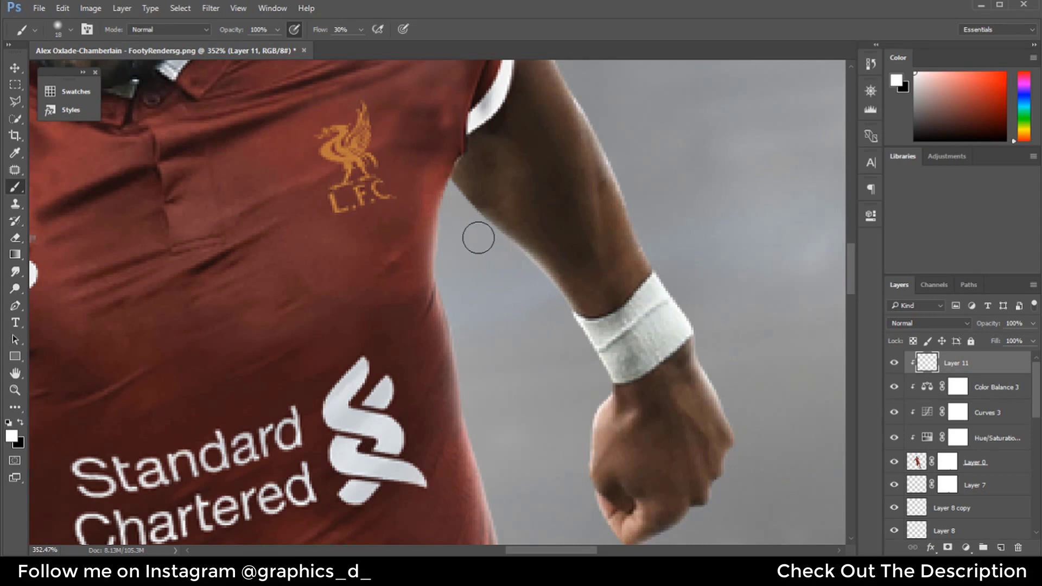
alt+right_click(486, 234)
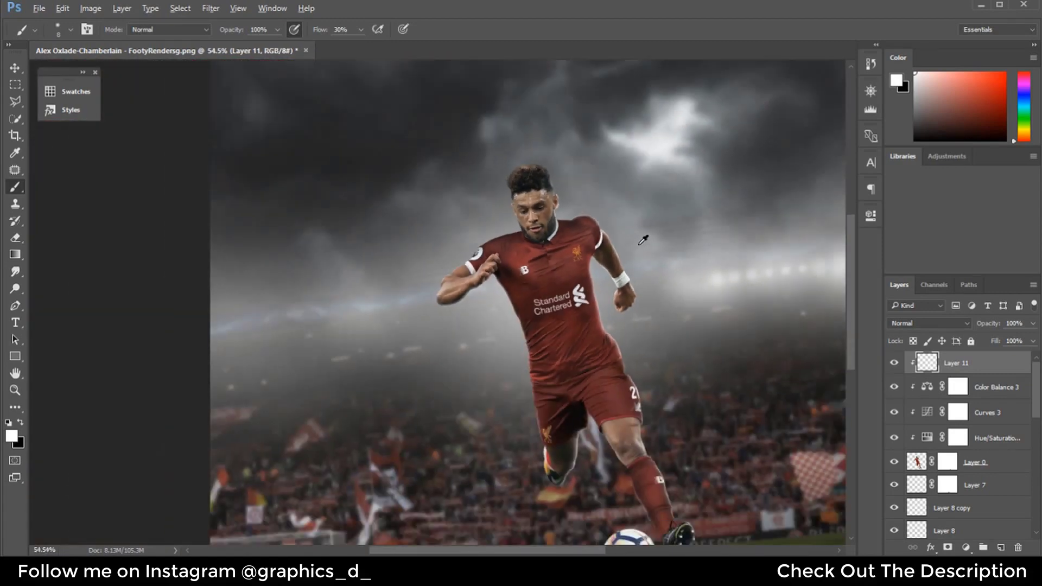
alt+scroll(624, 249, up, 3)
alt+scroll(625, 248, up, 3)
alt+scroll(625, 249, up, 3)
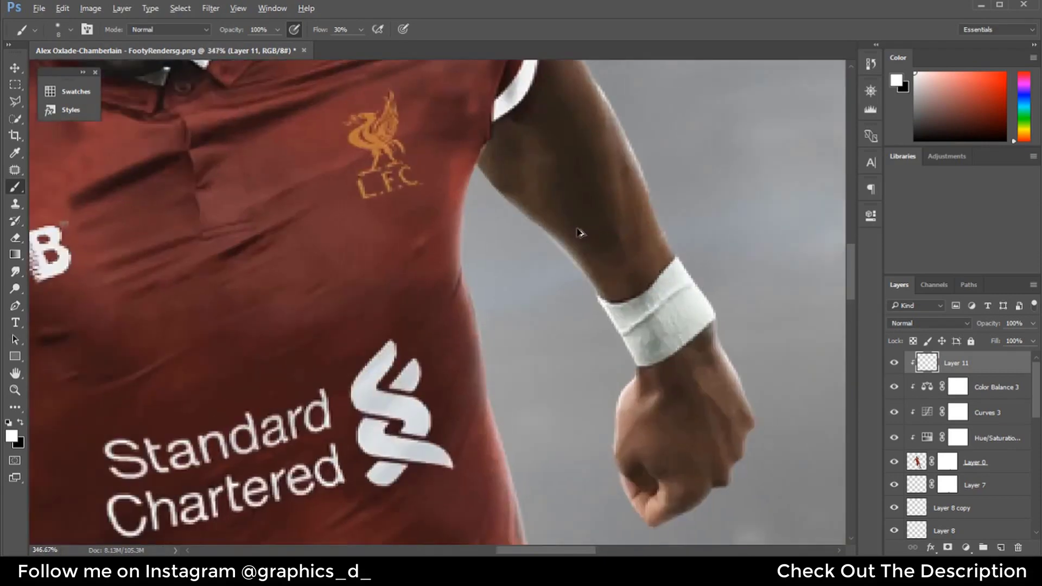
alt+right_click(545, 225)
scroll(545, 225, down, 2)
alt+right_click(511, 234)
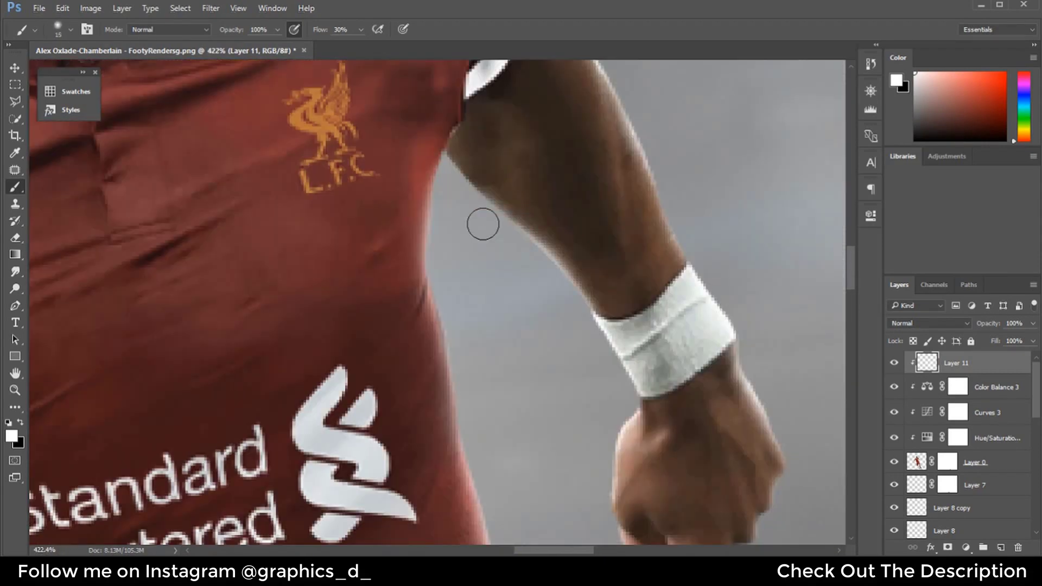
alt+right_click(491, 231)
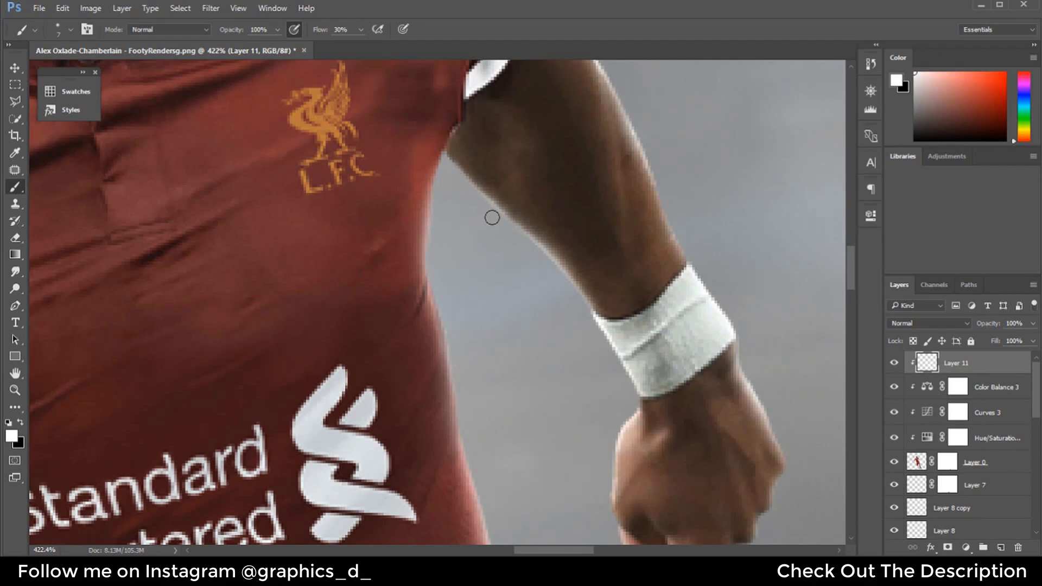
Lighten the bent left forearm's lower-left edge, then undo that stroke with Ctrl+Z
scroll(586, 279, down, 2)
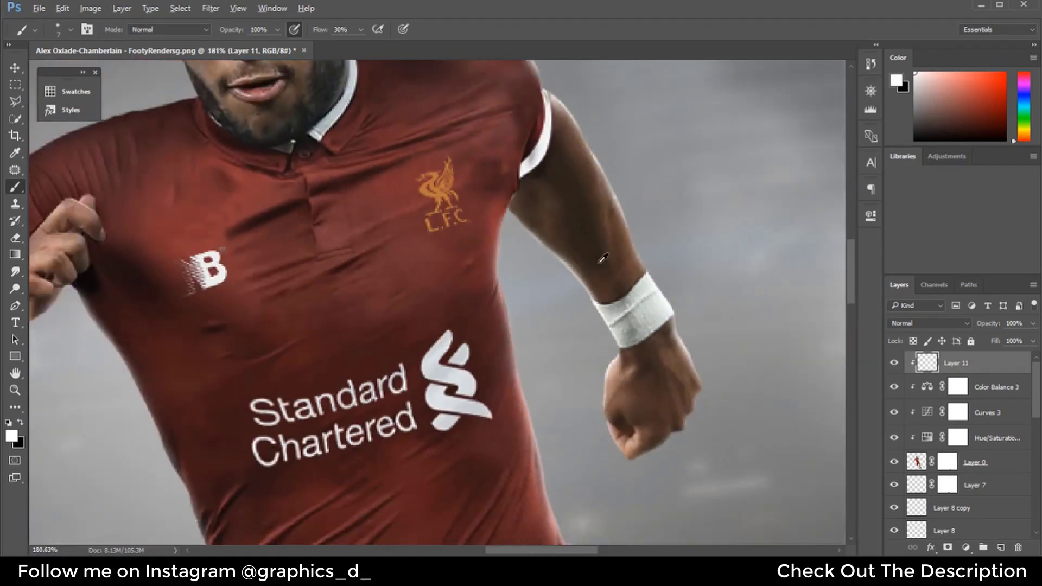
scroll(597, 260, down, 2)
scroll(609, 245, down, 1)
scroll(609, 244, down, 1)
scroll(609, 245, down, 1)
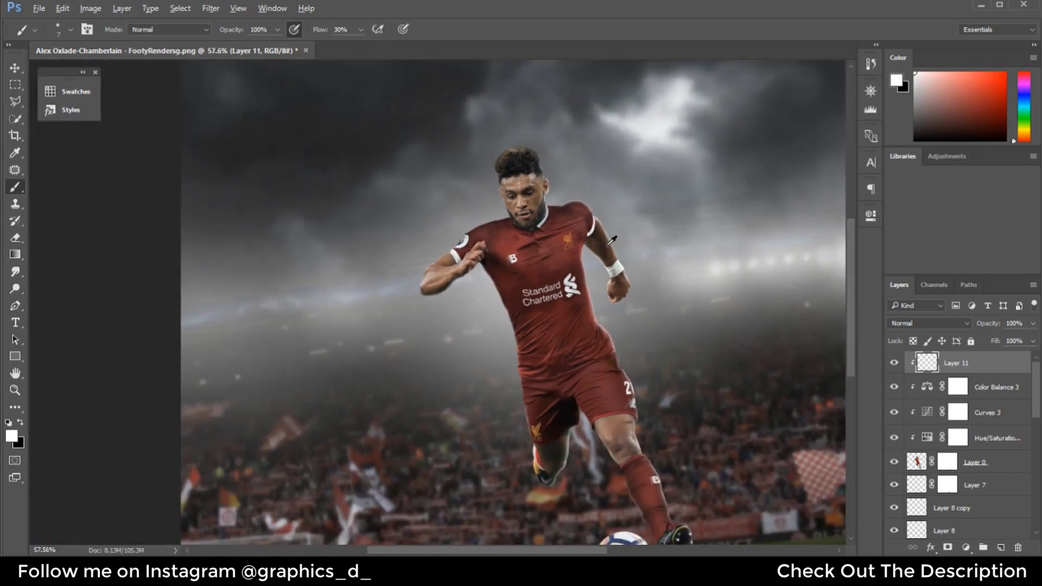
scroll(386, 270, up, 1)
scroll(383, 288, up, 2)
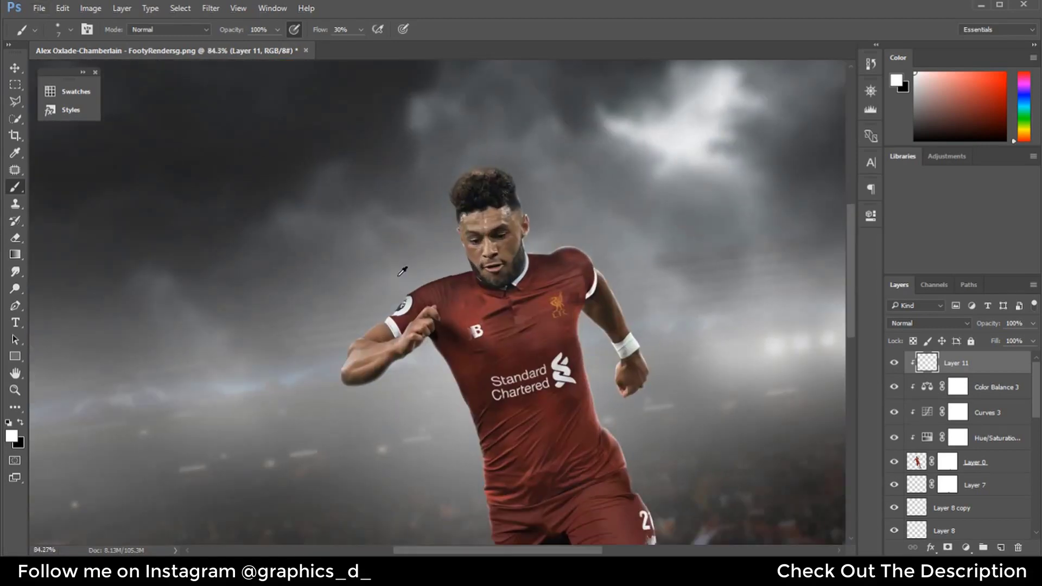
scroll(378, 315, up, 2)
scroll(372, 337, up, 1)
scroll(352, 359, up, 1)
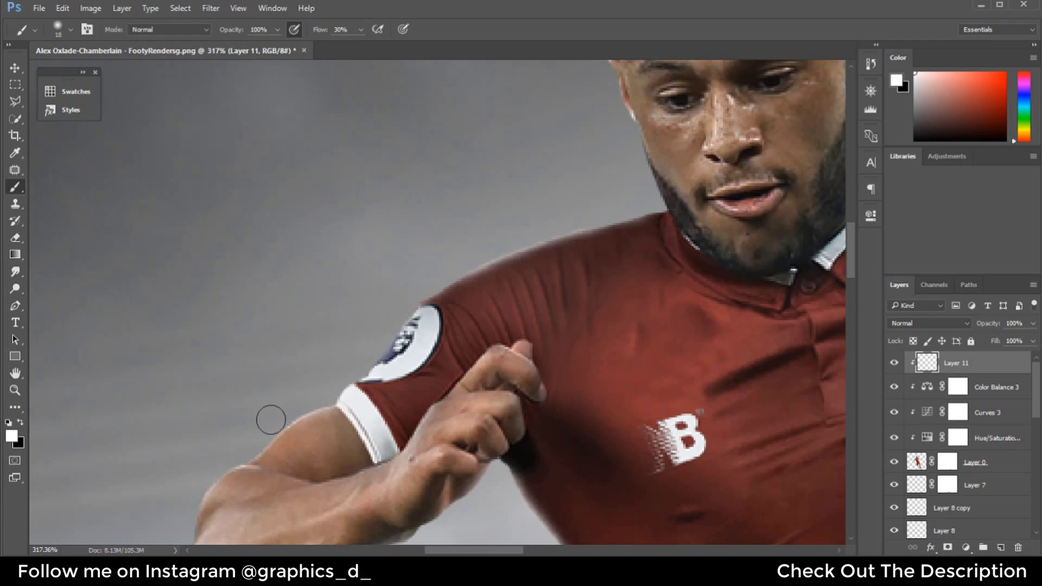
drag(255, 442, 353, 291)
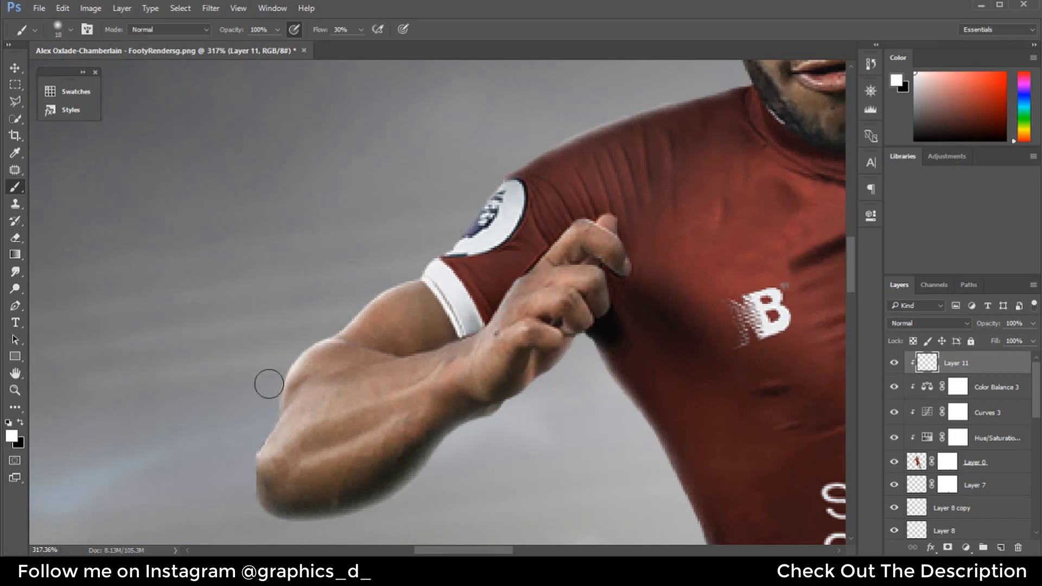
scroll(394, 270, down, 2)
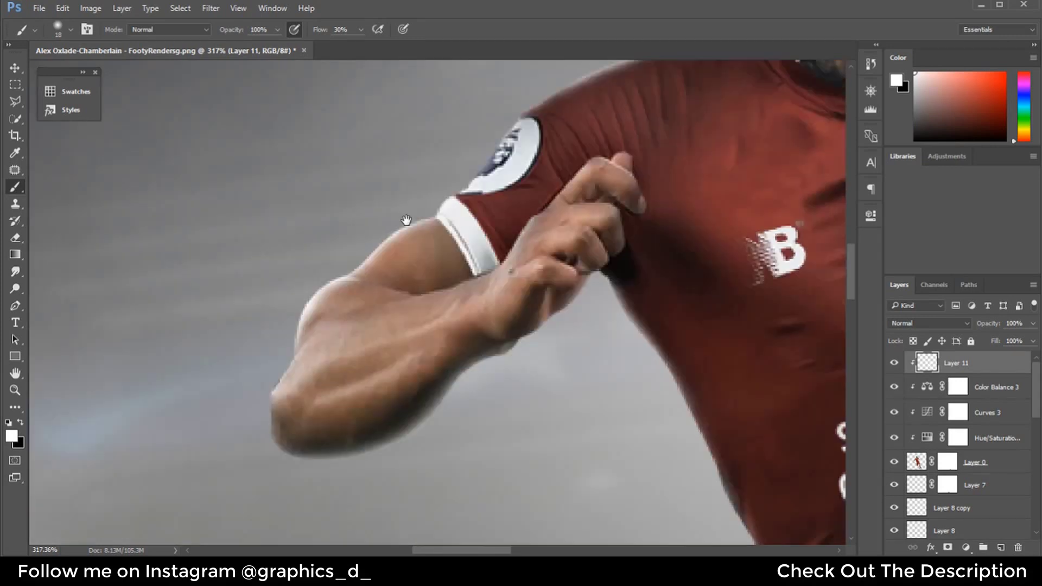
scroll(329, 292, down, 2)
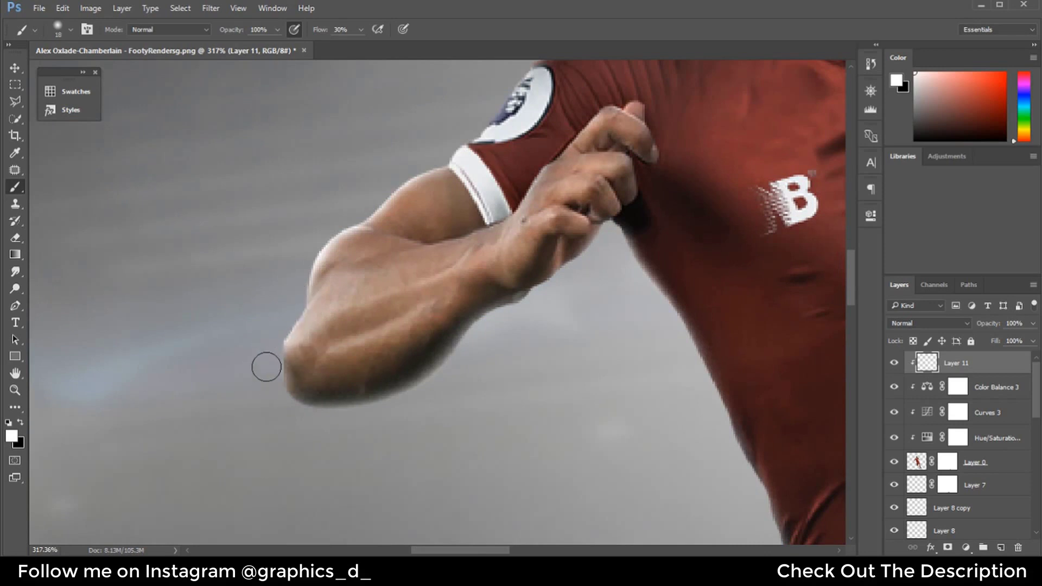
drag(266, 367, 295, 418)
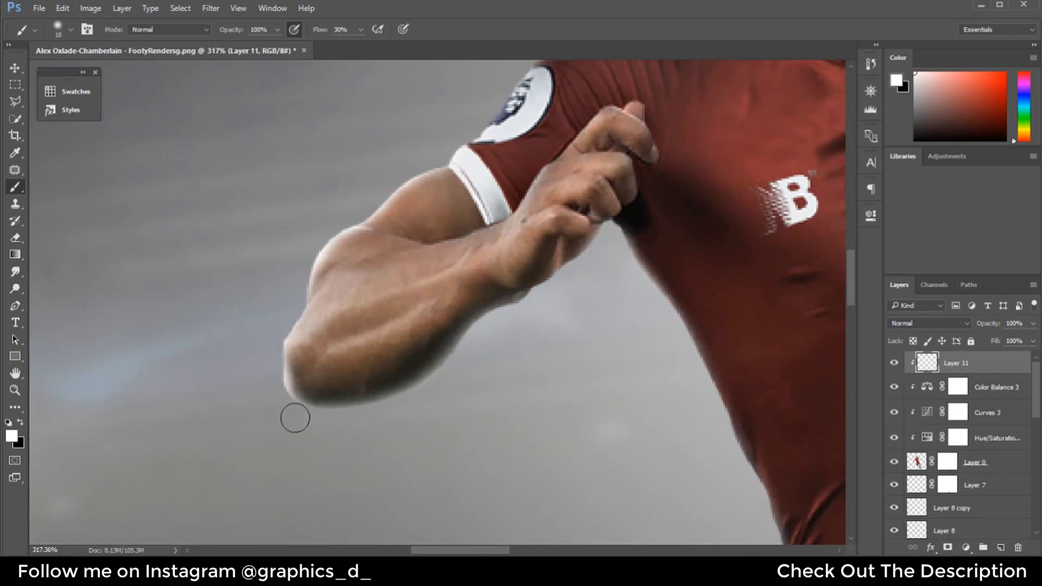
key(ctrl+z)
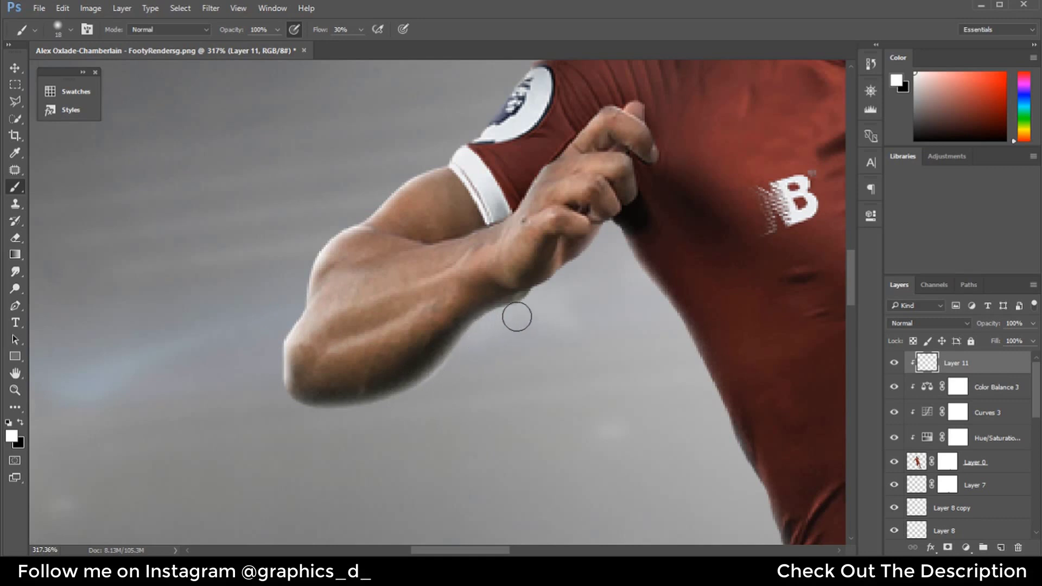
Shrink the brush to 10 px for the shirt's left side edge by the Standard Chartered logo
key(bracketleft)
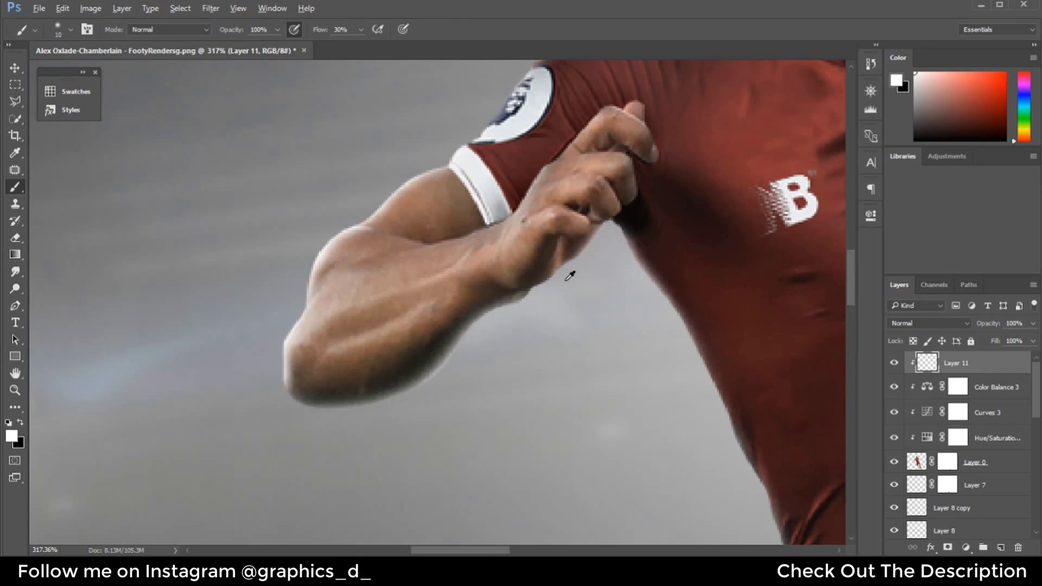
scroll(570, 277, down, 3)
scroll(576, 273, down, 3)
scroll(584, 269, down, 2)
scroll(591, 265, down, 1)
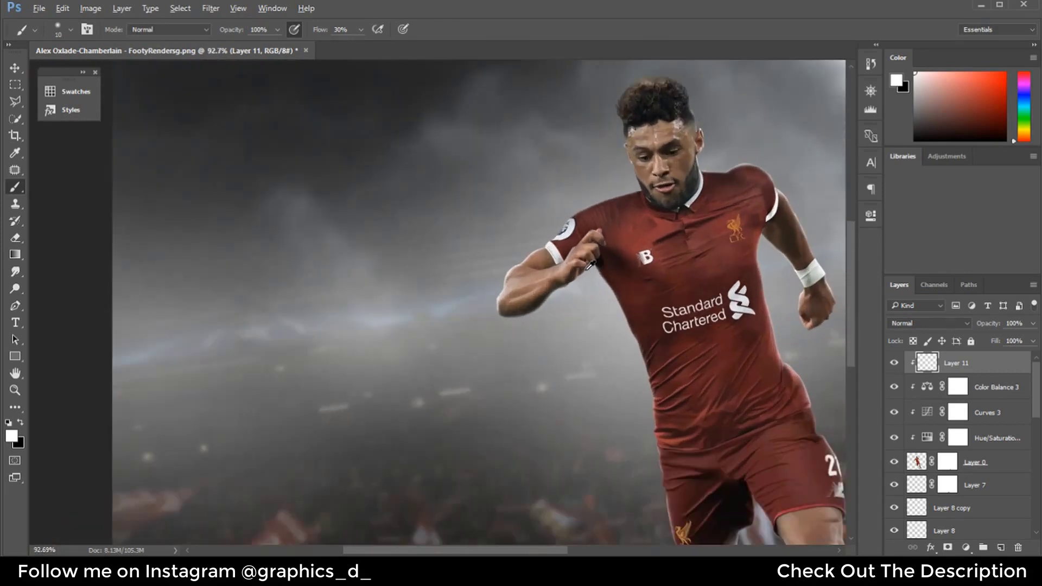
scroll(591, 264, up, 4)
Enlarge the brush to 23 px and brighten the edge of the shorts
mouse_move(610, 298)
mouse_down()
mouse_move(616, 319)
mouse_move(553, 195)
mouse_up()
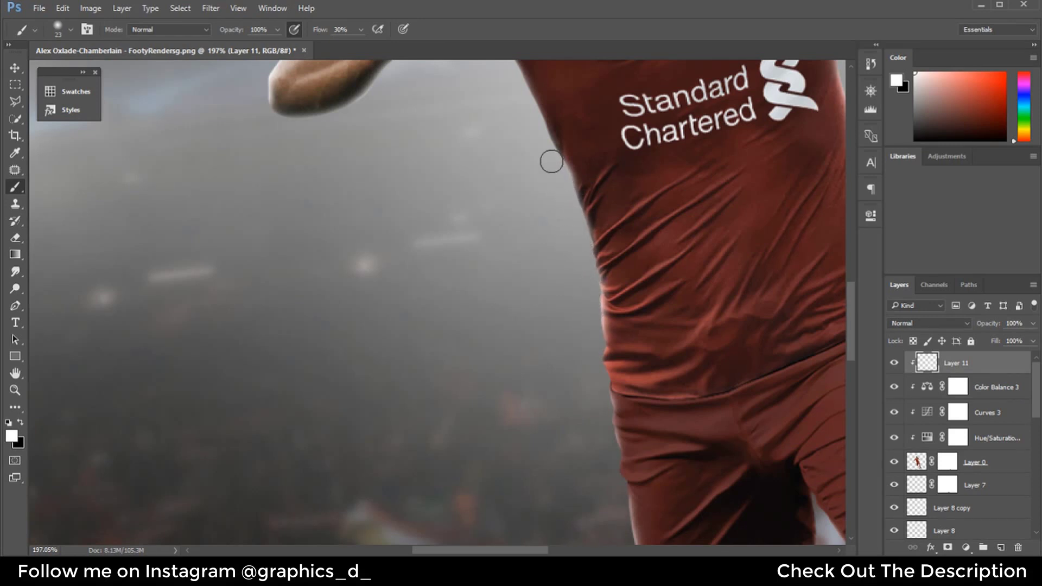
scroll(579, 275, down, 3)
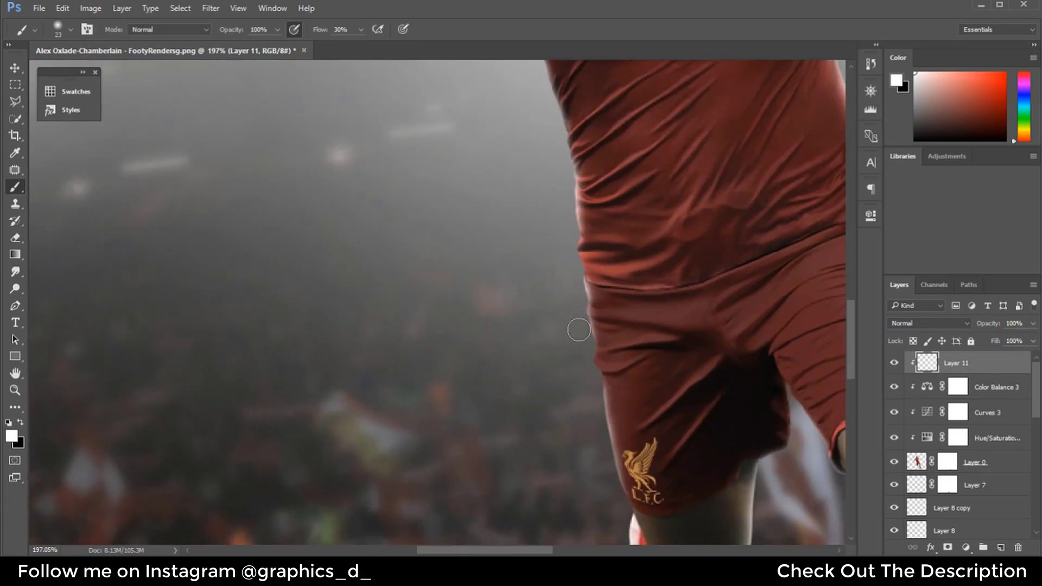
drag(579, 329, 579, 301)
Zoom out to inspect the full rim-lit figure against the misty stadium
scroll(521, 212, down, 2)
scroll(509, 151, down, 2)
scroll(542, 321, down, 3)
scroll(542, 321, right, 2)
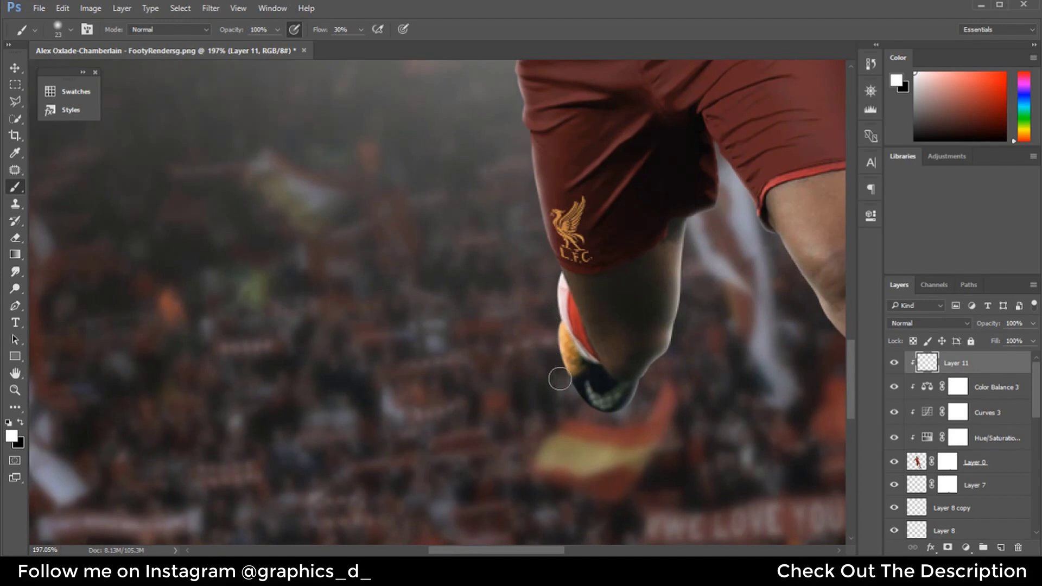
alt+scroll(537, 311, down, 3)
alt+scroll(535, 293, down, 3)
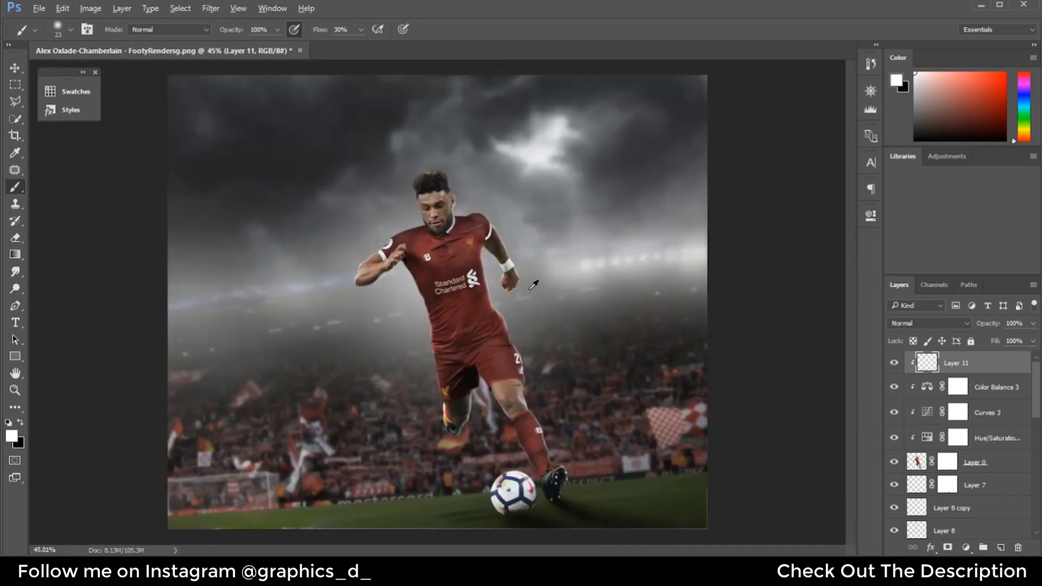
alt+scroll(467, 175, up, 1)
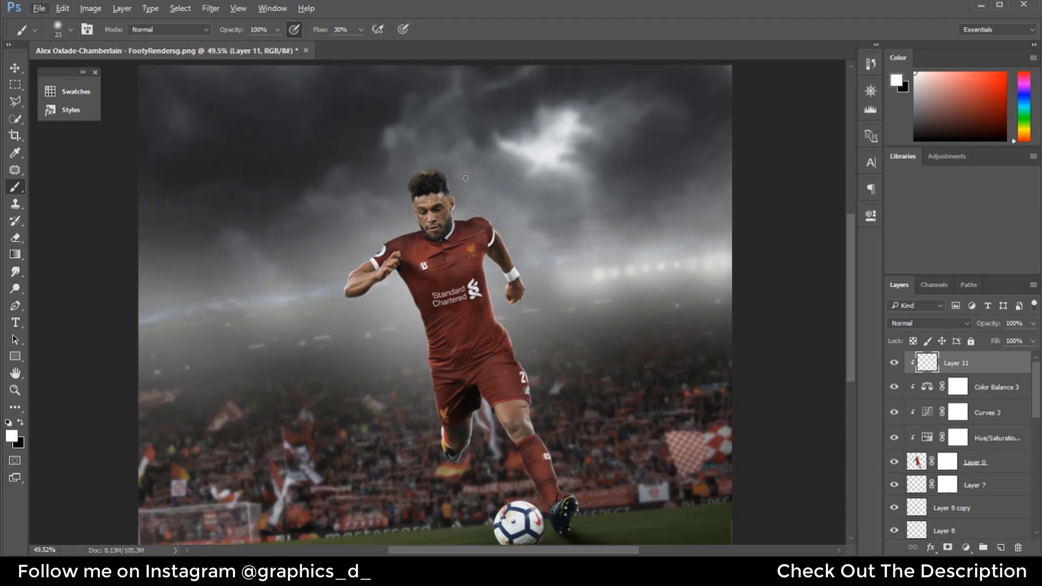
alt+scroll(402, 197, up, 3)
alt+scroll(396, 181, up, 1)
alt+scroll(396, 182, up, 1)
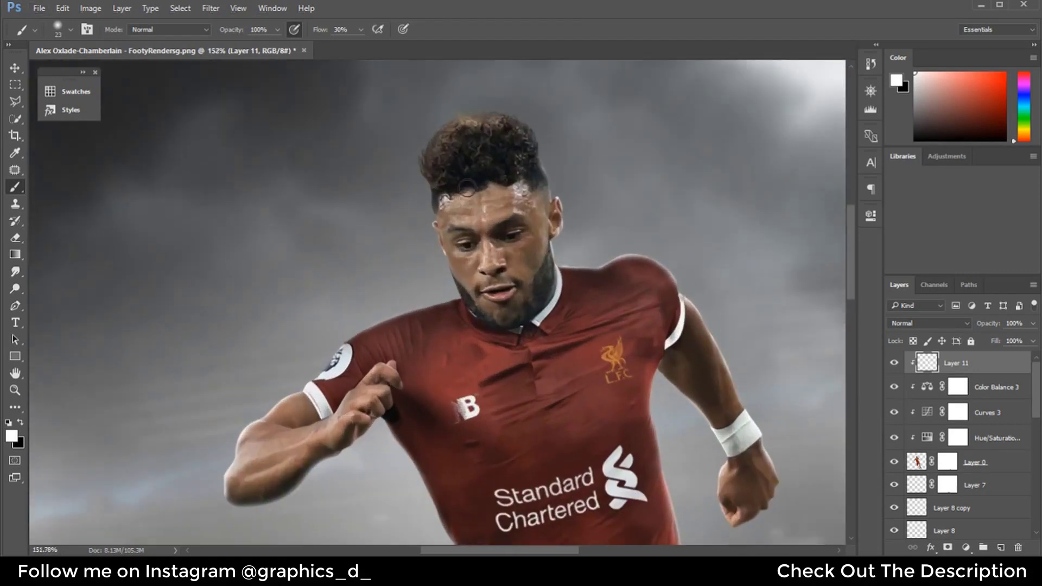
alt+scroll(477, 180, up, 2)
alt+scroll(476, 181, up, 1)
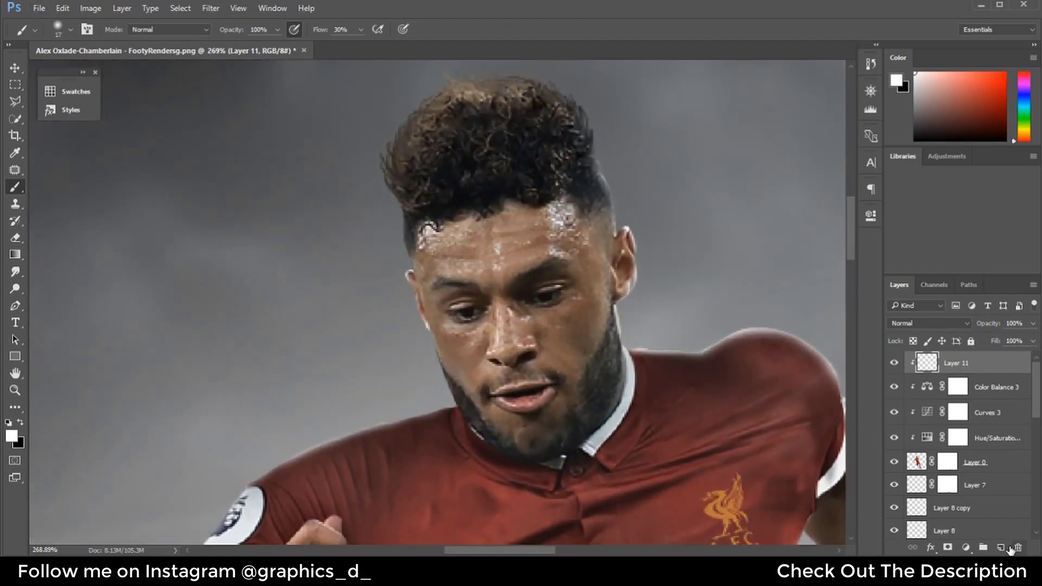
Add a new layer clipped to Layer 11 with Soft Light blend mode
click(1000, 548)
alt+click(963, 369)
click(928, 323)
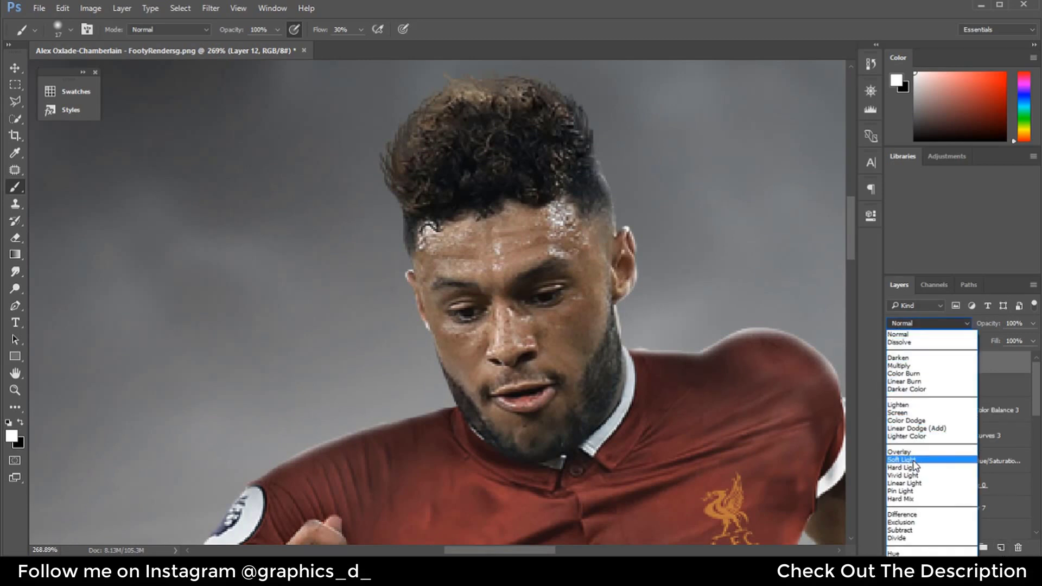
click(917, 460)
Paint white with a ~37 px brush along the neck, shoulder and upper arm edges
drag(609, 281, 630, 281)
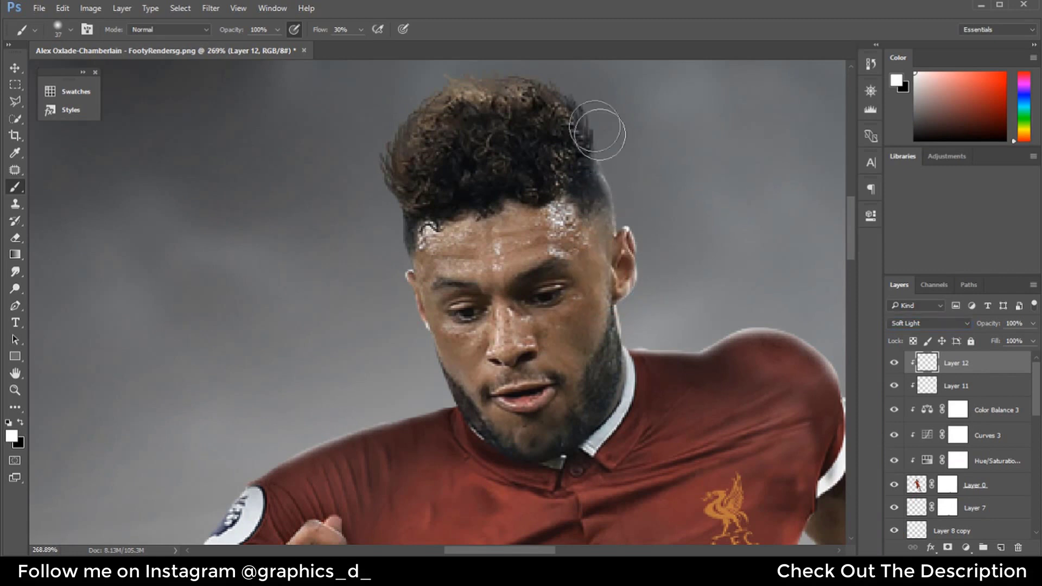
mouse_move(628, 190)
mouse_down()
mouse_move(749, 332)
mouse_move(468, 247)
mouse_move(610, 298)
mouse_move(670, 415)
mouse_up()
scroll(608, 269, down, 5)
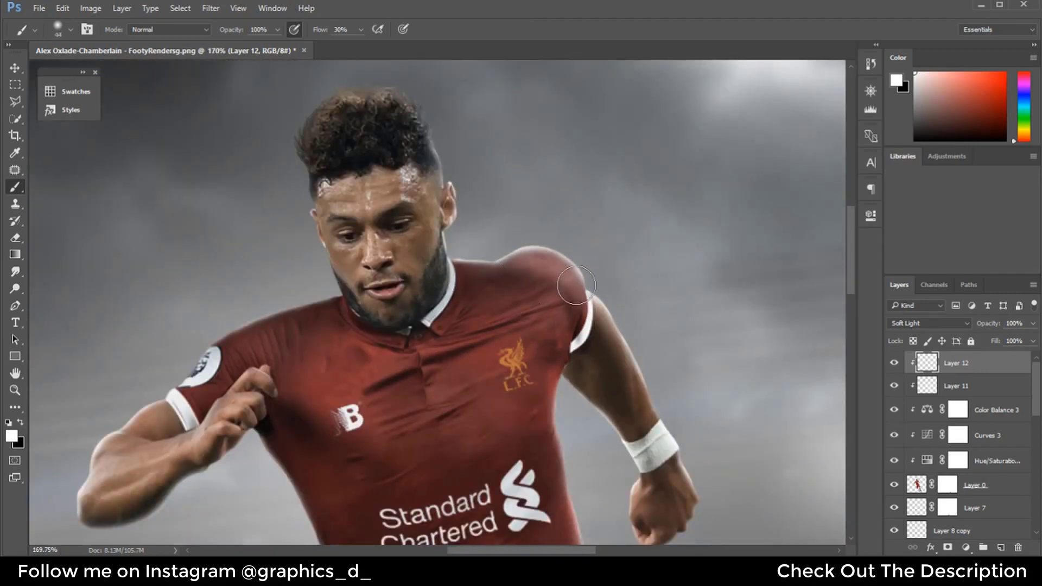
drag(589, 304, 613, 355)
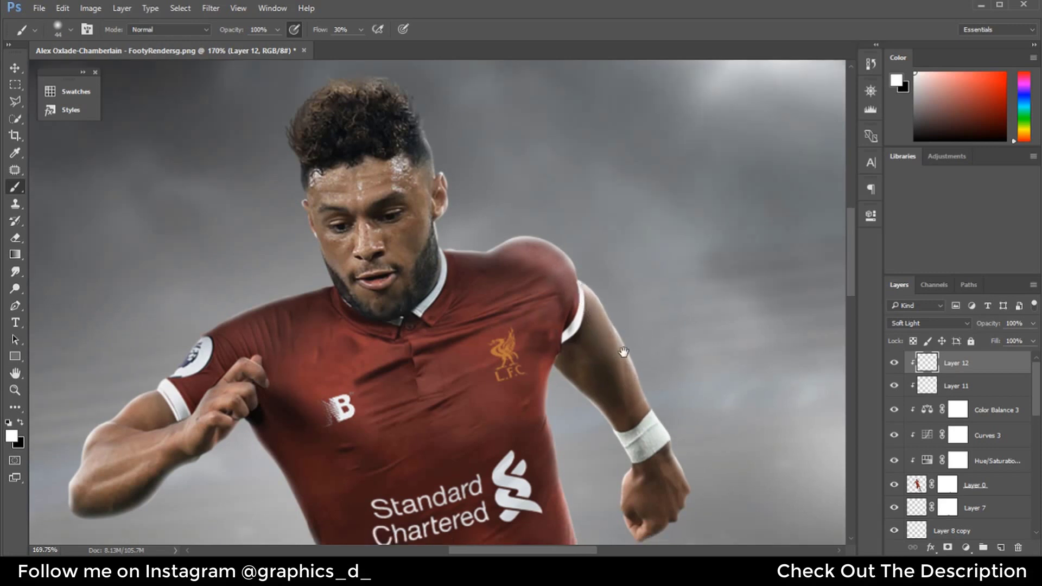
drag(700, 502, 604, 338)
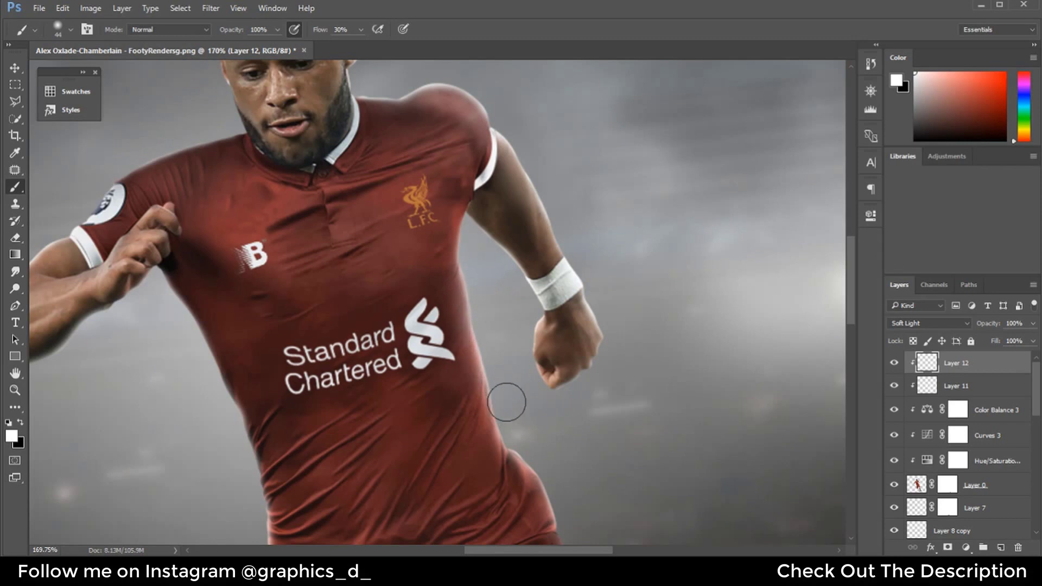
drag(516, 427, 454, 291)
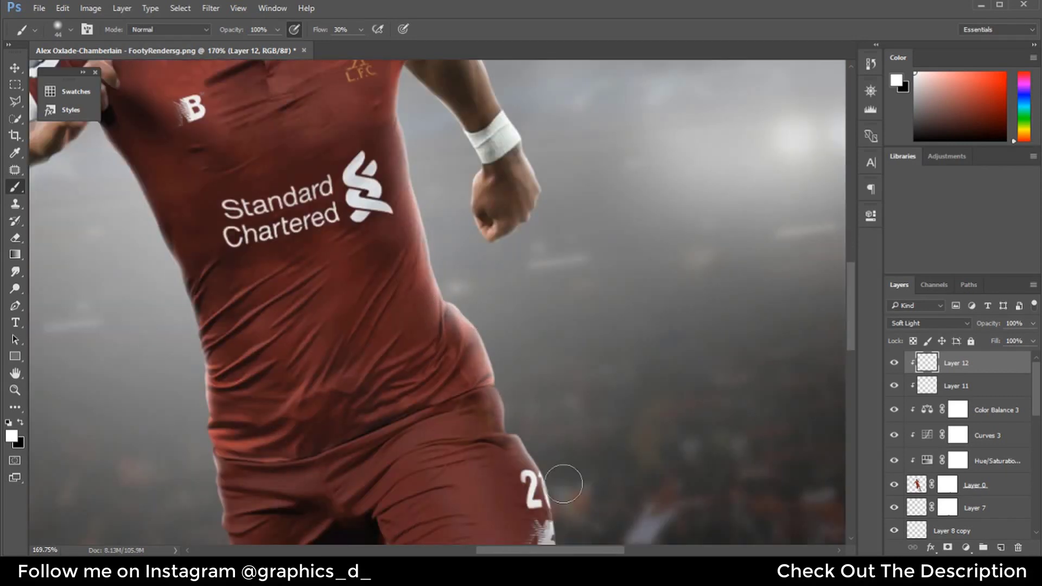
mouse_move(558, 476)
mouse_down()
mouse_move(498, 238)
mouse_move(556, 493)
mouse_move(474, 278)
mouse_up()
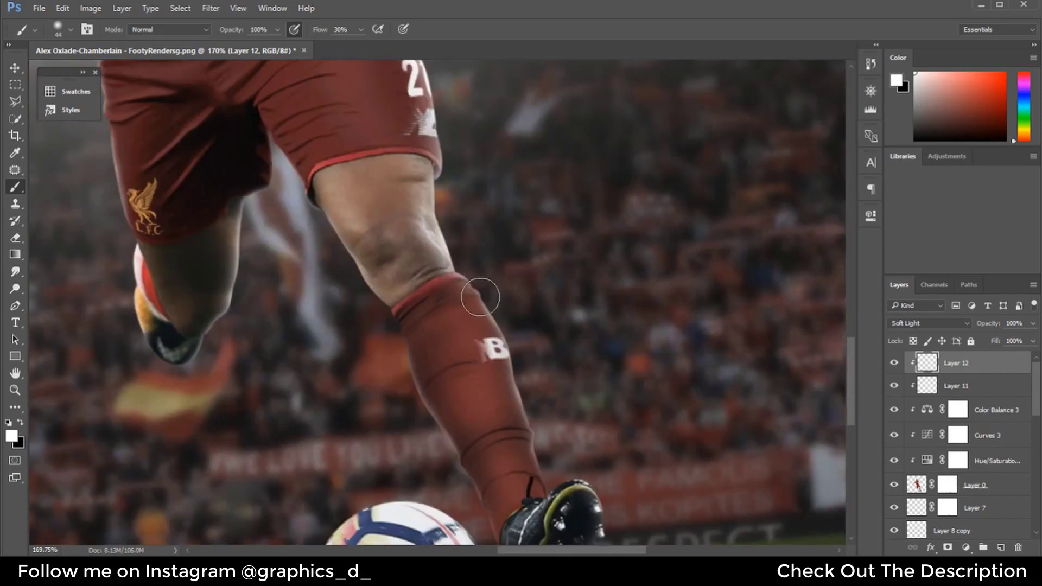
scroll(533, 428, down, 5)
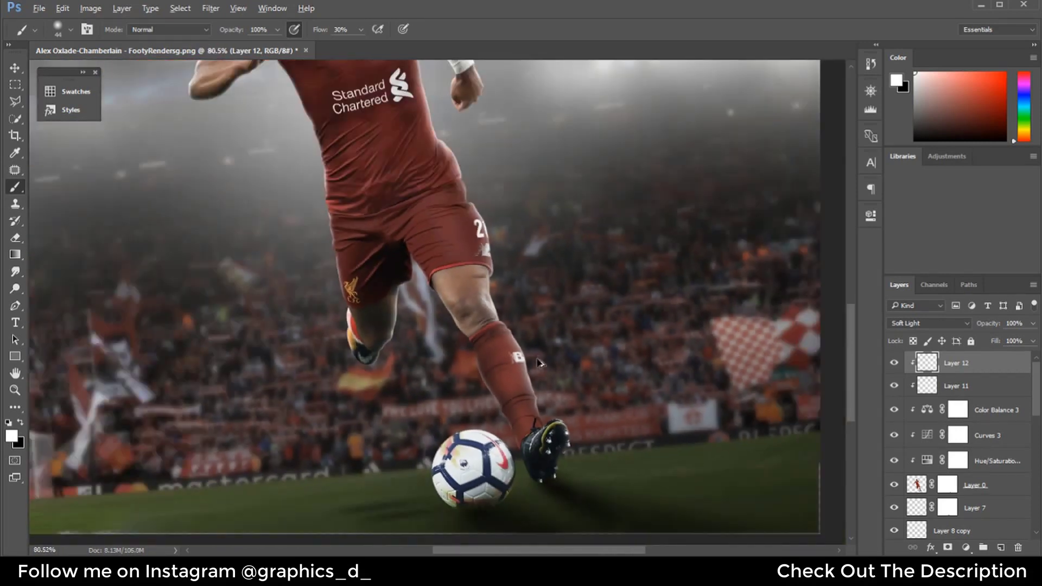
Brighten the shoulder and arm with a ~107 px brush, then select Layer 11
drag(537, 350, 557, 366)
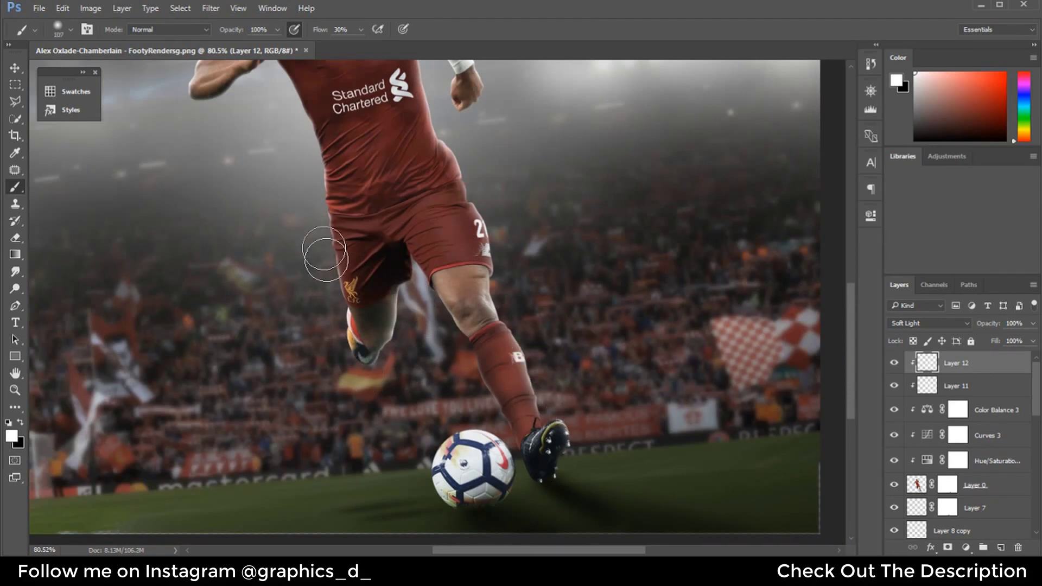
drag(312, 222, 371, 359)
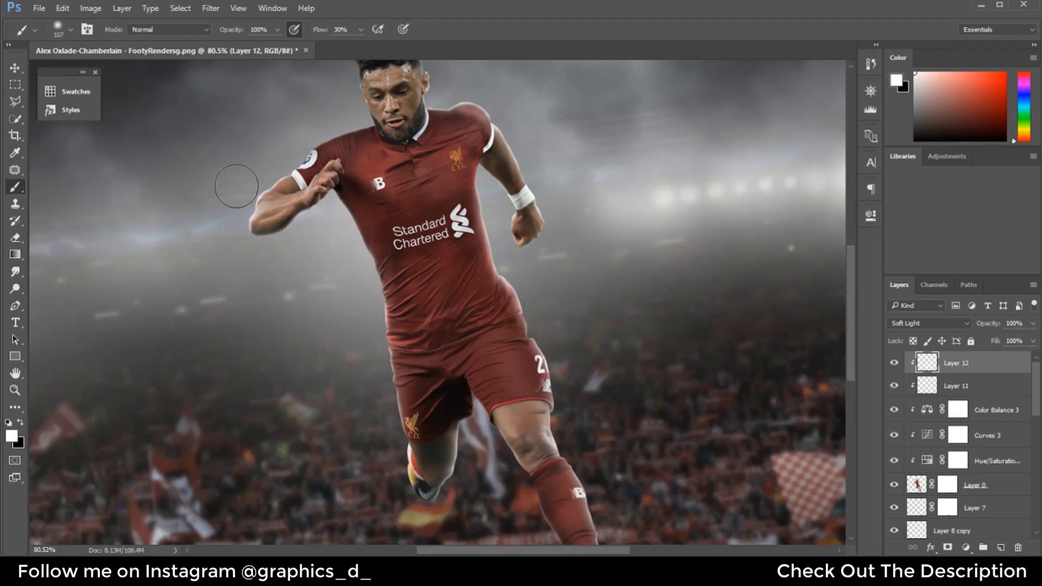
drag(293, 152, 307, 145)
scroll(350, 121, up, 3)
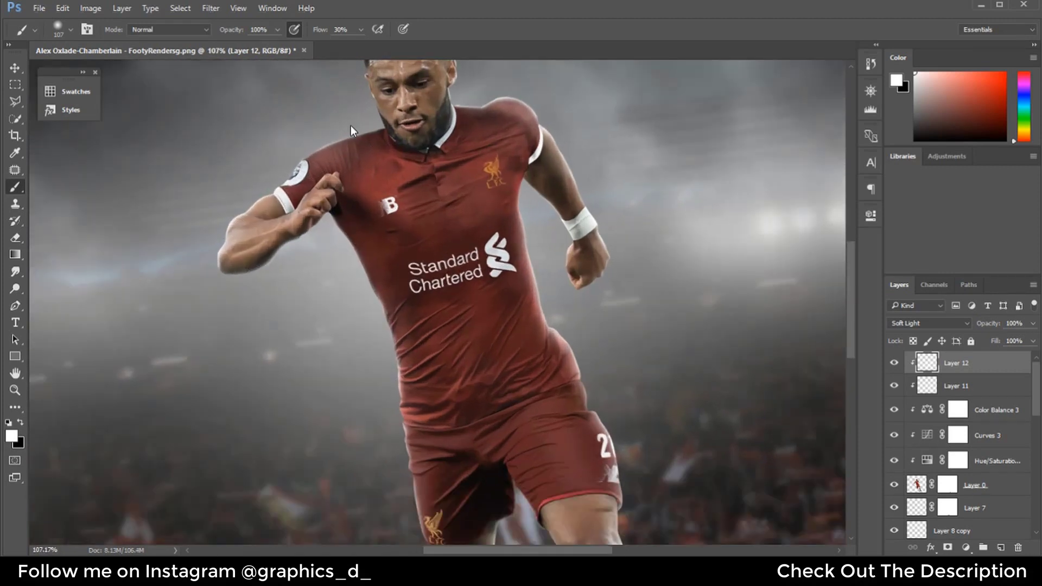
key(alt+bracketleft)
Paint faint black strokes on Layer 11's mask with a ~60 px brush at low flow
click(948, 548)
key(x)
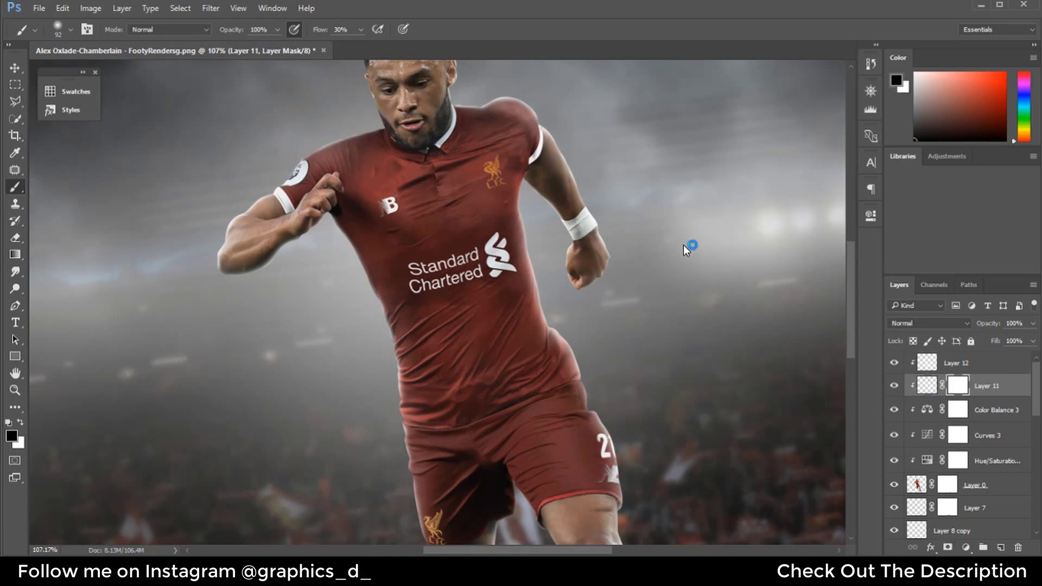
scroll(551, 138, up, 3)
key(bracketleft)
key(bracketleft)
key(bracketleft)
drag(482, 226, 575, 350)
drag(317, 25, 298, 38)
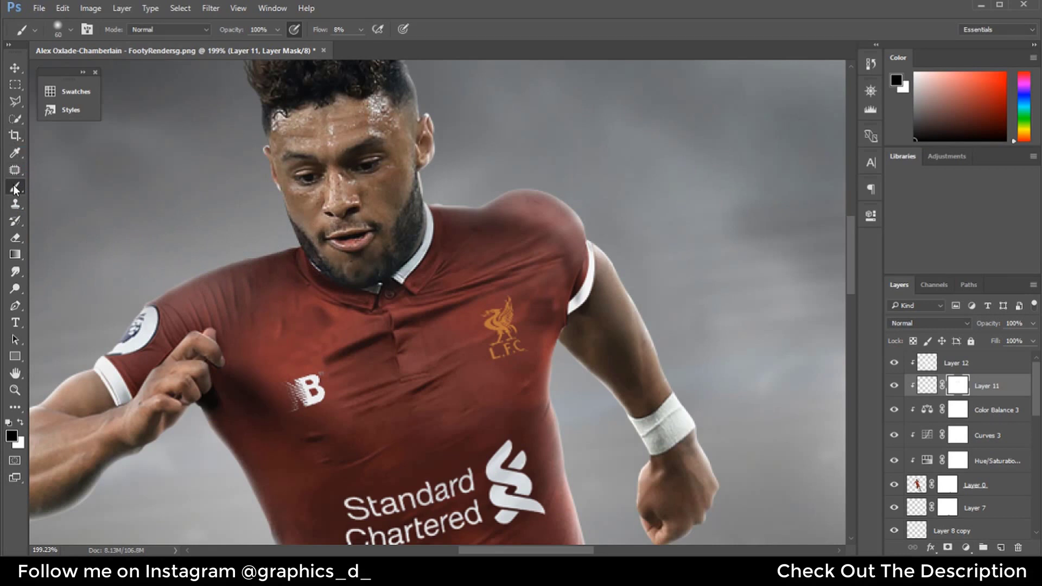
Brush soft white light over the shoulder and arm edges on Layer 12 with an ~82 px brush
key(alt+bracketright)
key(x)
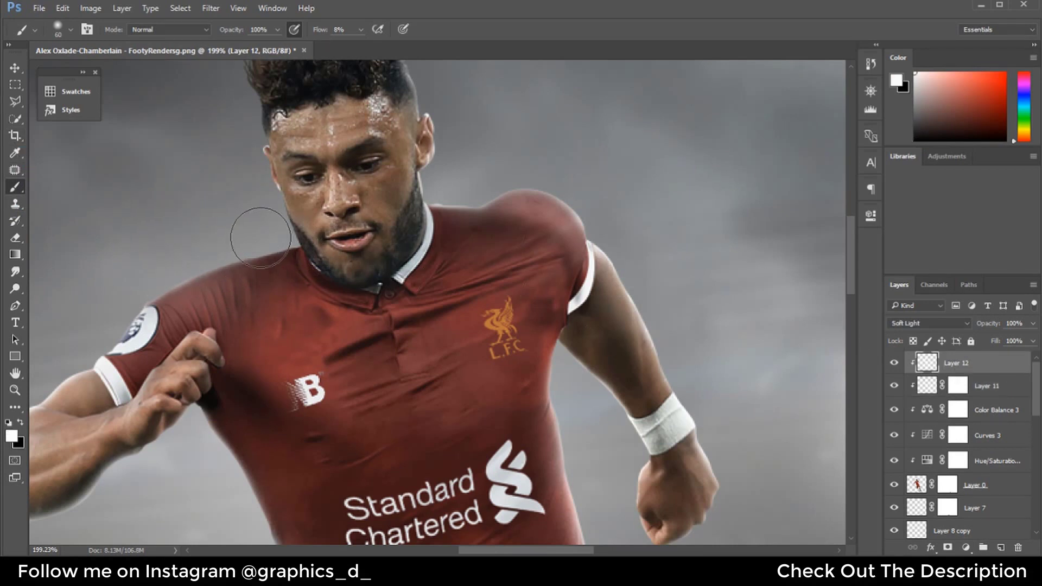
drag(274, 237, 356, 283)
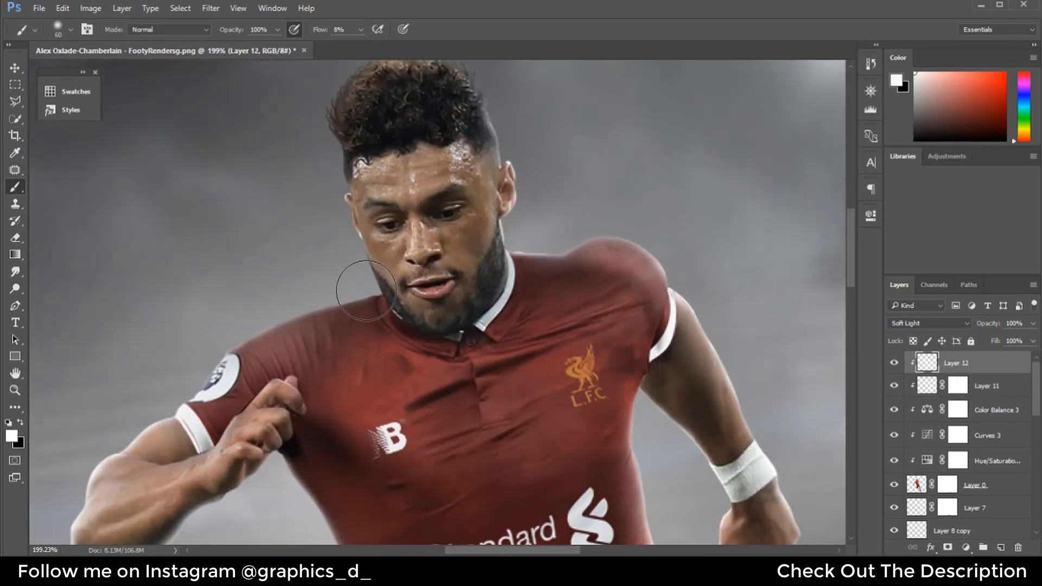
scroll(326, 81, down, 4)
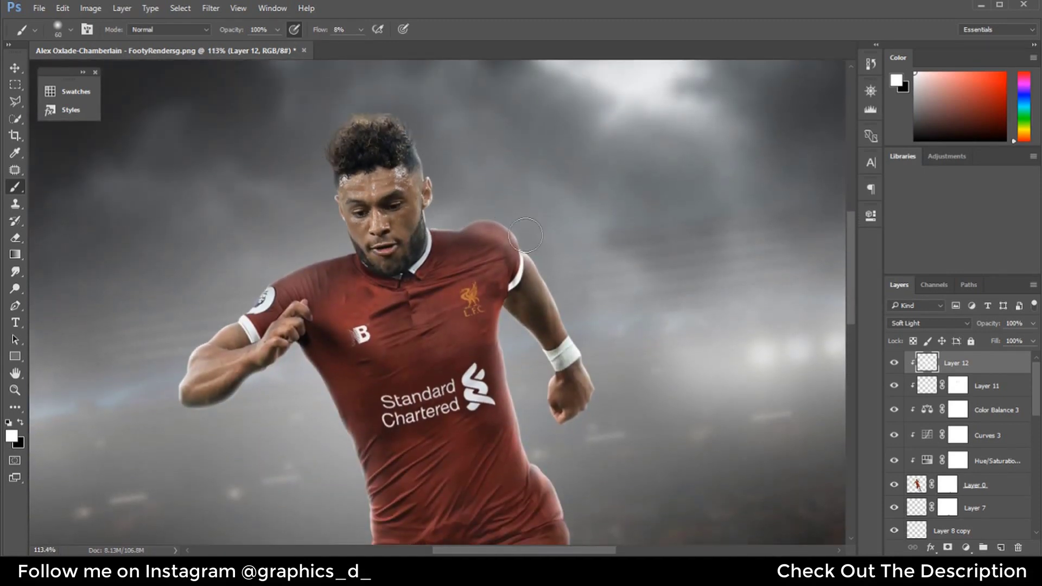
scroll(526, 236, down, 2)
drag(527, 222, 517, 228)
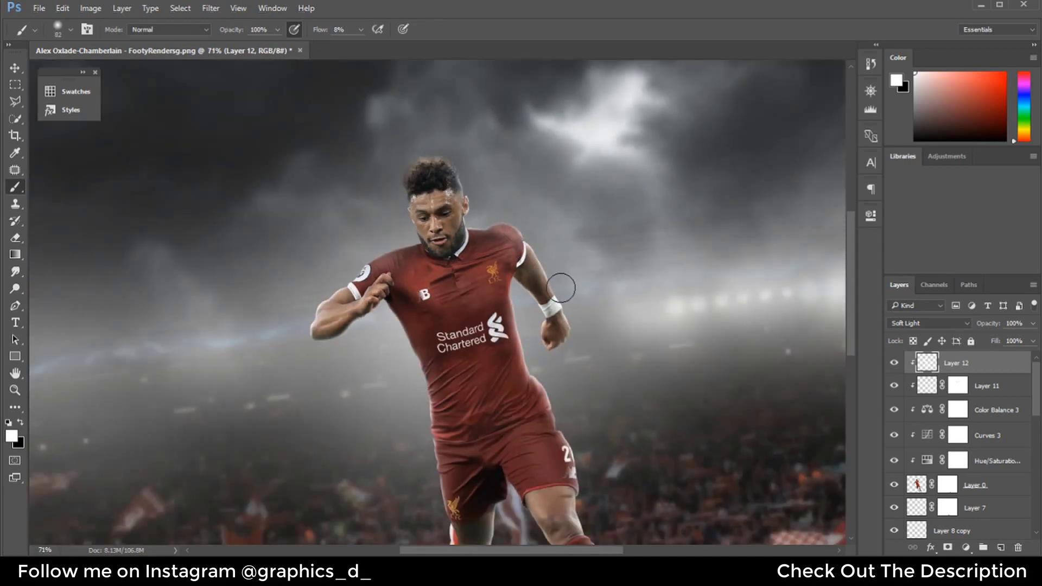
scroll(572, 267, down, 2)
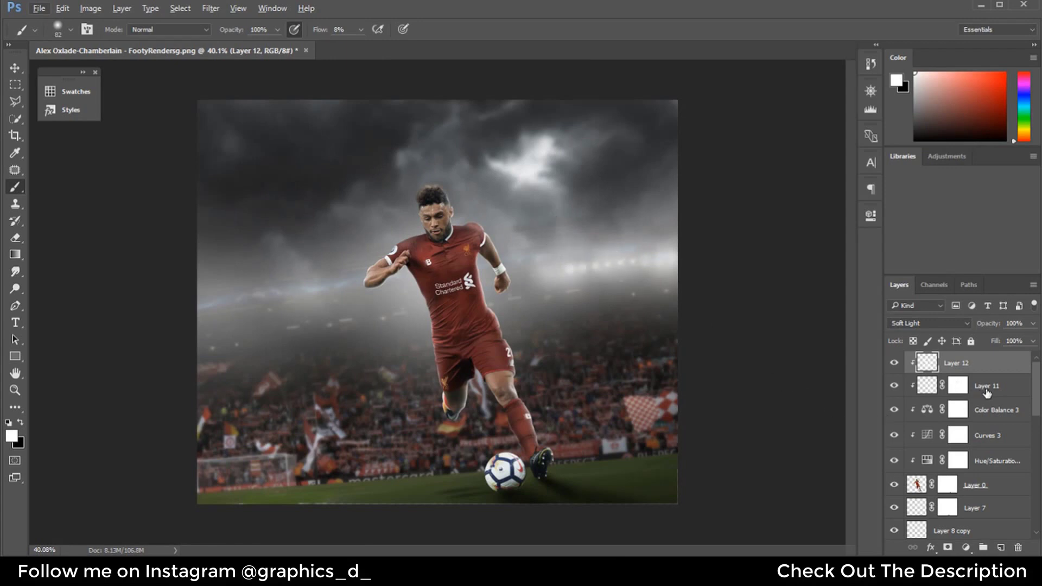
Add an empty Layer 13 clipped above Layer 11
click(987, 387)
click(1003, 549)
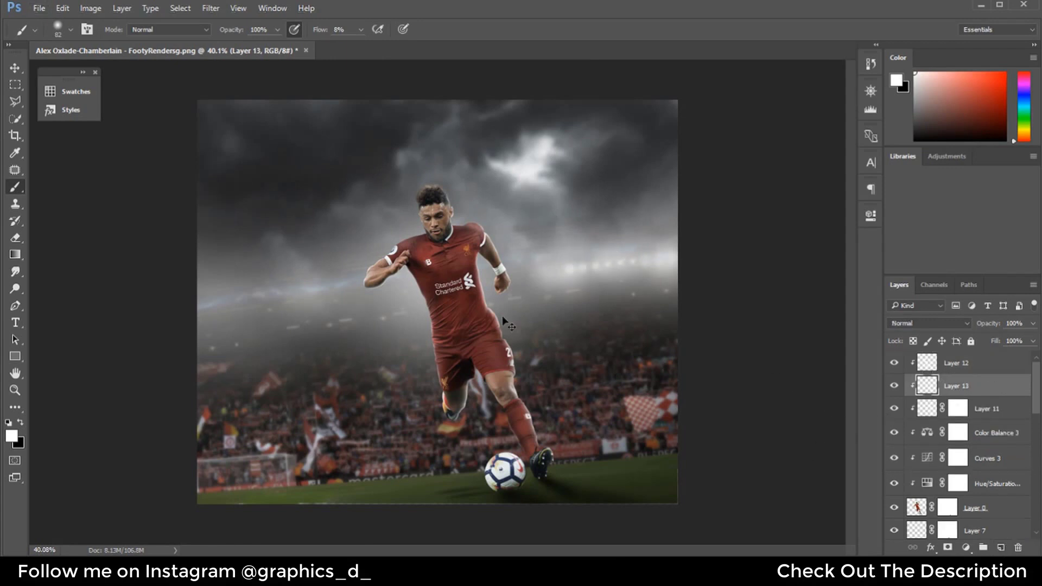
drag(459, 253, 478, 262)
scroll(958, 492, down, 3)
Add a new Layer 14 above Layer 7, beneath the player
click(999, 474)
click(1002, 548)
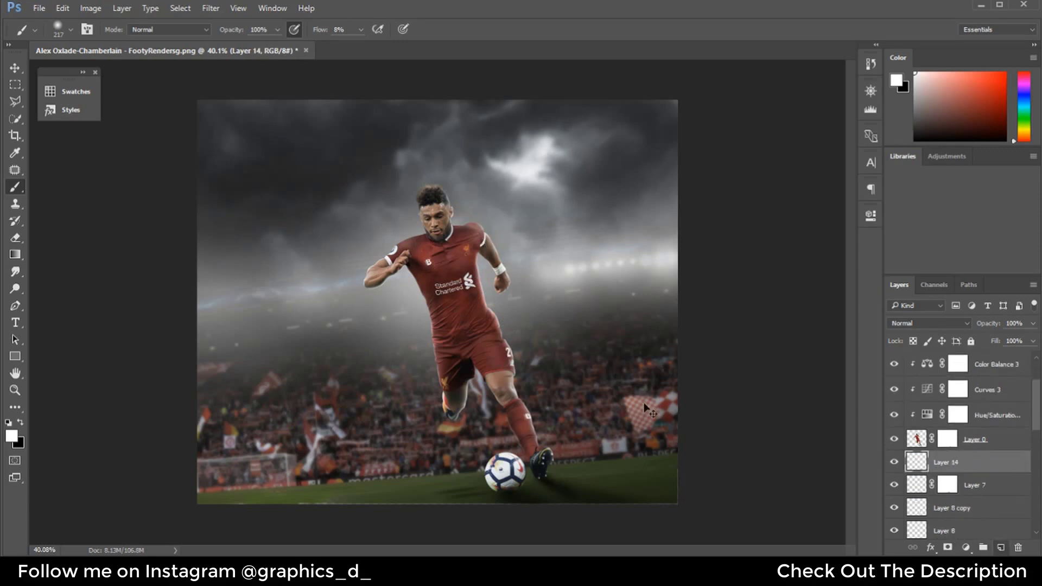
drag(510, 311, 489, 281)
Choose a large soft cloud brush at about 529 px and paint faint white mist behind the player
right_click(490, 281)
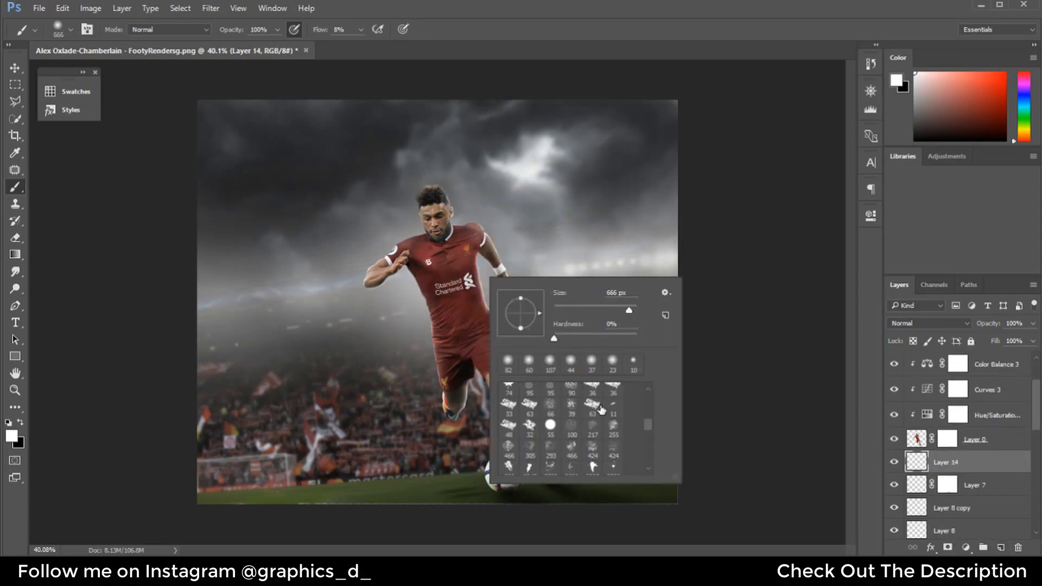
scroll(602, 410, up, 2)
scroll(601, 410, up, 2)
scroll(603, 409, up, 2)
scroll(604, 407, up, 2)
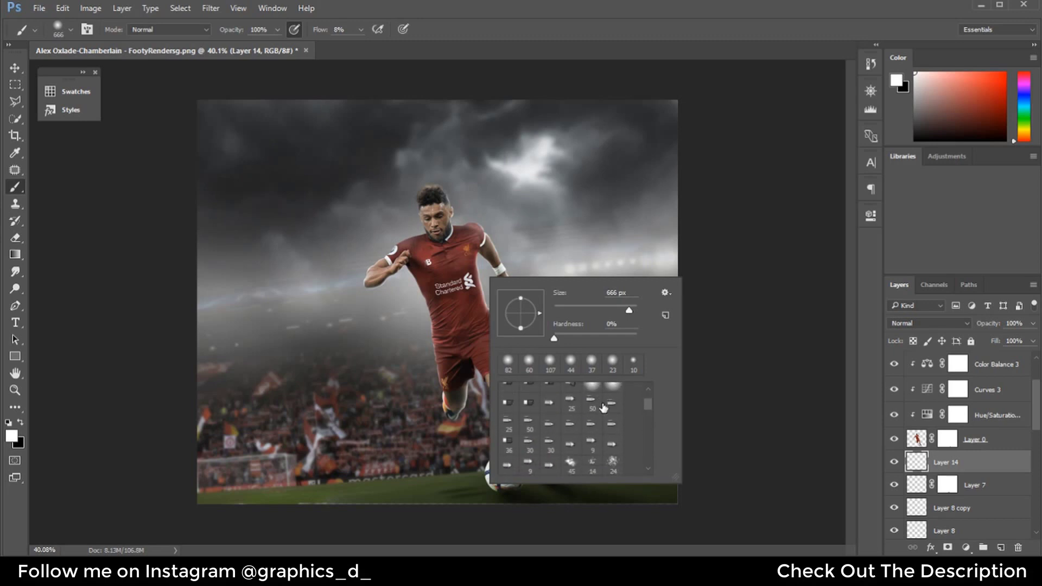
scroll(605, 410, down, 2)
scroll(611, 415, down, 2)
scroll(615, 424, down, 2)
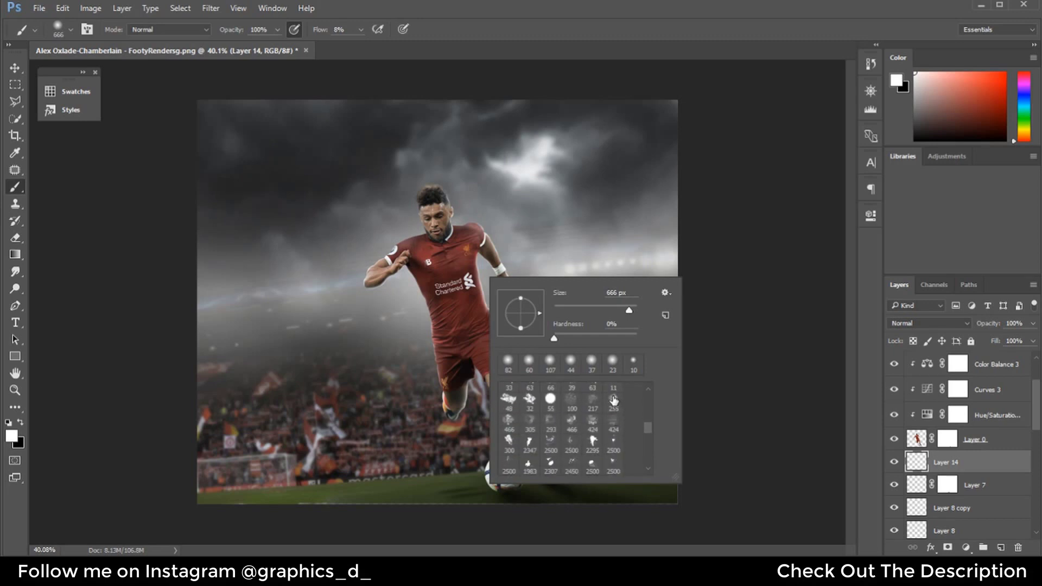
key(Return)
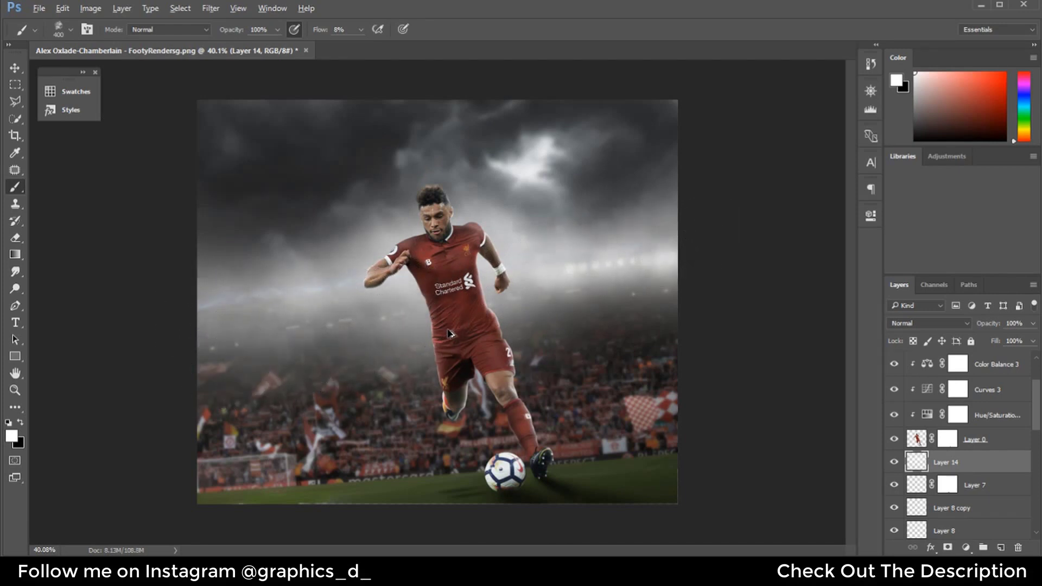
drag(400, 353, 428, 354)
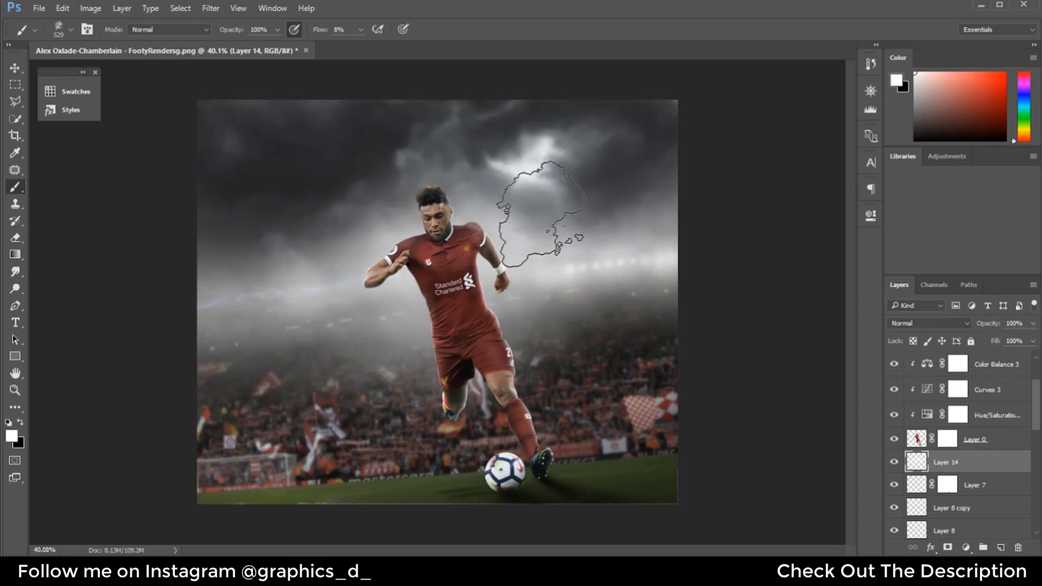
scroll(472, 229, up, 5)
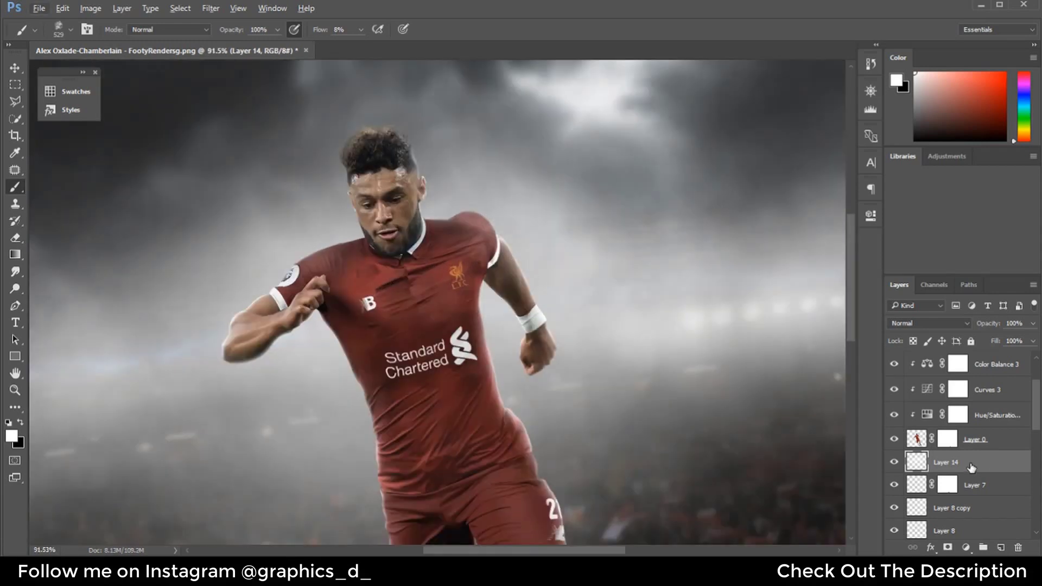
Select Layer 11's mask with black as the painting colour
scroll(959, 440, up, 3)
click(930, 383)
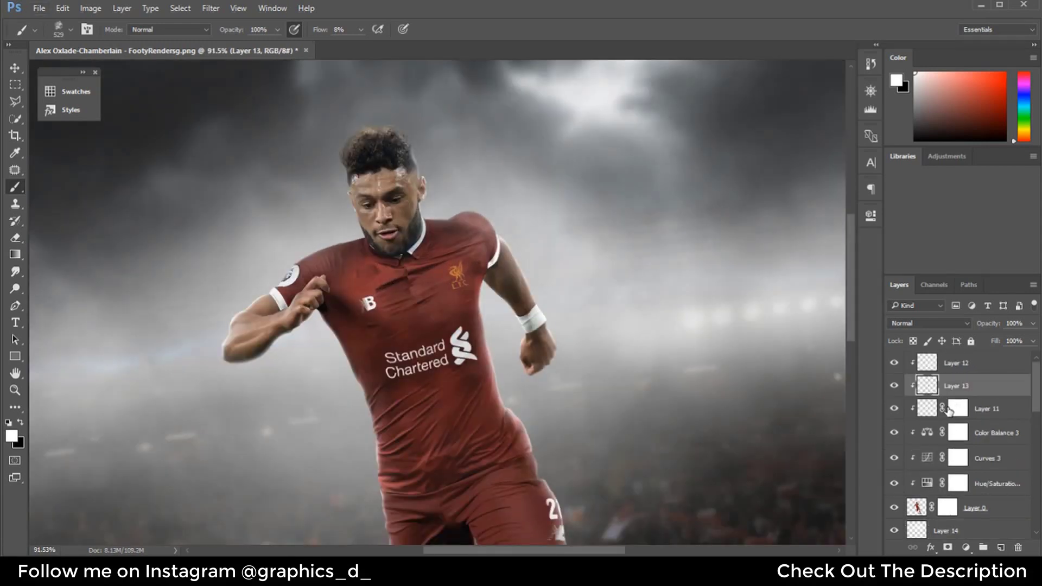
click(958, 408)
scroll(537, 346, up, 3)
key(x)
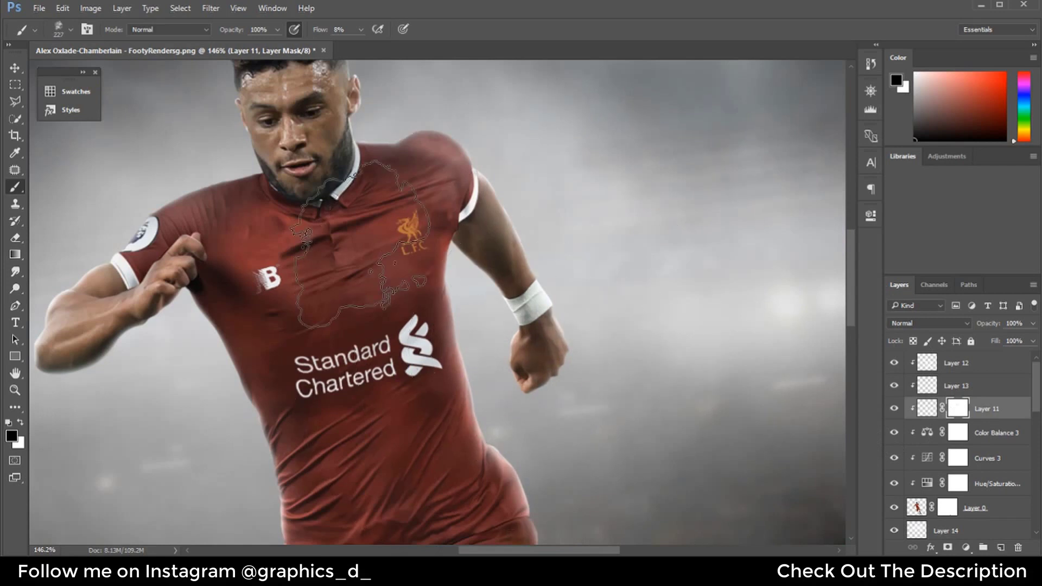
Paint faint mask strokes along the leg and sock edges with a soft round brush
drag(487, 384, 419, 273)
right_click(470, 285)
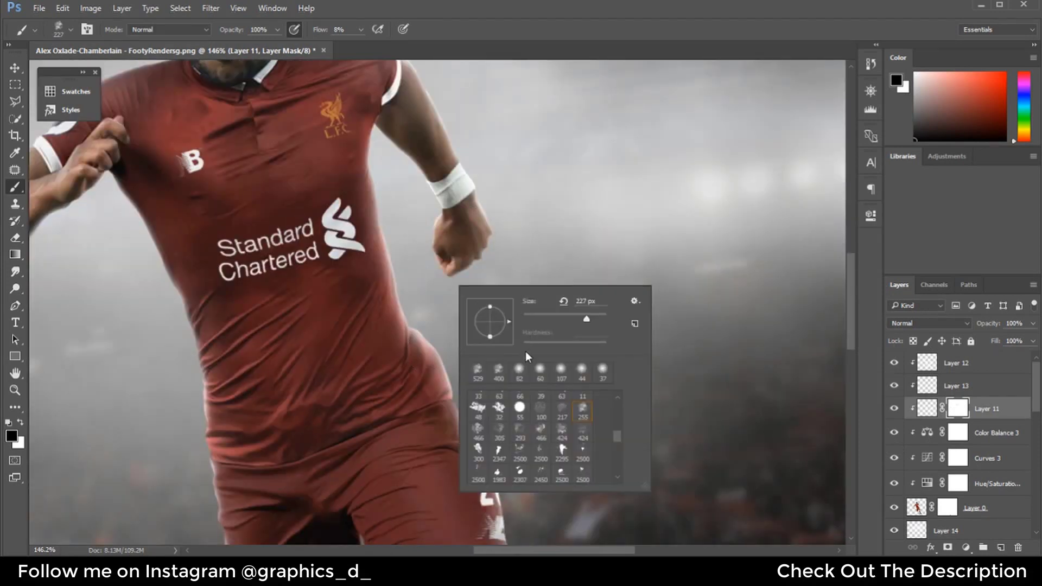
click(525, 350)
scroll(543, 272, down, 3)
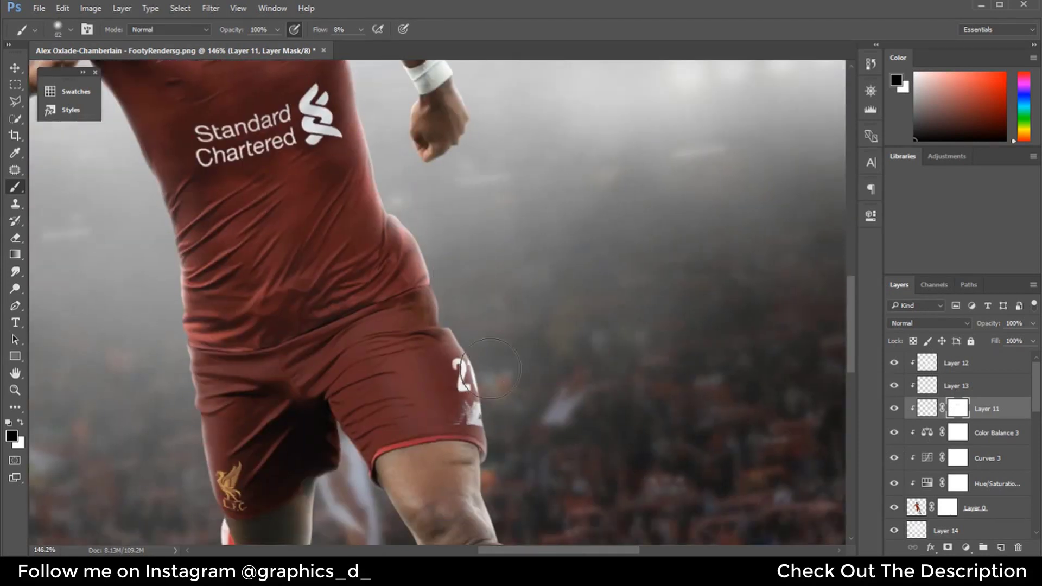
scroll(474, 241, down, 3)
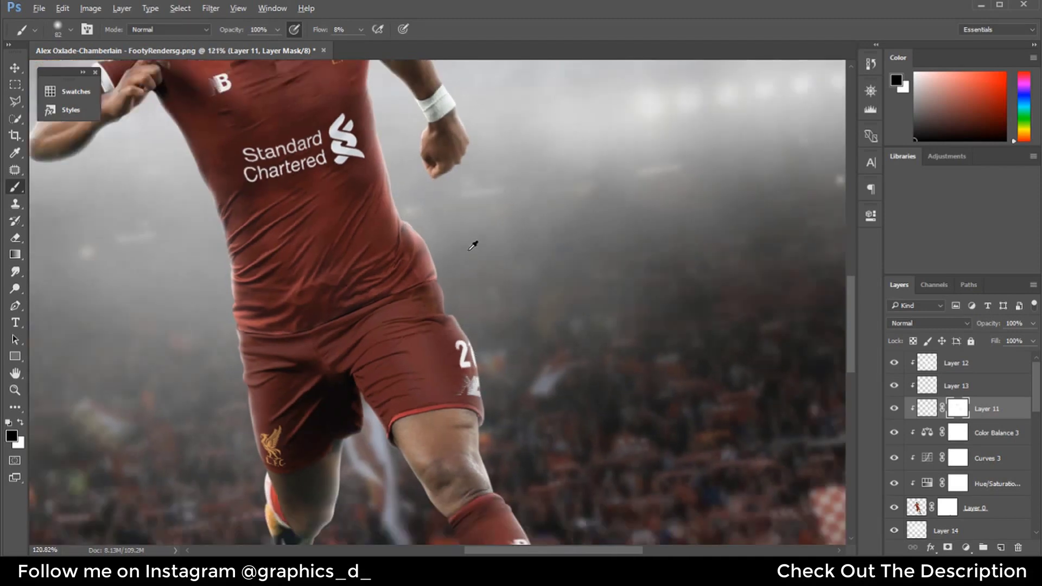
scroll(530, 369, down, 2)
scroll(519, 437, up, 3)
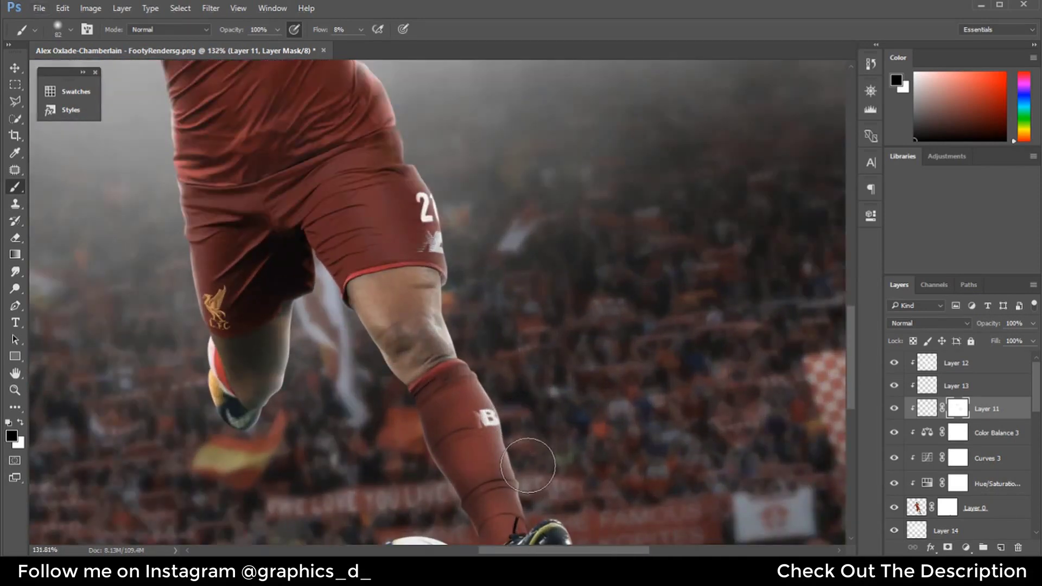
scroll(503, 374, down, 2)
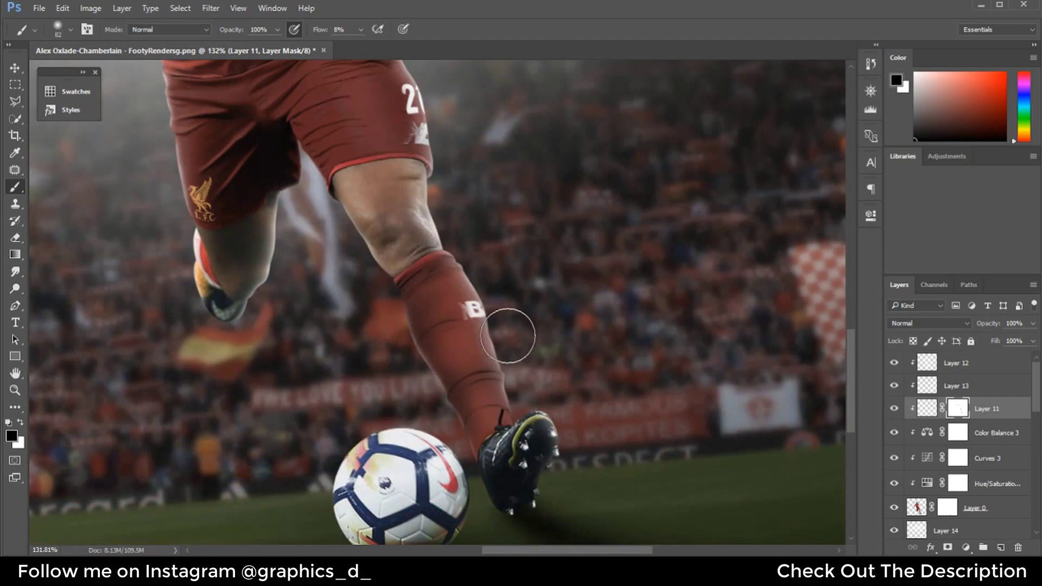
scroll(496, 338, up, 1)
scroll(424, 318, down, 1)
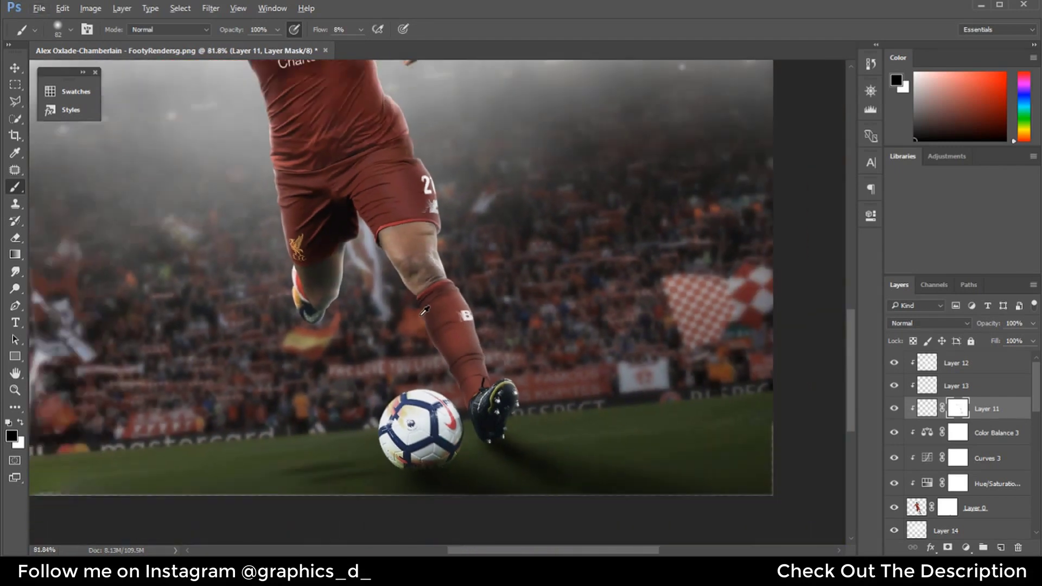
scroll(407, 307, down, 1)
scroll(385, 293, up, 1)
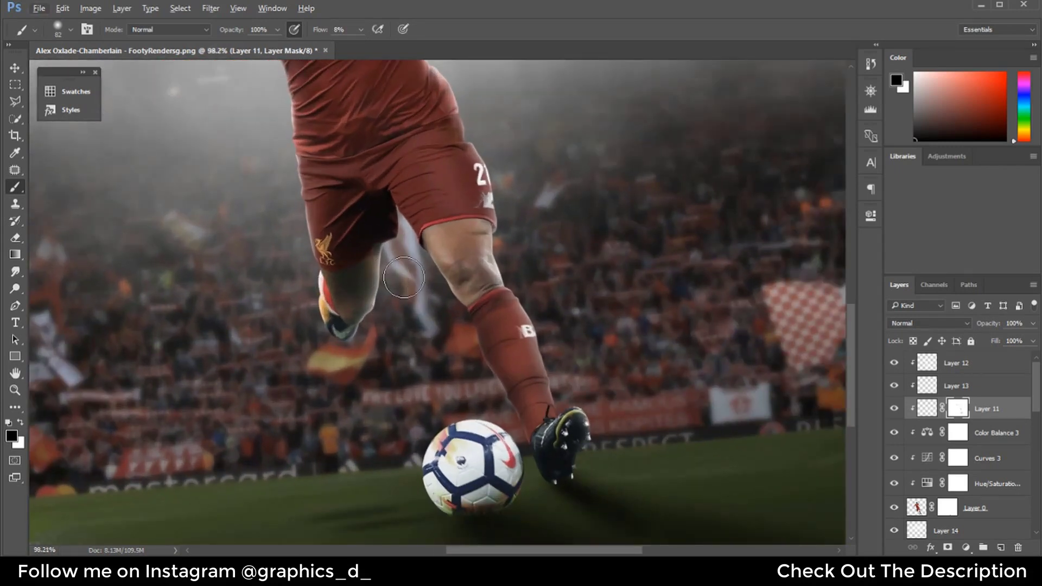
Create clipped Layer 15 and darken the boot's toe and studs in black with a 47 px brush
click(985, 549)
key(x)
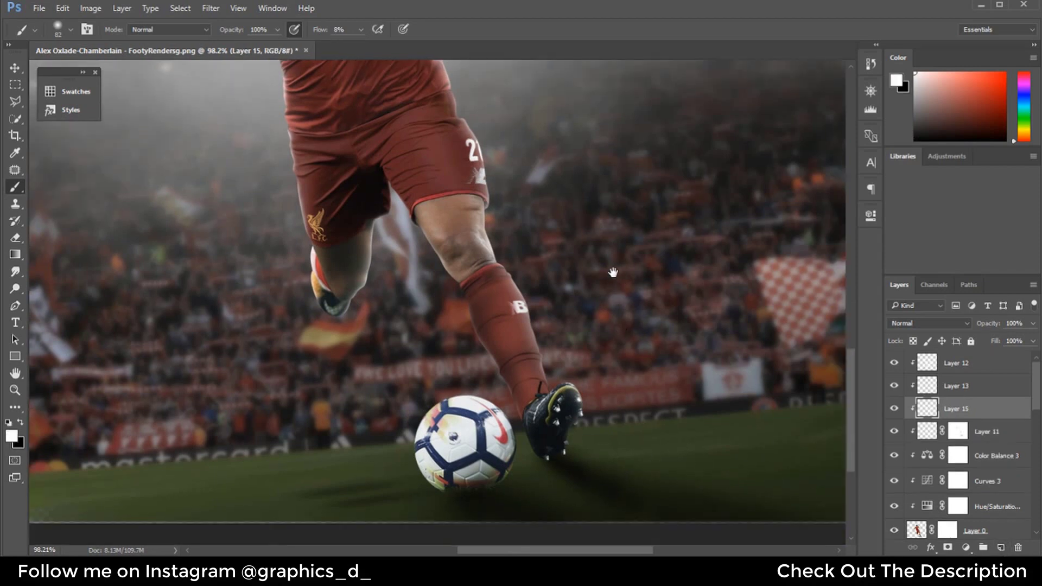
scroll(484, 302, down, 2)
scroll(467, 326, up, 5)
scroll(325, 414, up, 3)
key(x)
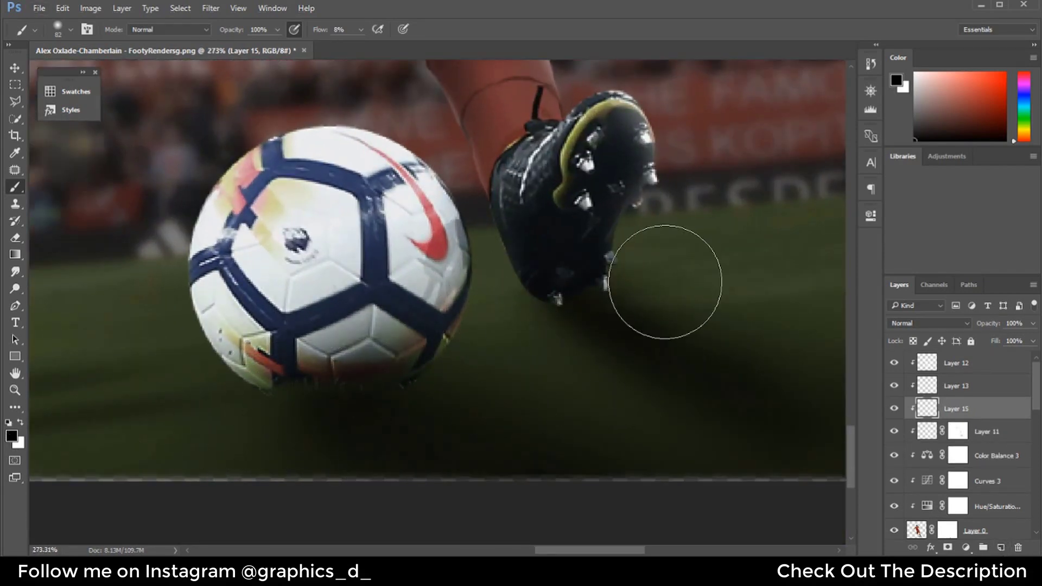
mouse_move(632, 292)
mouse_down()
mouse_move(561, 326)
mouse_move(595, 329)
mouse_up()
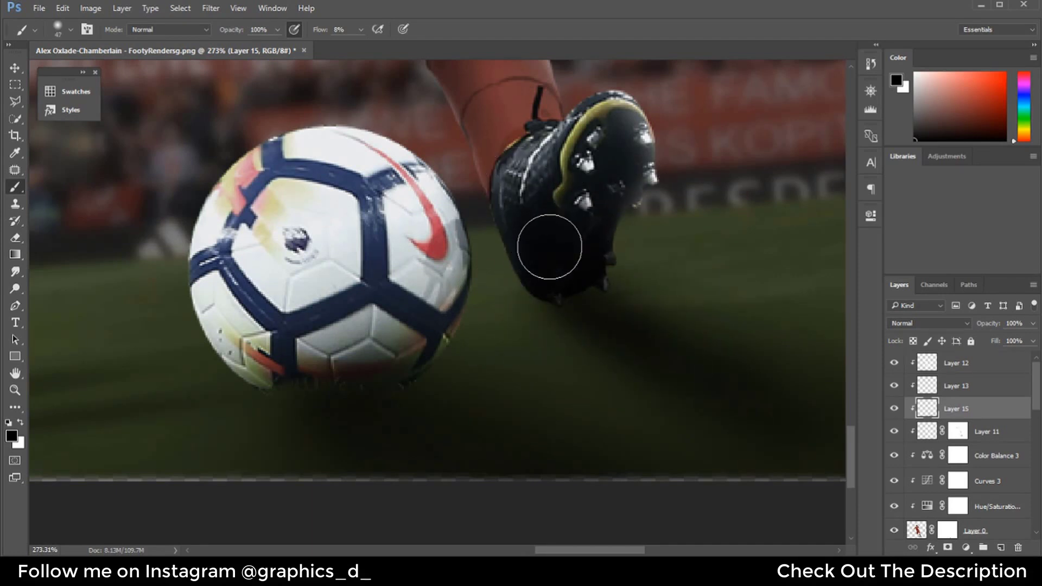
drag(605, 186, 620, 165)
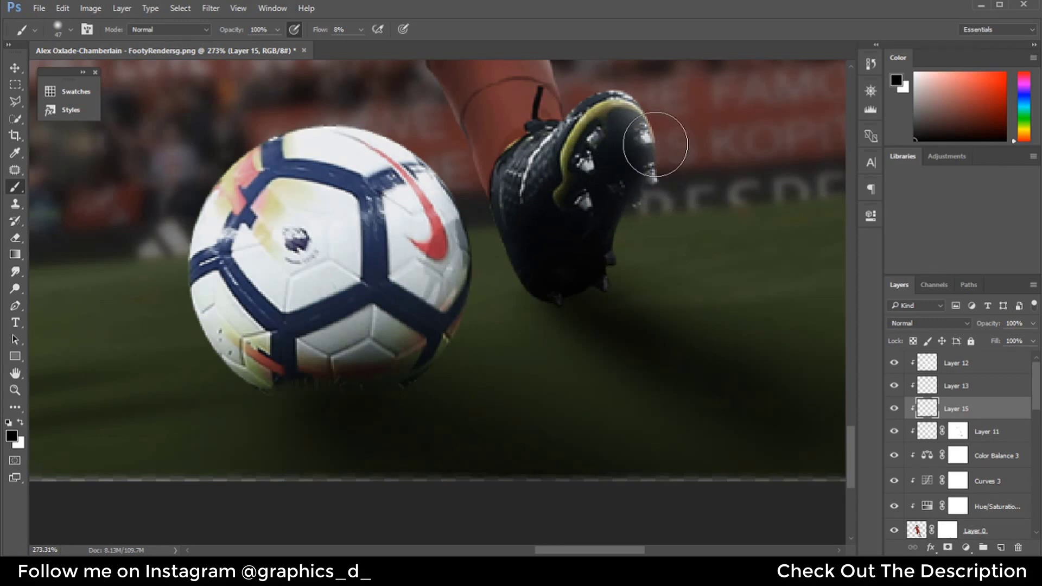
scroll(663, 140, up, 2)
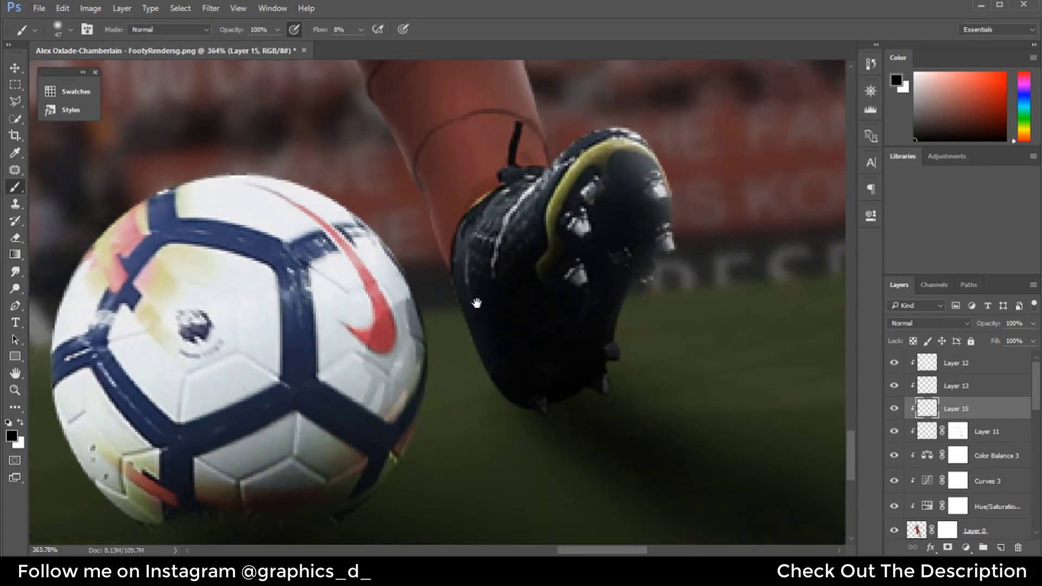
scroll(543, 271, up, 4)
Briefly select Layer 13 in white, shrink the brush to 20 px, then return to Layer 15 in black
click(976, 390)
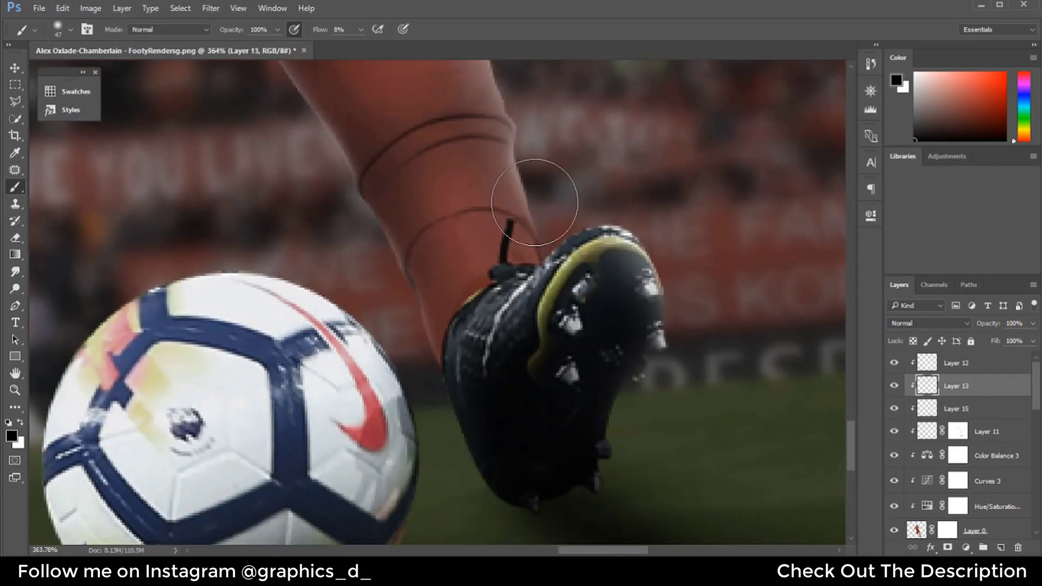
key(x)
alt+right_click(632, 198)
drag(632, 199, 650, 225)
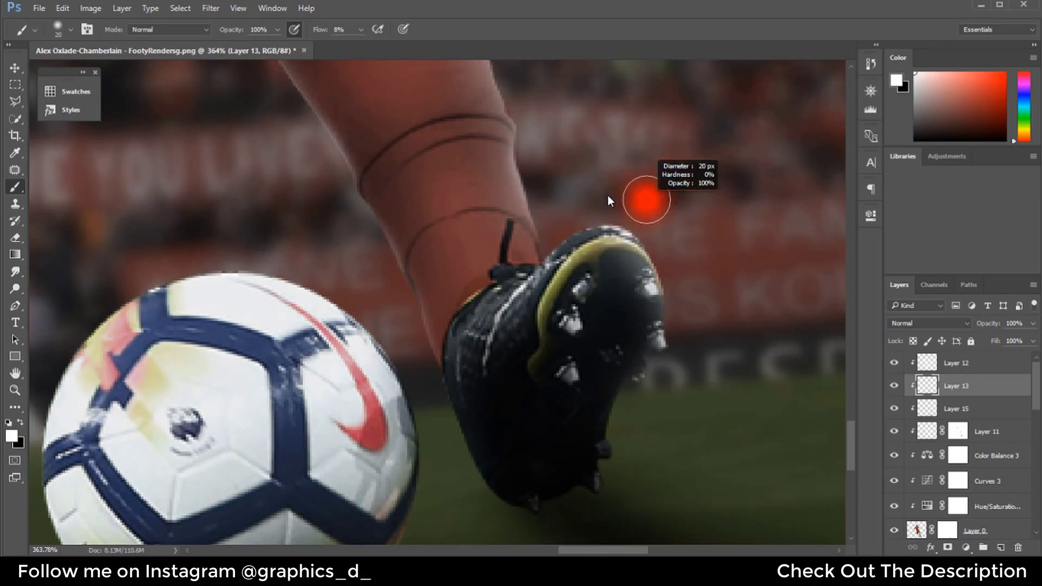
click(964, 409)
key(x)
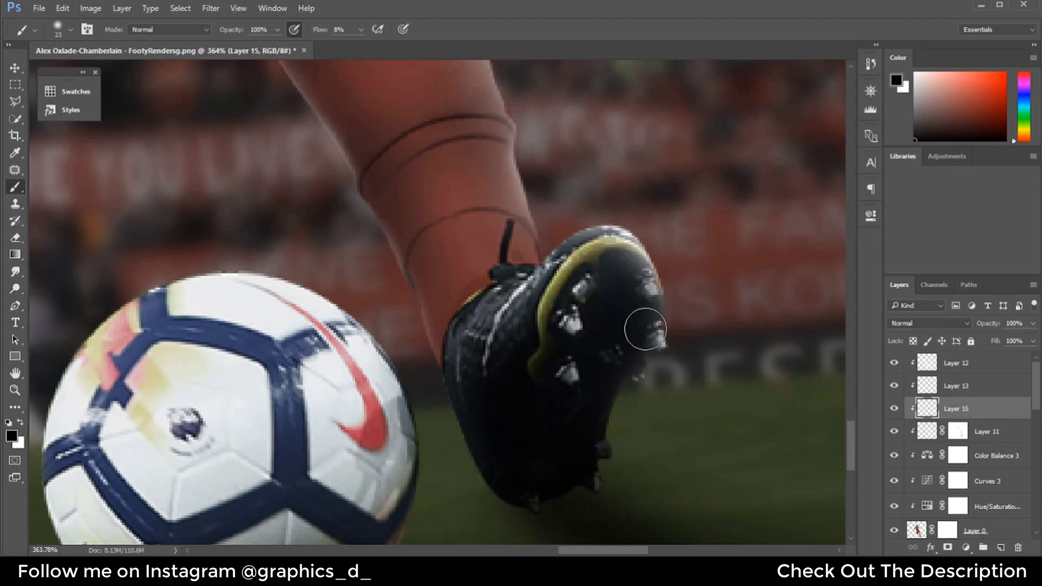
scroll(650, 317, down, 5)
scroll(651, 316, down, 3)
Create Layer 16 beneath the player and paint a large black blob with a 327 px brush
scroll(652, 315, down, 2)
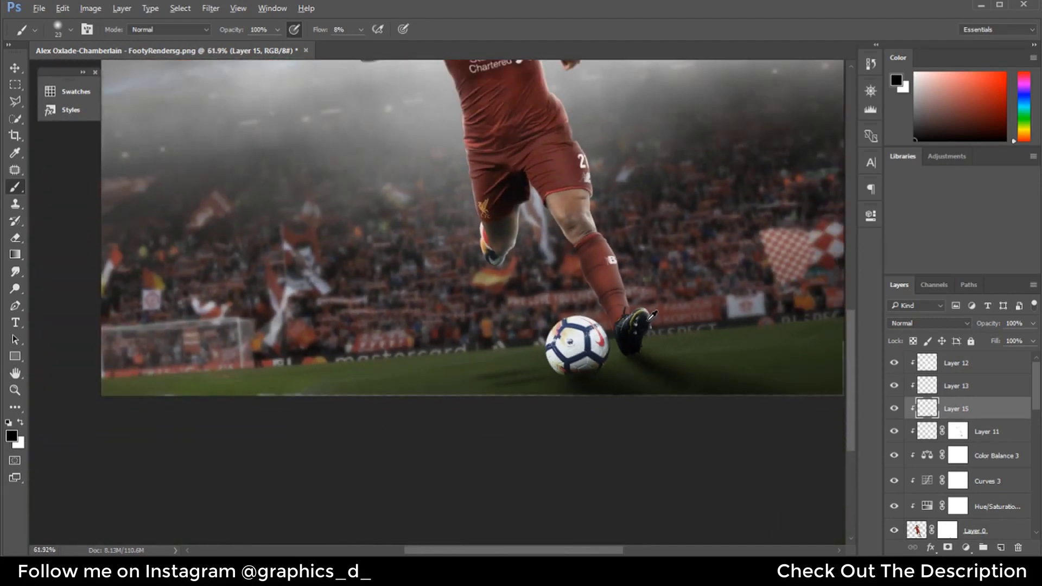
scroll(690, 376, up, 2)
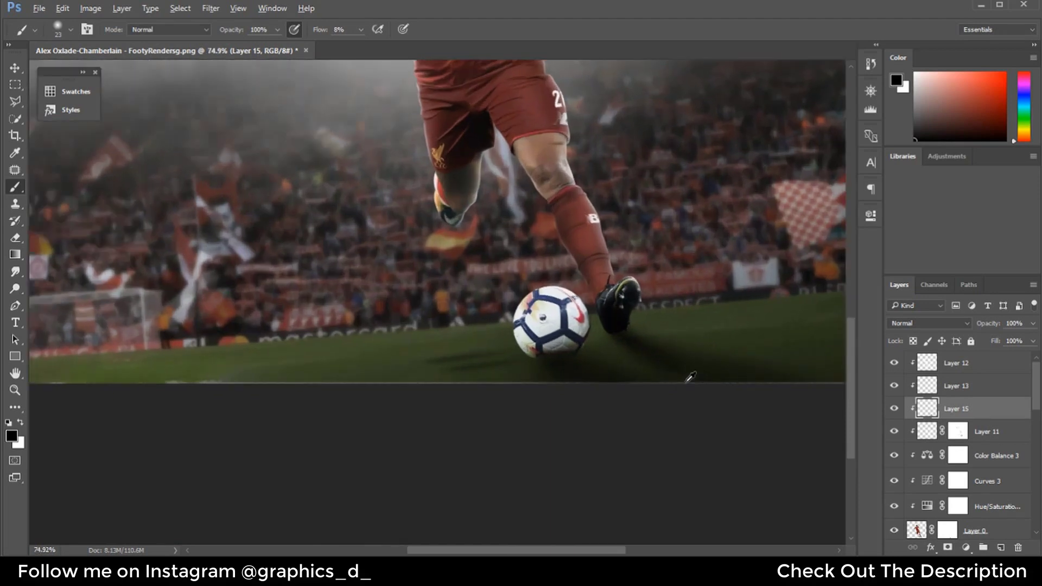
scroll(978, 460, down, 3)
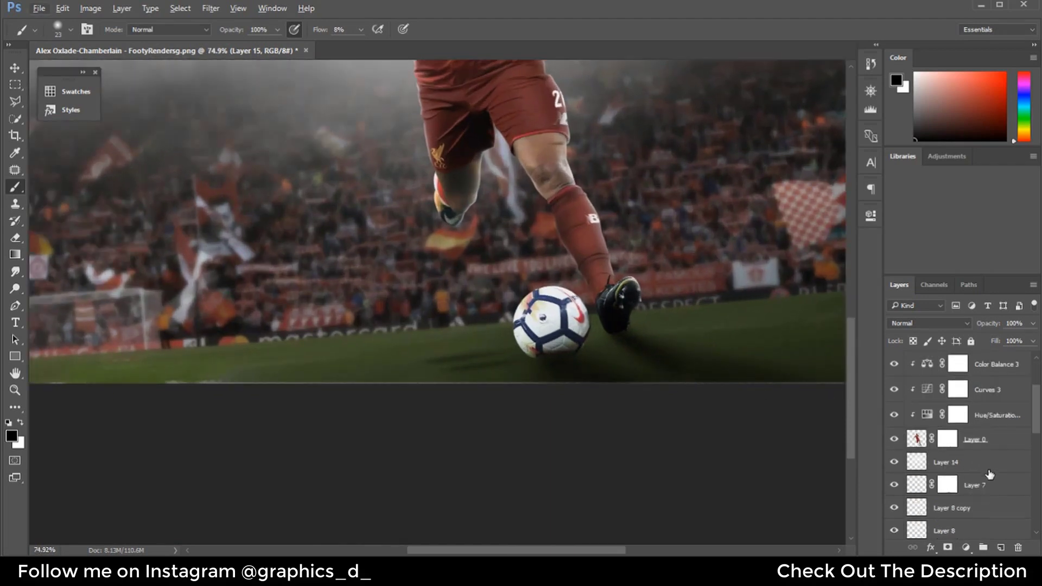
click(976, 442)
ctrl+click(1001, 547)
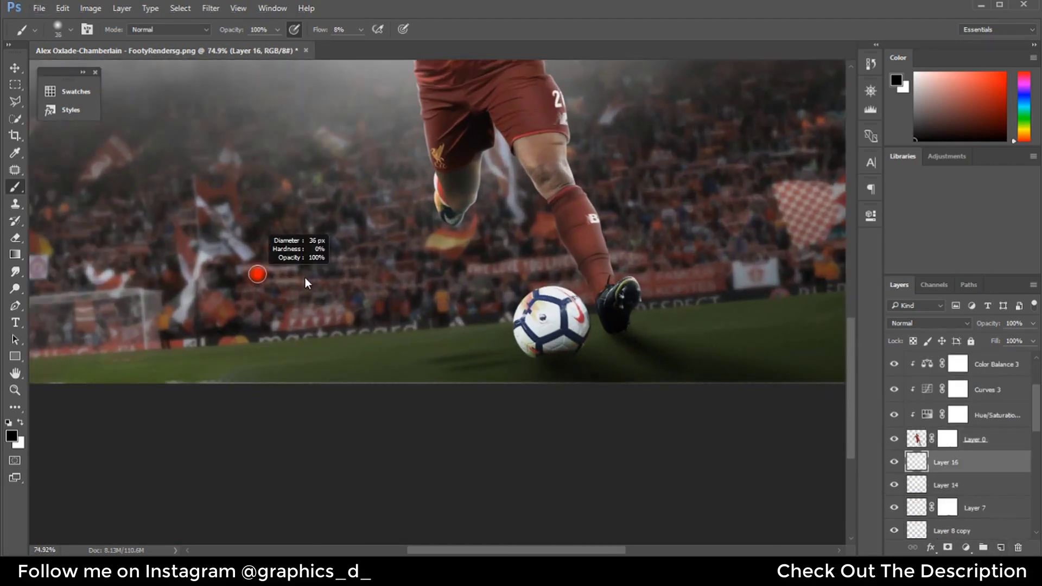
drag(305, 278, 267, 266)
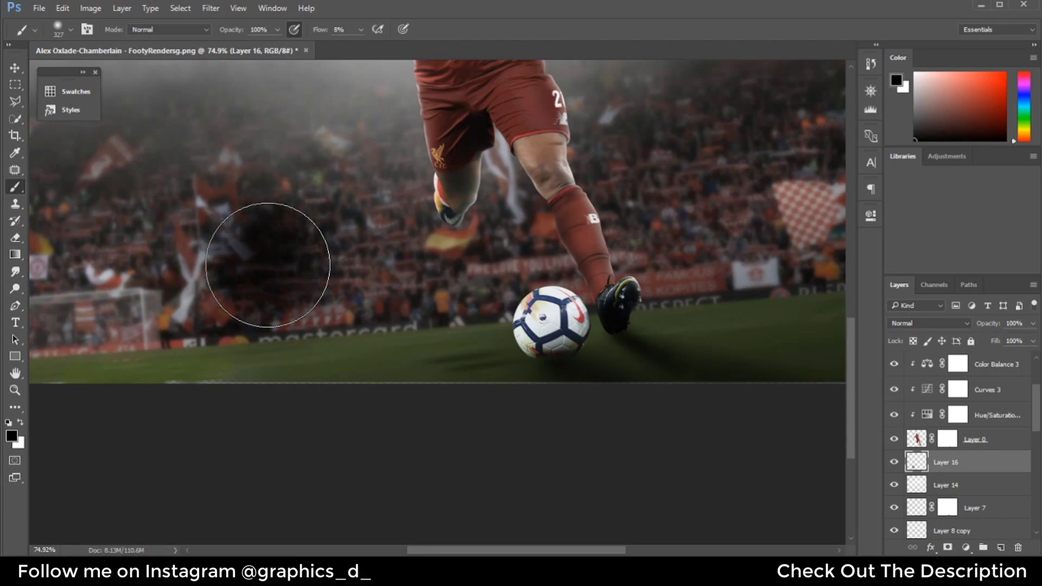
Squash the black blob flat, move it down near the ball and shrink it to a third its width
key(ctrl+t)
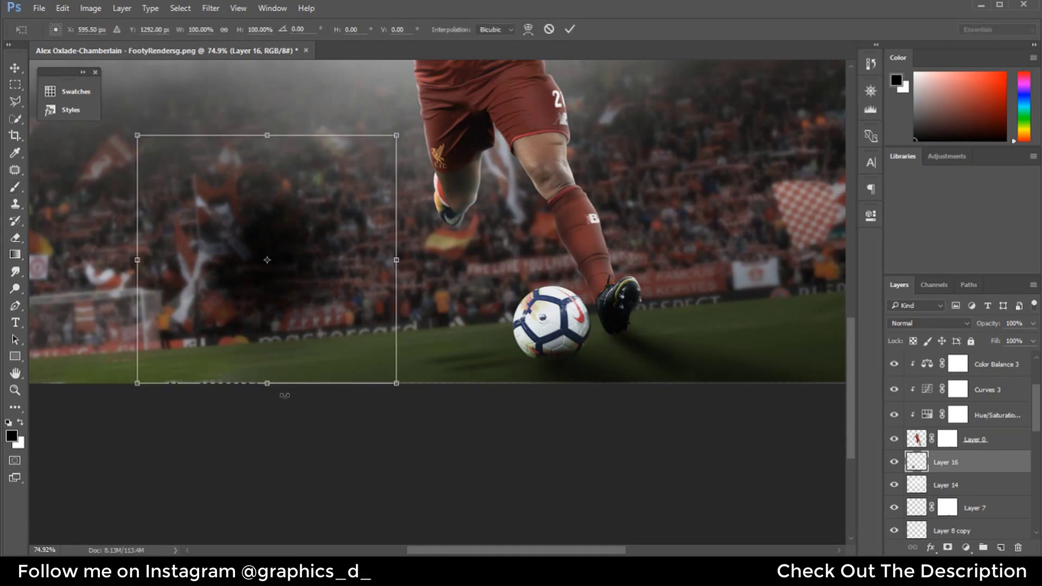
drag(267, 360, 280, 171)
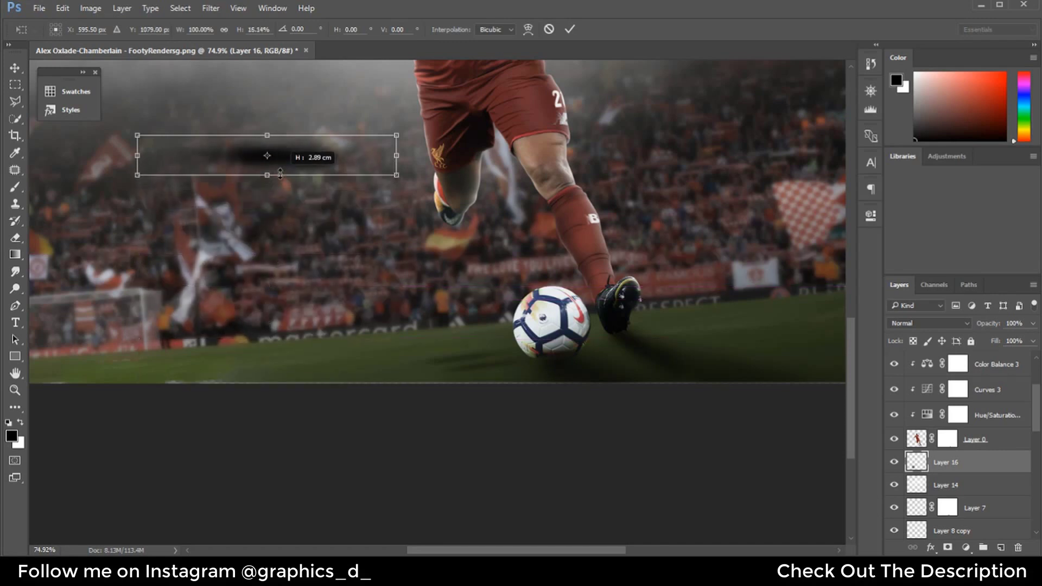
click(14, 67)
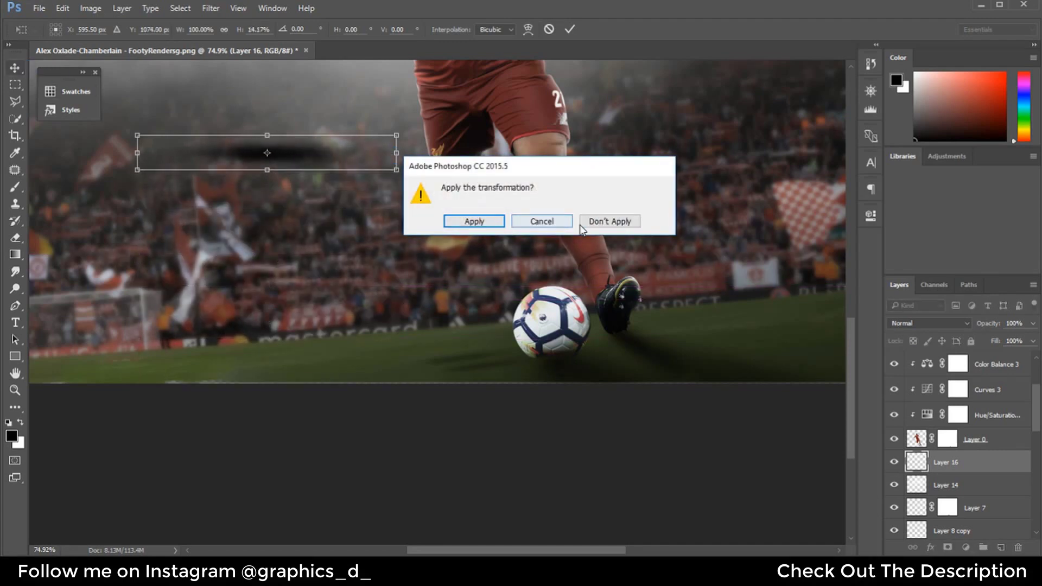
click(541, 221)
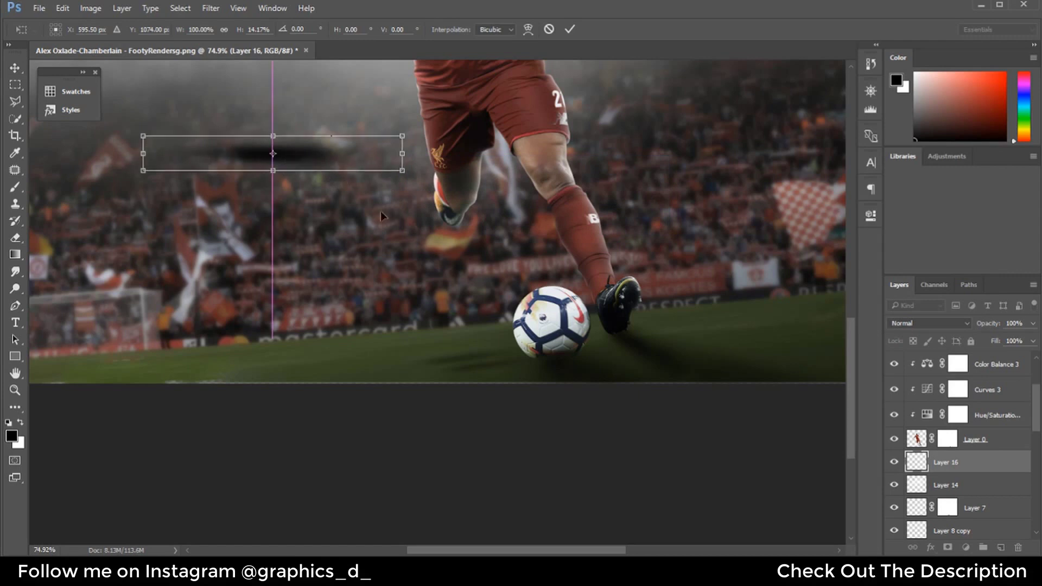
mouse_move(315, 169)
mouse_down()
mouse_move(609, 344)
mouse_move(704, 357)
mouse_up()
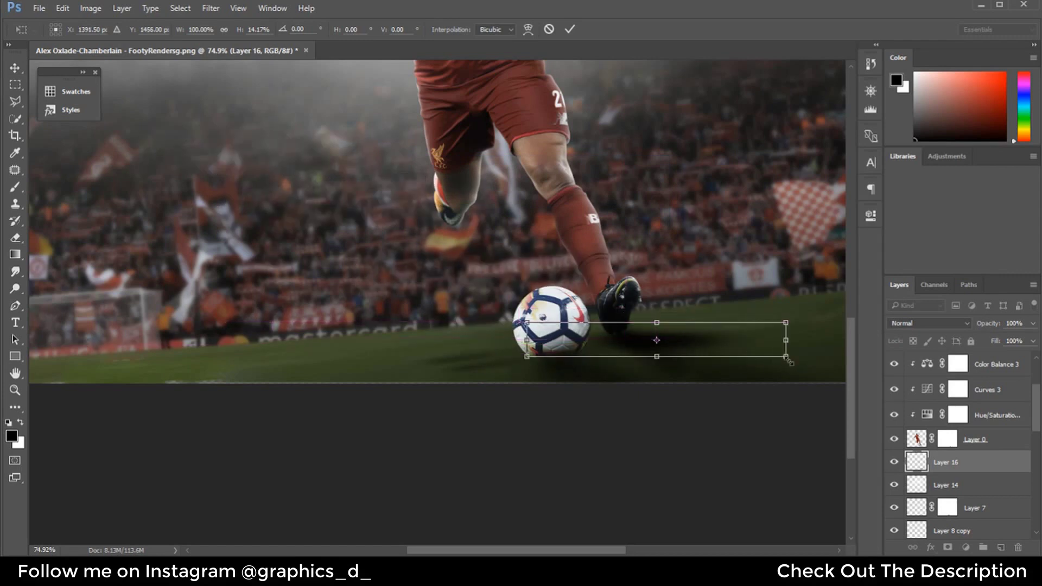
drag(786, 356, 757, 349)
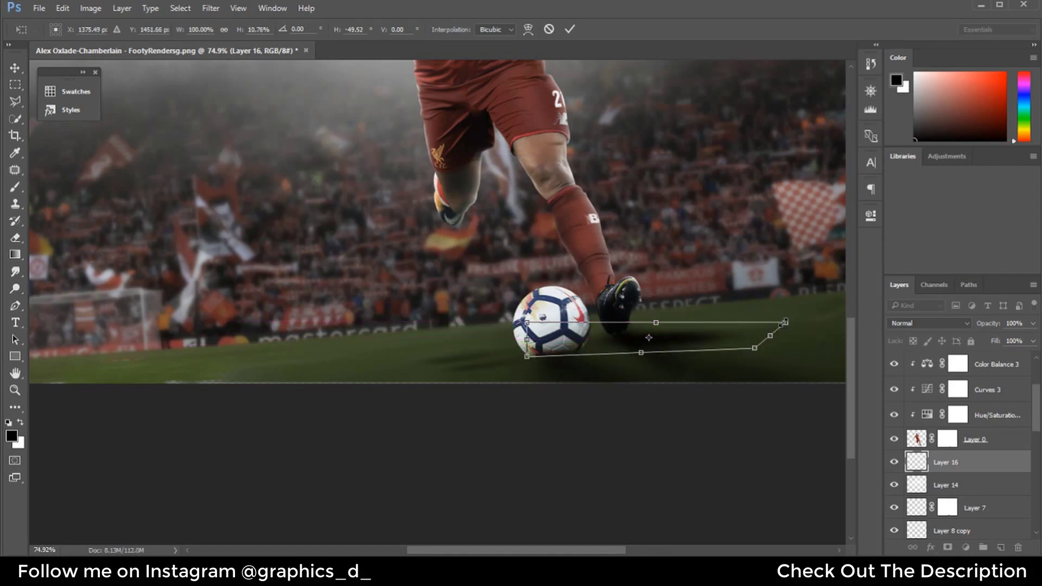
key(ctrl+z)
drag(793, 316, 699, 333)
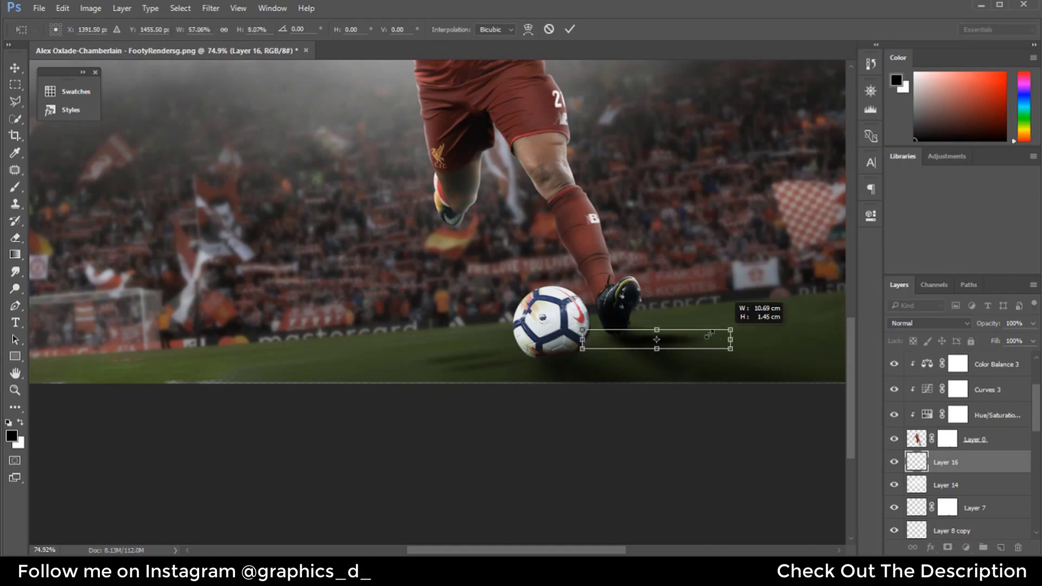
Thin, tilt and narrow the shadow strip, place it beneath the boot and commit the transform
scroll(738, 341, up, 3)
scroll(738, 341, up, 2)
scroll(582, 351, up, 1)
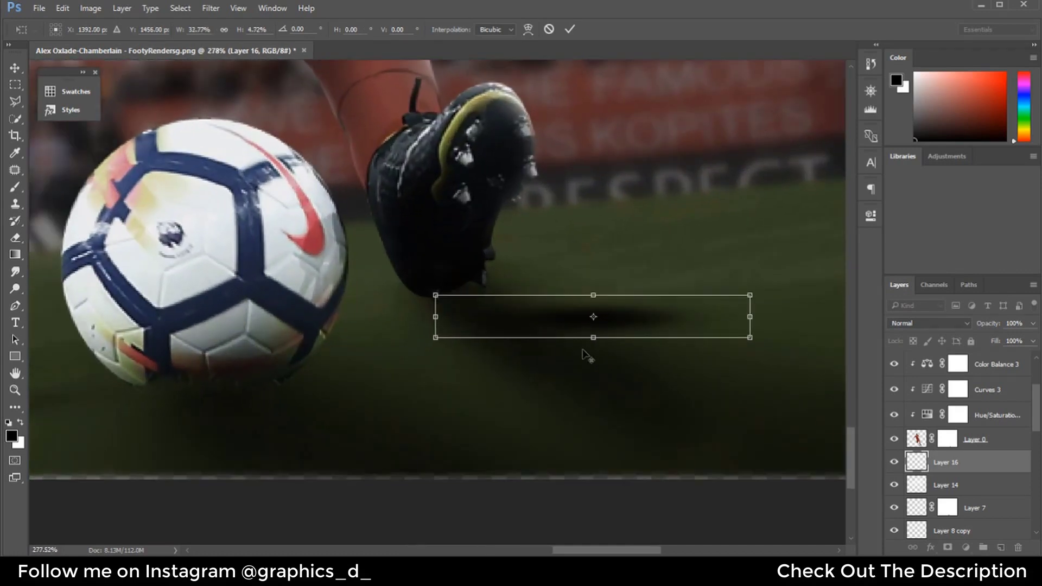
drag(594, 337, 497, 305)
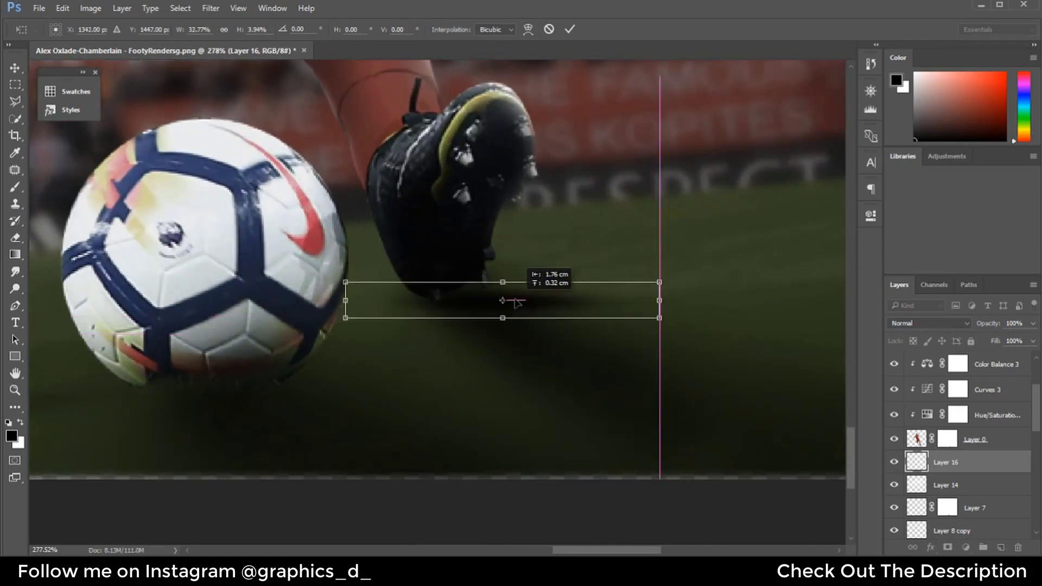
mouse_move(684, 298)
mouse_down()
mouse_move(668, 376)
mouse_move(686, 344)
mouse_move(688, 285)
mouse_up()
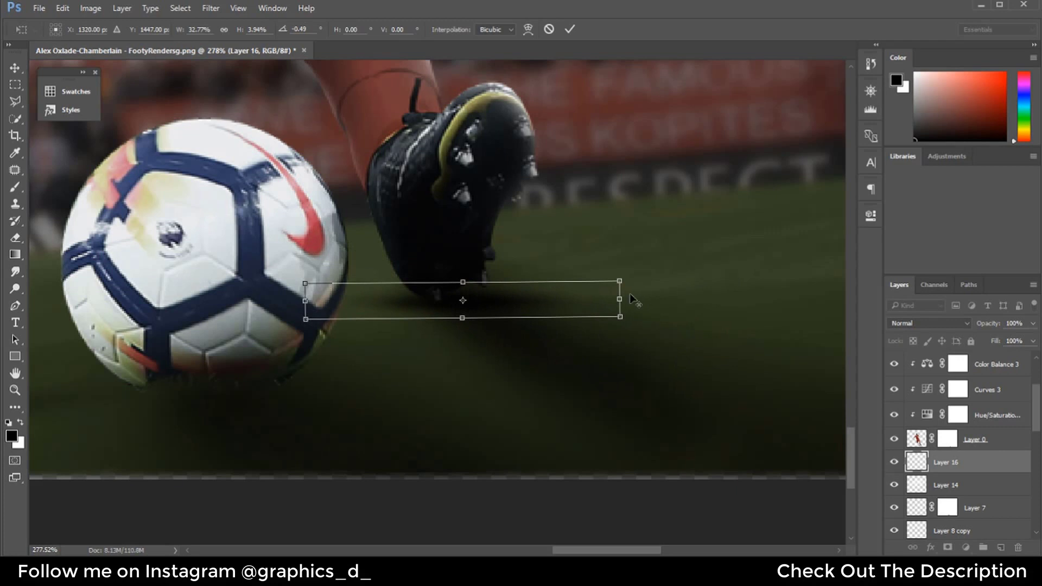
drag(620, 299, 584, 300)
drag(516, 299, 497, 295)
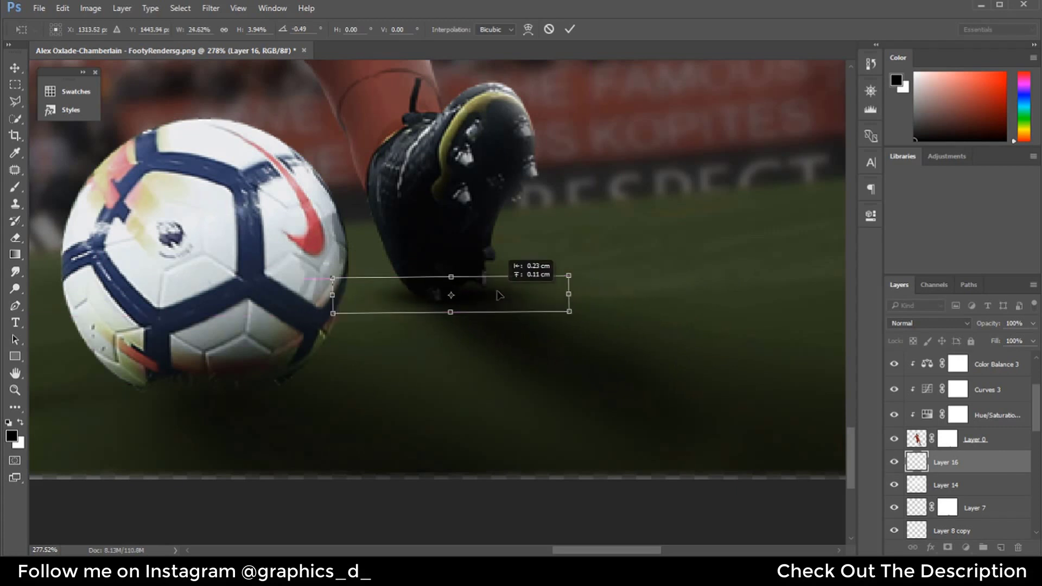
key(Return)
key(b)
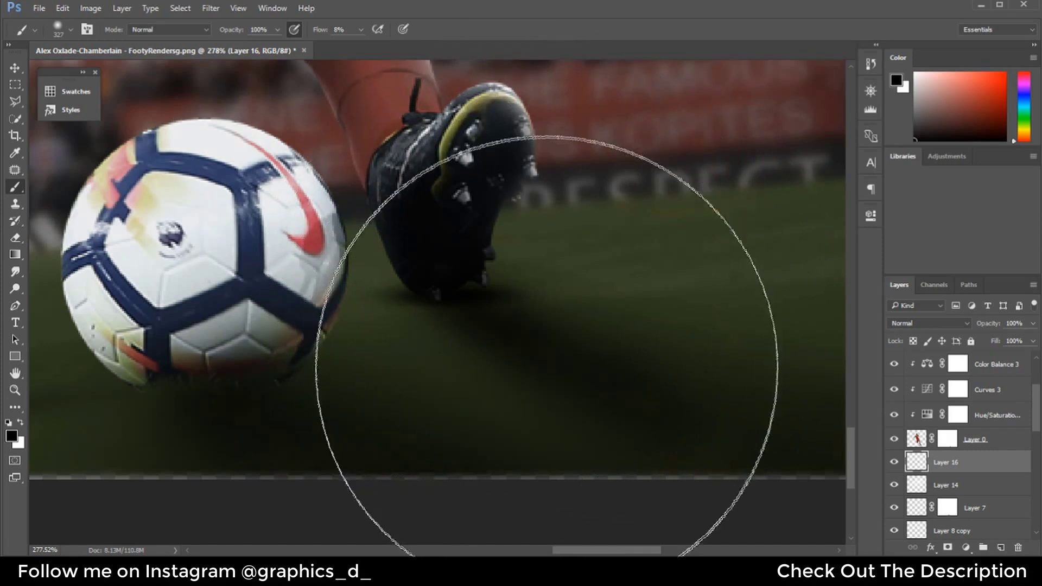
Duplicate the shadow layer and add a new empty layer above Layer 13
key(ctrl+j)
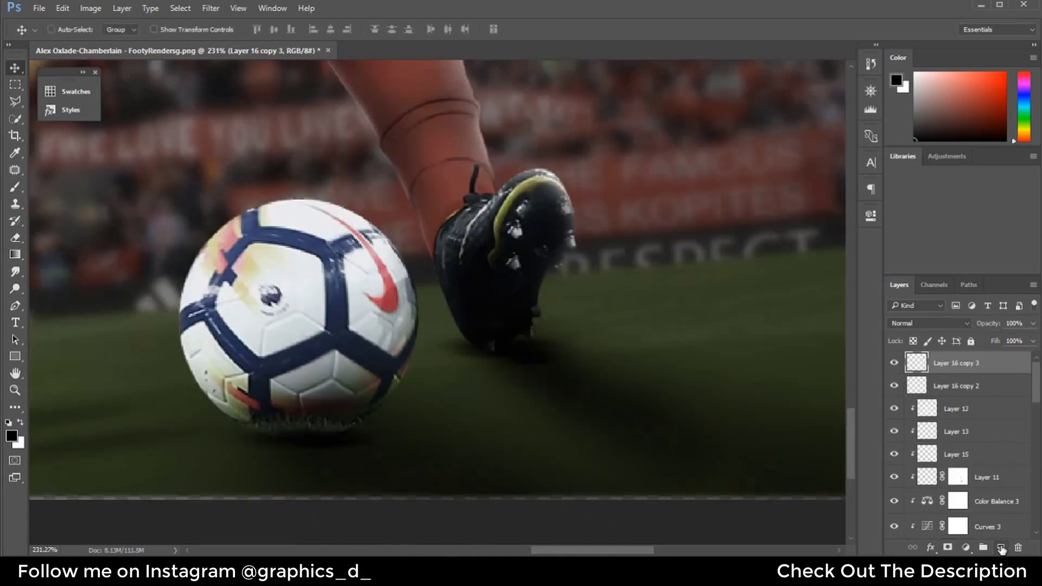
click(1001, 549)
key(ctrl+z)
click(970, 432)
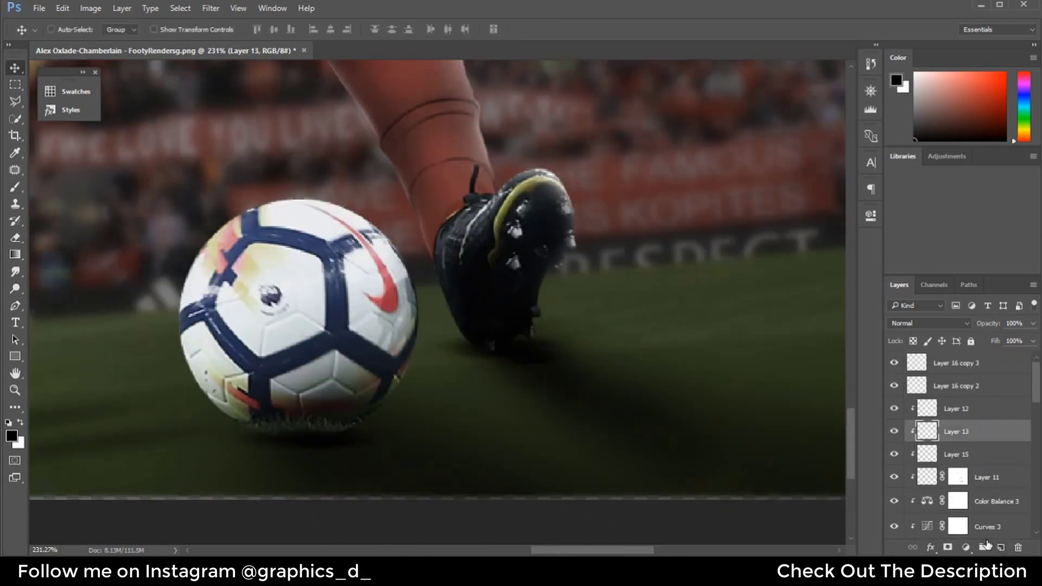
click(1002, 548)
Paint a soft black contact shadow under the ball and darken its lower-left edge with a 55 px brush
click(15, 188)
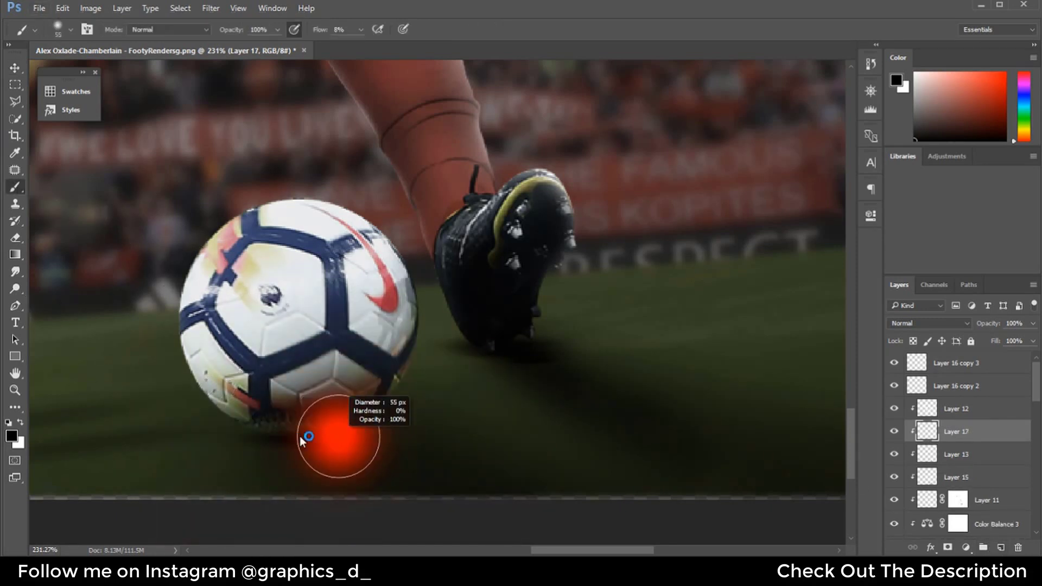
drag(271, 435, 255, 435)
mouse_move(350, 413)
mouse_down()
mouse_move(249, 418)
mouse_move(275, 418)
mouse_move(235, 400)
mouse_move(397, 357)
mouse_move(303, 418)
mouse_move(197, 384)
mouse_move(210, 412)
mouse_up()
scroll(289, 358, down, 3)
scroll(291, 353, down, 3)
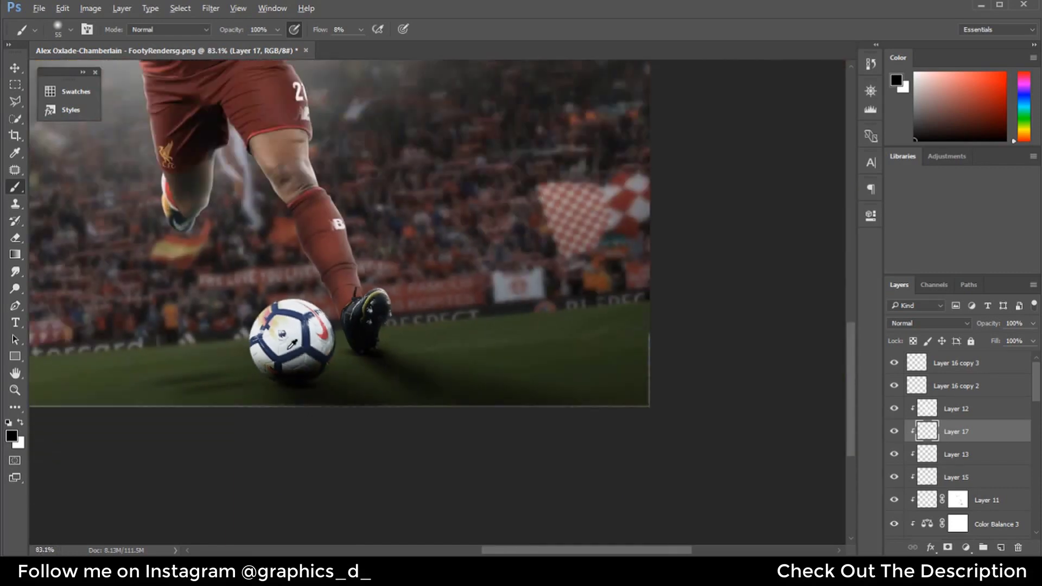
scroll(292, 348, down, 2)
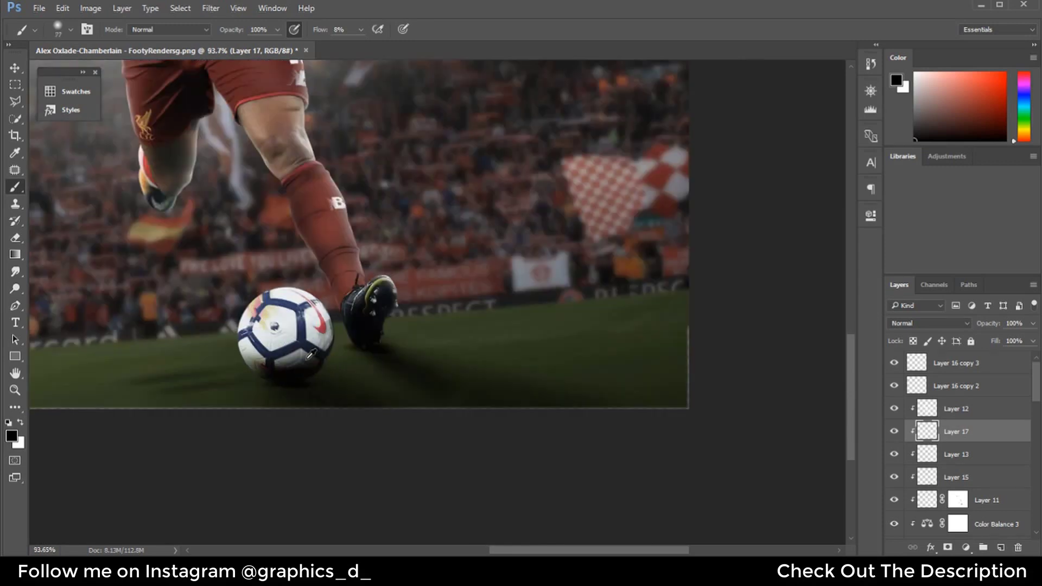
scroll(301, 353, up, 2)
scroll(301, 363, up, 1)
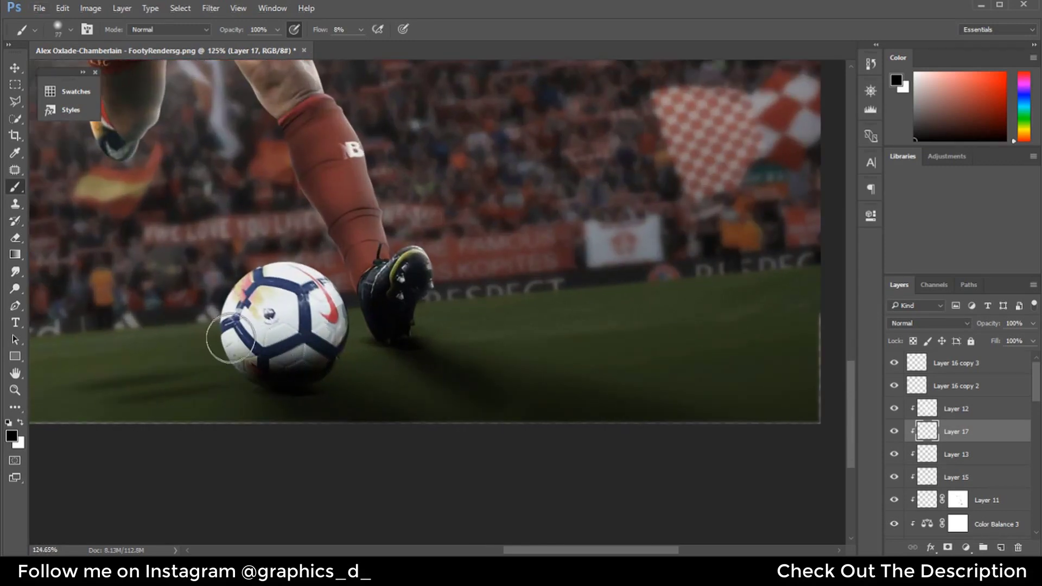
drag(231, 338, 264, 373)
scroll(364, 349, down, 1)
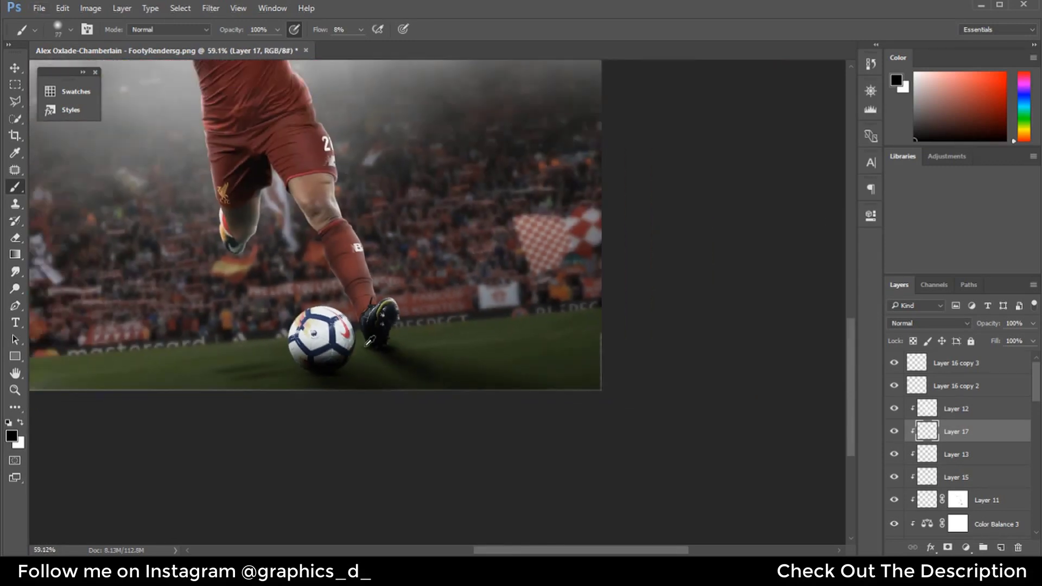
scroll(380, 339, down, 1)
scroll(398, 332, down, 1)
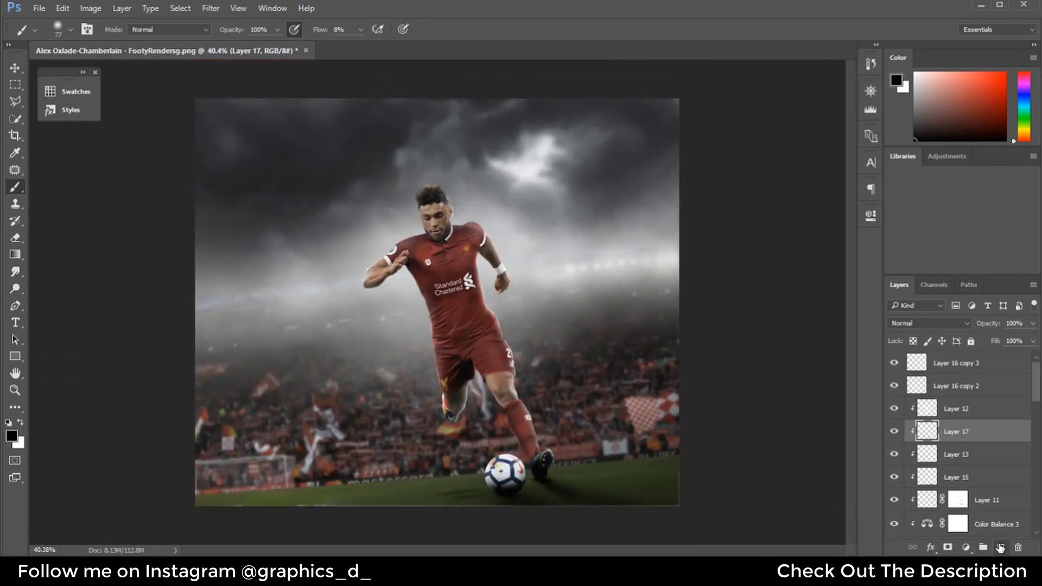
Add a new shading layer, trying Soft Light before returning it to Normal blending
click(1001, 548)
click(928, 324)
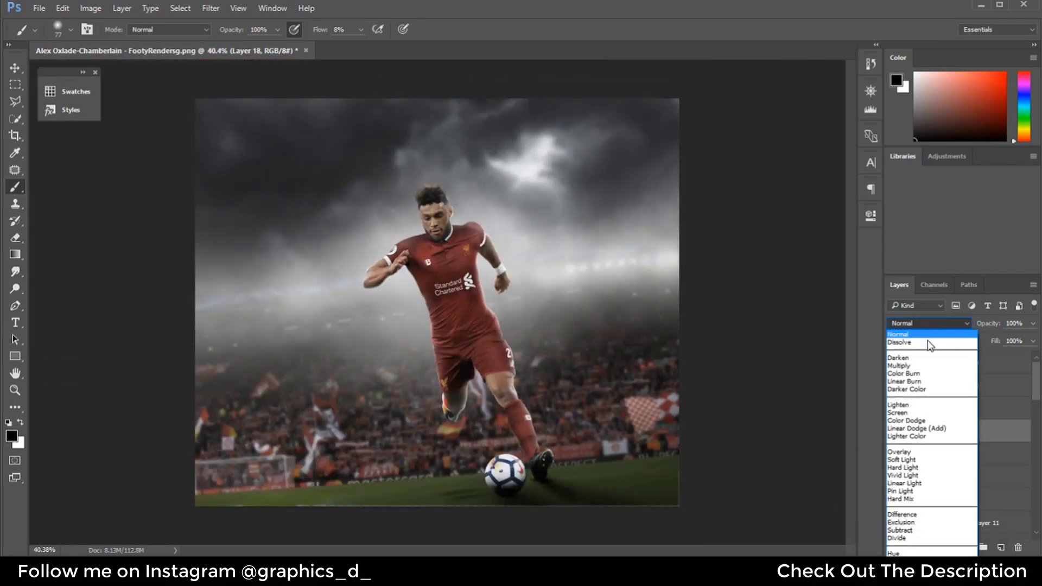
click(927, 459)
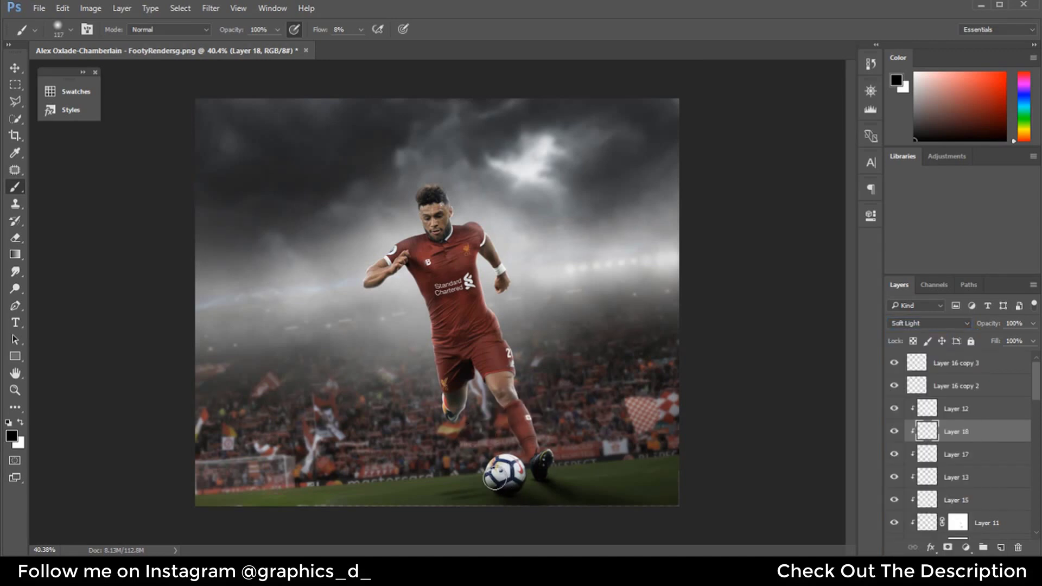
scroll(495, 478, up, 2)
scroll(510, 476, up, 2)
drag(534, 484, 503, 429)
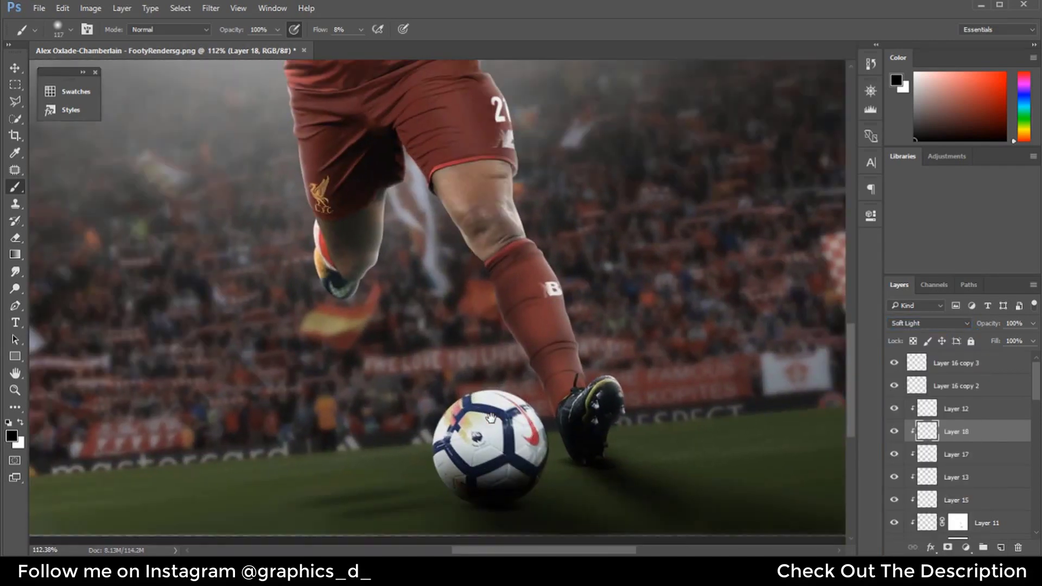
click(928, 323)
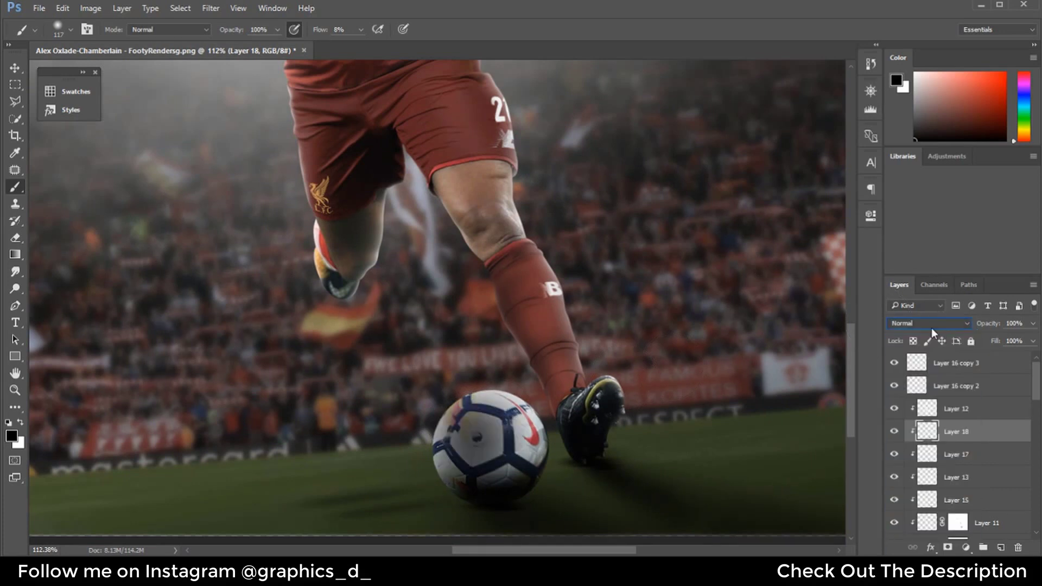
Paint the whole ball solid black, then set that layer to 57% opacity and Multiply
mouse_move(384, 447)
mouse_down()
mouse_move(473, 445)
mouse_move(496, 462)
mouse_up()
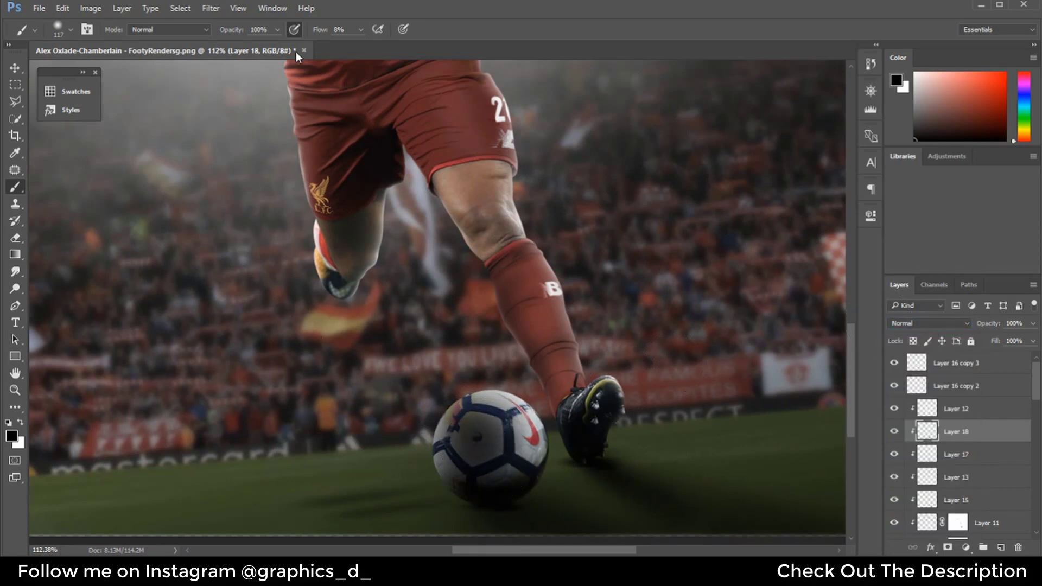
mouse_move(483, 396)
mouse_down()
mouse_move(477, 489)
mouse_move(500, 414)
mouse_move(517, 484)
mouse_move(489, 409)
mouse_up()
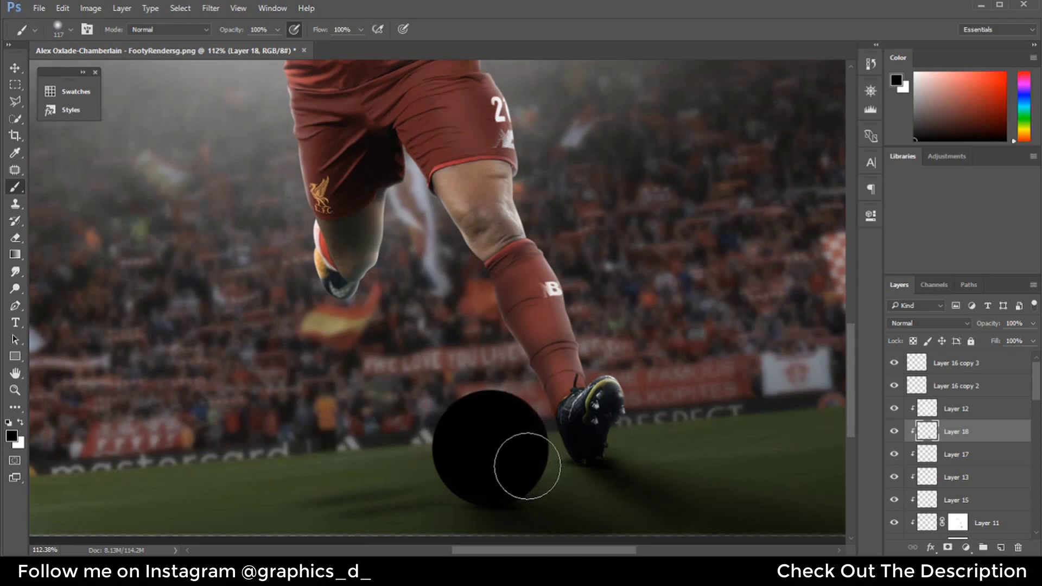
drag(972, 330, 964, 332)
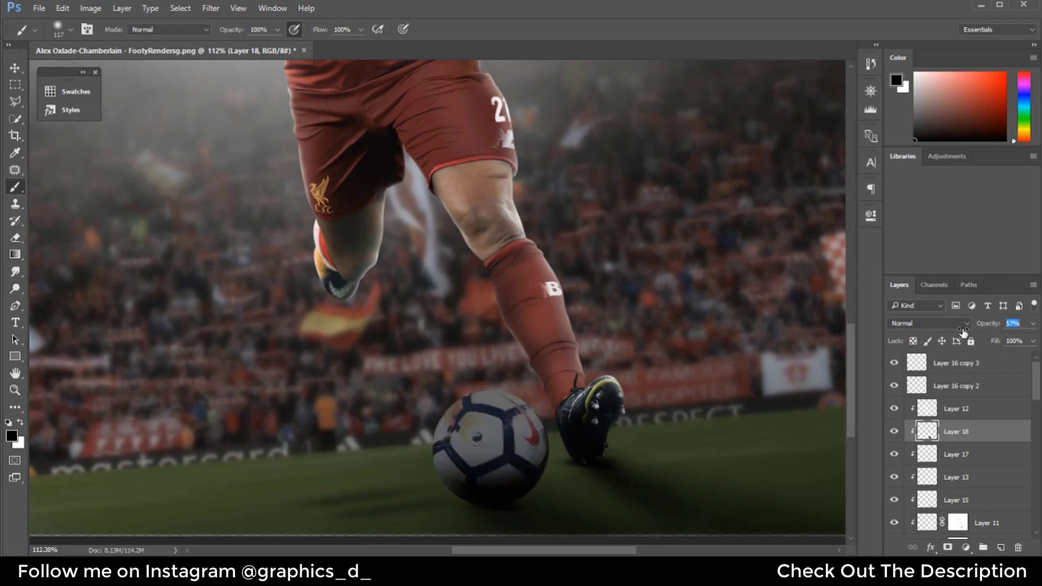
click(928, 323)
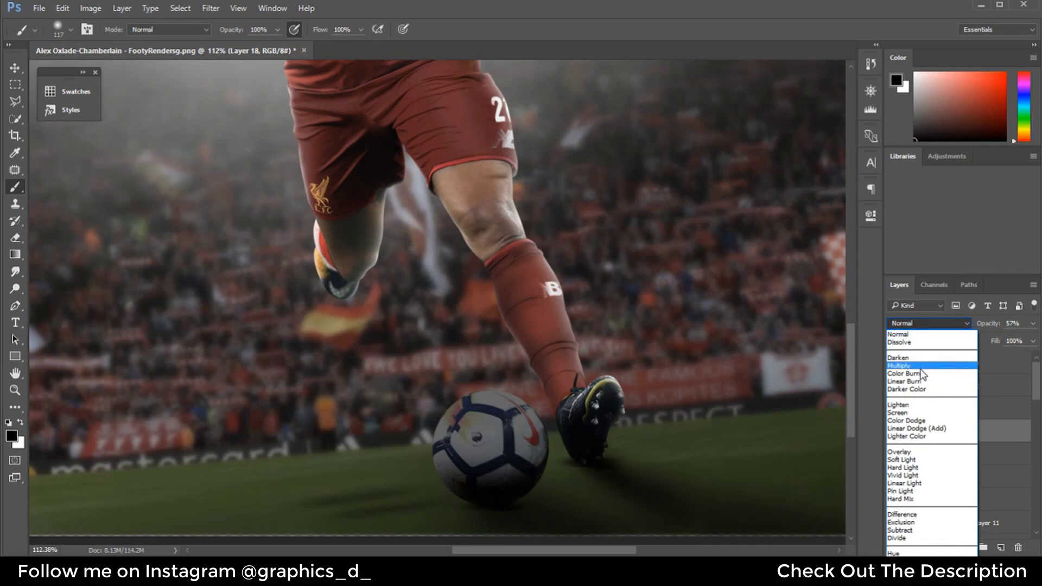
click(918, 369)
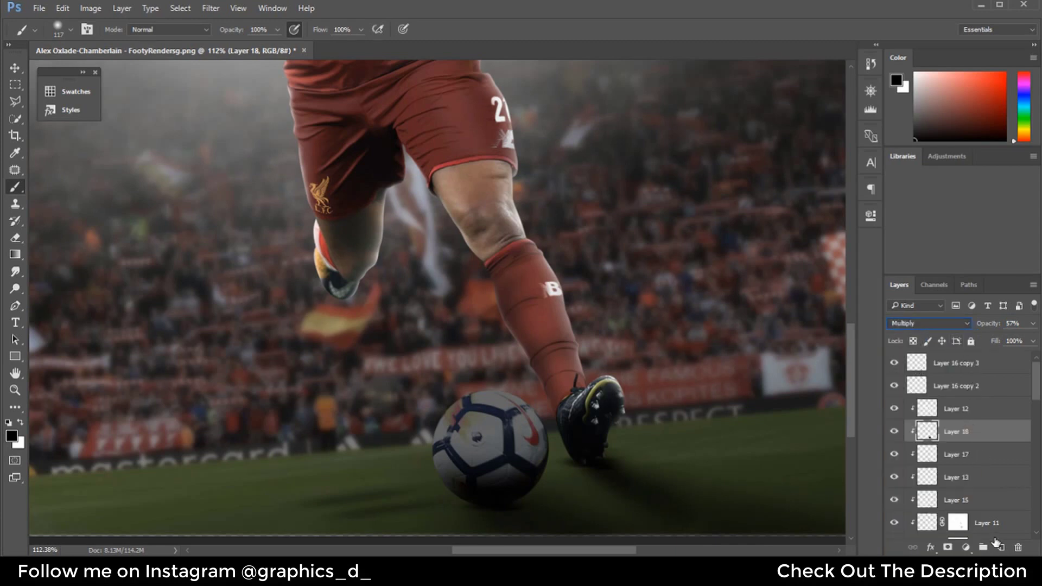
scroll(446, 377, up, 2)
Paint a soft white glow with a small brush down the back of the sock to the boot
key(x)
drag(502, 393, 466, 399)
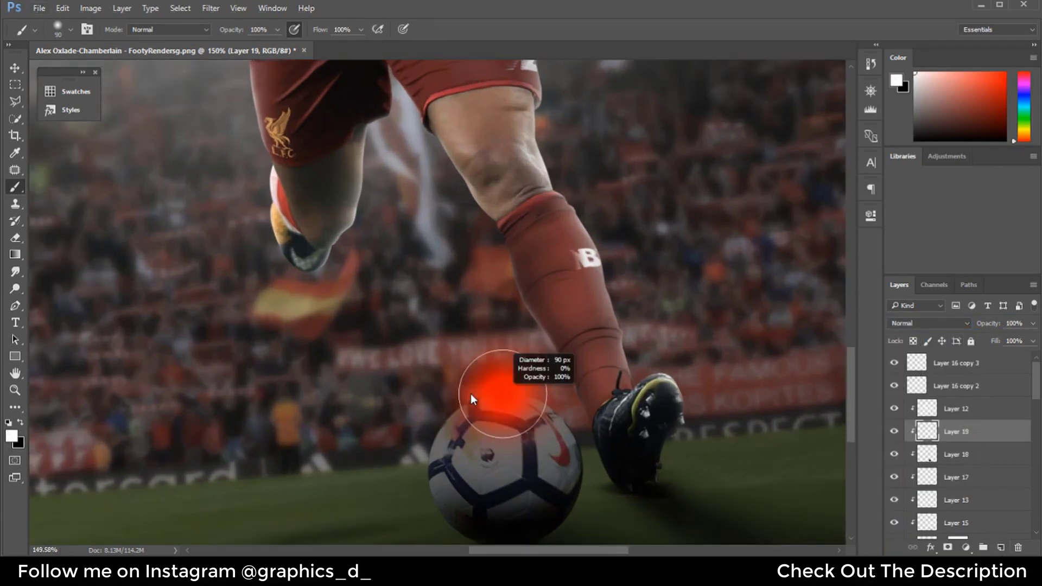
drag(495, 366, 502, 376)
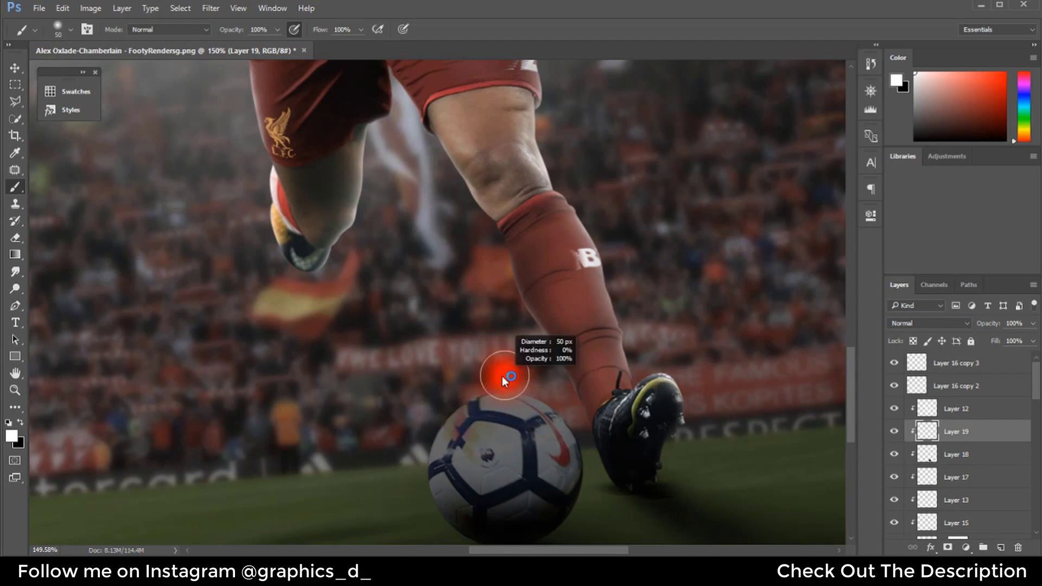
mouse_move(534, 375)
mouse_down()
mouse_move(502, 371)
mouse_move(543, 375)
mouse_up()
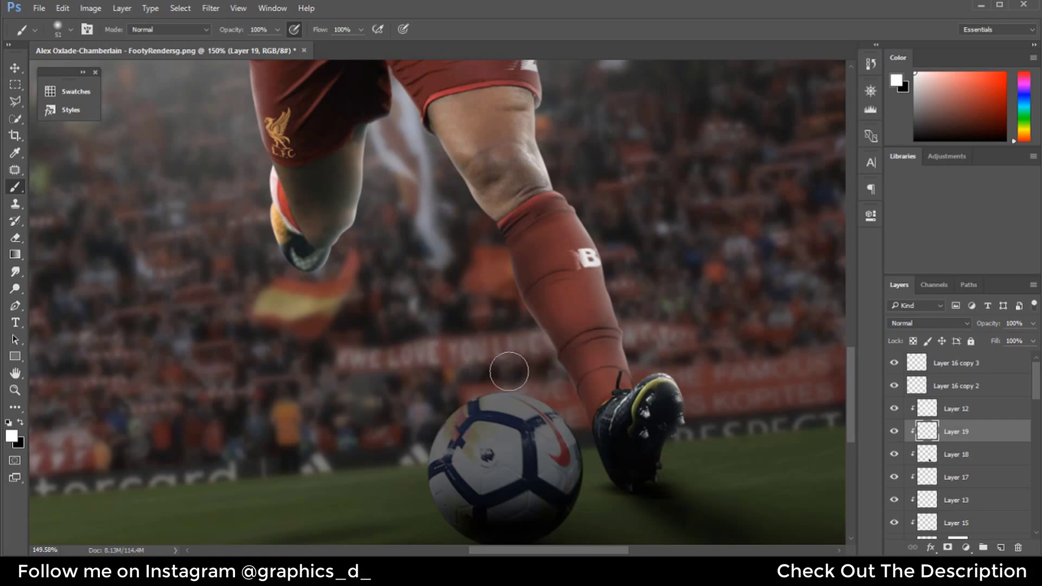
mouse_move(570, 374)
mouse_down()
mouse_move(588, 411)
mouse_move(562, 363)
mouse_up()
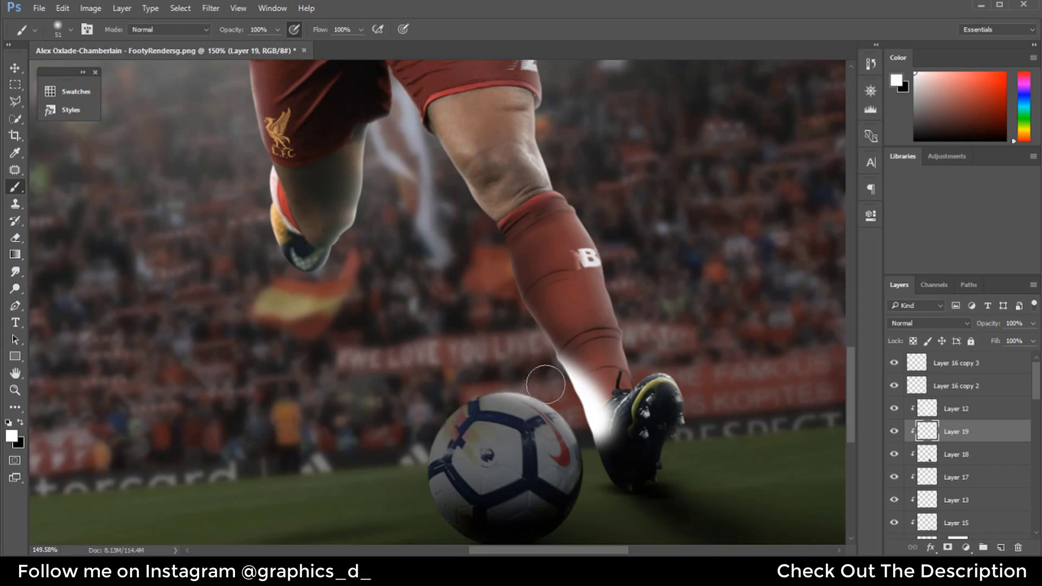
key(ctrl+z)
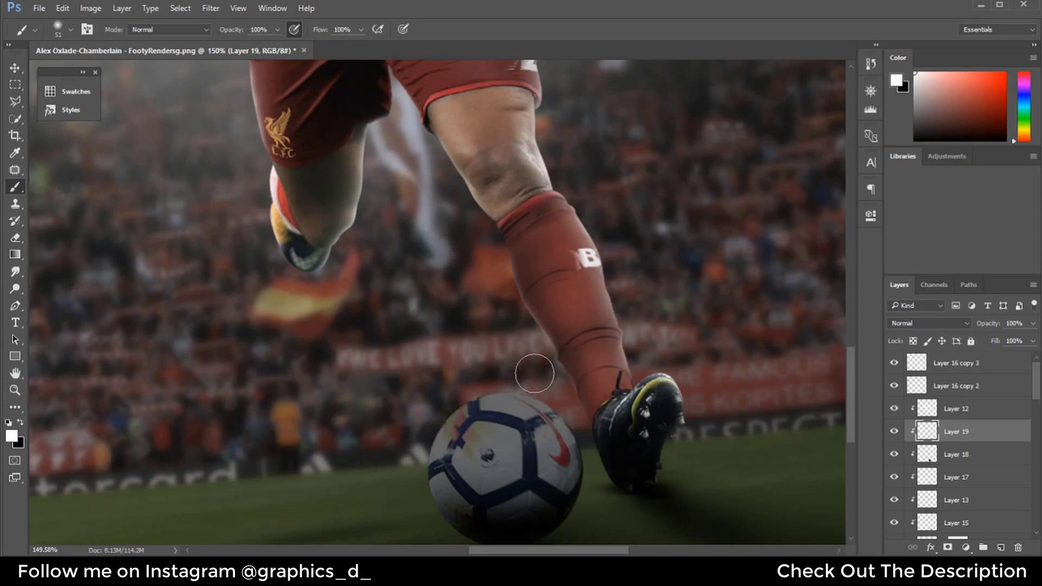
drag(582, 400, 611, 441)
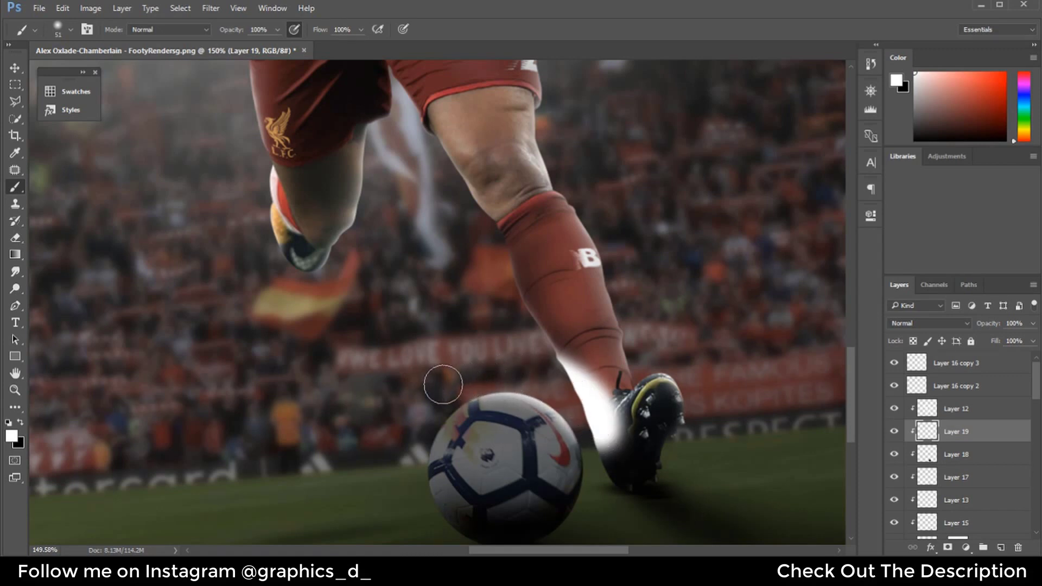
mouse_move(582, 403)
mouse_down()
mouse_move(606, 462)
mouse_move(529, 307)
mouse_up()
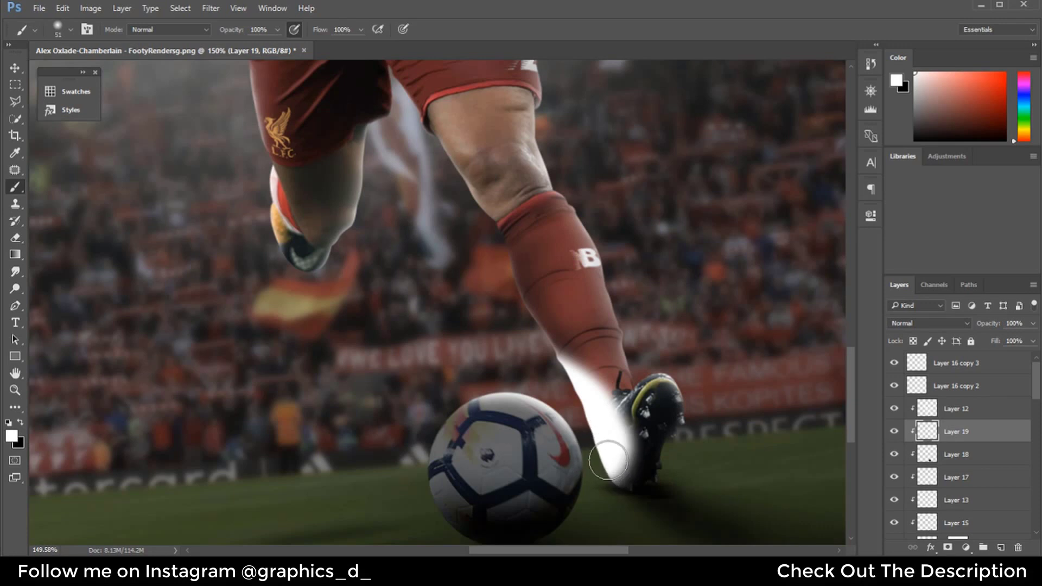
Erase the white glow streak from the heel and lower leg with the Eraser
click(15, 238)
mouse_move(516, 286)
mouse_down()
mouse_move(604, 383)
mouse_move(592, 400)
mouse_up()
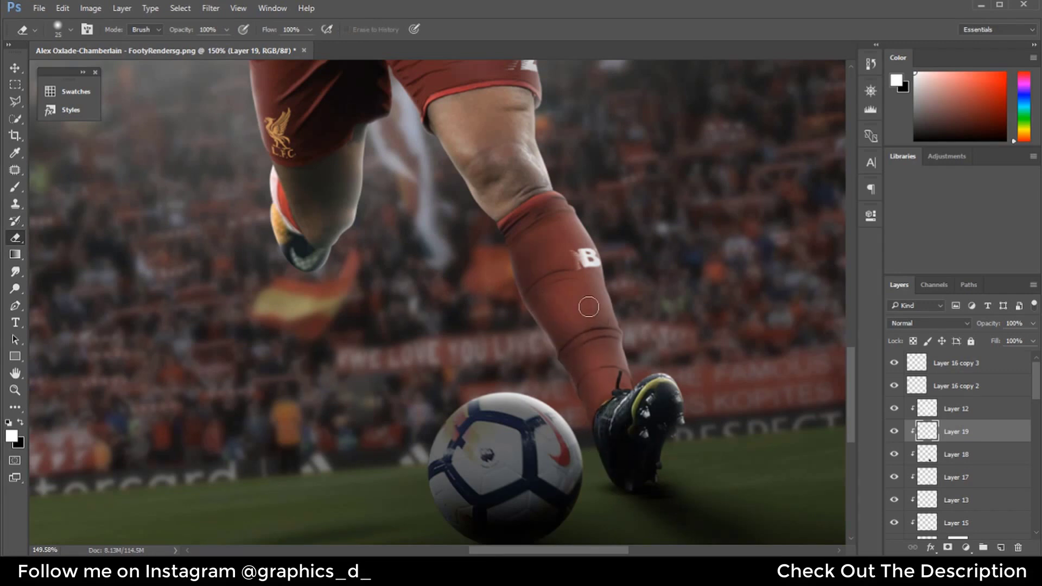
scroll(591, 304, down, 3)
scroll(594, 301, down, 2)
scroll(600, 299, down, 2)
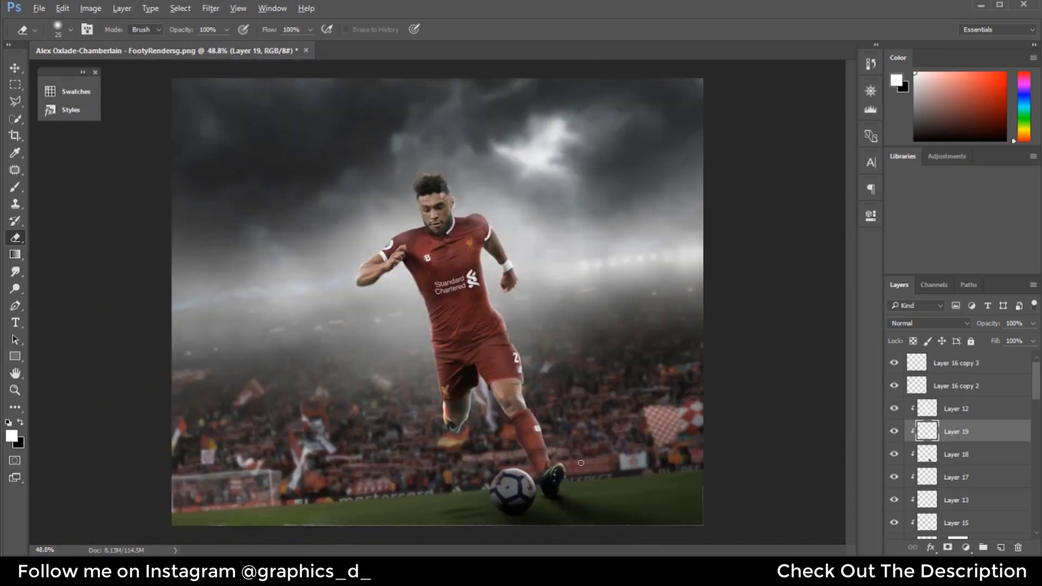
Fit the image on screen and set Layer 20's blend mode to Soft Light
scroll(580, 463, up, 1)
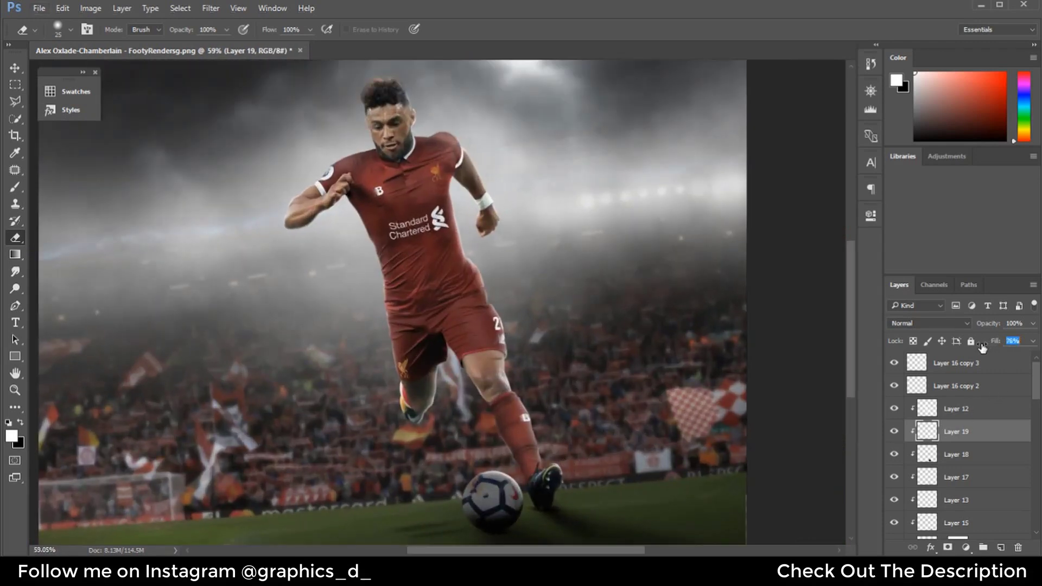
key(ctrl+0)
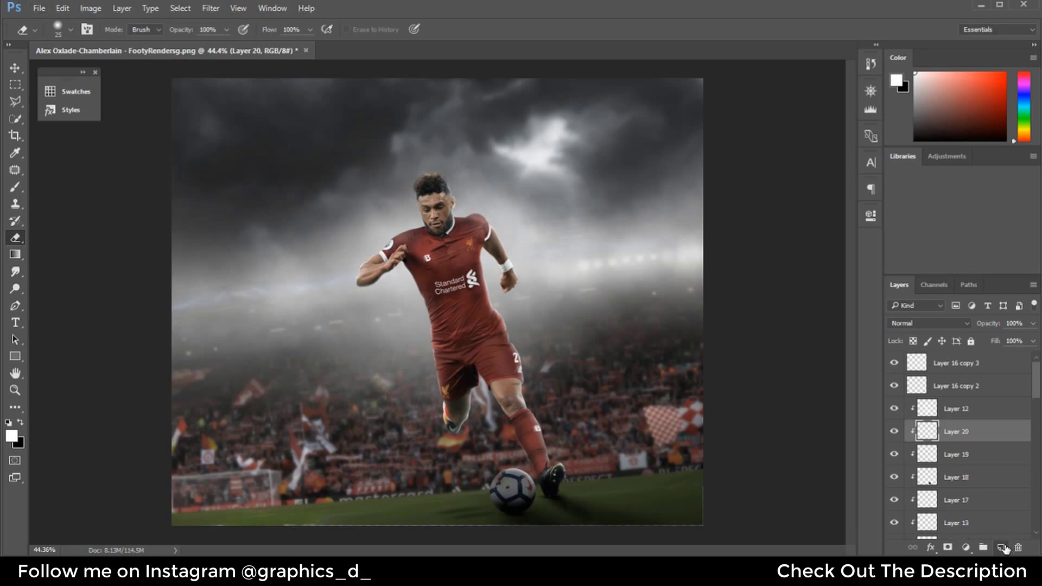
click(905, 319)
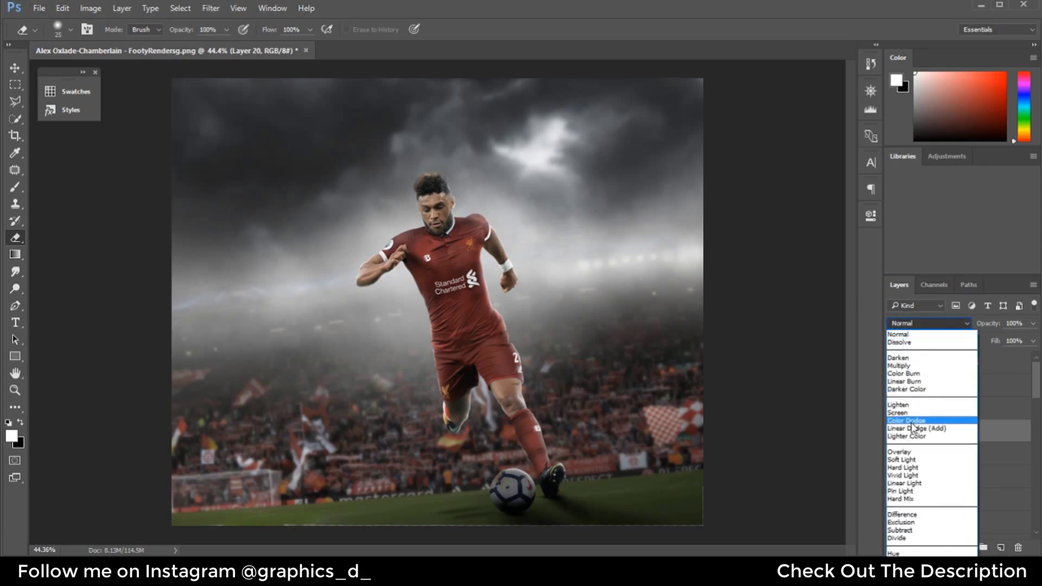
click(912, 459)
Enlarge the brush and toggle Layer 20 off and on to compare the shading
drag(451, 338, 442, 362)
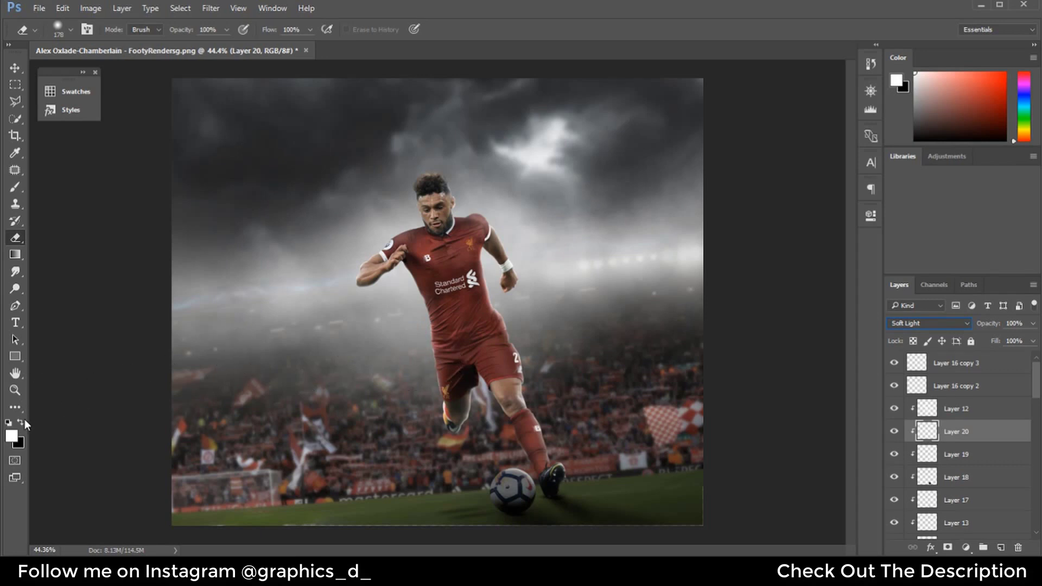
scroll(454, 338, up, 3)
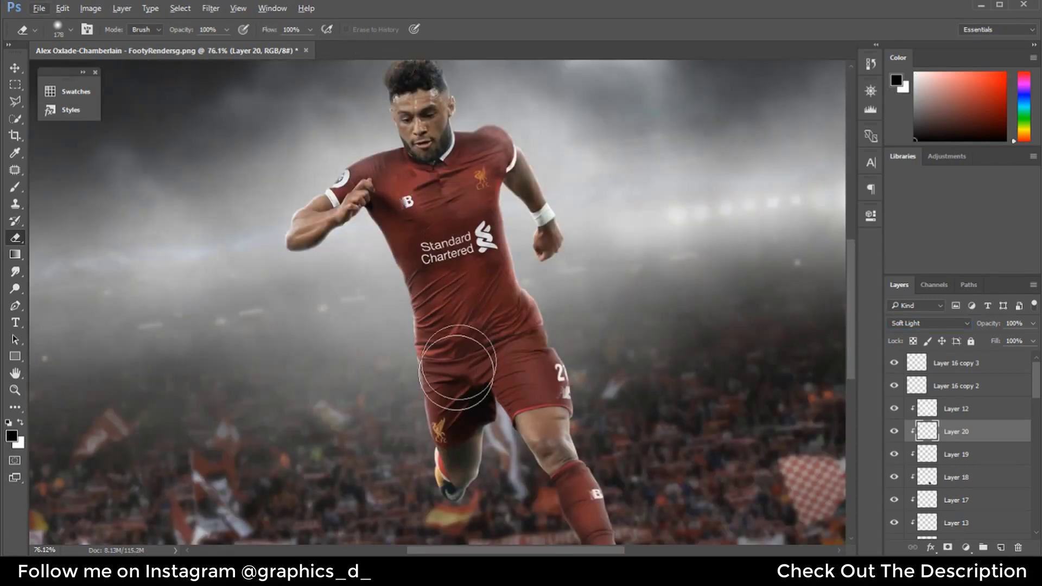
scroll(923, 430, down, 2)
scroll(923, 430, down, 2)
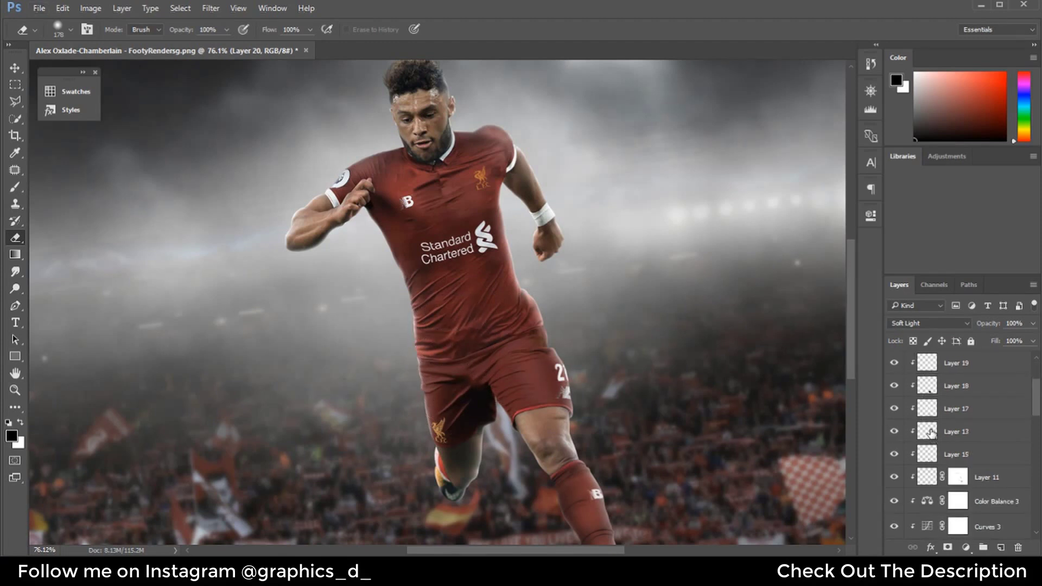
scroll(923, 424, up, 3)
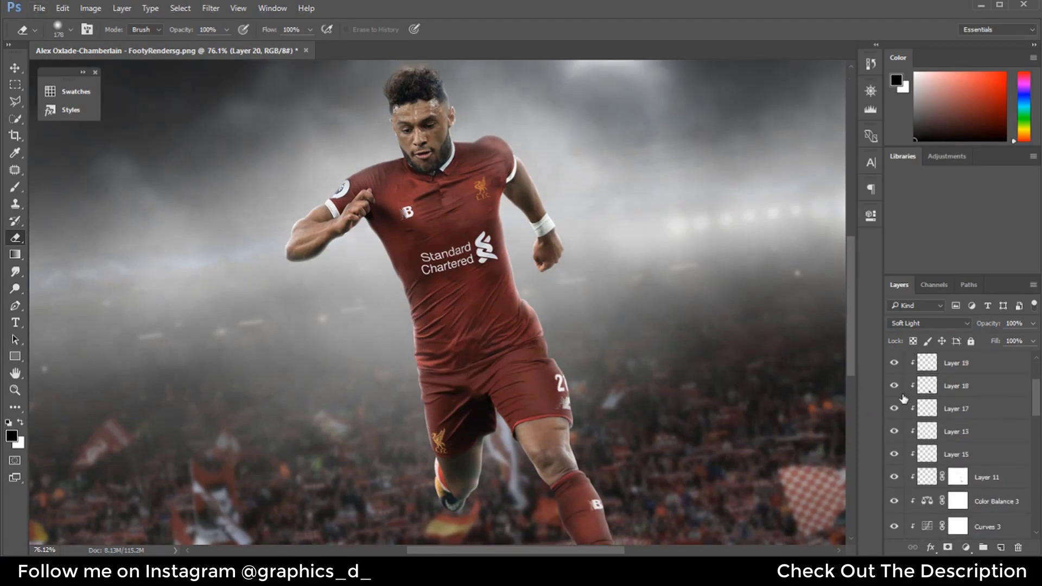
scroll(912, 402, up, 2)
click(895, 364)
click(895, 364)
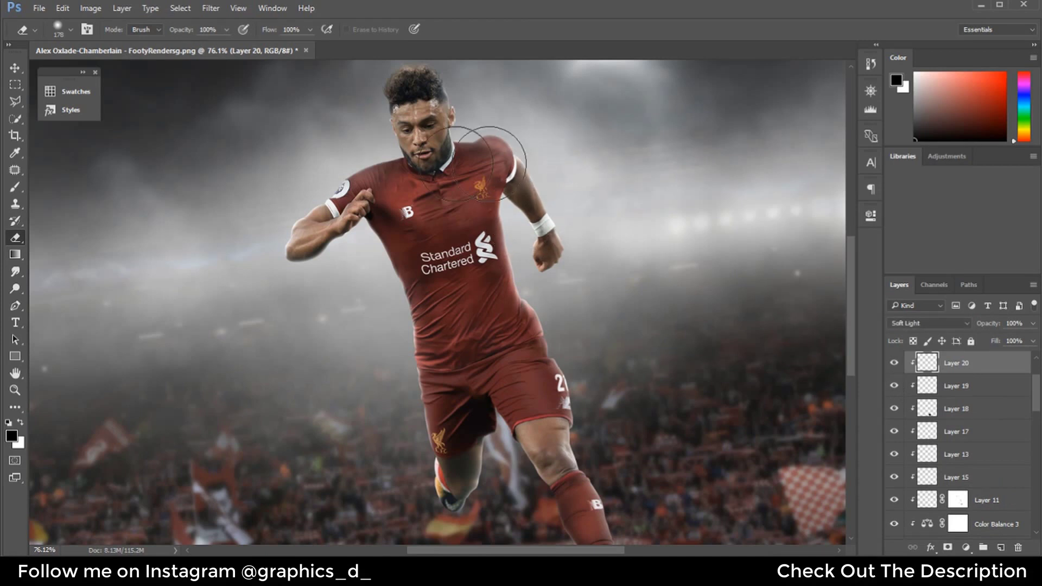
Paint soft shading over the shorts and legs, resizing the brush as needed
click(16, 188)
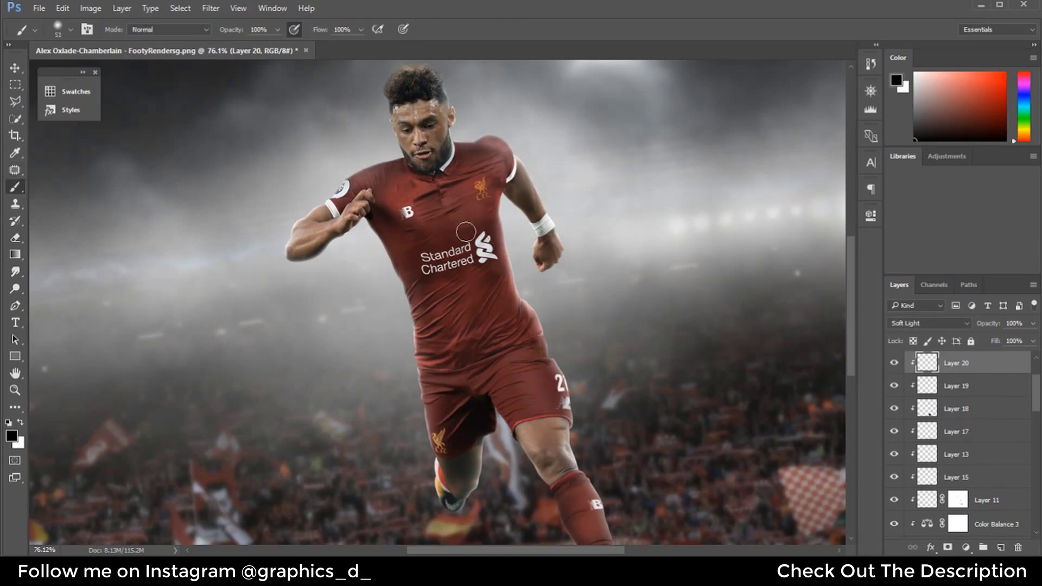
scroll(423, 244, down, 1)
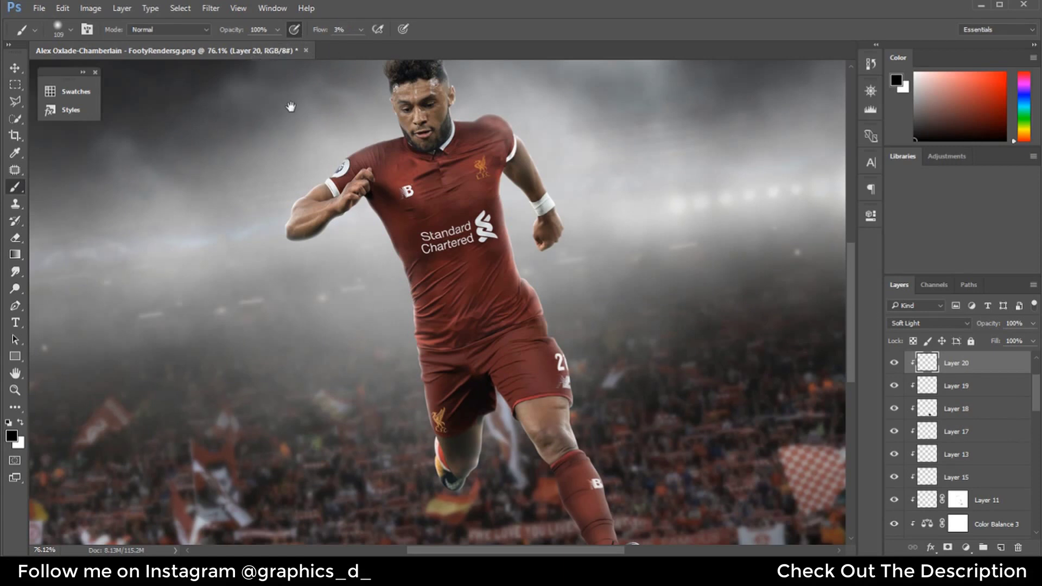
drag(291, 107, 273, 12)
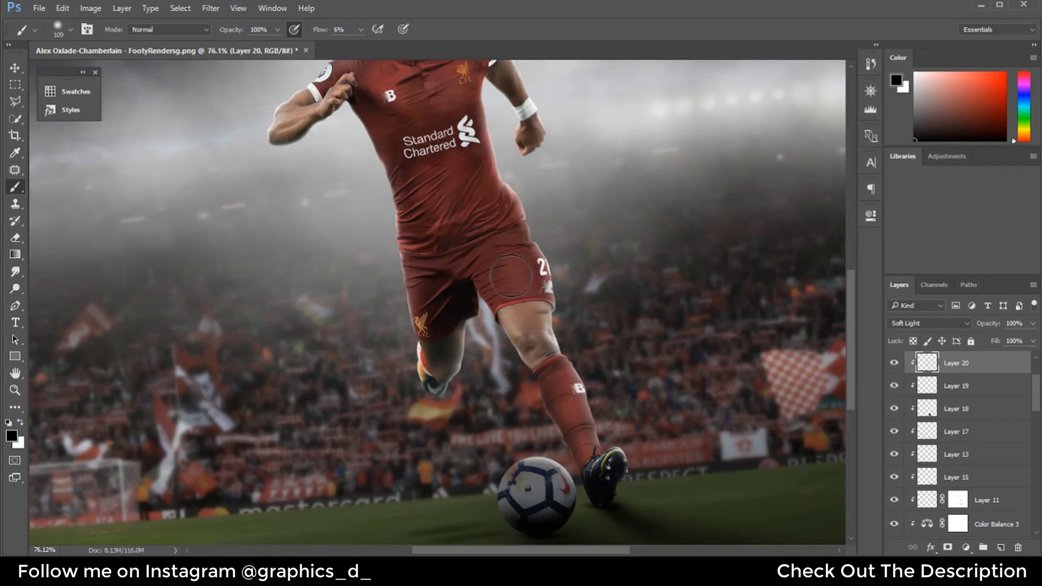
drag(516, 343, 505, 343)
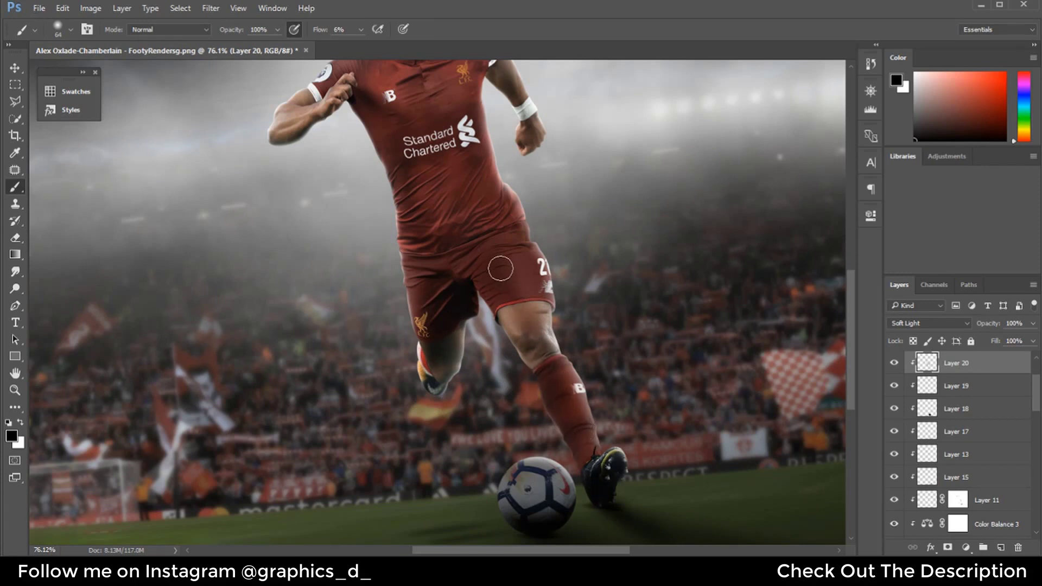
drag(494, 250, 538, 249)
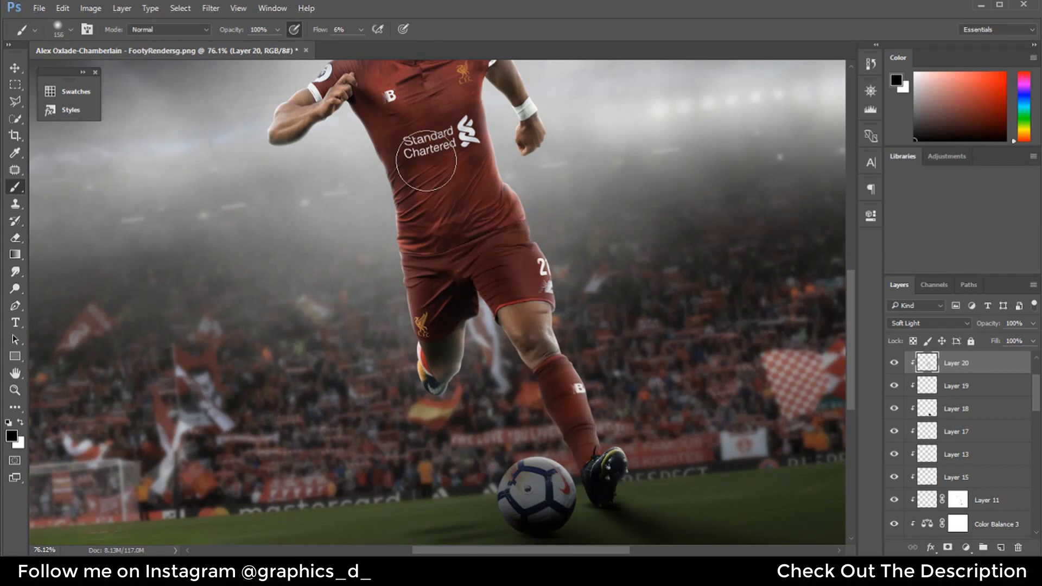
drag(436, 278, 461, 429)
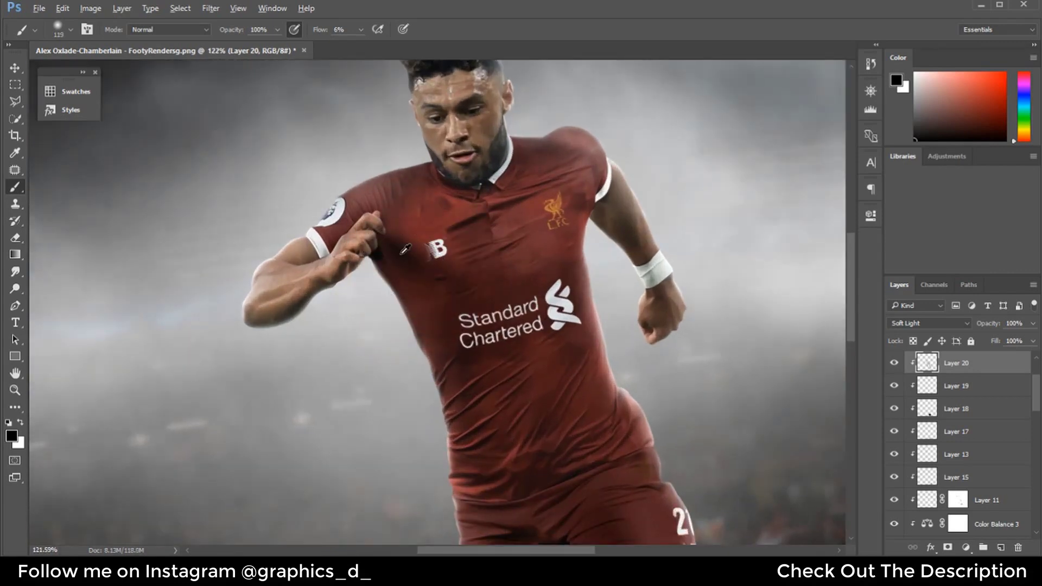
Zoom into the chest and raised arm, shrinking the brush to 20 px with black paint
scroll(395, 263, up, 3)
drag(395, 263, 342, 279)
scroll(404, 273, up, 1)
scroll(405, 272, up, 1)
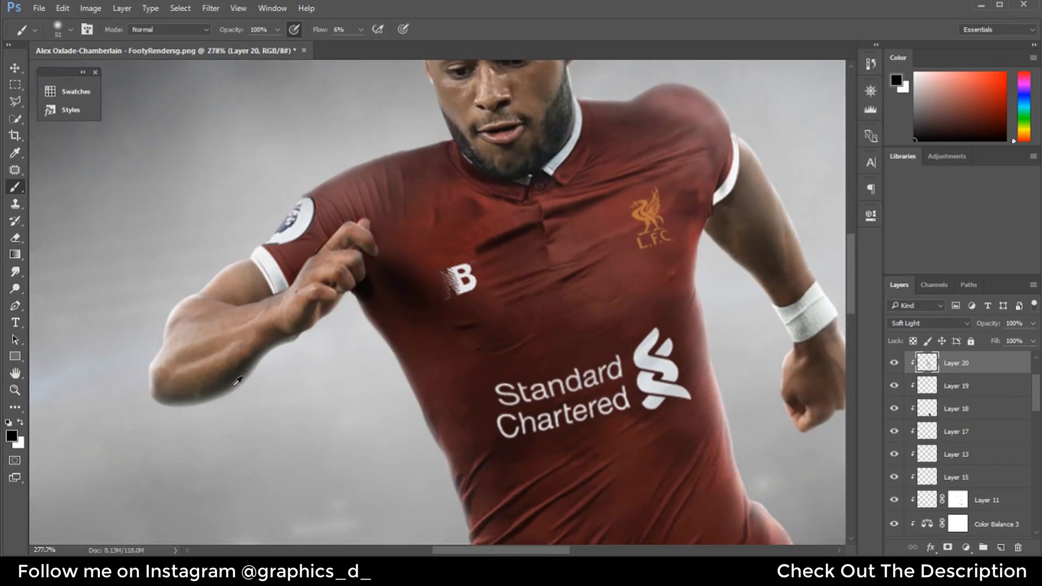
scroll(217, 363, up, 2)
drag(218, 362, 351, 255)
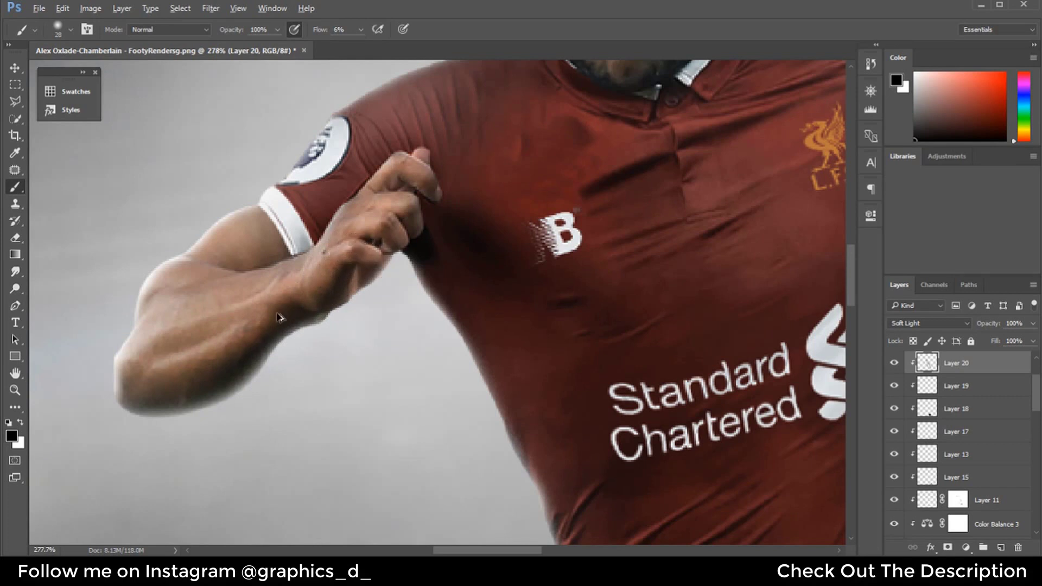
drag(277, 312, 271, 312)
key(x)
drag(146, 370, 142, 369)
drag(187, 311, 185, 311)
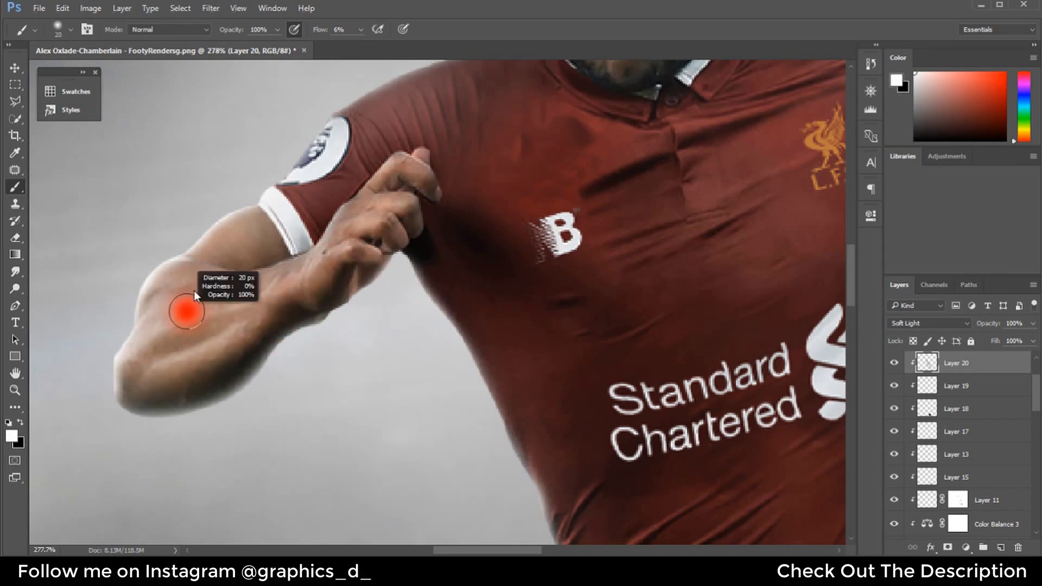
key(x)
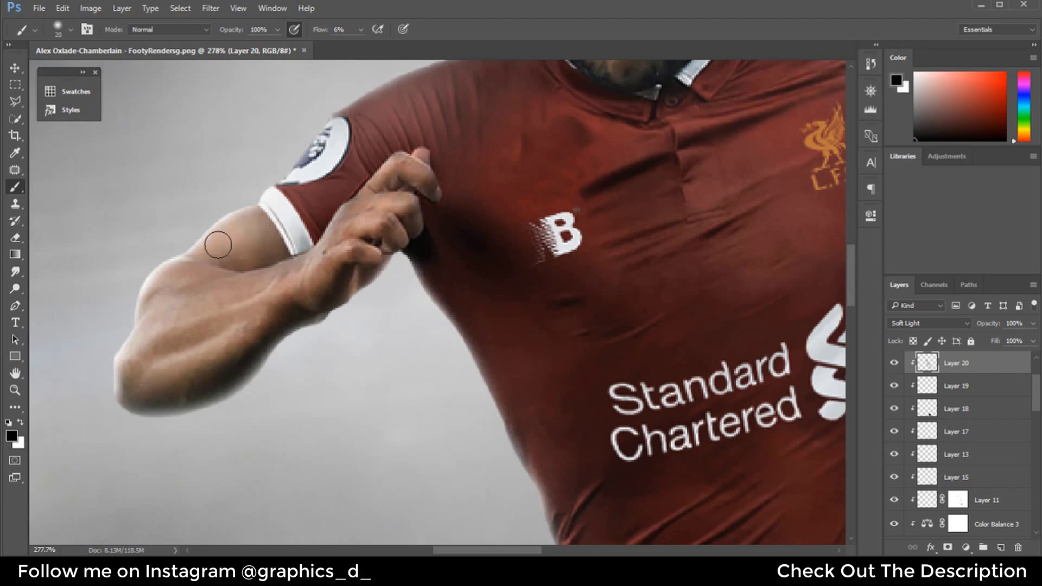
Darken the upper arm and brighten the forearm near the wrist, shrinking the brush to 14 px
drag(269, 239, 246, 261)
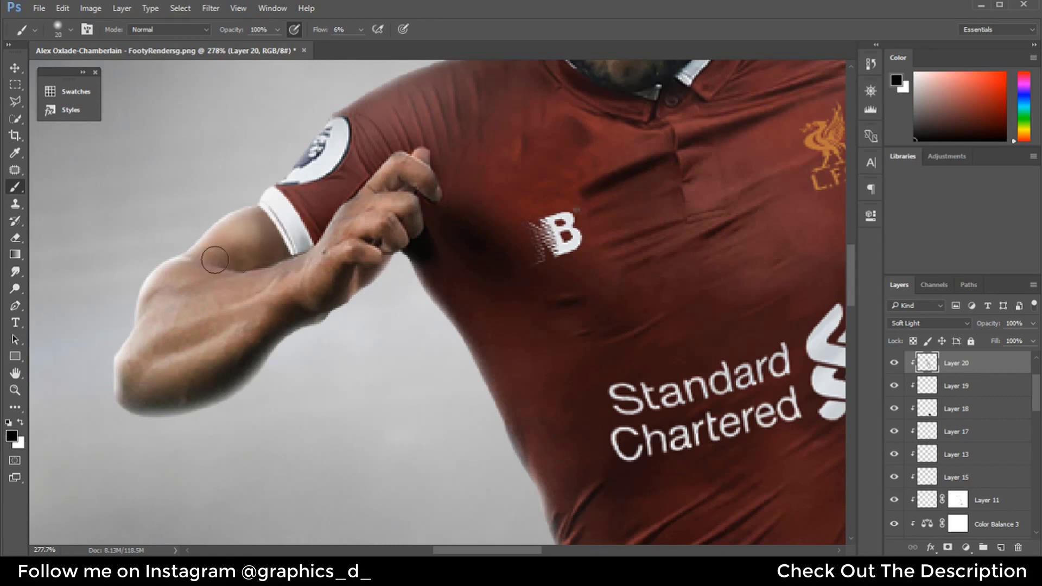
key(x)
key(x)
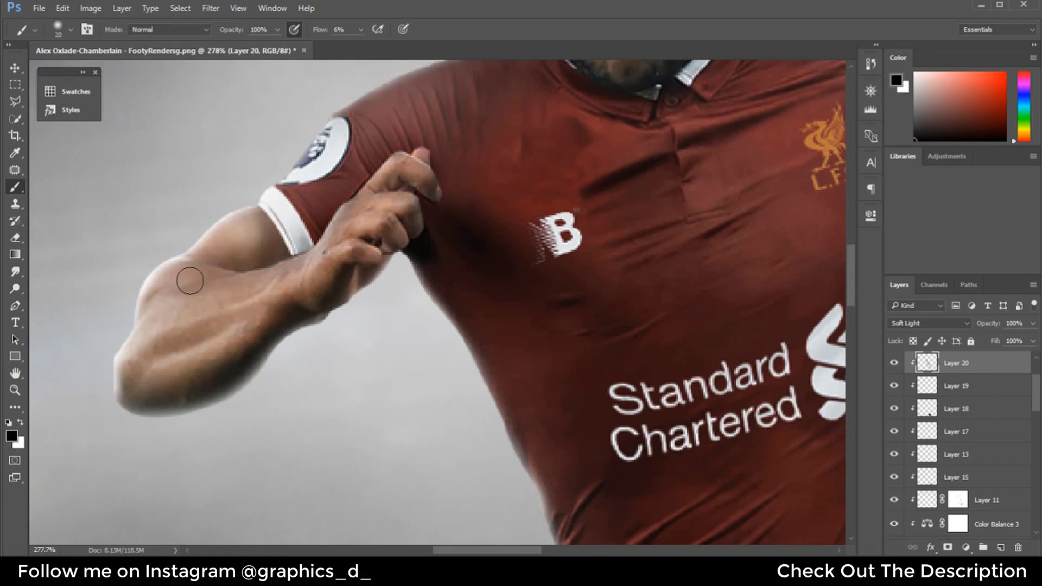
key(x)
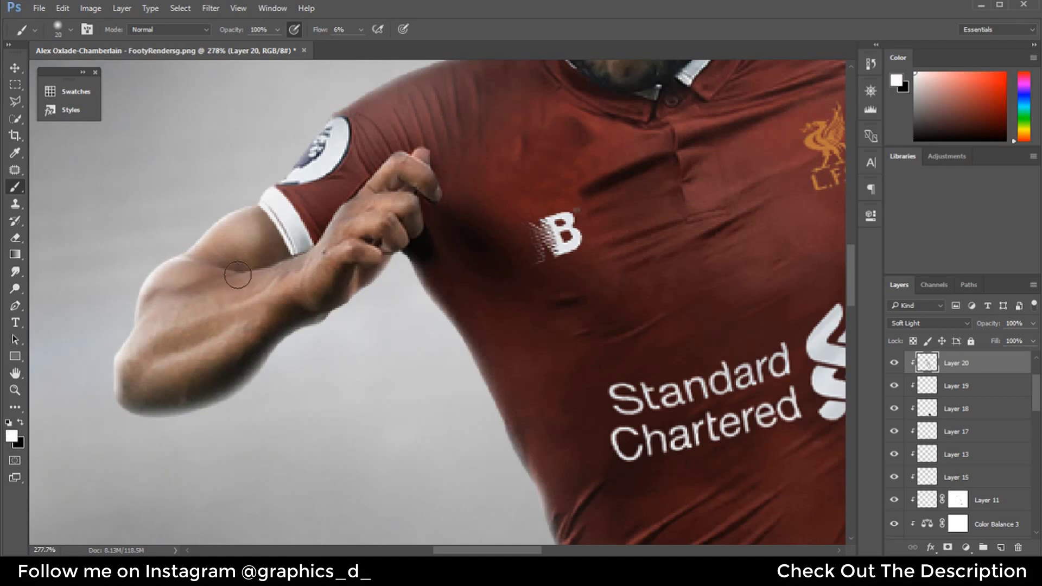
key(x)
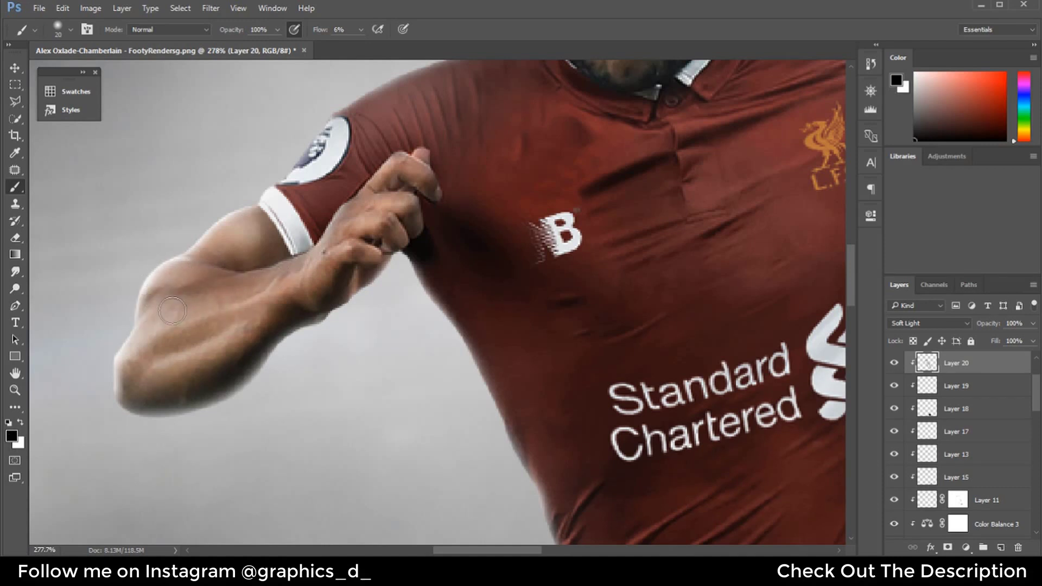
key(x)
key(x)
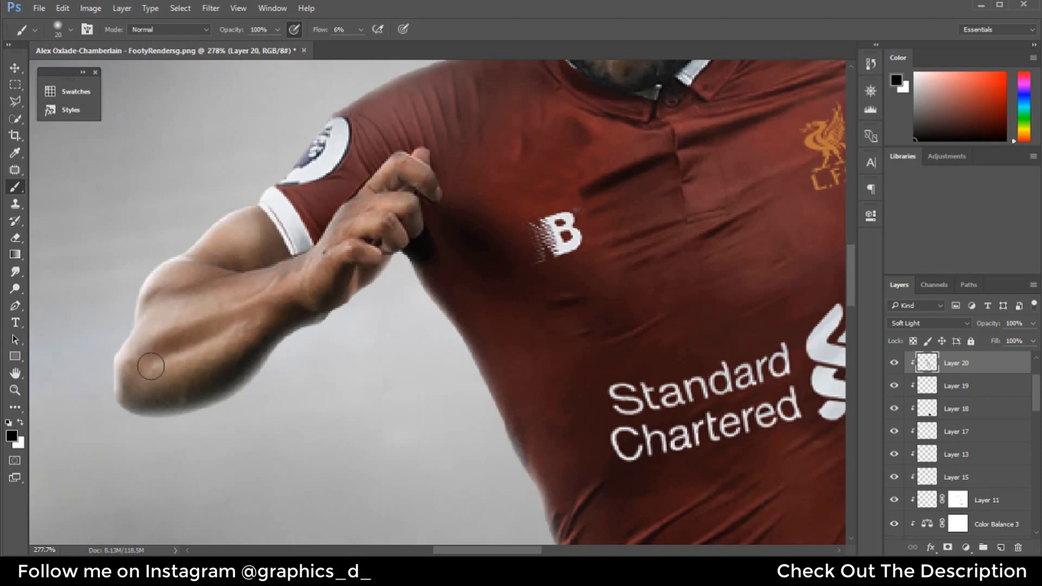
key(x)
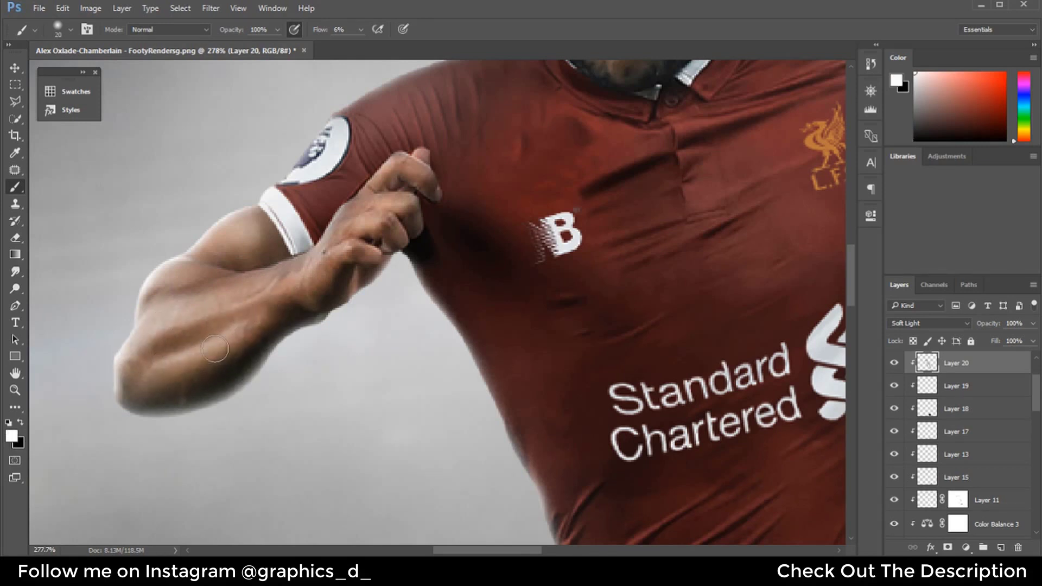
key(x)
key(x)
drag(345, 258, 311, 290)
alt+right_click(353, 253)
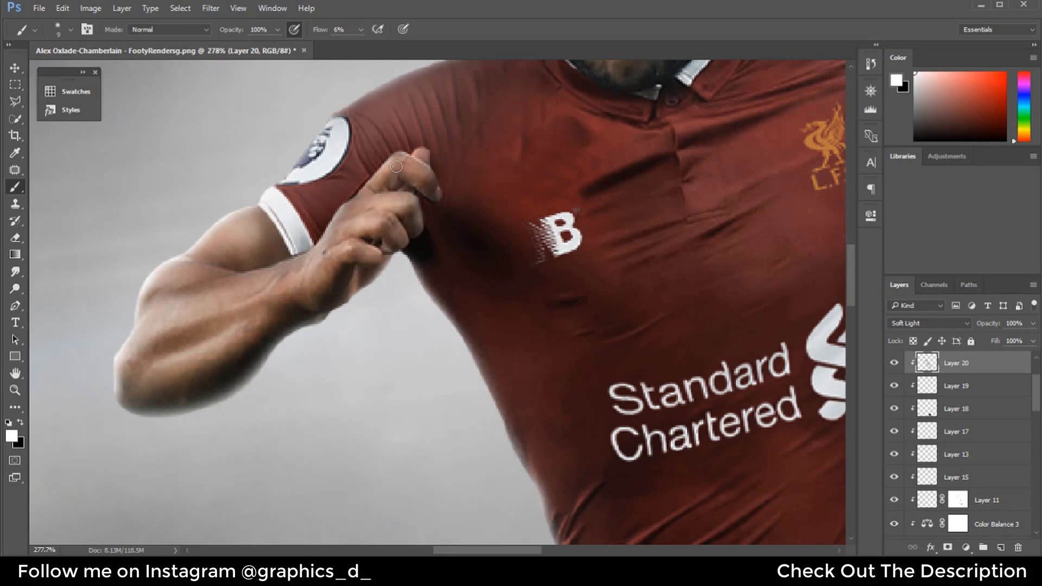
Zoom to the right wrist and clenched fist and darken the fist's right edge
scroll(406, 163, down, 2)
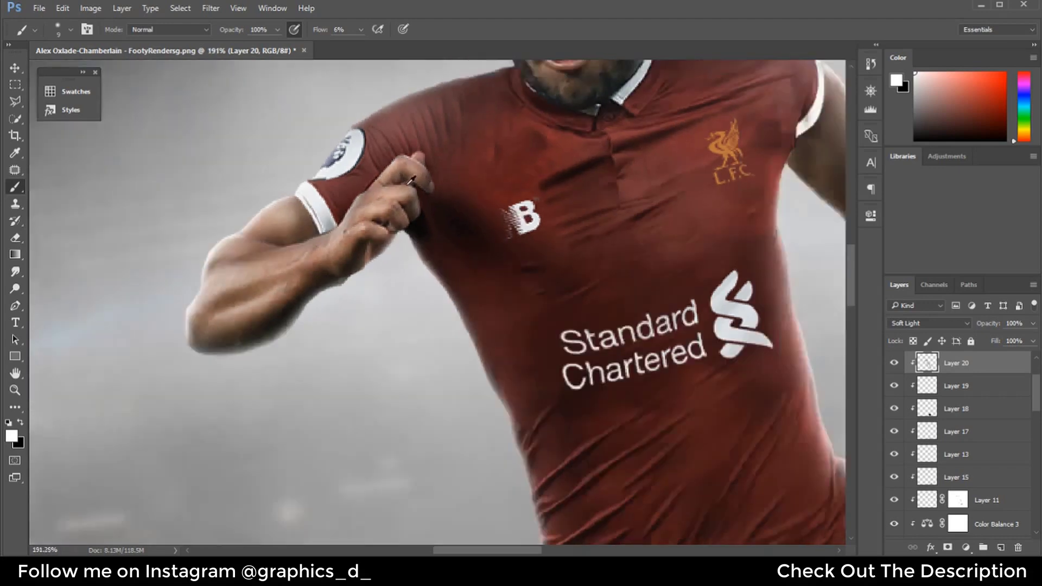
scroll(483, 161, down, 2)
scroll(483, 161, down, 1)
scroll(632, 212, up, 2)
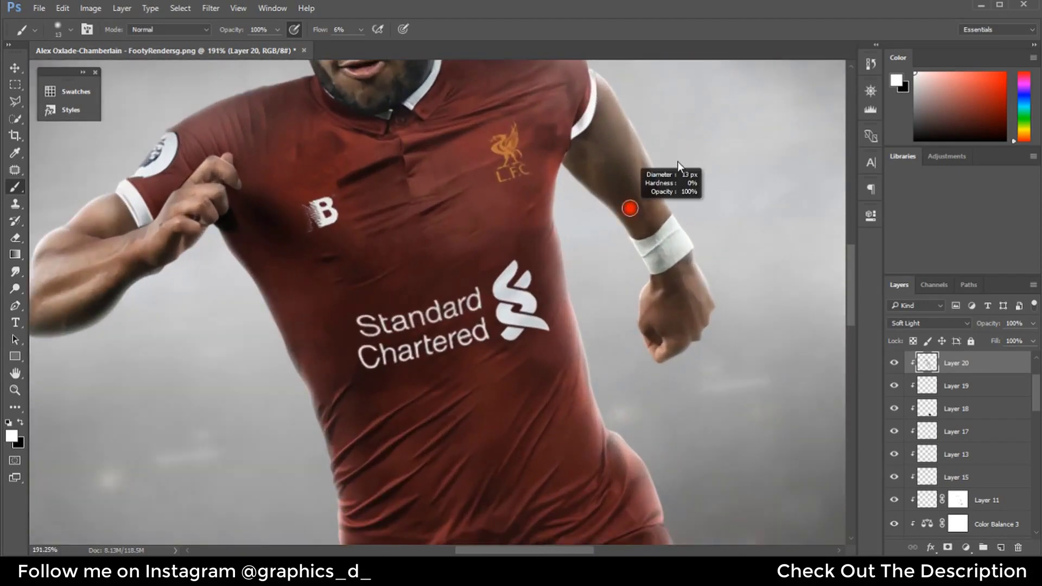
scroll(643, 149, up, 1)
scroll(619, 147, up, 1)
scroll(525, 243, up, 1)
key(bracketright)
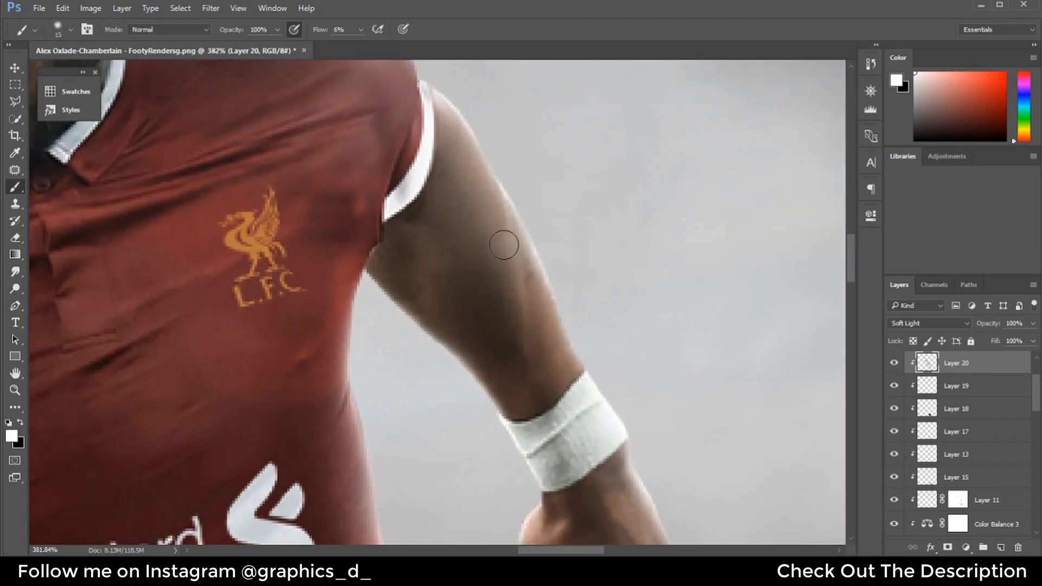
drag(548, 262, 313, 136)
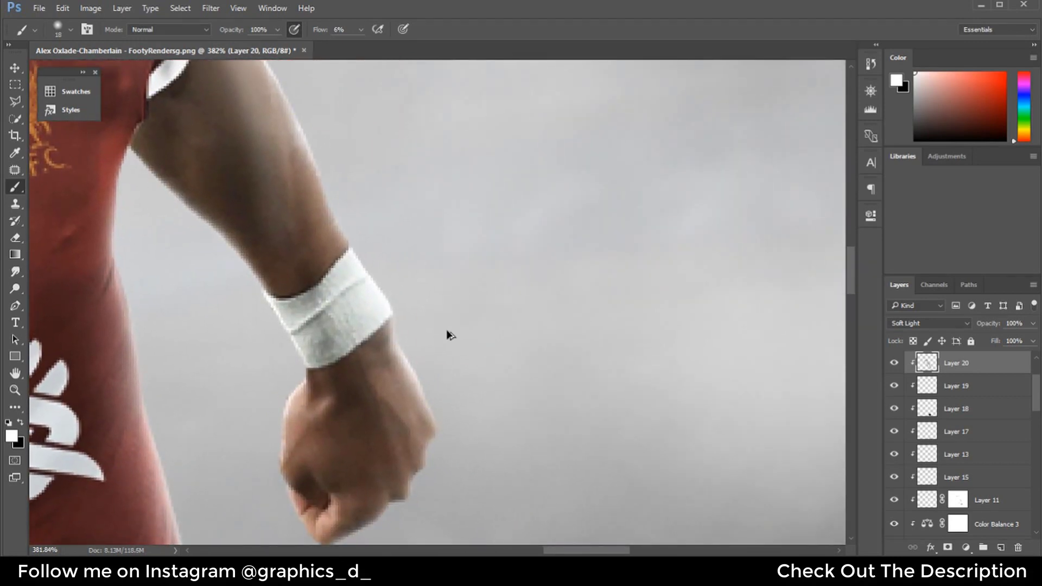
drag(446, 329, 457, 271)
key(x)
mouse_move(435, 404)
mouse_down()
mouse_move(398, 400)
mouse_move(369, 440)
mouse_move(316, 423)
mouse_move(304, 380)
mouse_move(353, 467)
mouse_move(401, 413)
mouse_up()
Brighten the fist's highlights and deepen its shadows, alternating white and black
key(x)
key(bracketleft)
key(bracketleft)
key(x)
key(x)
key(bracketright)
key(bracketright)
key(x)
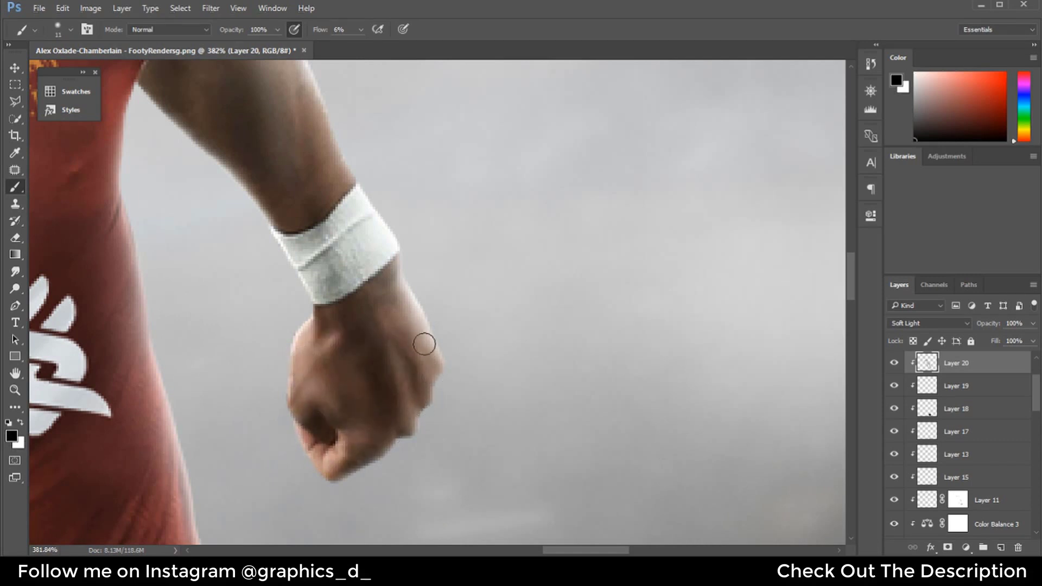
key(bracketright)
key(bracketright)
key(bracketright)
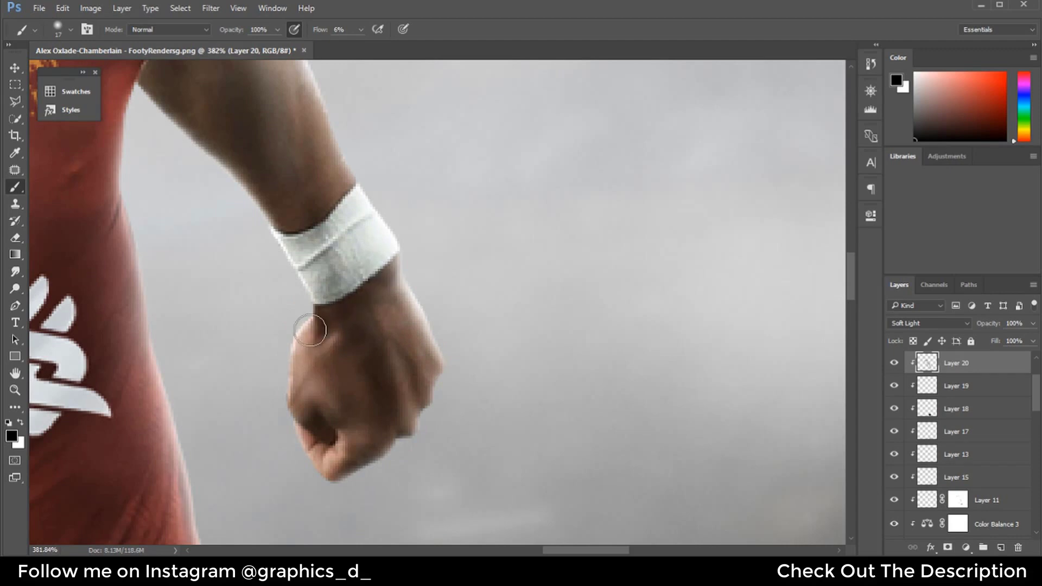
Lighten and shade the right upper arm with a larger brush
scroll(291, 259, down, 5)
scroll(319, 286, up, 1)
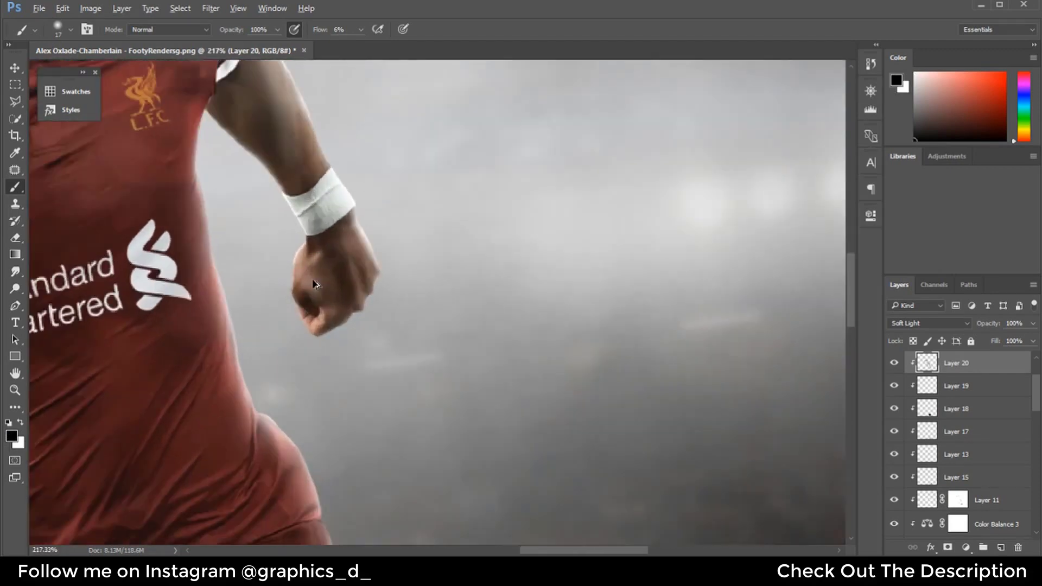
scroll(372, 368, up, 1)
key(bracketright)
key(x)
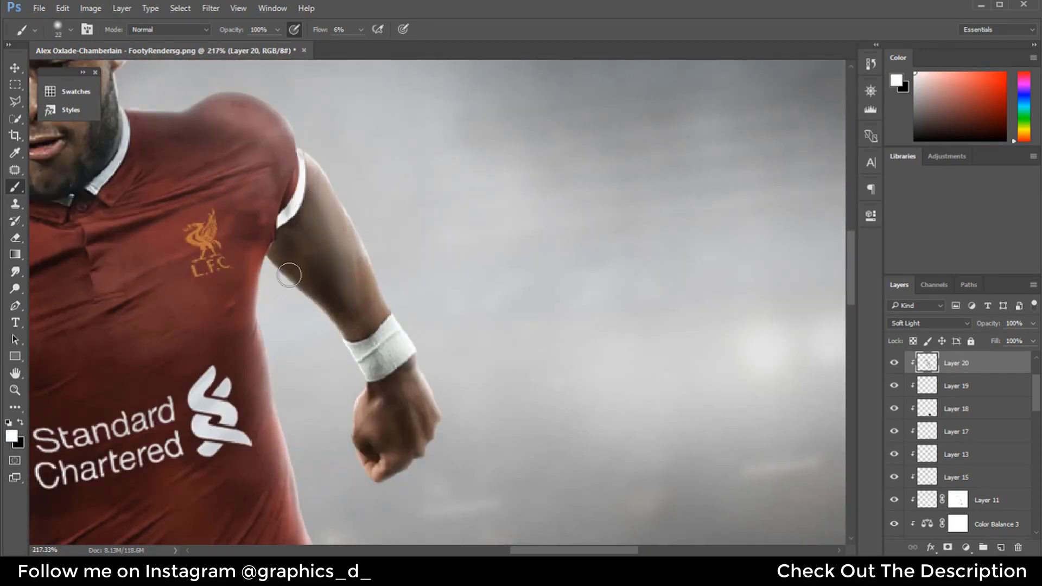
key(x)
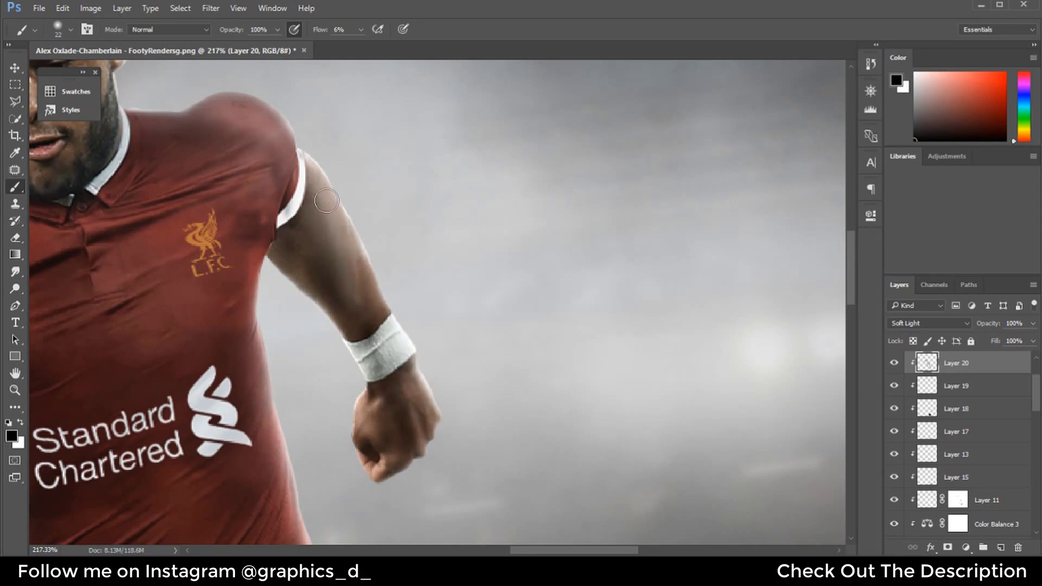
scroll(368, 237, down, 3)
scroll(468, 267, down, 3)
scroll(380, 356, up, 3)
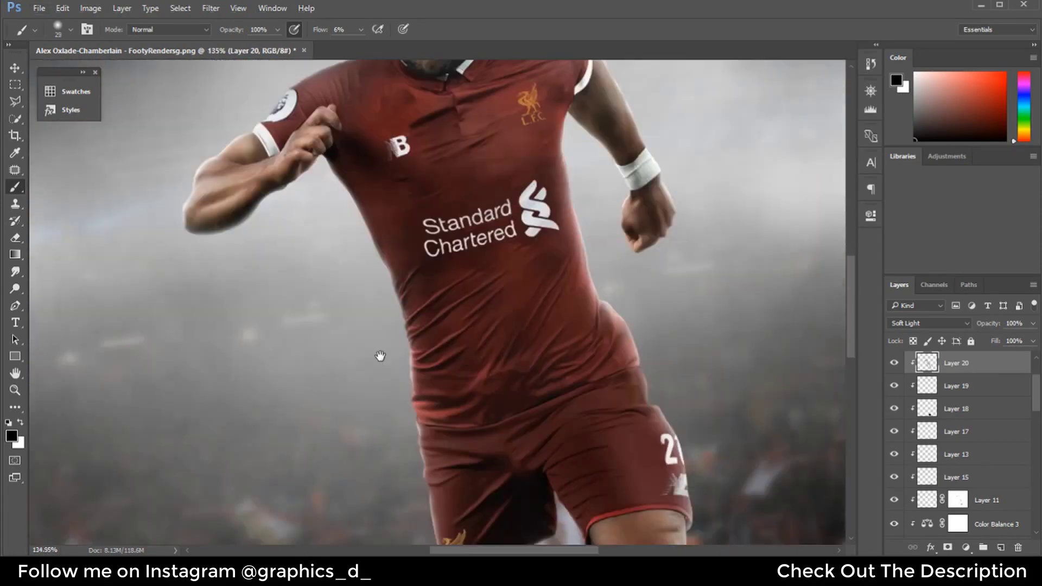
scroll(249, 231, up, 1)
scroll(261, 217, up, 1)
key(x)
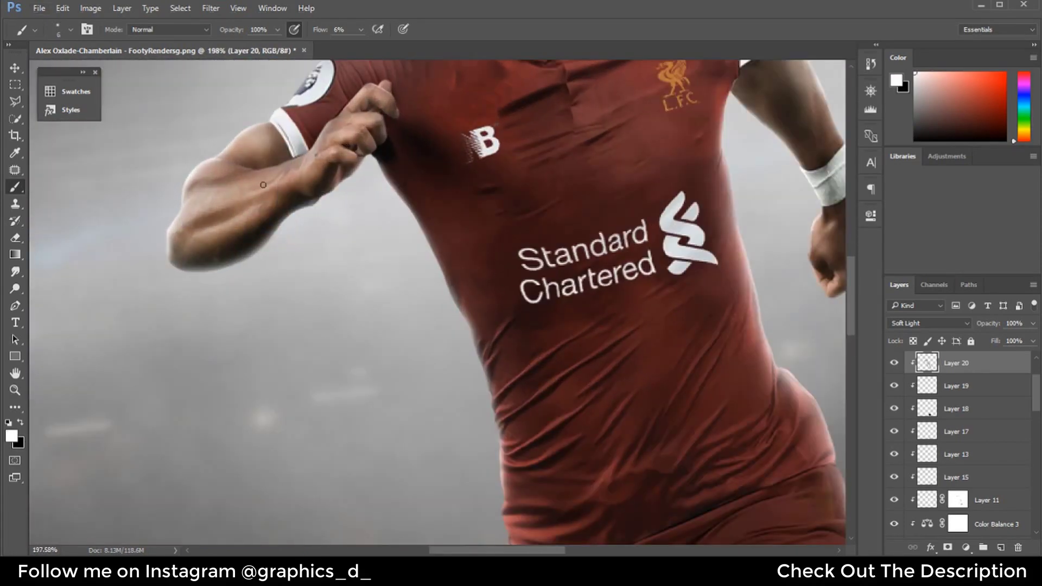
scroll(506, 358, down, 2)
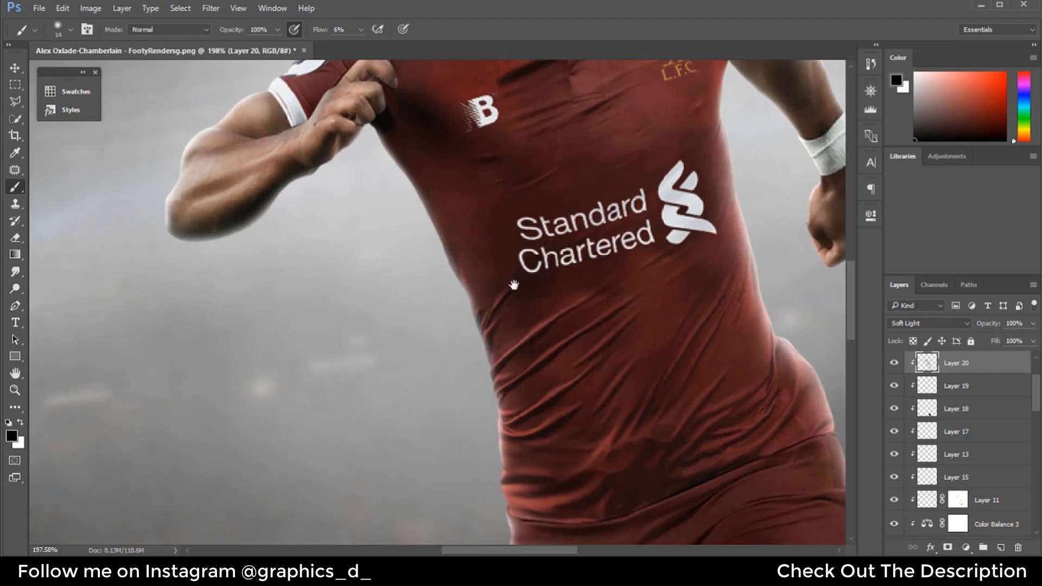
drag(514, 284, 412, 276)
Add Layer 21 above Layer 20, set to Soft Light, with a smaller brush
click(1002, 547)
click(928, 323)
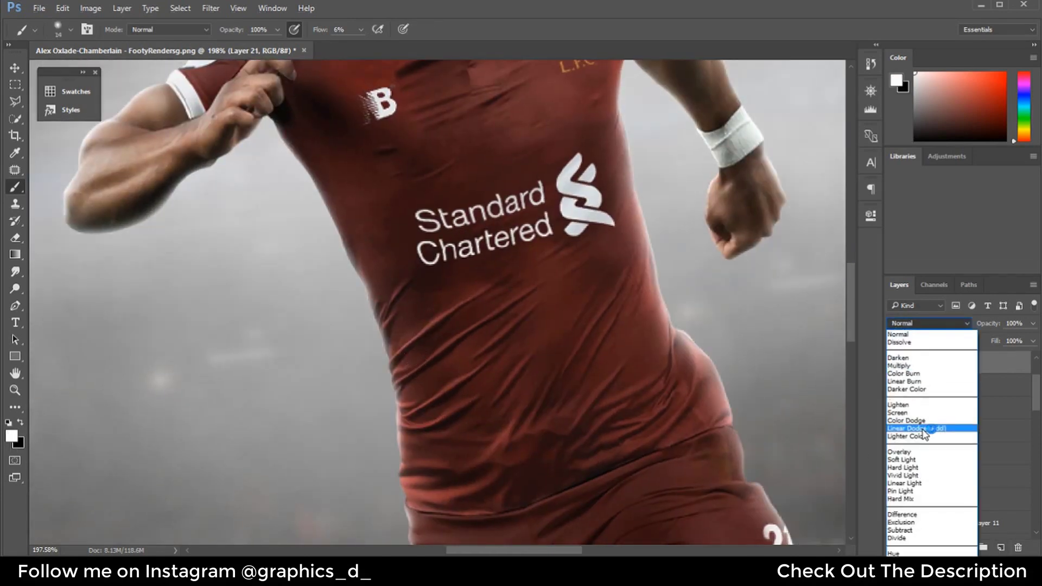
click(912, 427)
key(bracketleft)
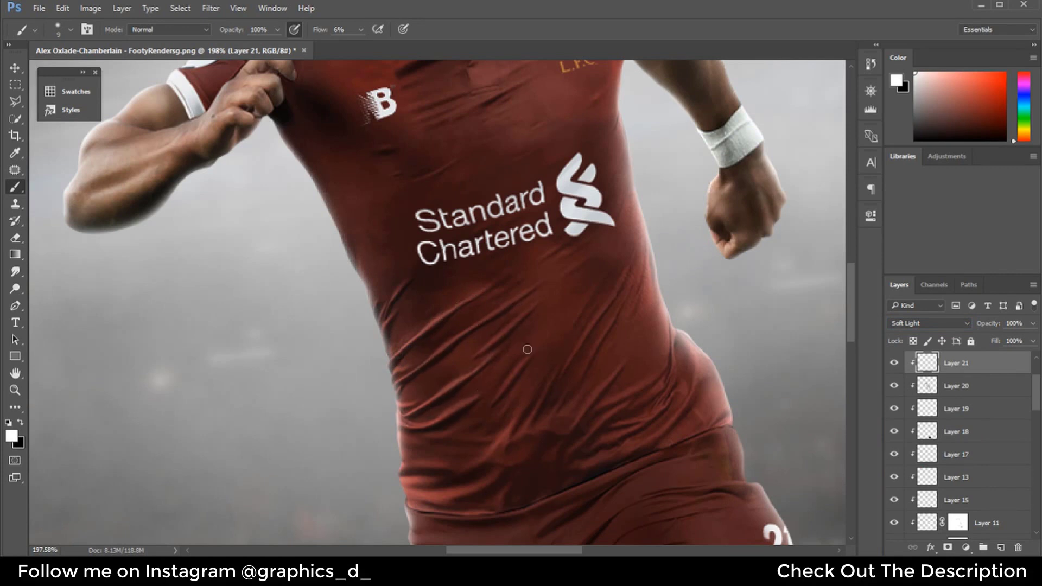
key(x)
key(x)
Lighten and shade the shirt around the collar, swapping colours and resizing the brush
scroll(489, 106, up, 1)
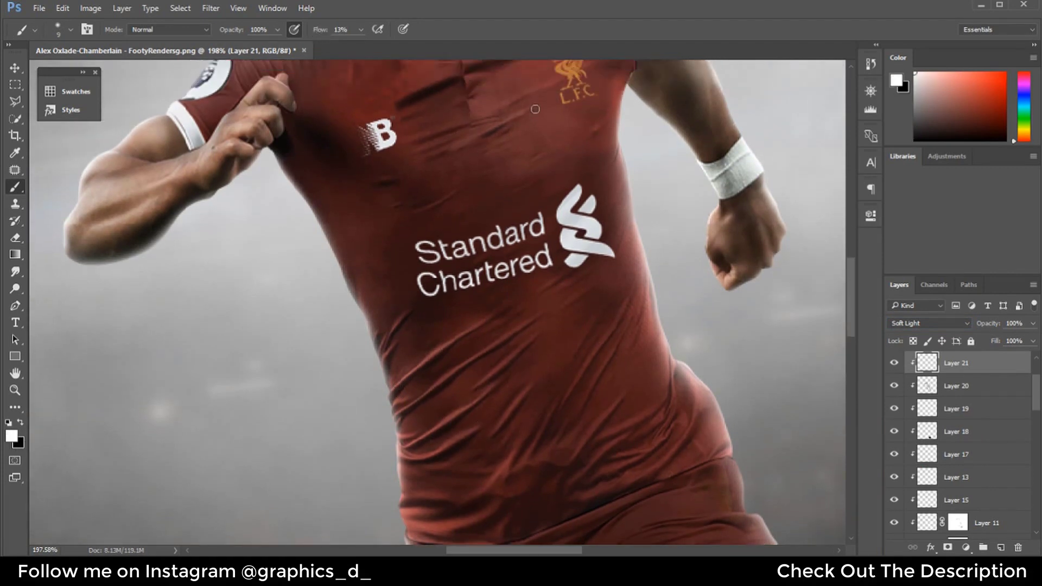
drag(457, 149, 419, 203)
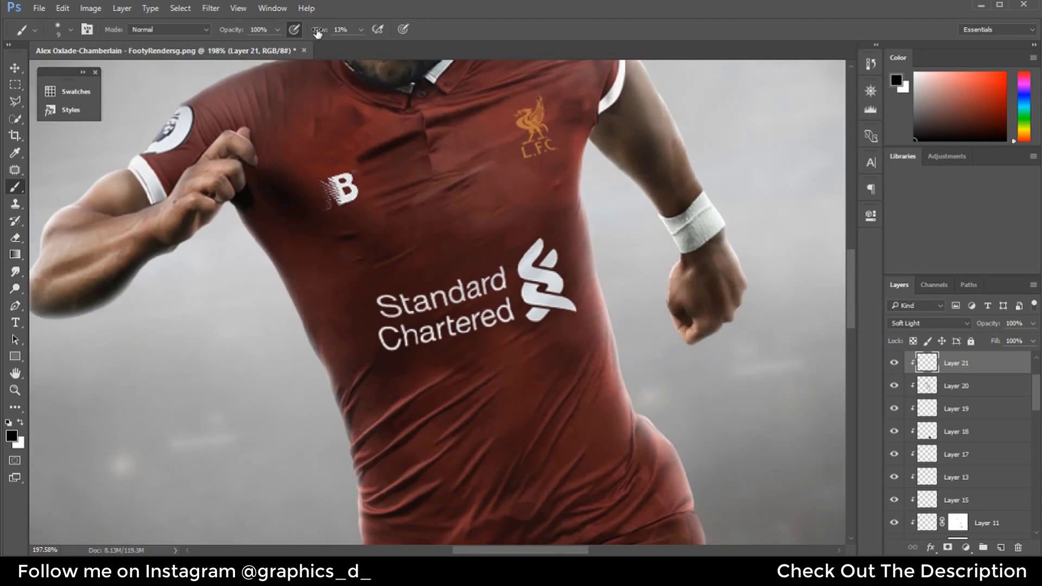
key(x)
key(x)
drag(376, 202, 383, 197)
key(x)
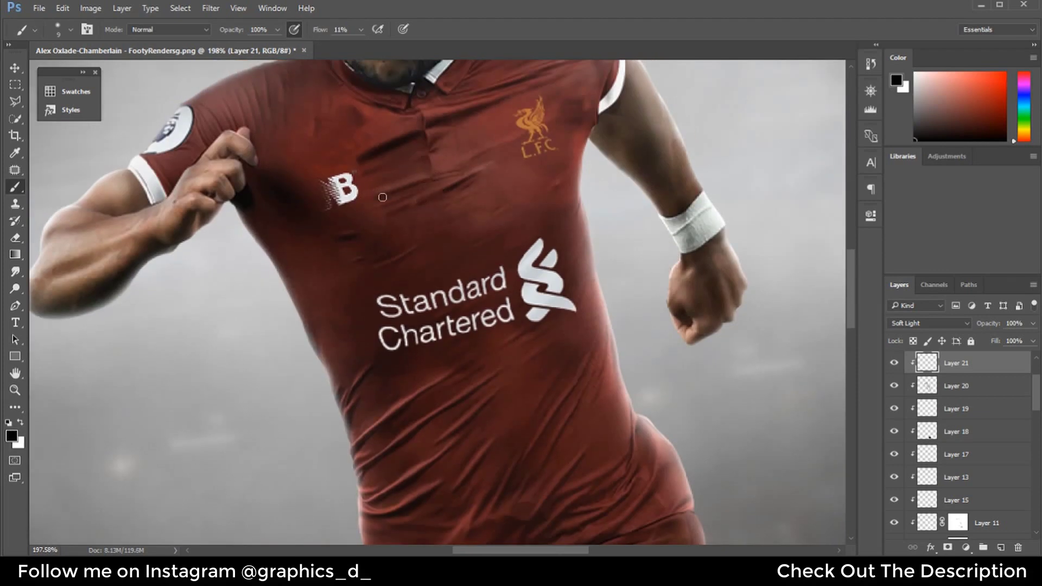
key(x)
scroll(427, 177, up, 1)
key(x)
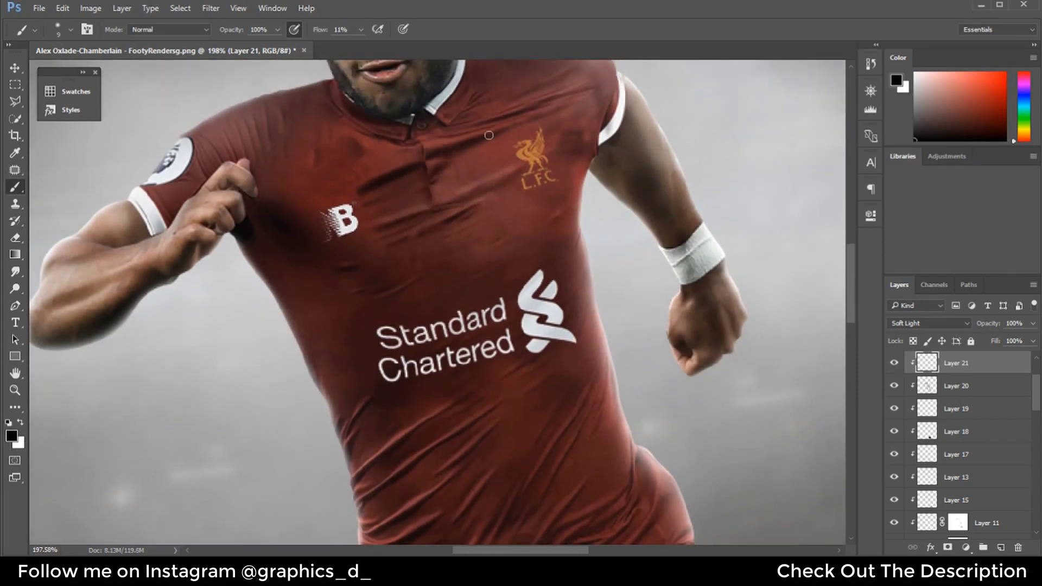
scroll(538, 116, up, 1)
key(bracketright)
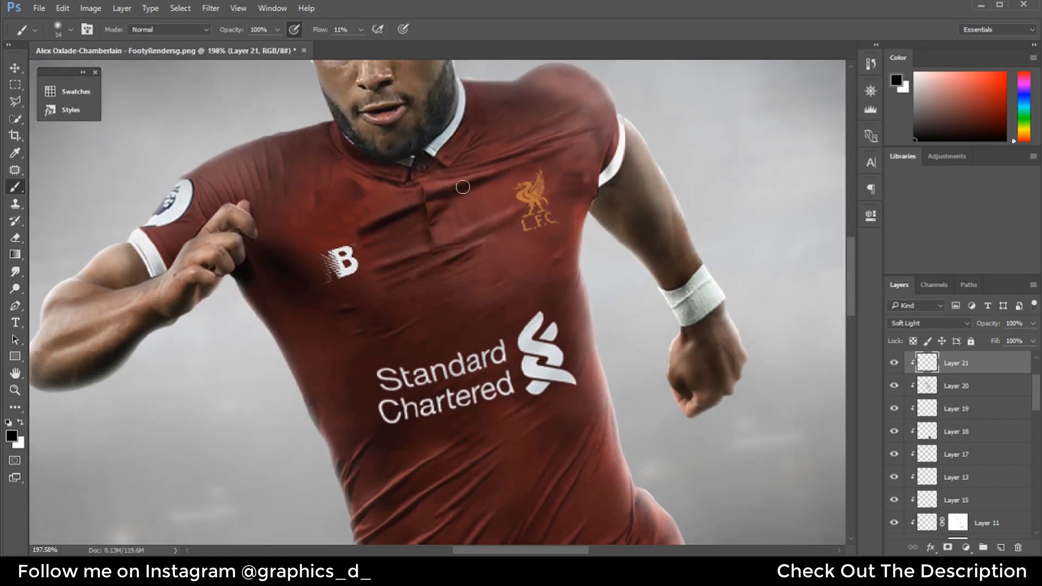
scroll(506, 139, up, 1)
key(x)
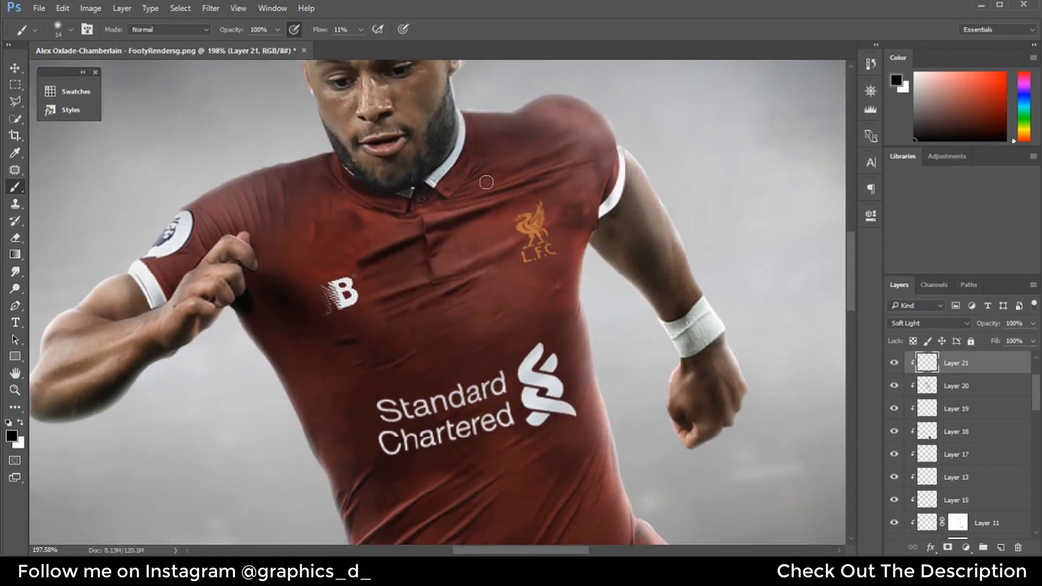
key(x)
key(bracketleft)
key(x)
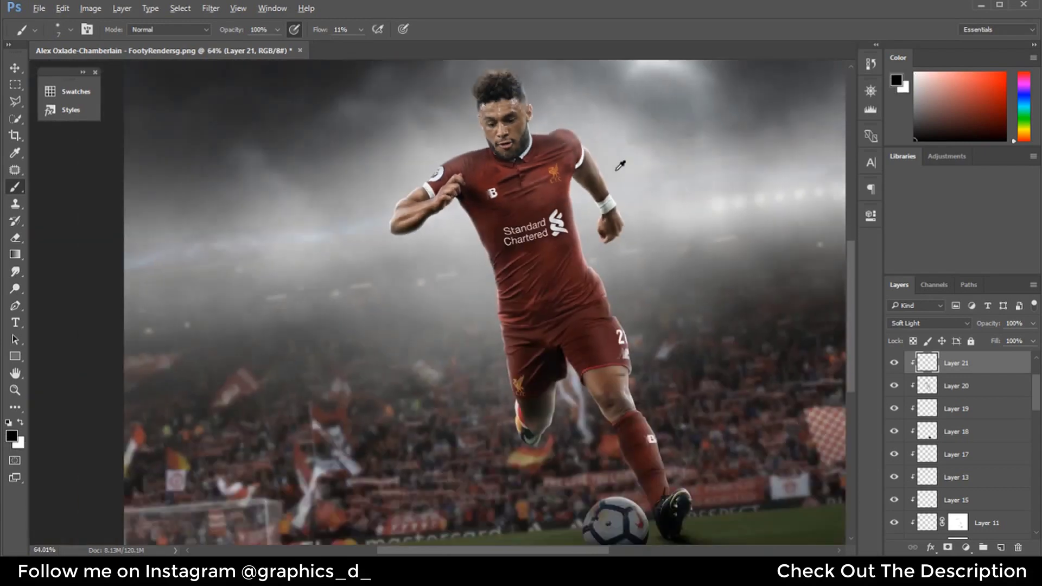
Darken the shirt folds at the waist and shade the shorts
mouse_move(569, 145)
mouse_down()
mouse_move(496, 272)
mouse_move(512, 290)
mouse_up()
key(x)
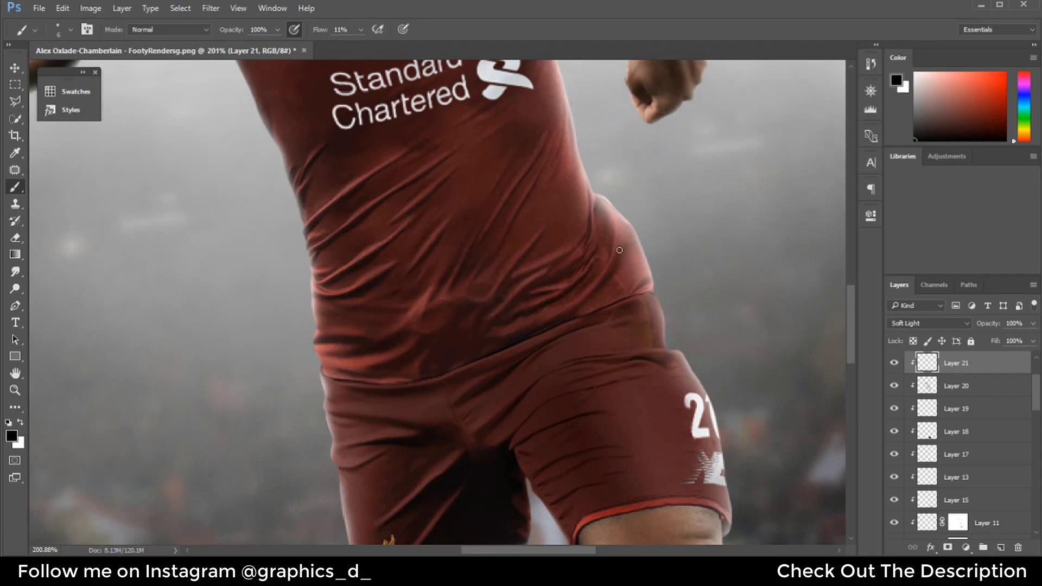
drag(599, 220, 609, 219)
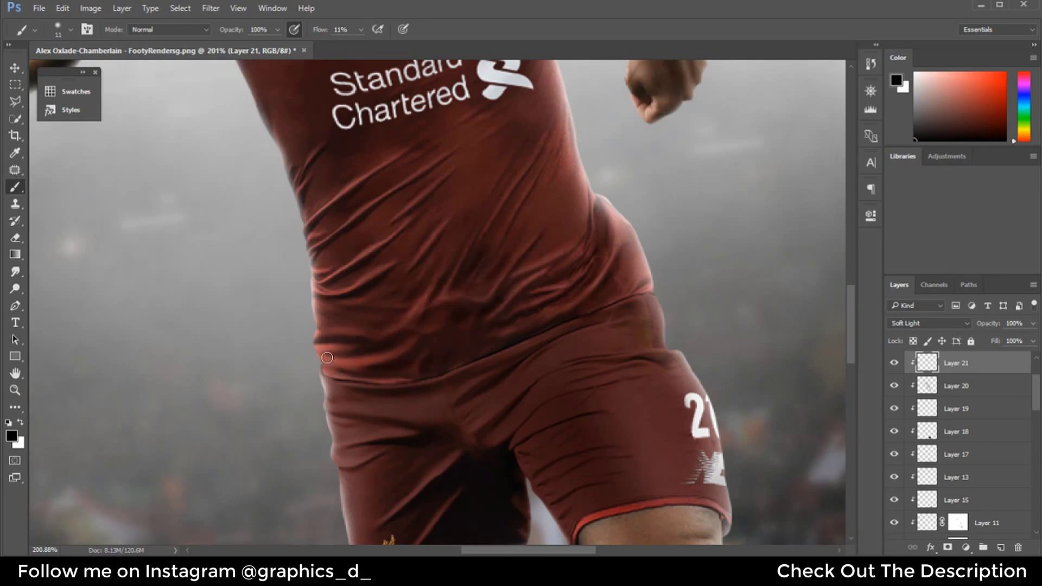
mouse_move(327, 358)
mouse_down()
mouse_move(349, 342)
mouse_move(321, 358)
mouse_up()
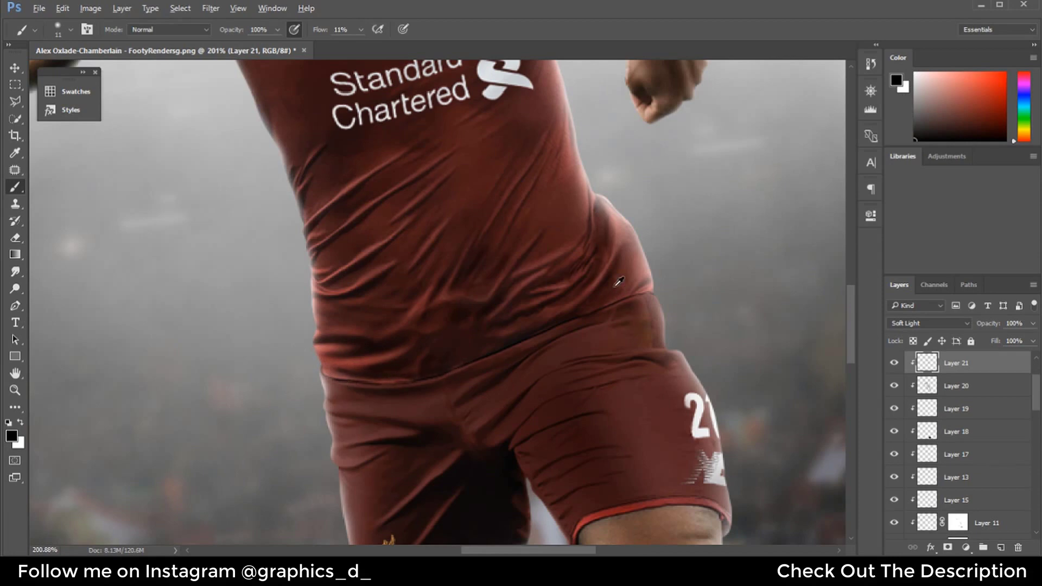
scroll(619, 282, down, 5)
scroll(668, 266, down, 3)
scroll(717, 248, down, 2)
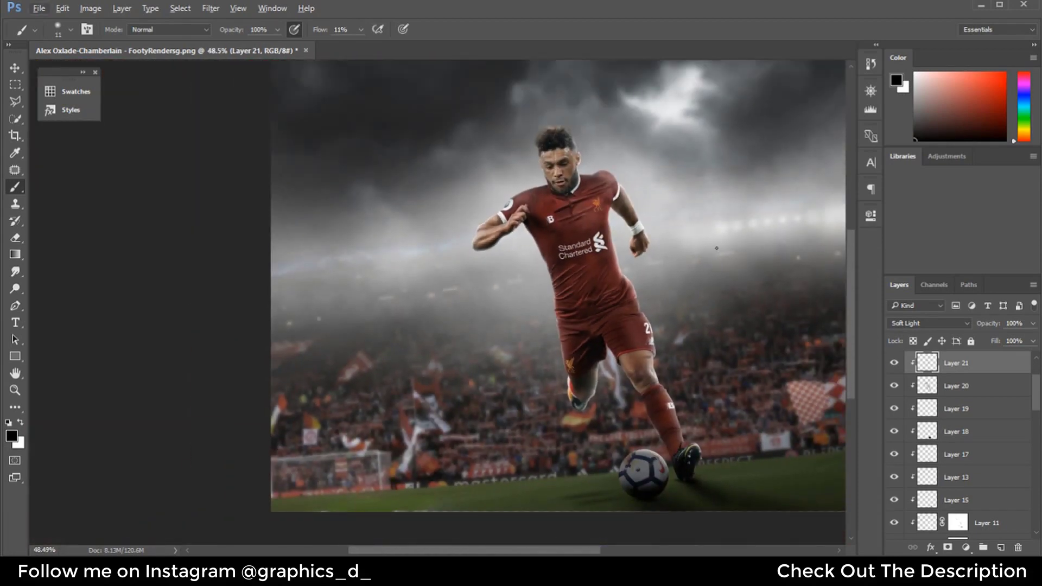
scroll(717, 249, up, 1)
scroll(521, 326, up, 2)
scroll(434, 304, up, 2)
scroll(374, 290, up, 1)
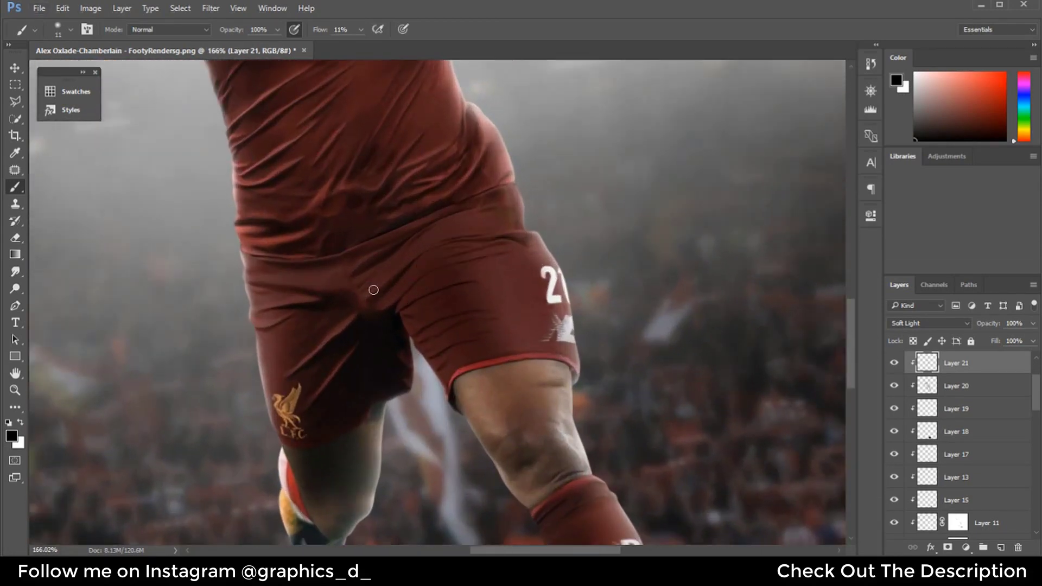
Shade the thigh, sock and boot with light and dark strokes
key(x)
key(x)
key(x)
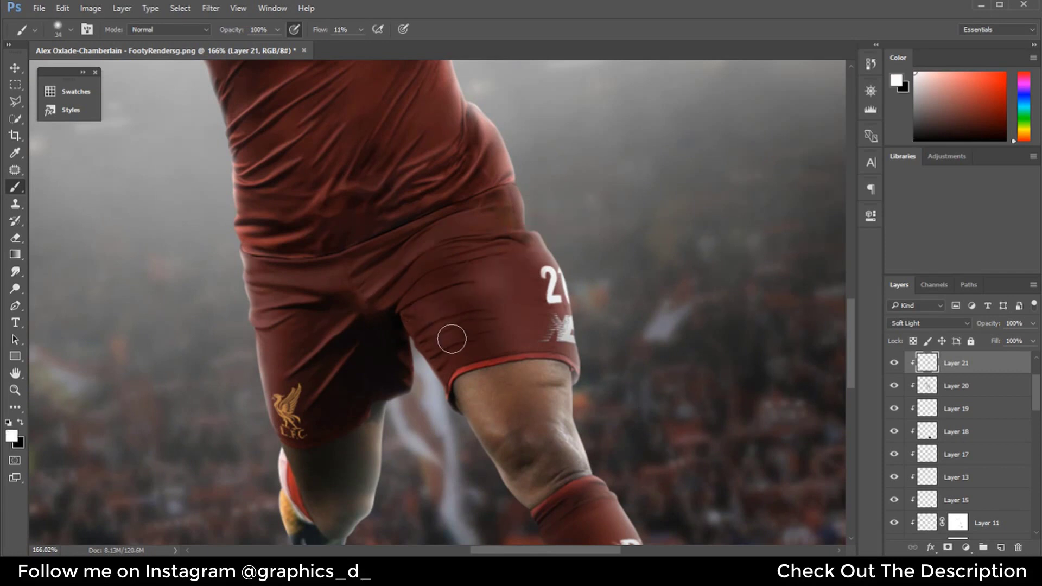
key(bracketright)
drag(515, 376, 483, 263)
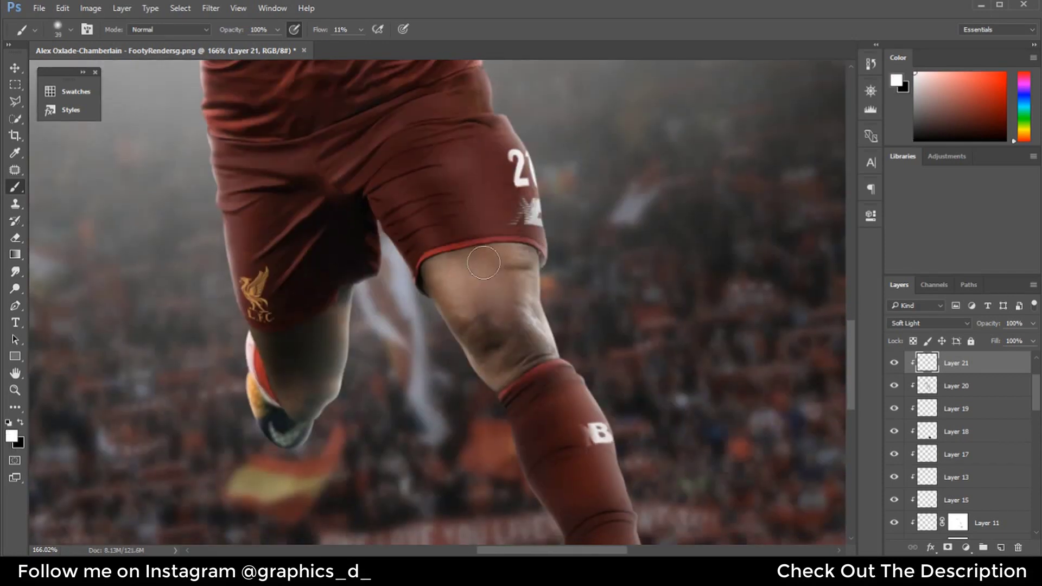
key(x)
key(x)
drag(586, 517, 504, 305)
key(x)
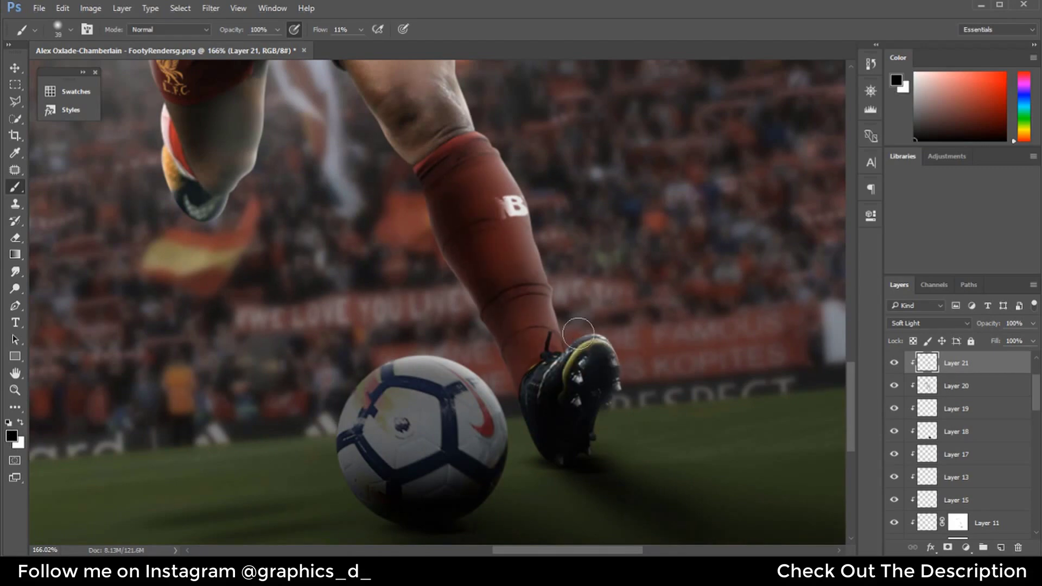
scroll(578, 326, down, 5)
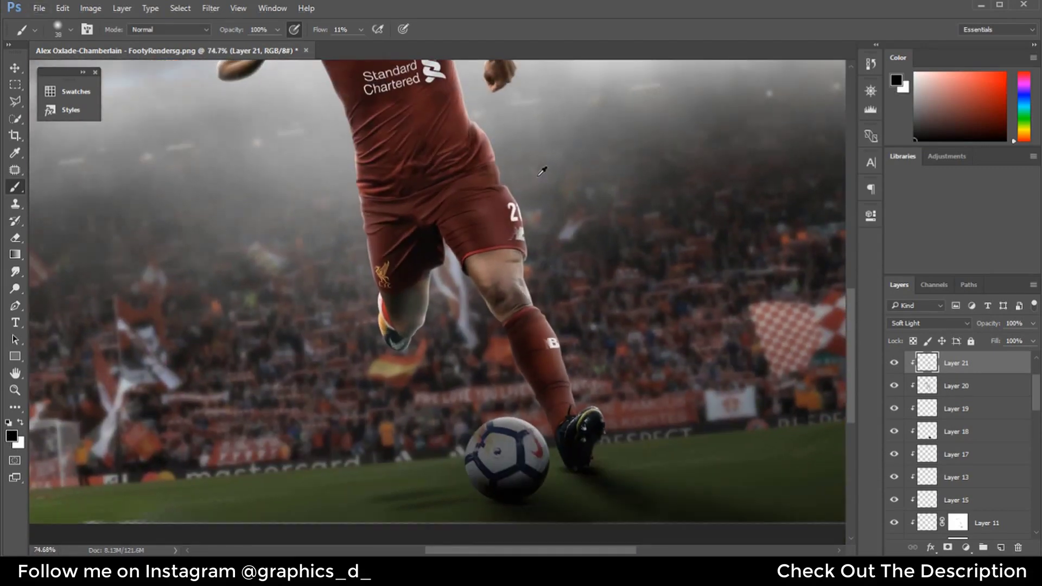
scroll(542, 171, up, 5)
scroll(434, 174, up, 4)
Centre the face and shade the nose, cheek and jaw, brightening the lower lip
key(x)
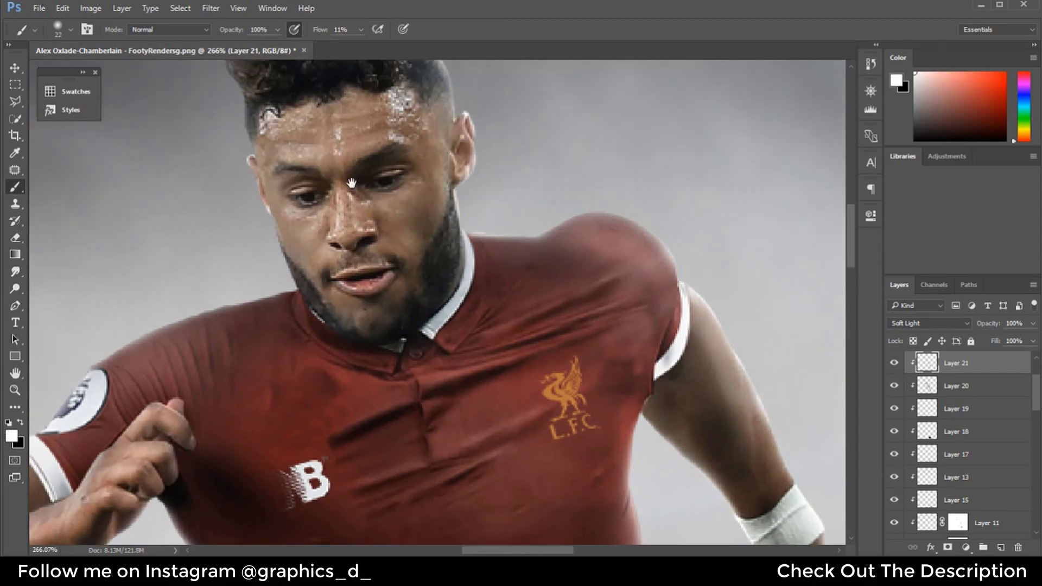
key(x)
mouse_move(278, 213)
mouse_down()
mouse_move(313, 281)
mouse_move(358, 199)
mouse_up()
key(x)
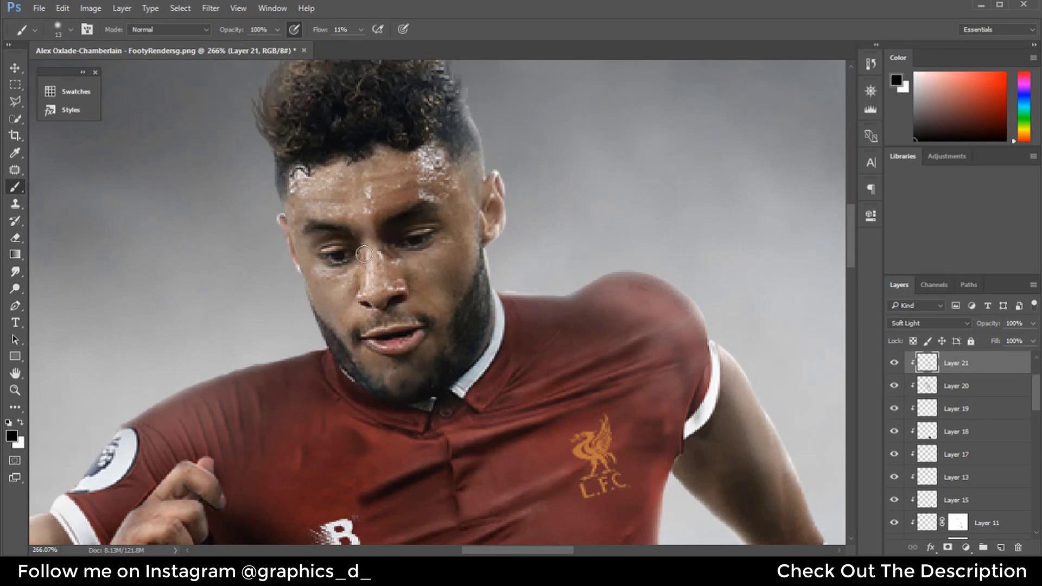
mouse_move(363, 254)
mouse_down()
mouse_move(434, 315)
mouse_move(439, 370)
mouse_up()
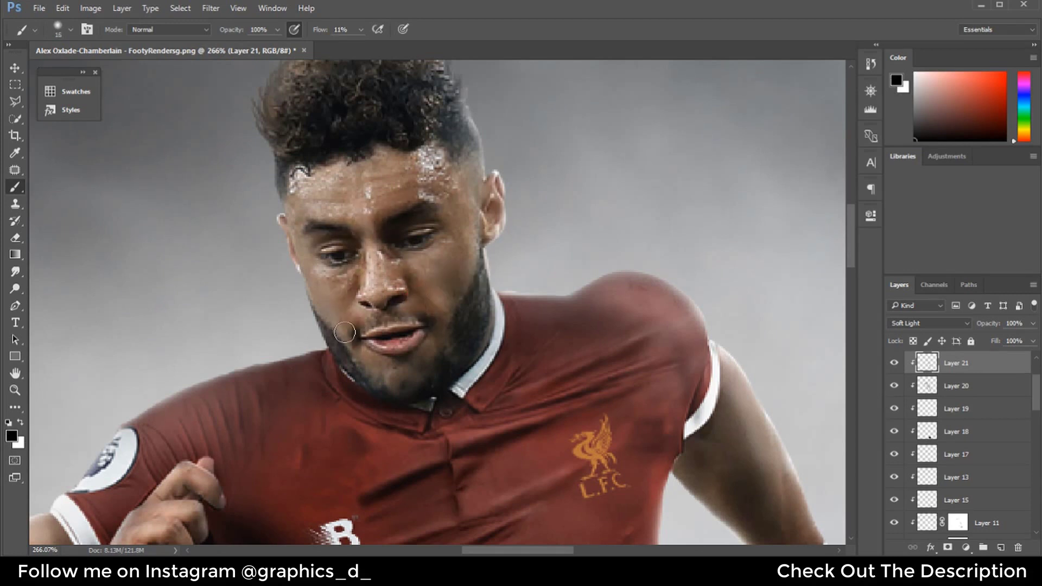
key(x)
drag(388, 345, 393, 356)
Shade the forehead and darken the hair, then fit the whole image in view
key(x)
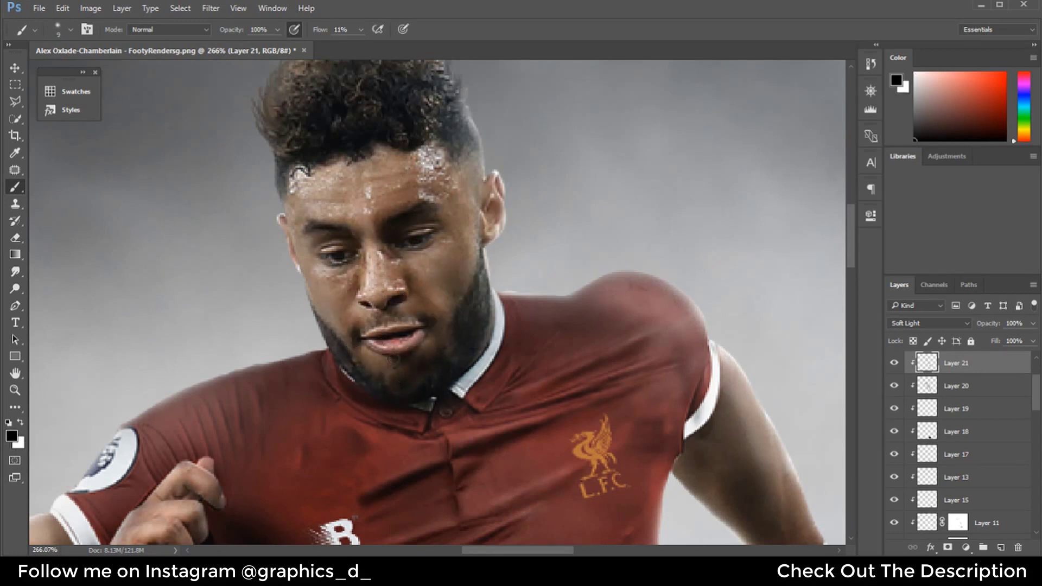
key(bracketright)
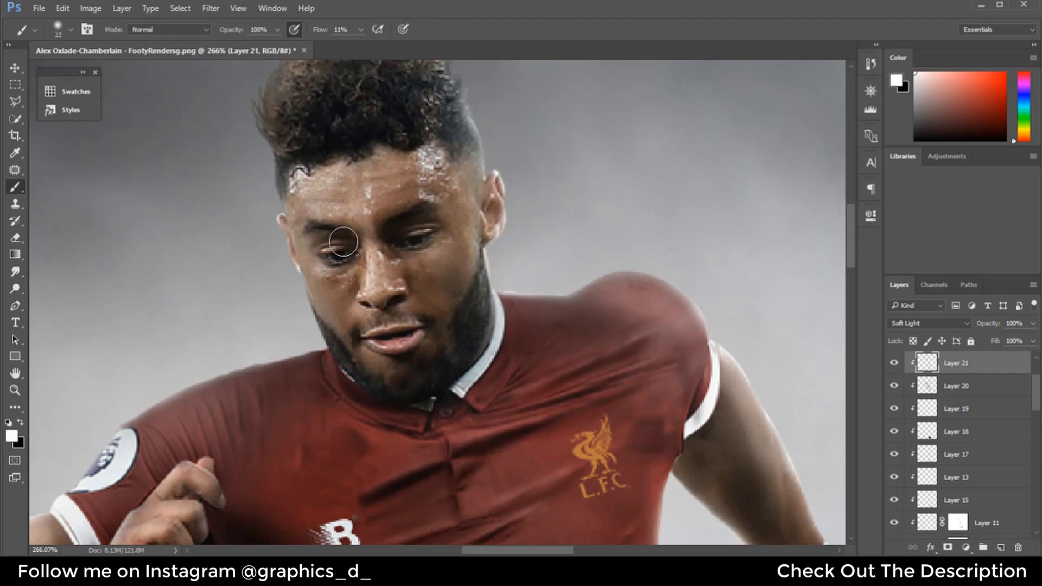
key(x)
mouse_move(396, 178)
mouse_down()
mouse_move(375, 204)
mouse_move(426, 198)
mouse_move(351, 223)
mouse_move(380, 152)
mouse_up()
key(x)
key(x)
key(ctrl+0)
scroll(370, 190, up, 5)
key(bracketright)
key(bracketright)
key(bracketright)
key(x)
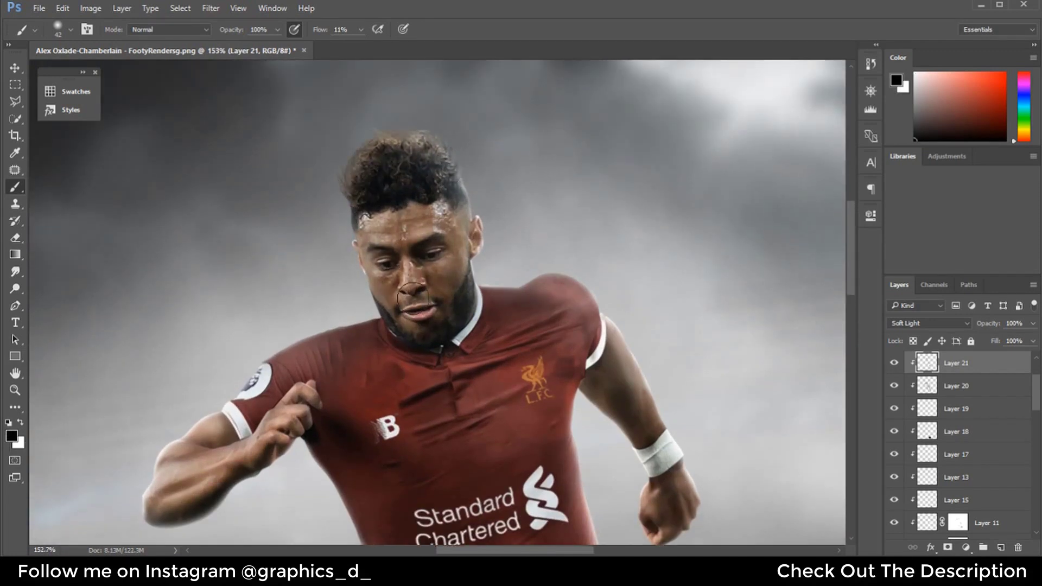
key(x)
key(ctrl+0)
Brush a faint white glow beside the player's head and shoulder on a new layer
key(ctrl+shift+alt+n)
scroll(480, 303, up, 3)
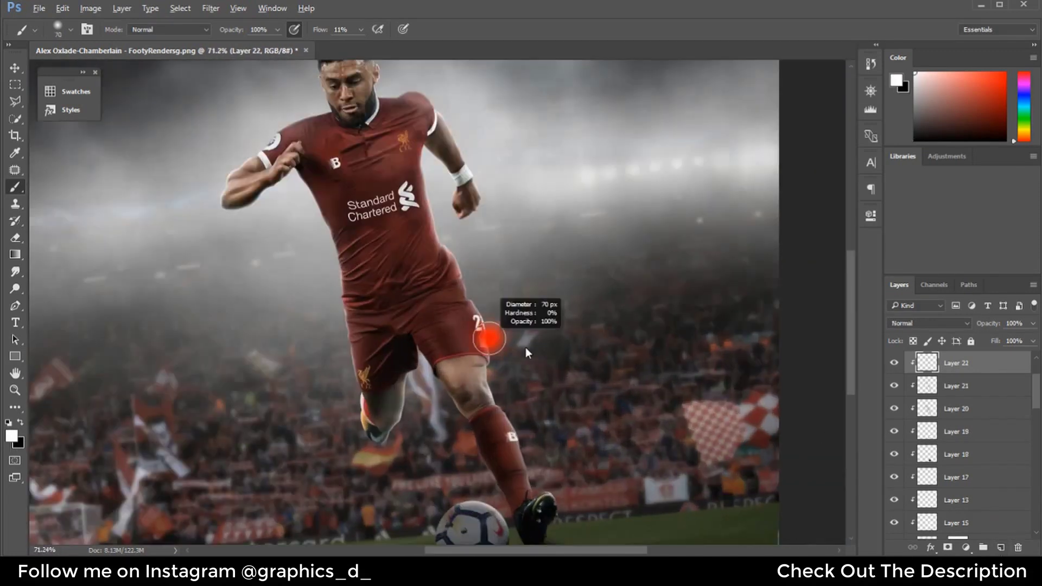
mouse_move(480, 303)
mouse_down()
mouse_move(459, 267)
mouse_move(484, 132)
mouse_up()
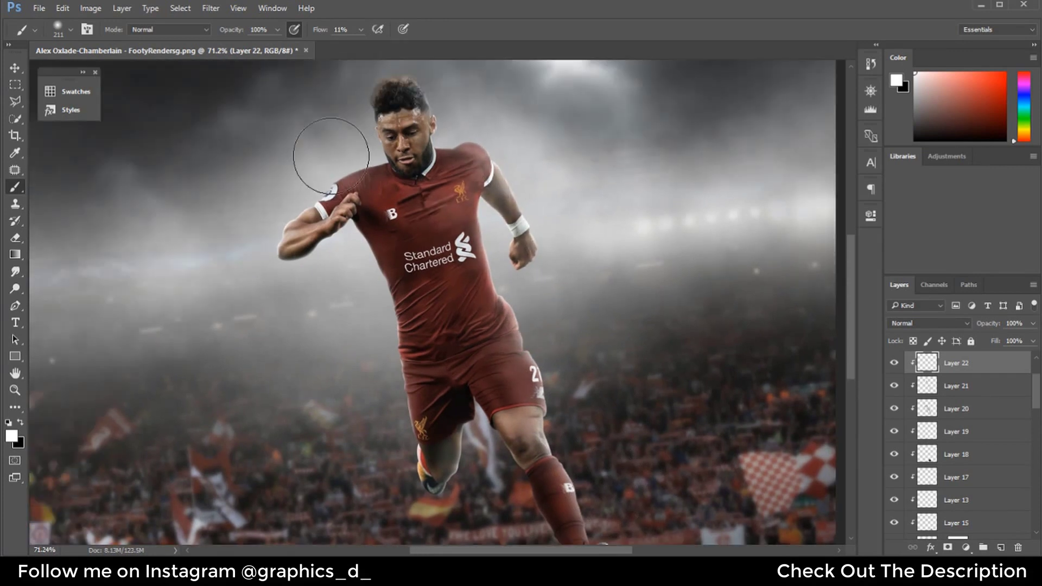
drag(333, 170, 388, 470)
key(ctrl+0)
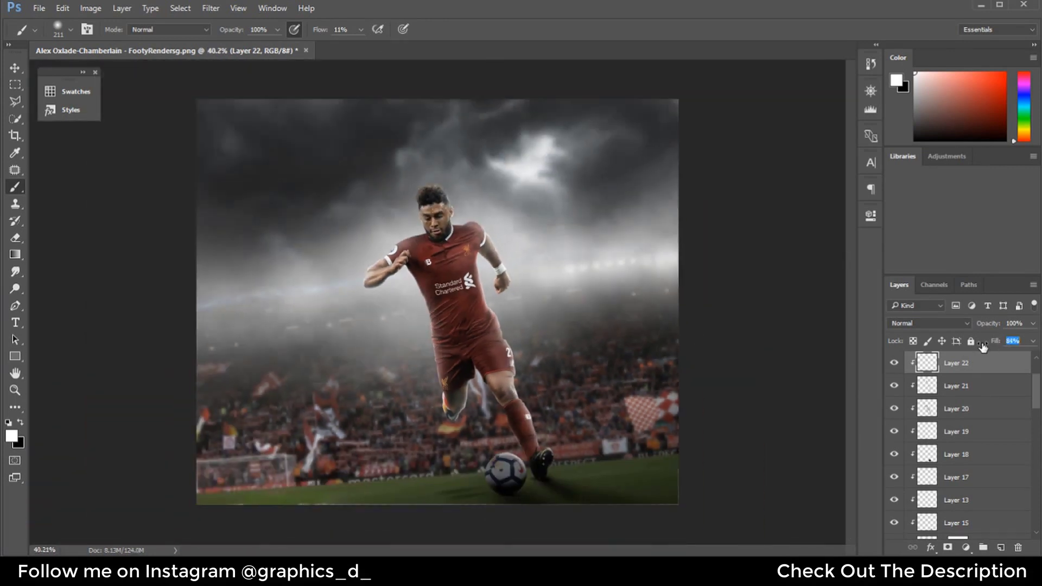
scroll(972, 402, down, 5)
Add a Curves adjustment above Gradient Fill 1, darken it, then undo back to a straight curve
click(983, 487)
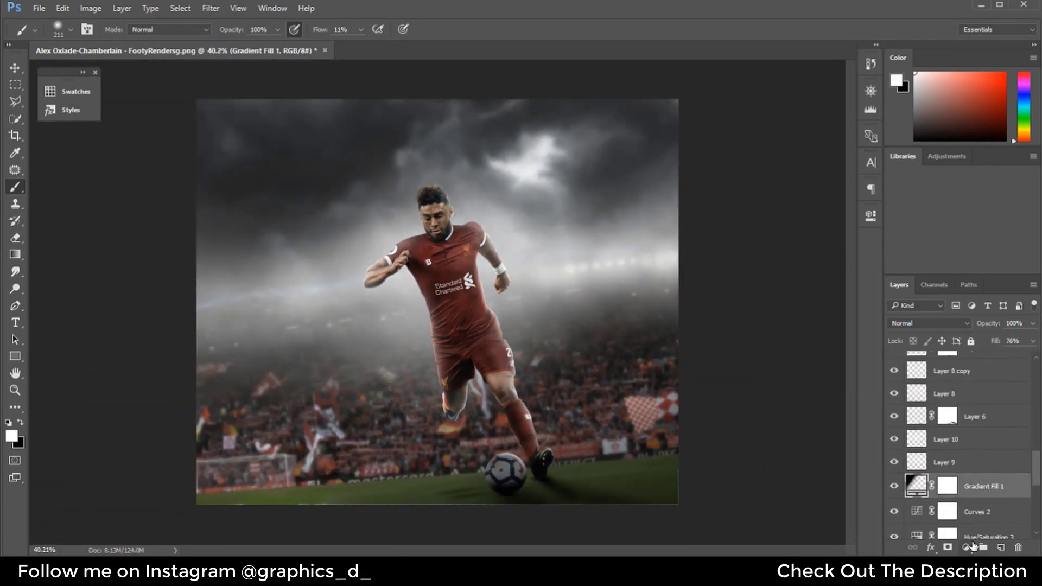
click(966, 547)
click(917, 332)
drag(811, 307, 812, 324)
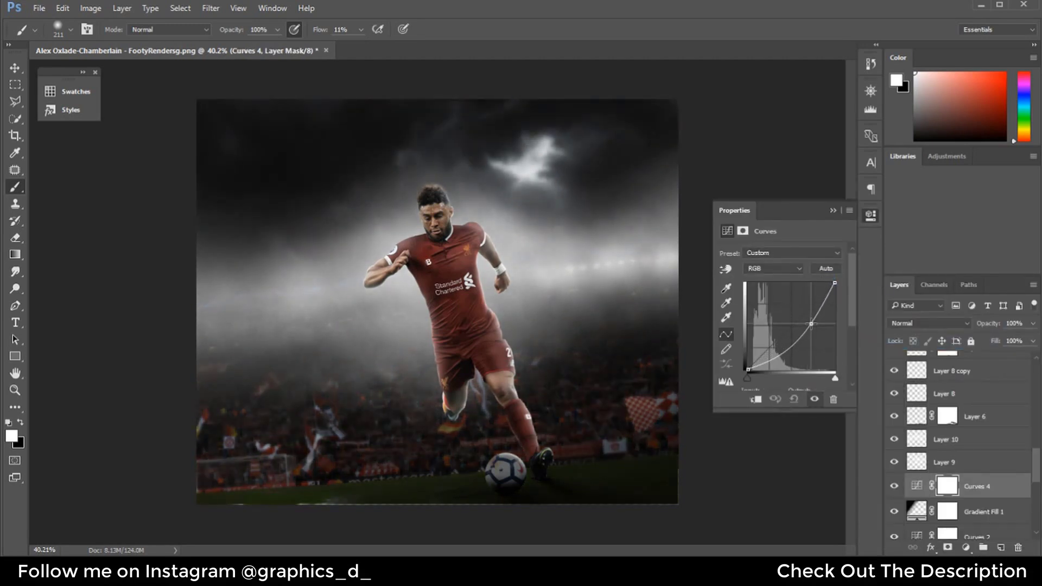
key(ctrl+z)
Compare the shading by toggling Layer 22 and Layer 17 visibility, then select Layer 11's mask
scroll(956, 434, up, 10)
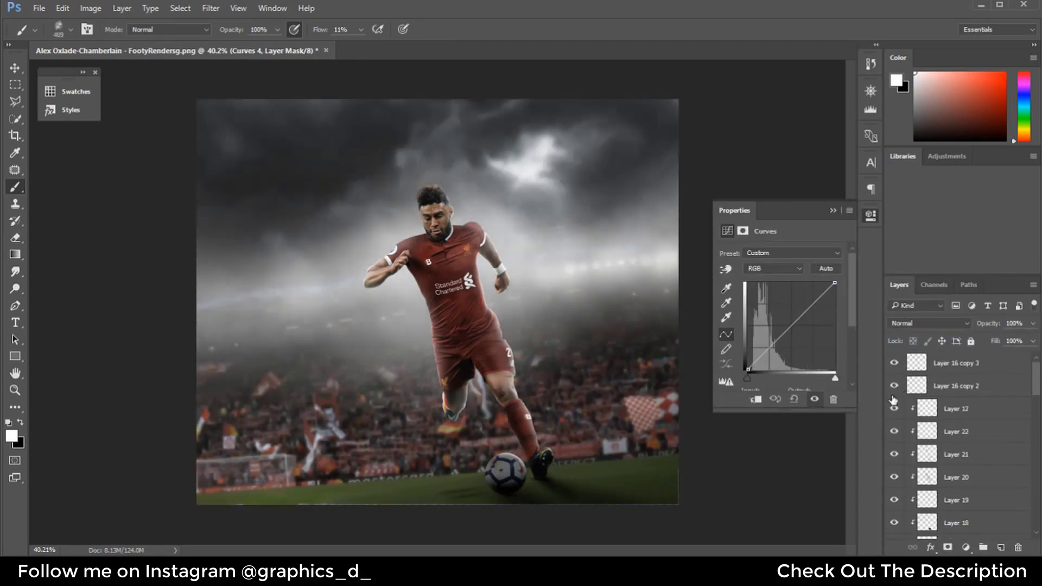
click(959, 409)
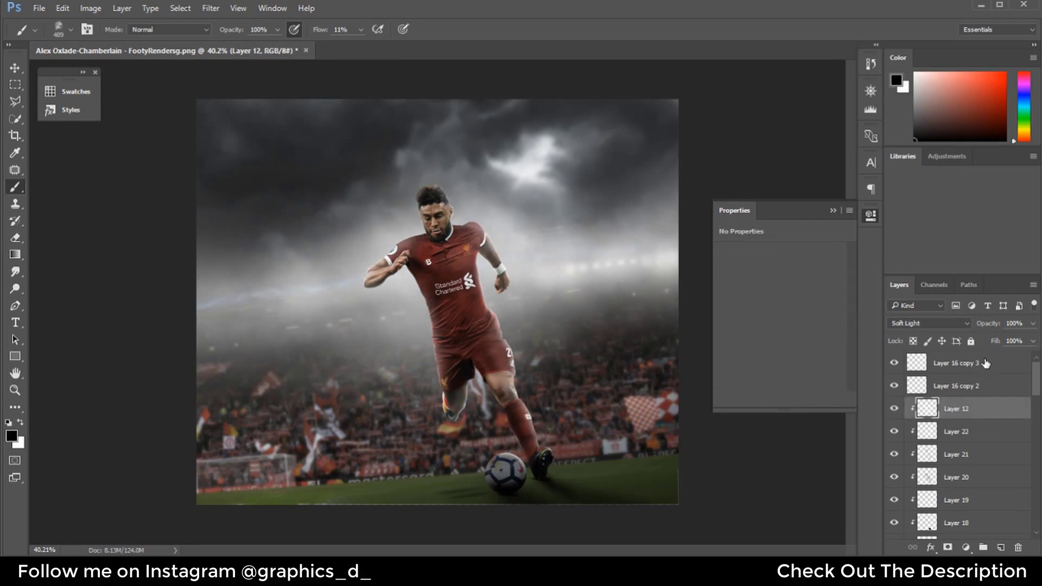
click(894, 432)
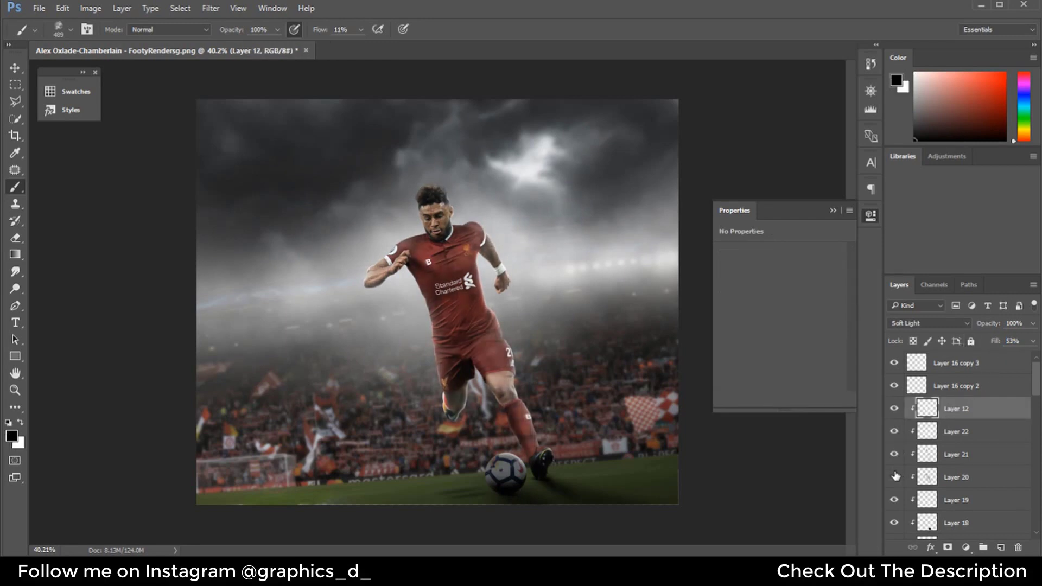
scroll(899, 481, down, 1)
click(897, 501)
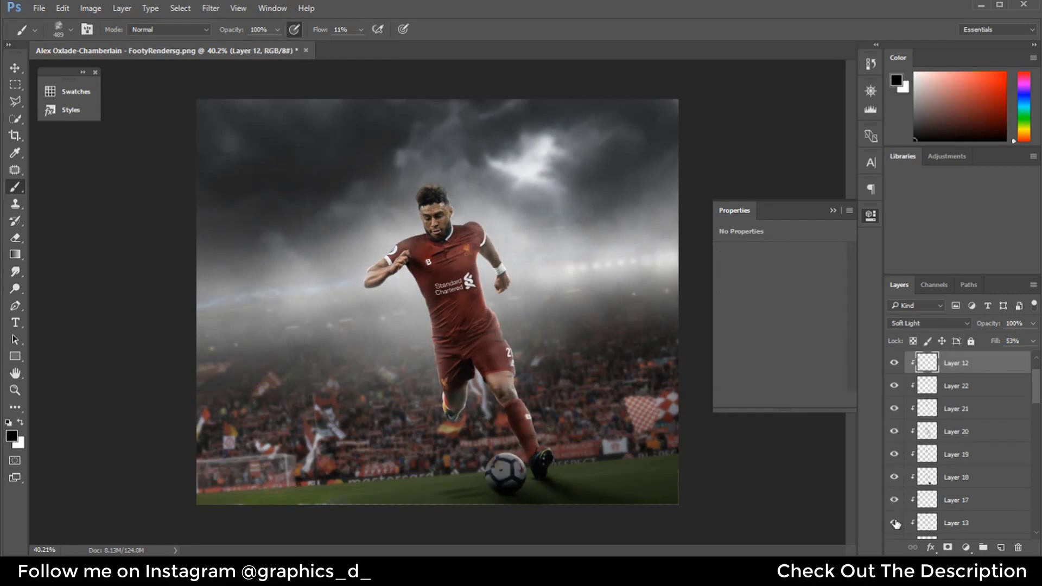
scroll(896, 524, down, 2)
click(959, 477)
Mask out parts of Layer 11 around the lower leg and right shin
key(x)
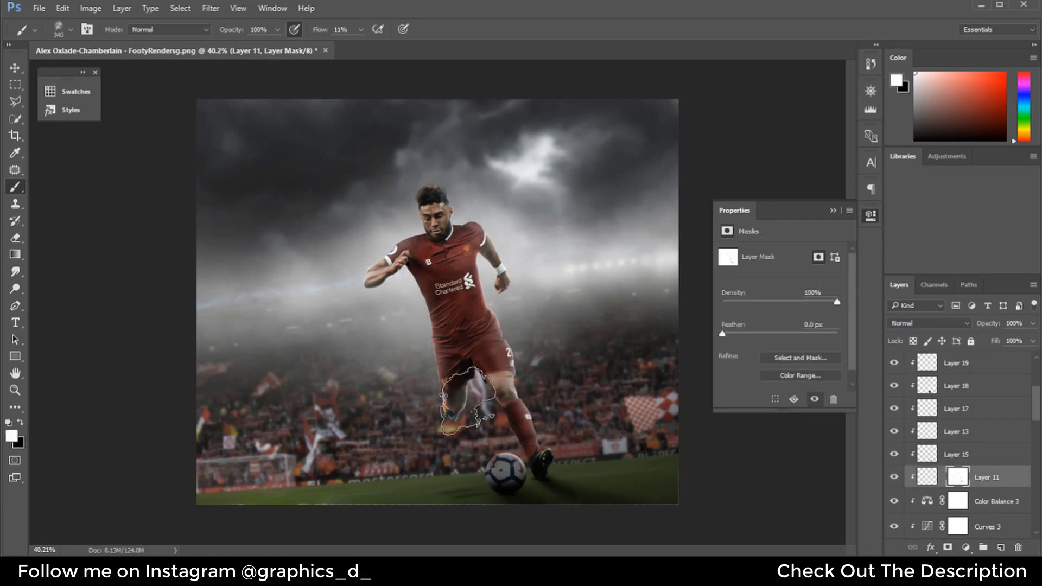
drag(318, 33, 466, 416)
key(x)
drag(536, 407, 561, 415)
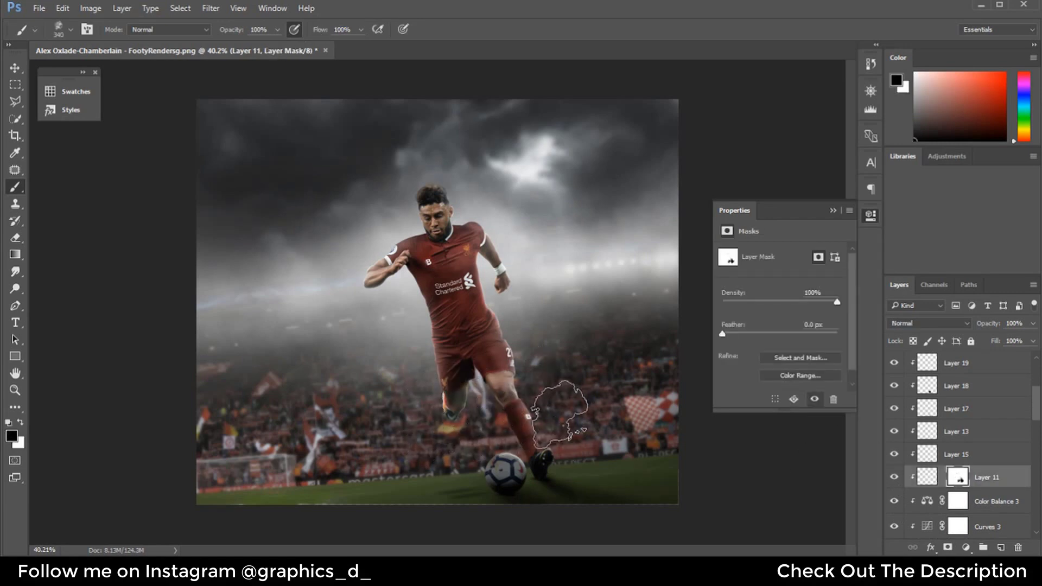
scroll(999, 380, up, 3)
Add a Curves 5 adjustment above Layer 16 copy 3 with the curve bent down to darken
click(999, 365)
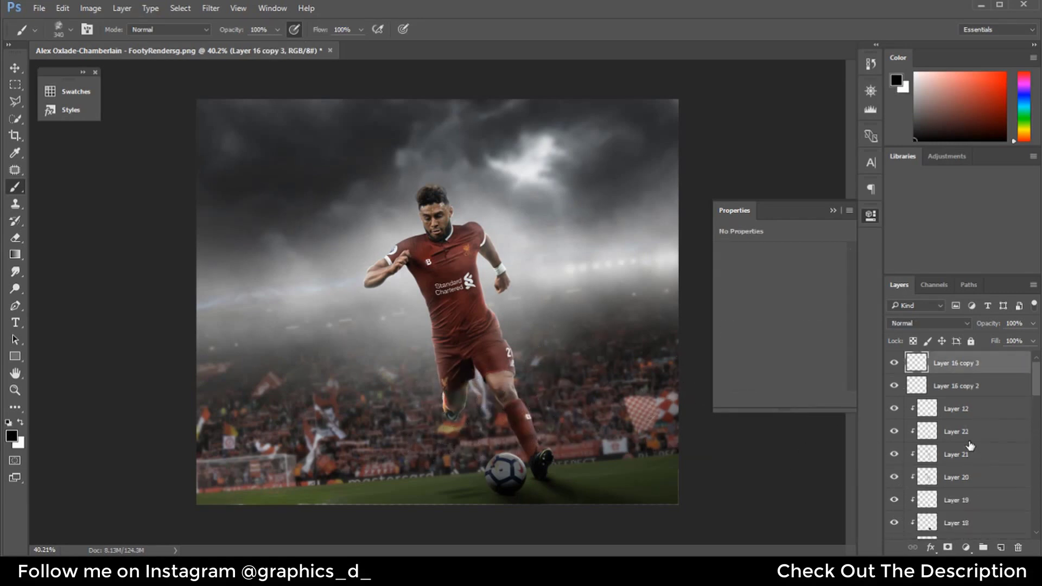
click(966, 547)
click(966, 547)
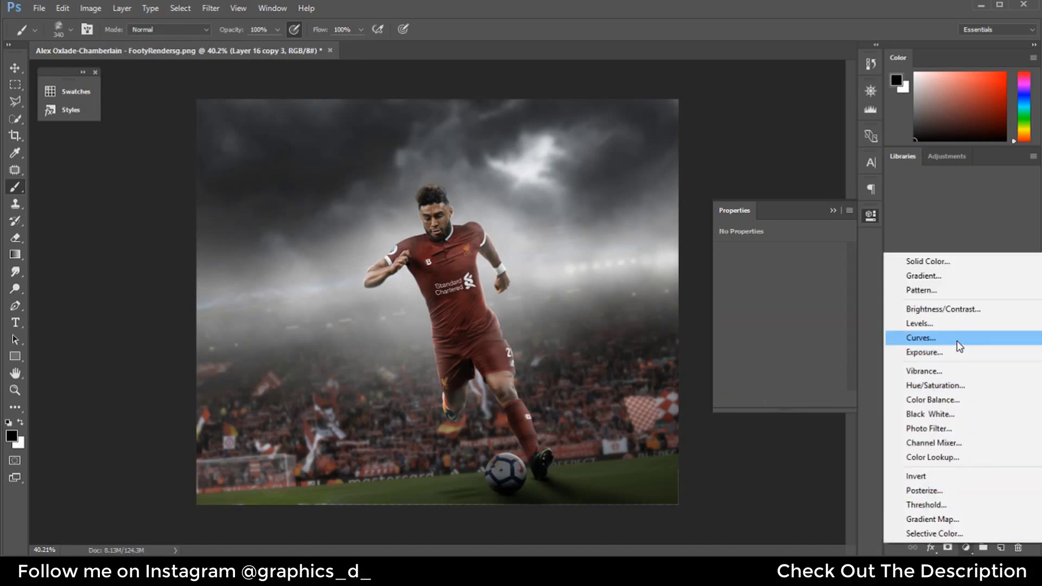
click(893, 339)
drag(789, 326, 742, 359)
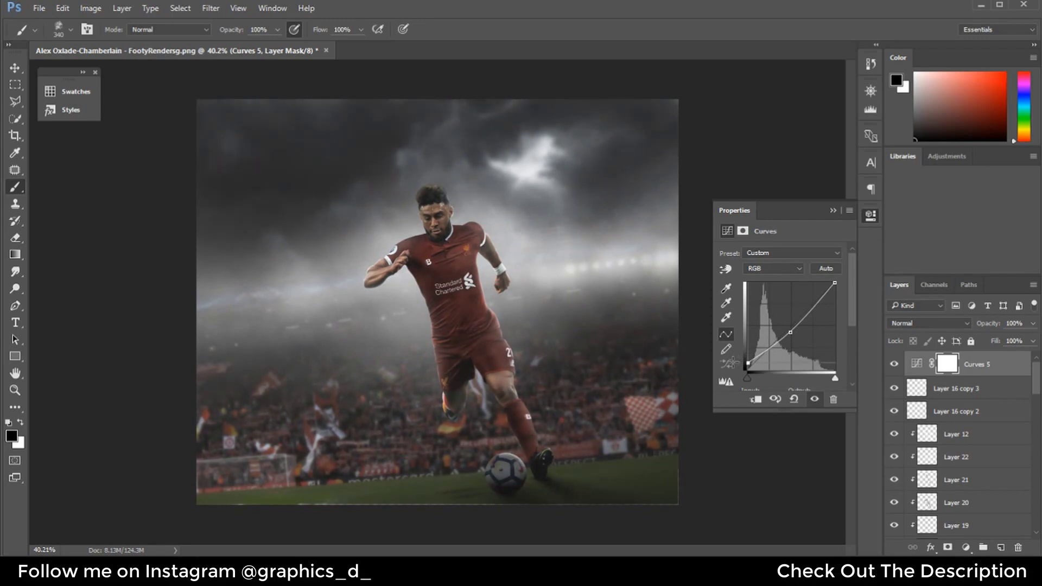
click(833, 211)
scroll(570, 480, up, 3)
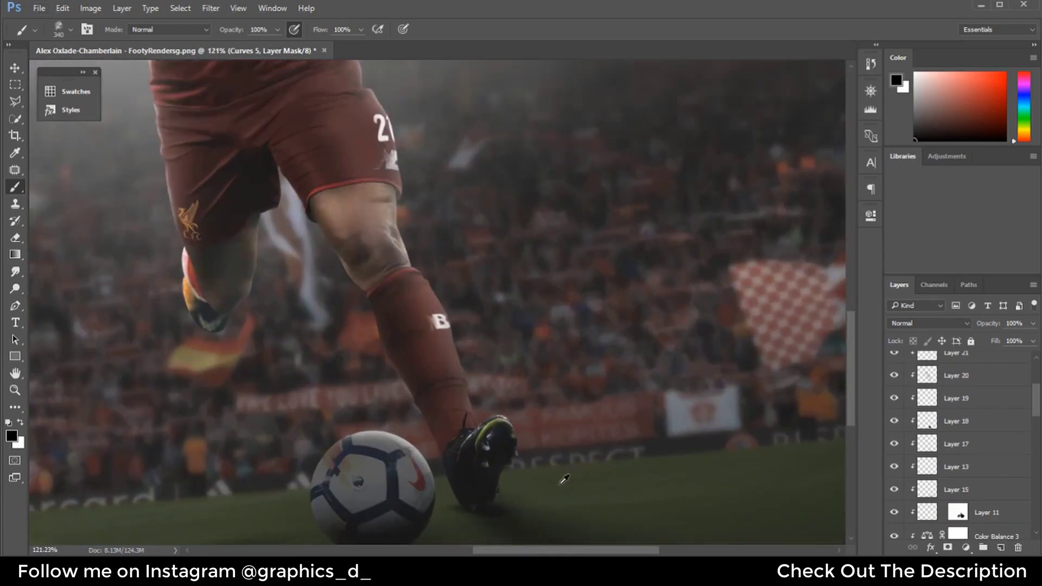
scroll(570, 480, down, 3)
scroll(955, 445, down, 5)
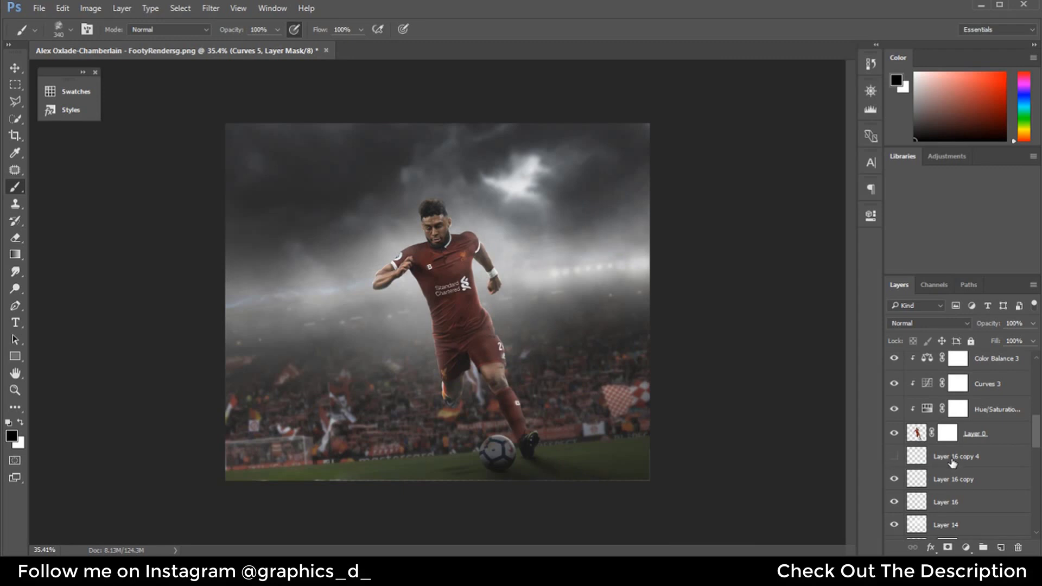
Paint soft white haze around the player on a new layer at 5% flow
key(ctrl+shift+alt+n)
key(x)
mouse_move(586, 288)
mouse_down()
mouse_move(413, 315)
mouse_move(597, 325)
mouse_move(488, 209)
mouse_up()
text(5)
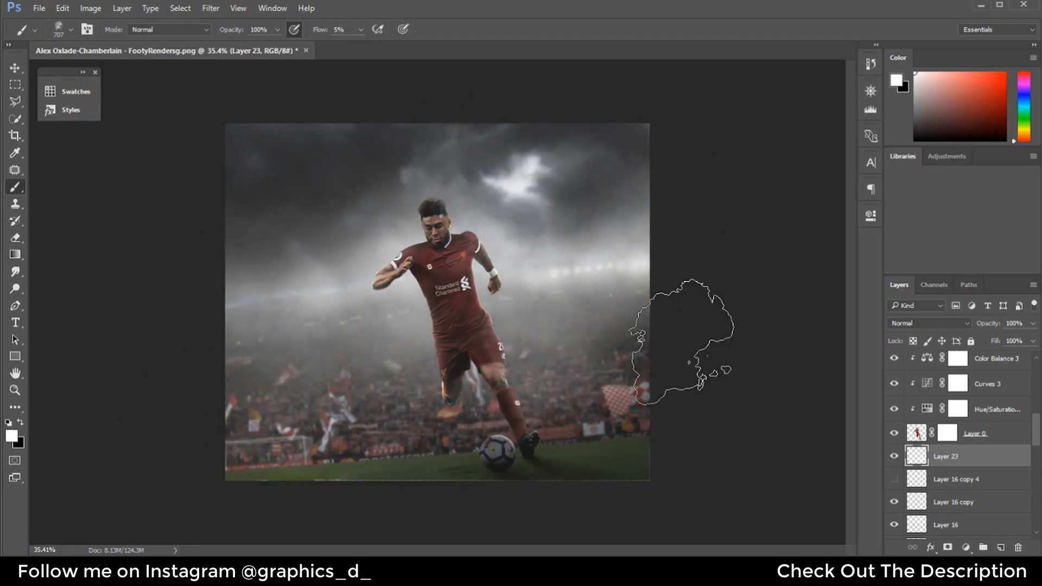
Add a new empty Layer 24 clipped to the player's Layer 0
scroll(459, 255, up, 3)
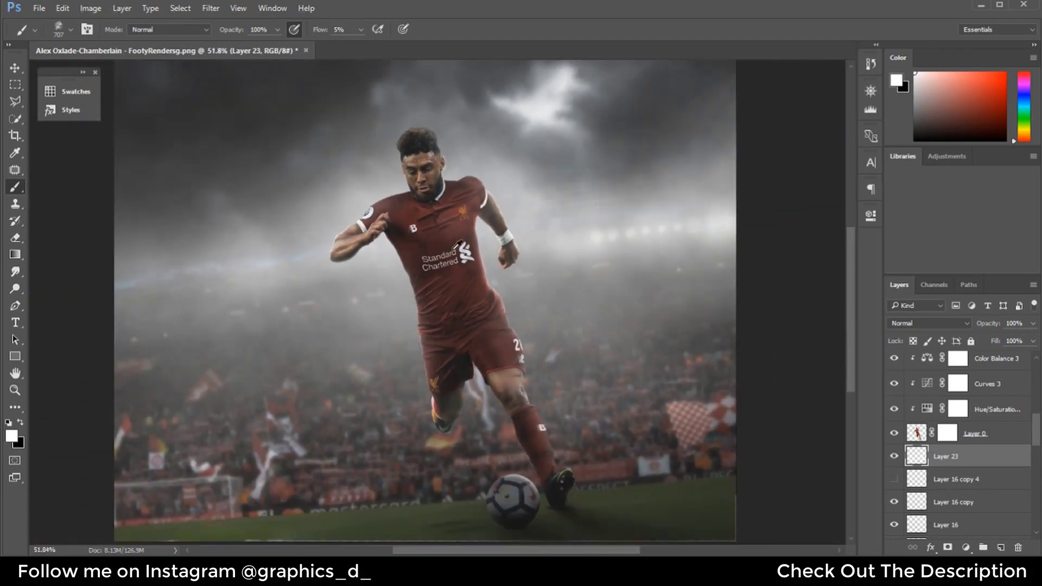
scroll(429, 187, up, 4)
scroll(429, 188, up, 4)
key(ctrl+shift+alt+n)
key(ctrl+alt+g)
Switch the clipped Layer 24 to the Soft Light blend mode
click(926, 323)
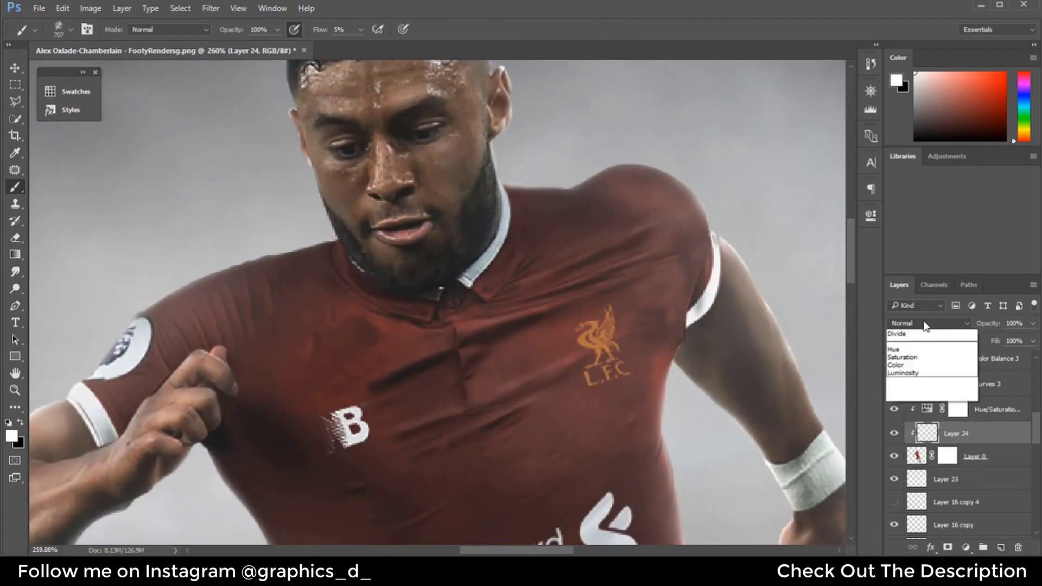
click(904, 478)
right_click(692, 269)
click(714, 347)
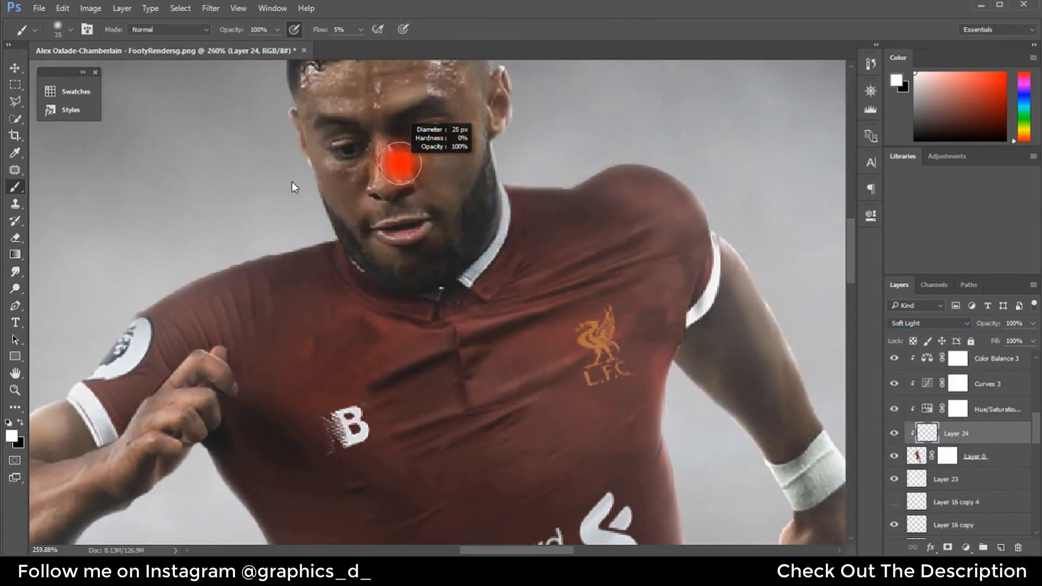
Shade and highlight the face, hair and shirt with small soft black and white strokes
scroll(380, 171, up, 2)
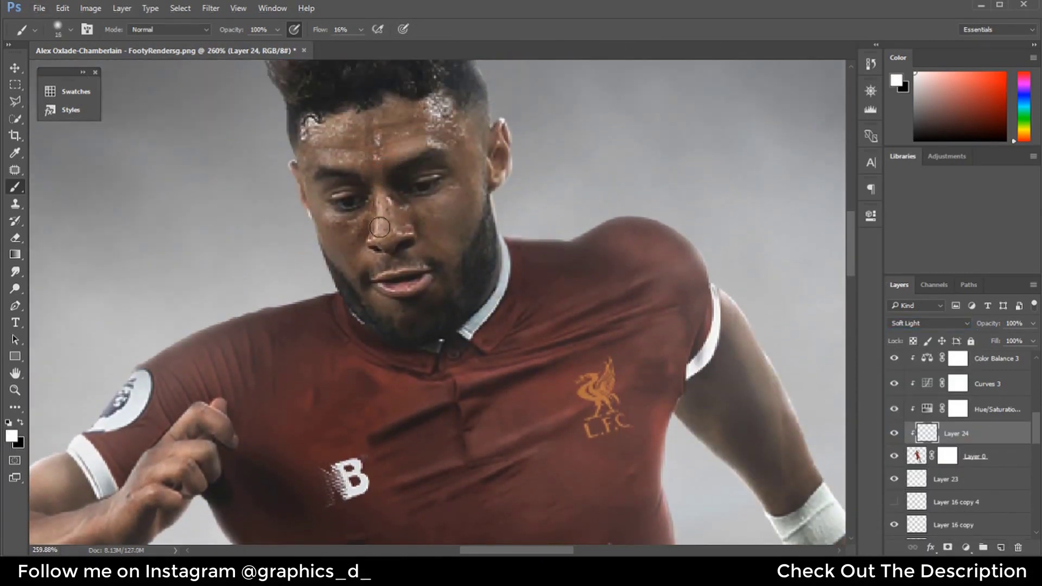
scroll(488, 206, up, 4)
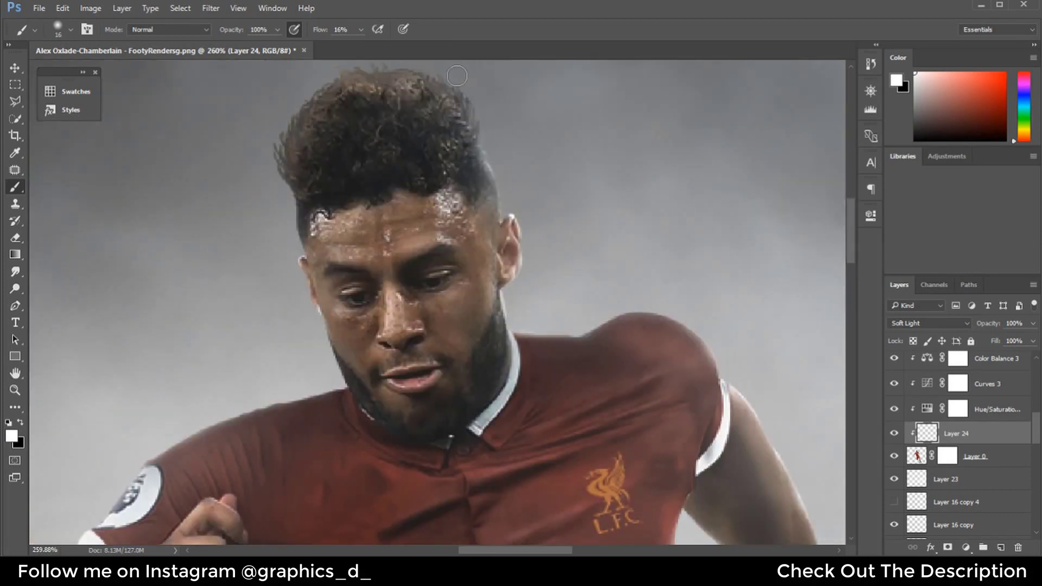
drag(430, 366, 420, 365)
key(x)
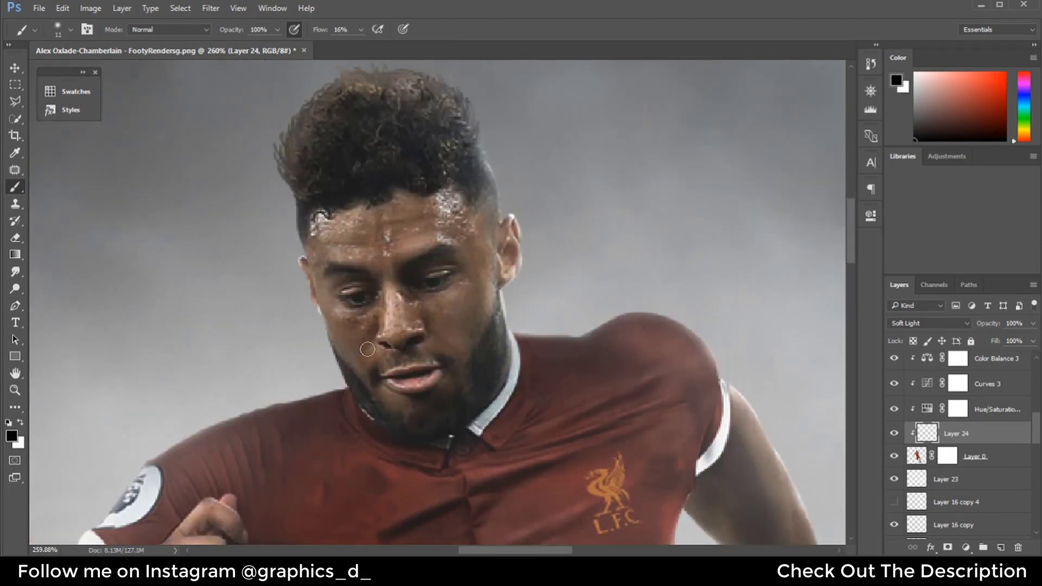
drag(372, 279, 380, 279)
key(x)
drag(491, 506, 398, 338)
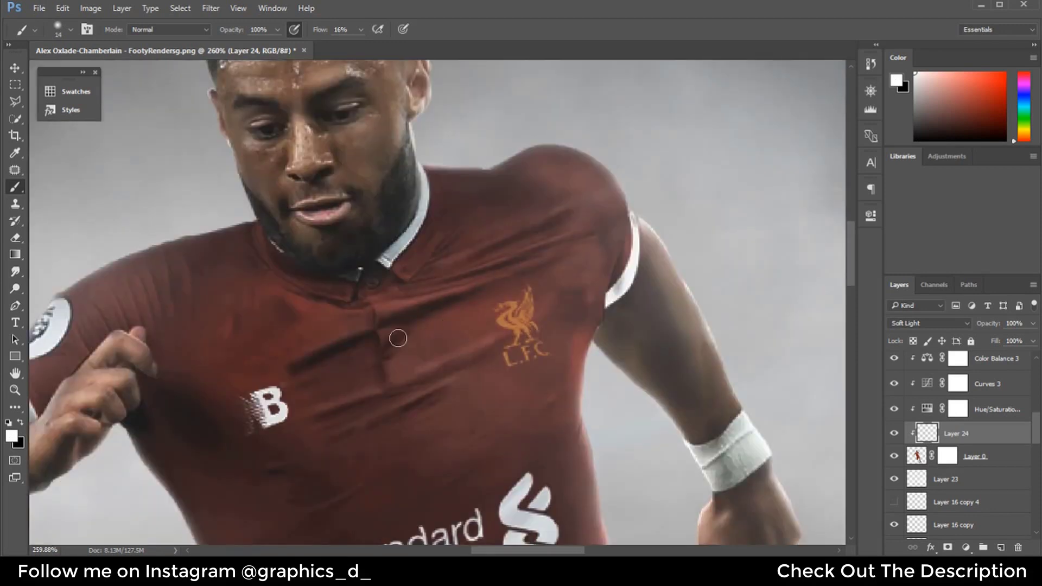
key(x)
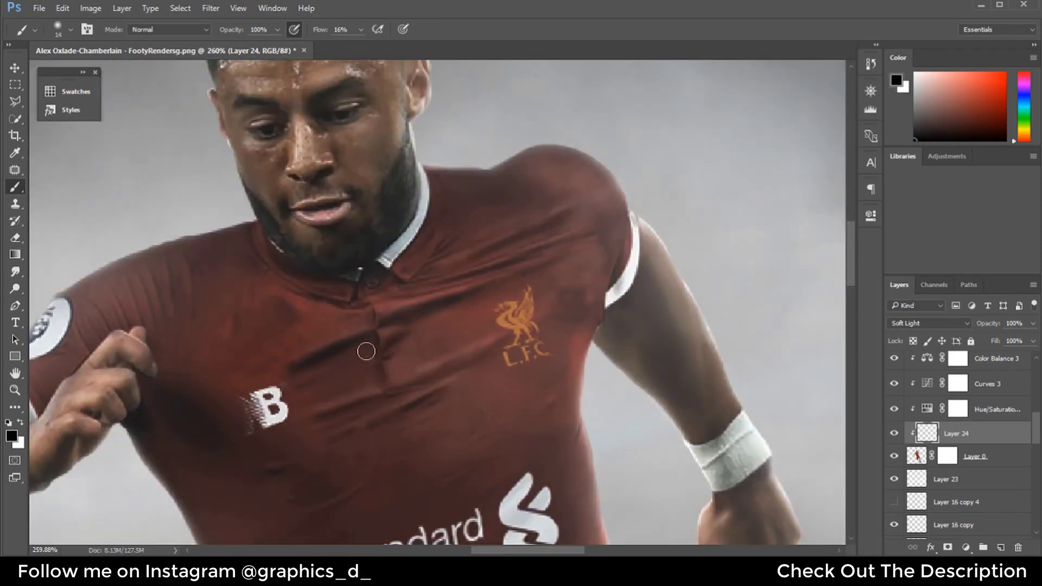
drag(570, 270, 565, 270)
key(x)
drag(357, 426, 373, 335)
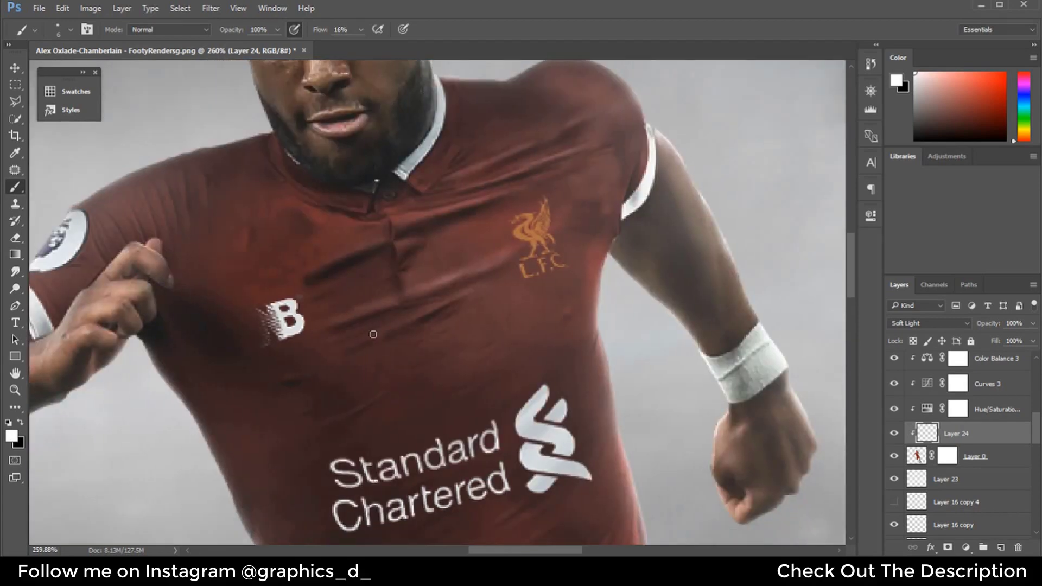
Brighten the upper arm with soft white strokes, zooming in and out to review the detail
scroll(324, 355, down, 4)
scroll(336, 361, down, 2)
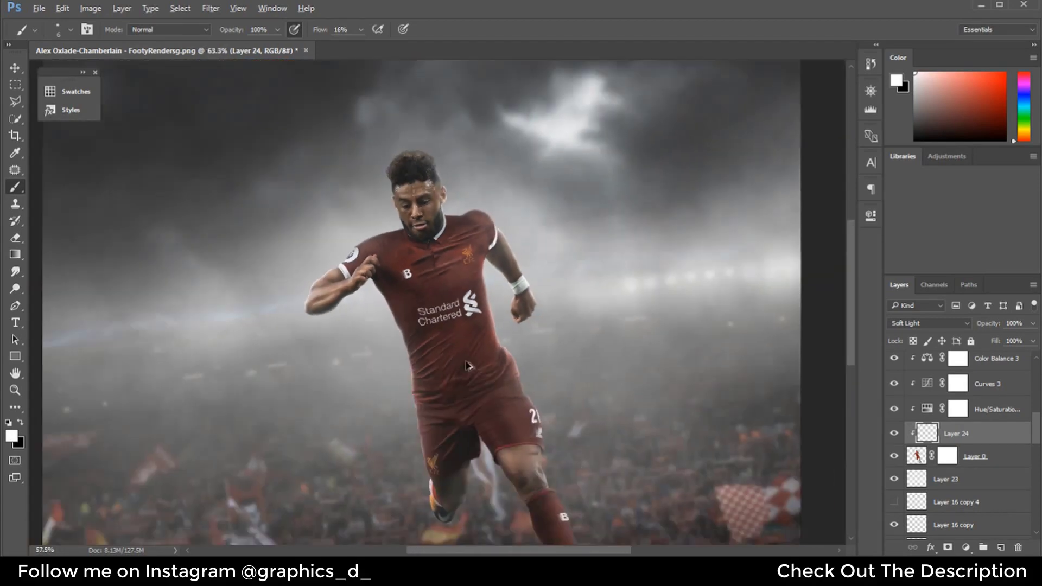
scroll(357, 372, up, 6)
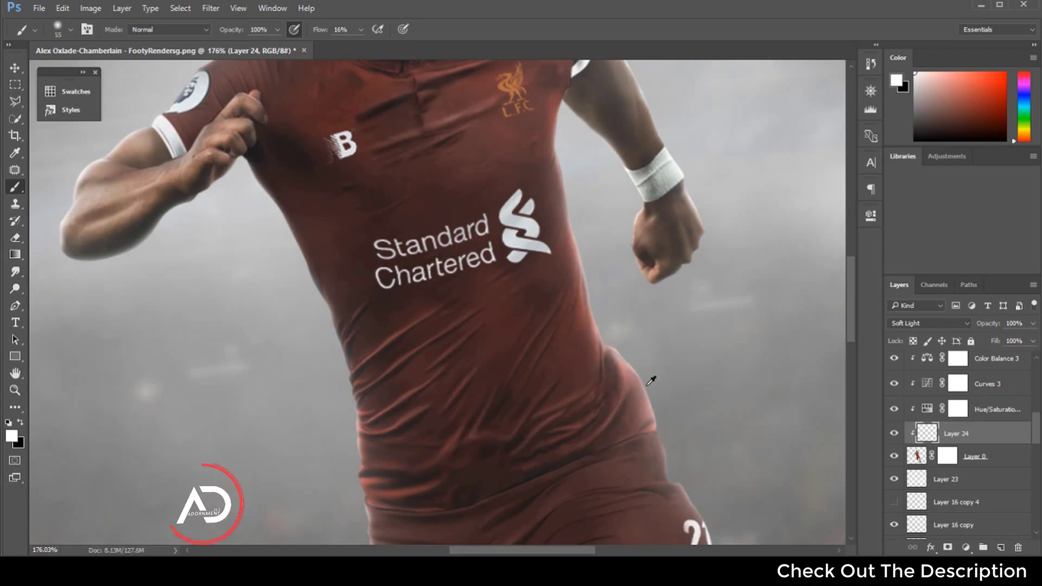
scroll(627, 311, down, 3)
scroll(673, 282, up, 2)
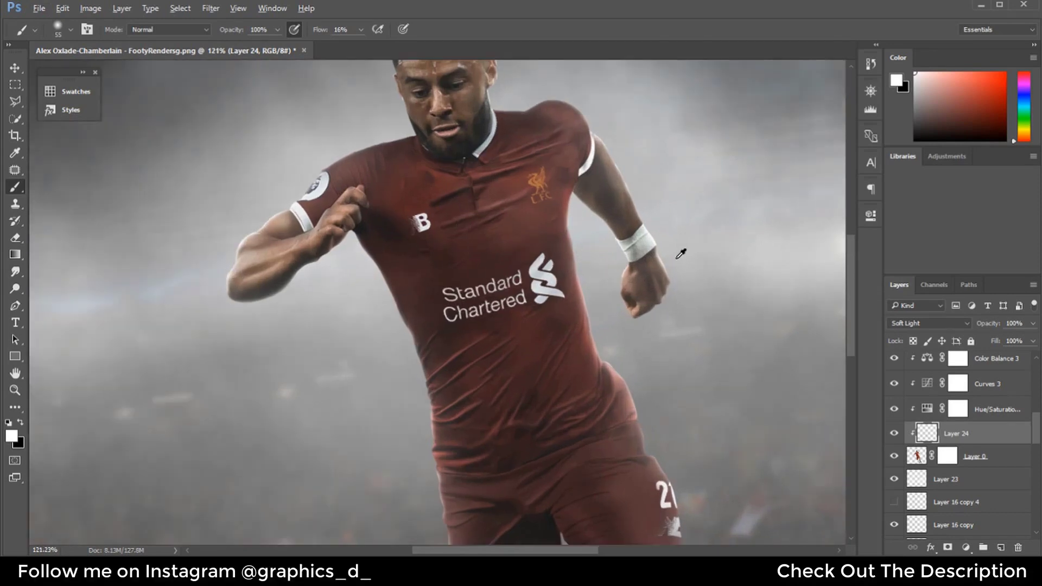
drag(629, 187, 622, 179)
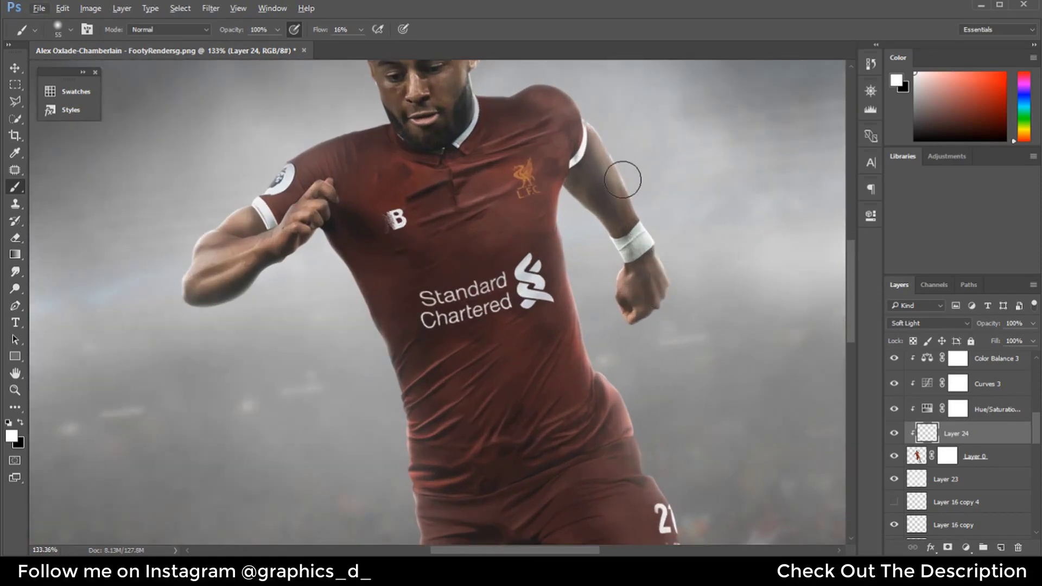
scroll(592, 123, down, 4)
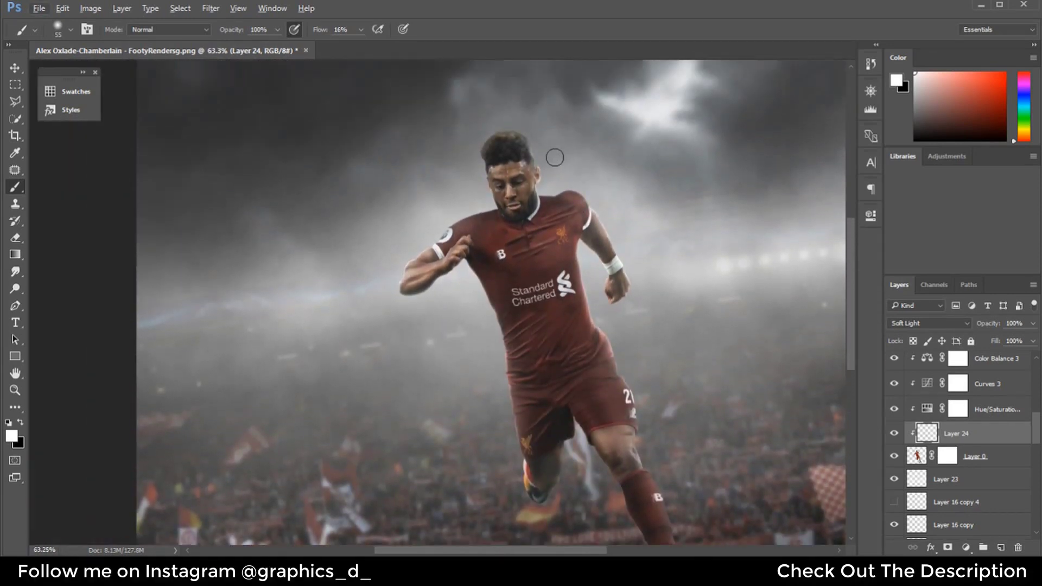
scroll(577, 206, up, 2)
scroll(581, 198, up, 2)
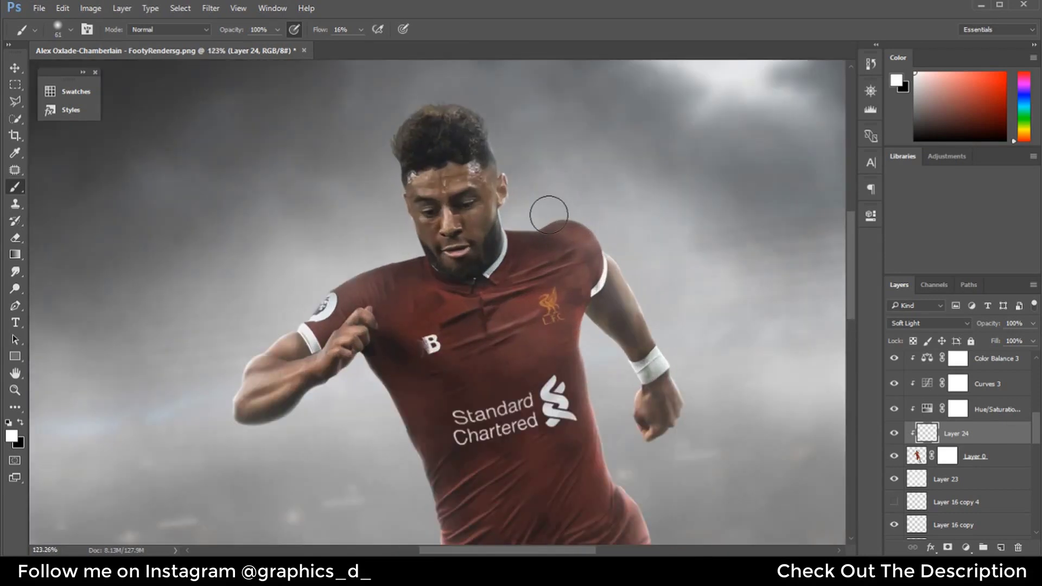
scroll(532, 220, down, 1)
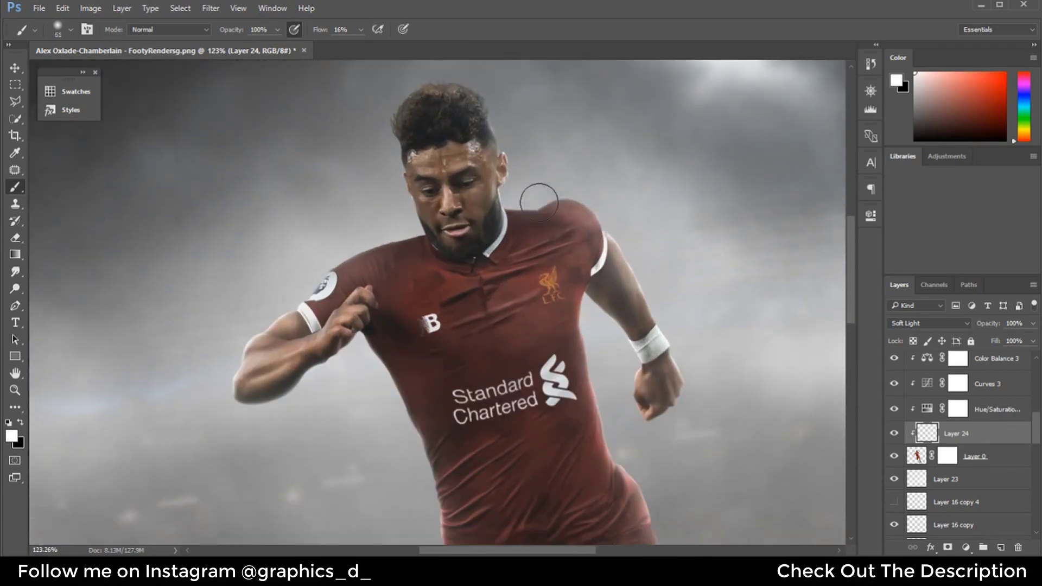
scroll(536, 212, down, 1)
scroll(541, 201, down, 1)
scroll(546, 191, down, 1)
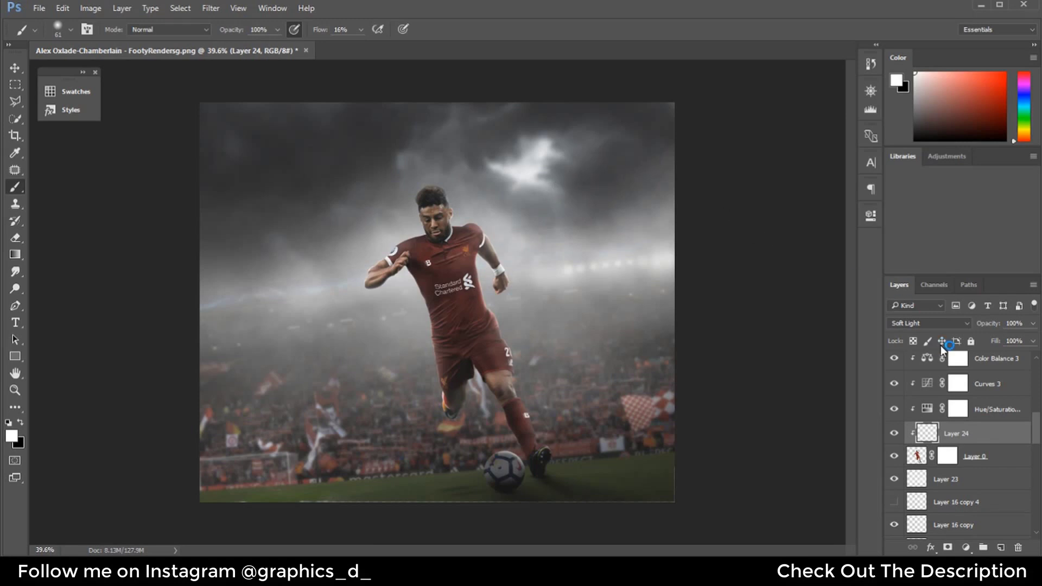
scroll(975, 360, up, 2)
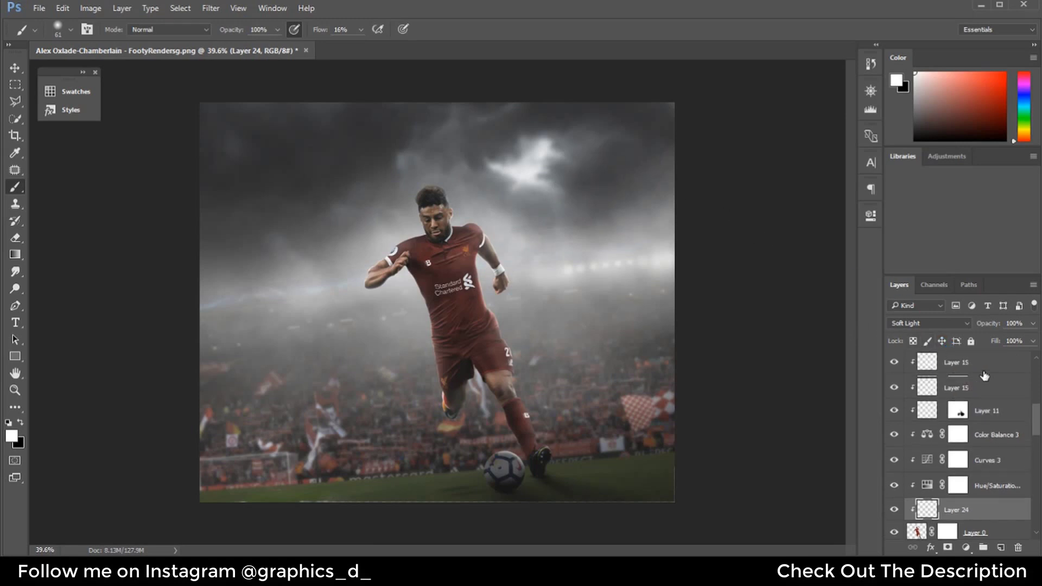
scroll(974, 360, up, 2)
scroll(427, 201, up, 2)
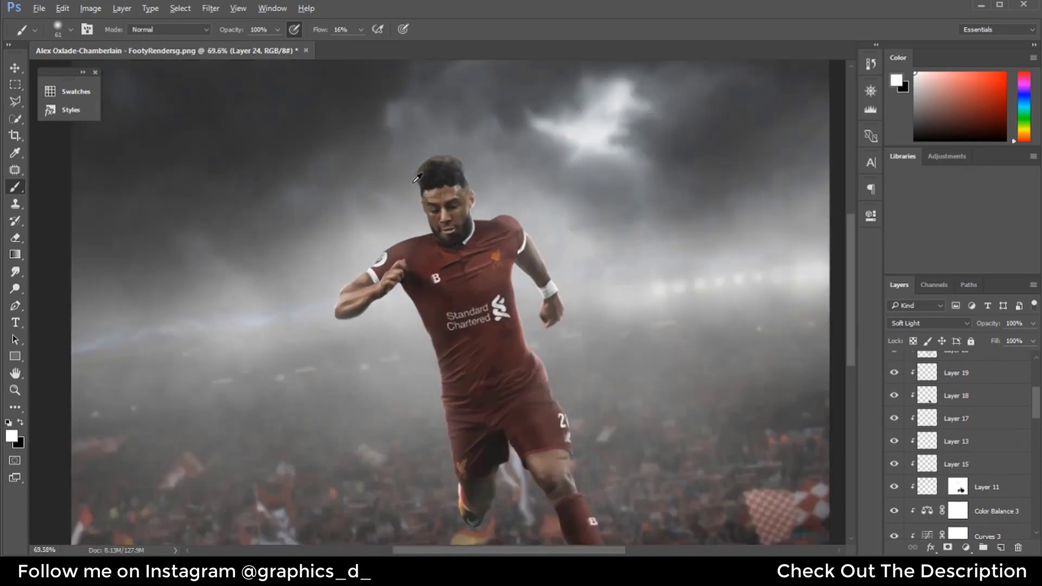
scroll(427, 200, up, 2)
scroll(427, 201, up, 1)
scroll(980, 380, down, 3)
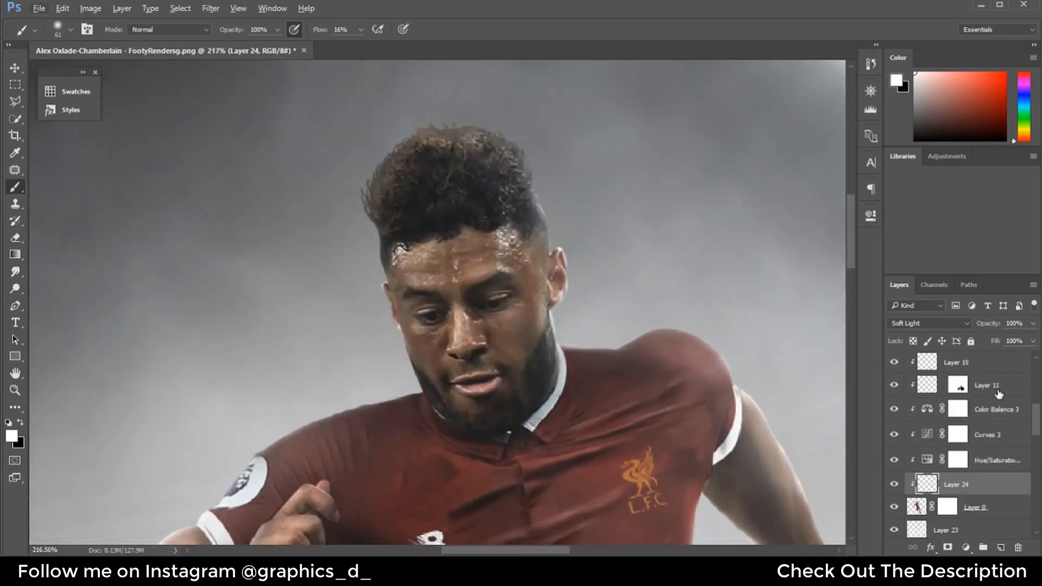
scroll(980, 391, down, 3)
Smudge the hair's top edge on Layer 0, brush it on Layer 24, and add clipped Layer 25
click(974, 431)
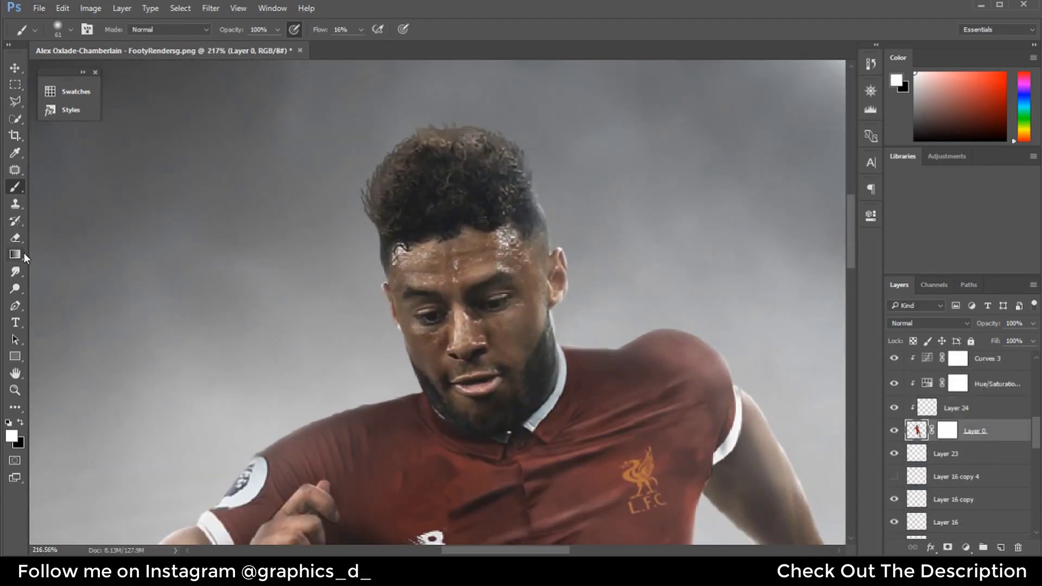
click(21, 273)
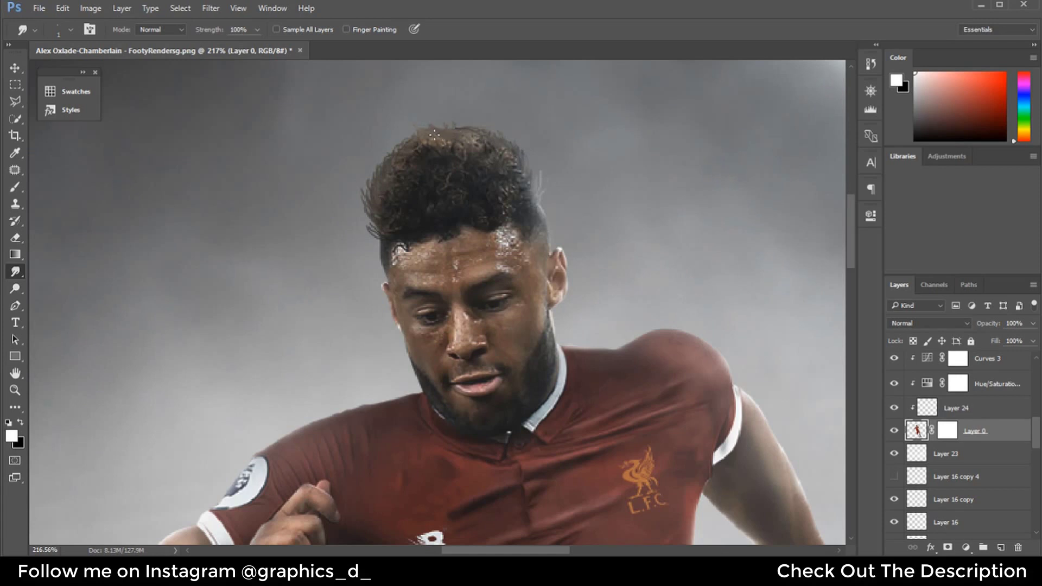
click(977, 411)
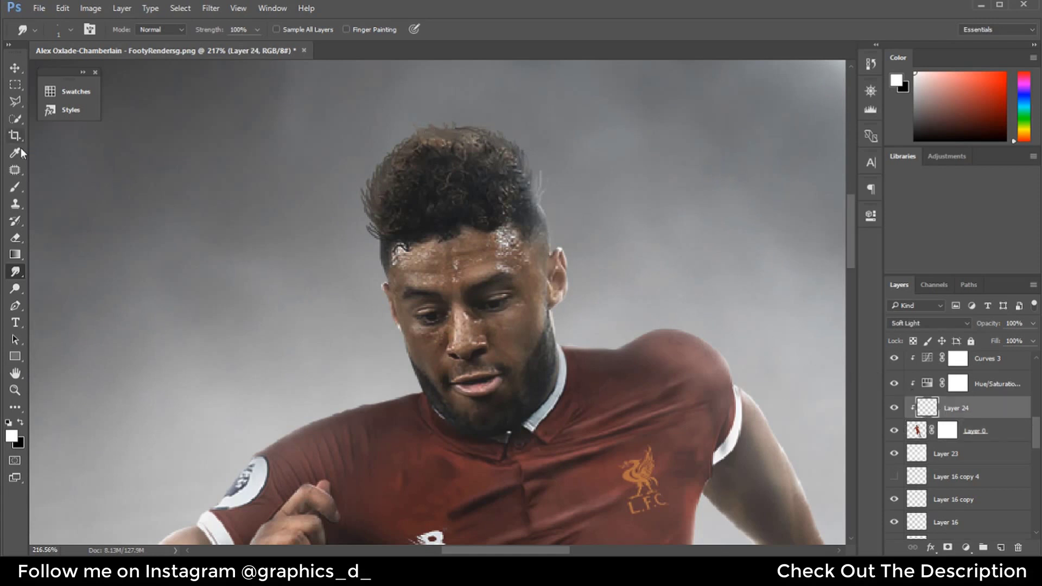
click(16, 189)
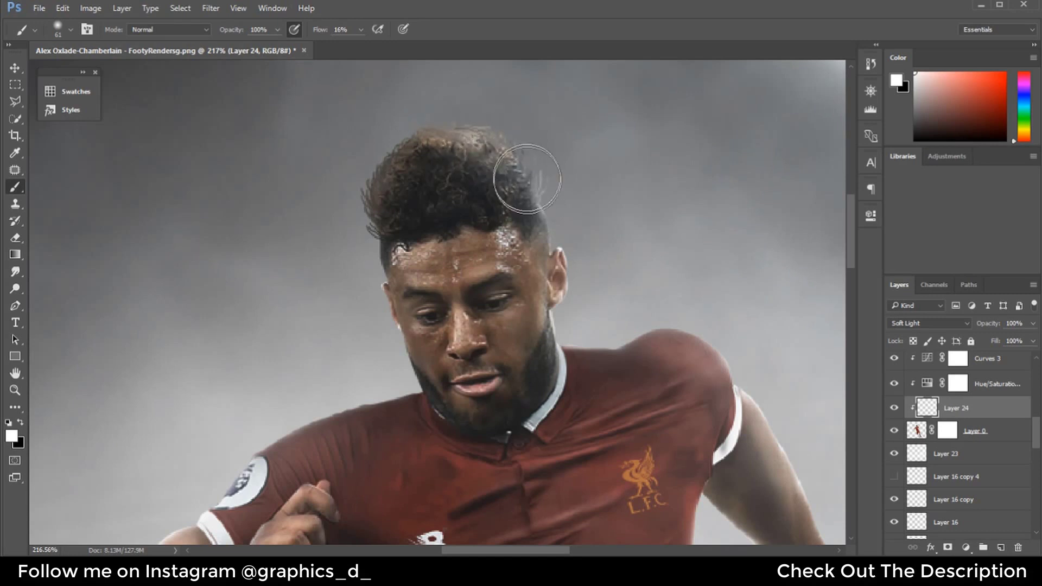
scroll(624, 178, down, 5)
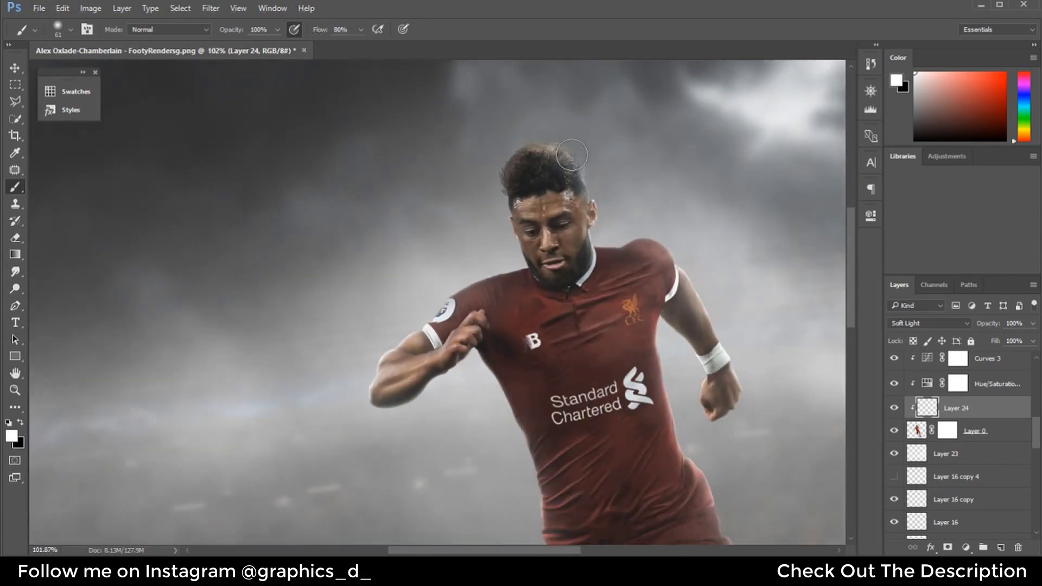
click(1002, 547)
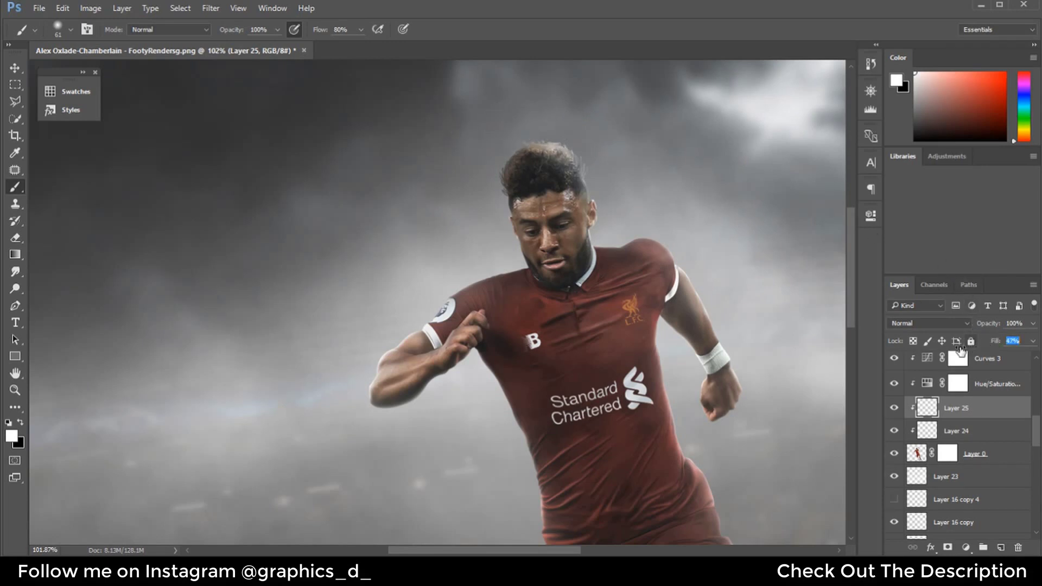
Shrink the brush and add a new clipped Layer 26 at 100% fill
scroll(549, 260, down, 2)
scroll(548, 260, up, 4)
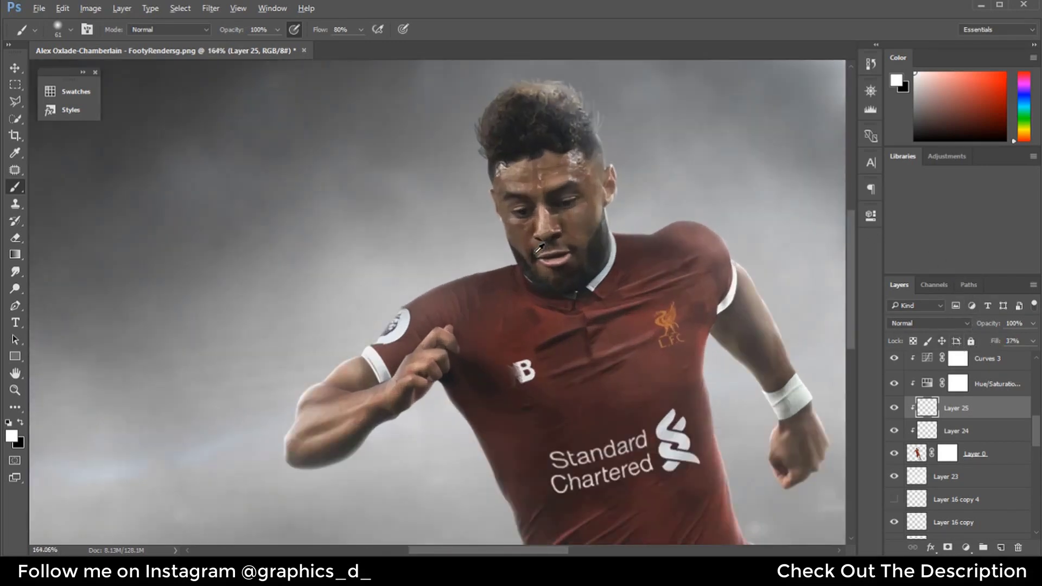
drag(473, 252, 464, 252)
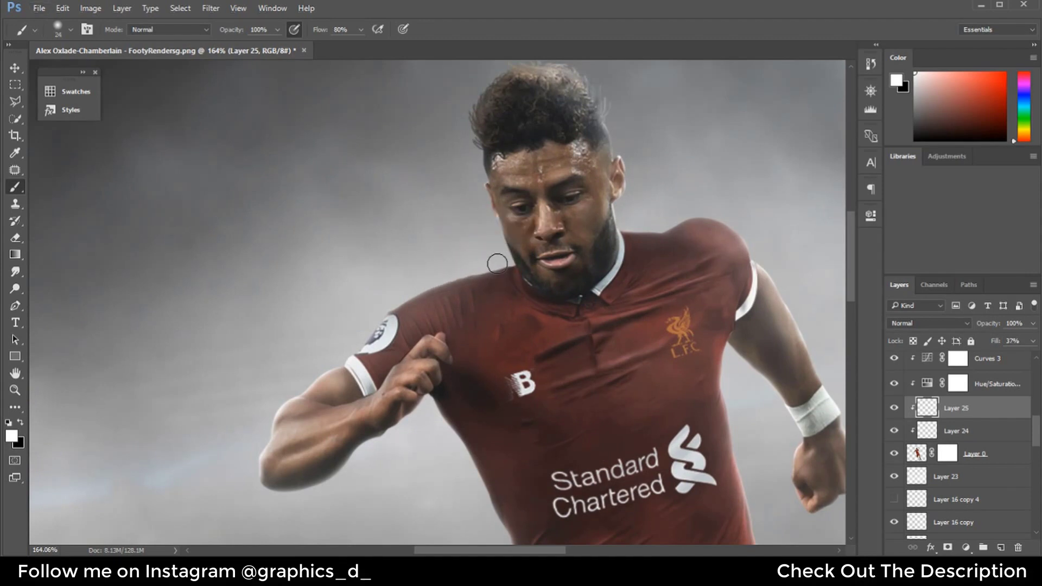
scroll(409, 207, down, 5)
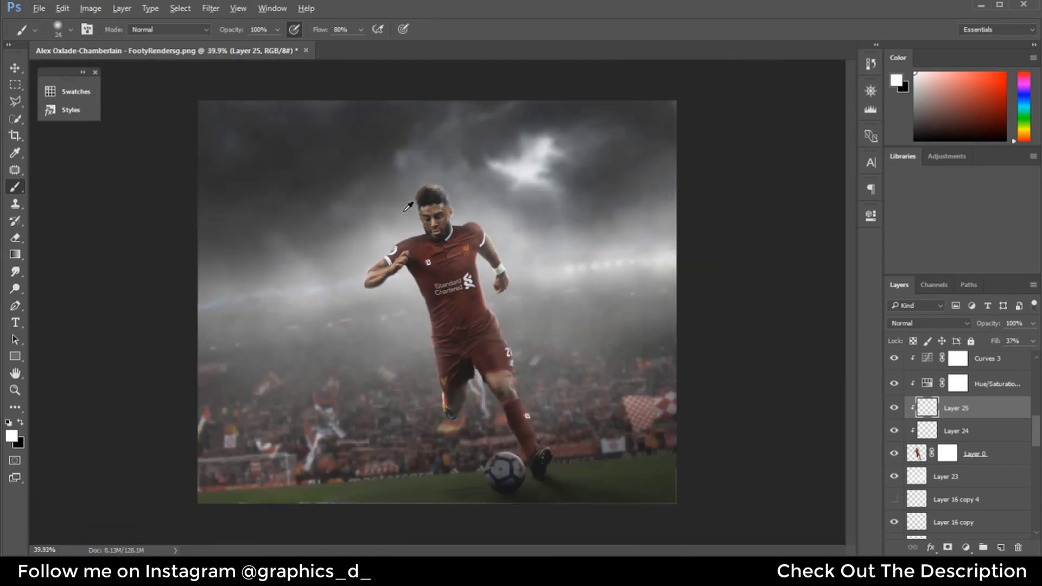
scroll(966, 391, up, 5)
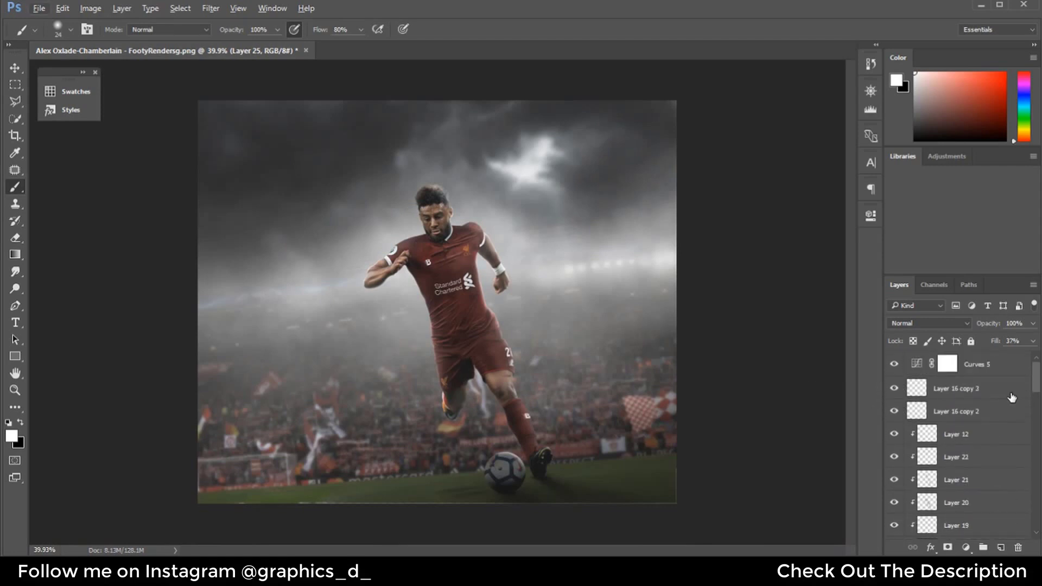
scroll(531, 482, up, 3)
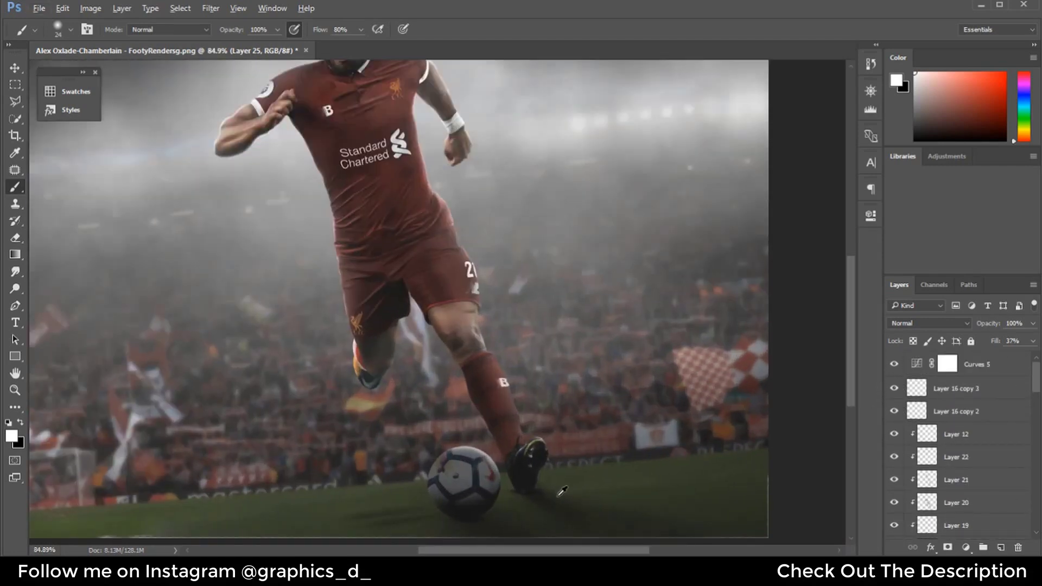
scroll(535, 467, up, 1)
scroll(706, 505, down, 2)
click(1002, 547)
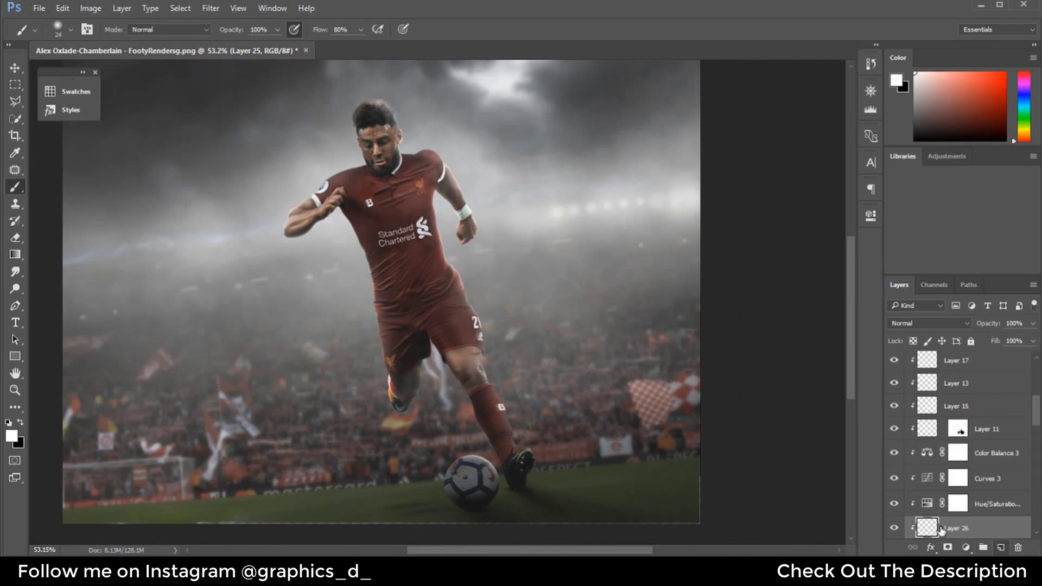
scroll(562, 245, down, 2)
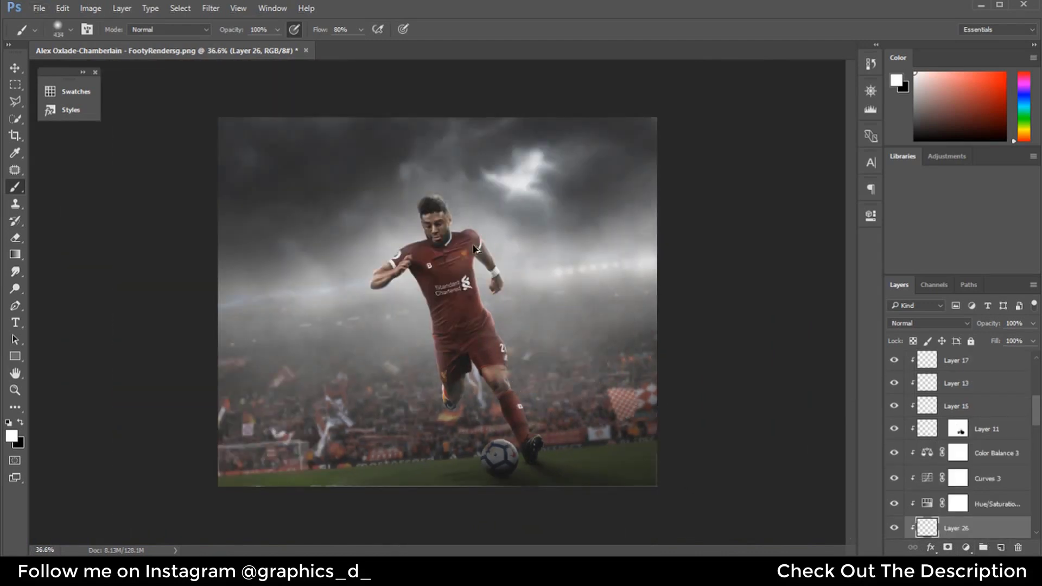
scroll(451, 271, up, 1)
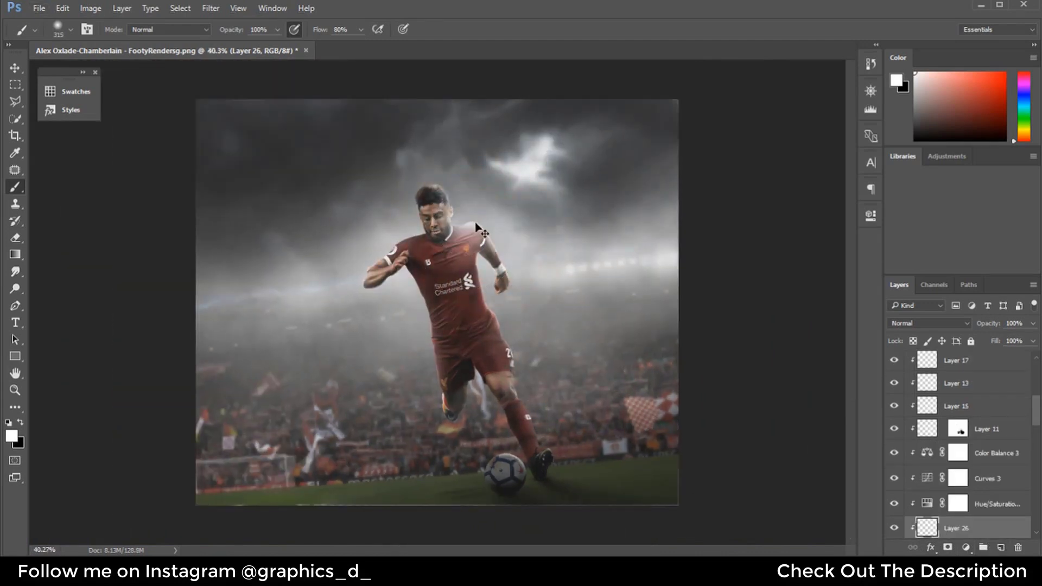
scroll(977, 413, up, 3)
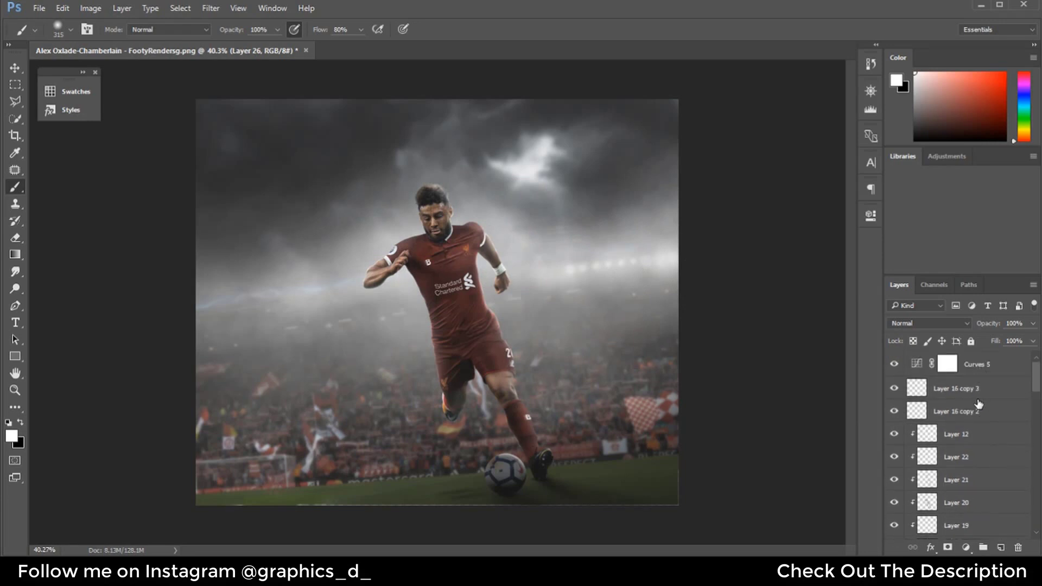
Try painting white haze at 17% brush flow on a new layer above Curves 5, then delete it
click(974, 364)
click(1002, 548)
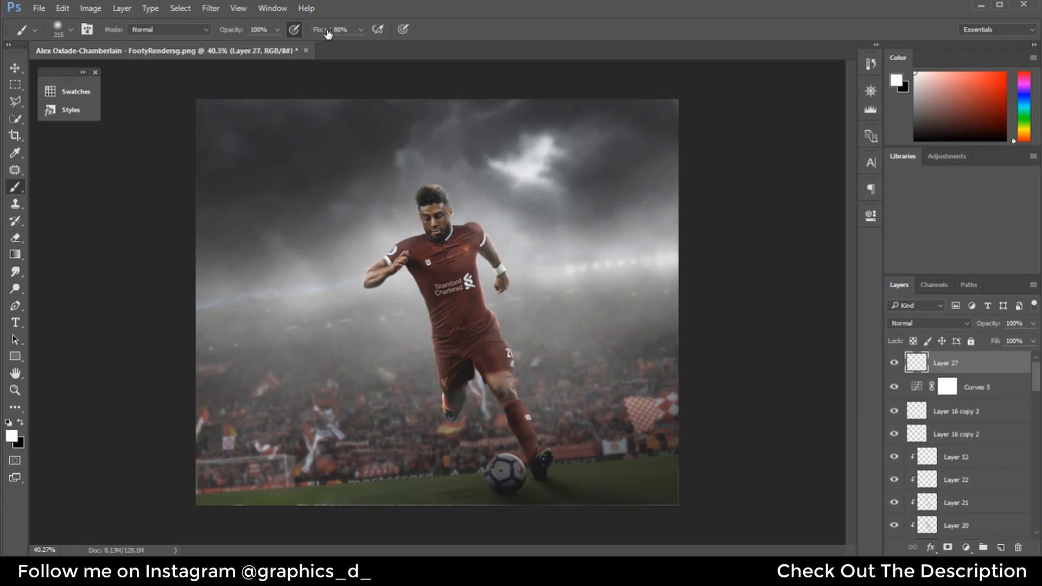
text(1017)
key(Return)
drag(478, 221, 469, 221)
key(ctrl+alt+z)
key(ctrl+alt+z)
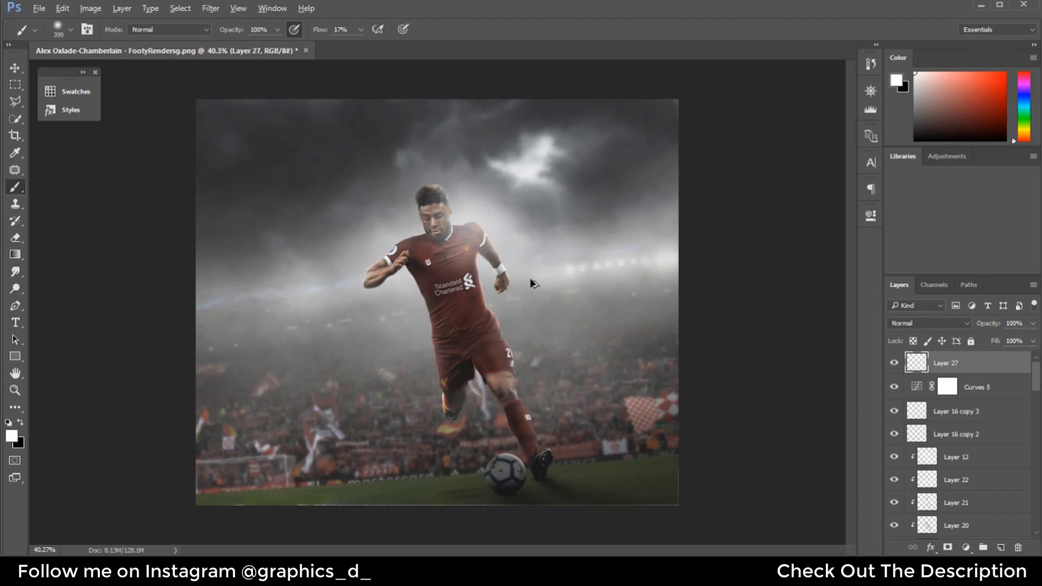
drag(624, 263, 623, 268)
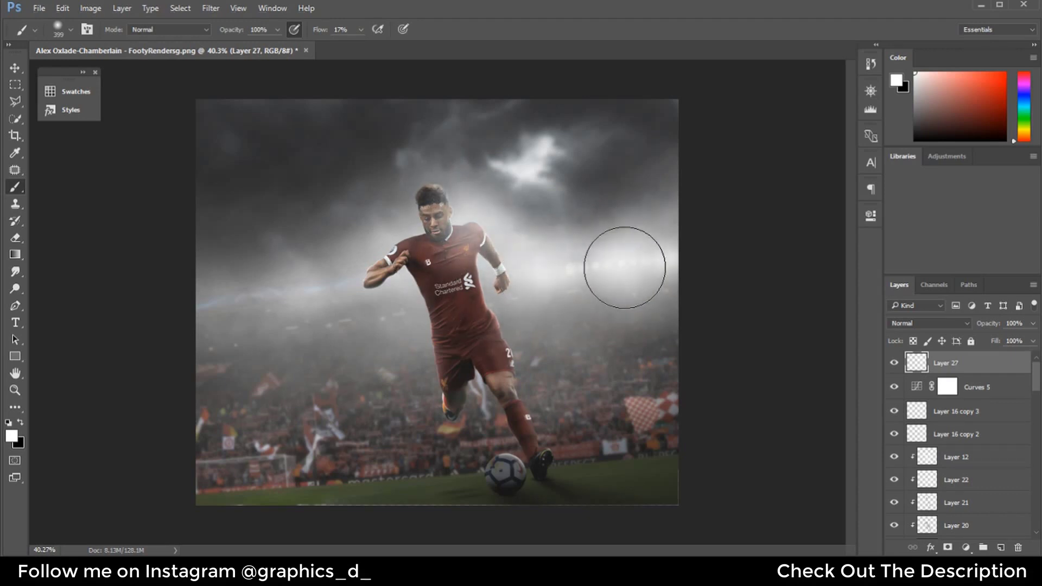
mouse_move(468, 309)
mouse_down()
mouse_move(405, 307)
mouse_move(326, 331)
mouse_up()
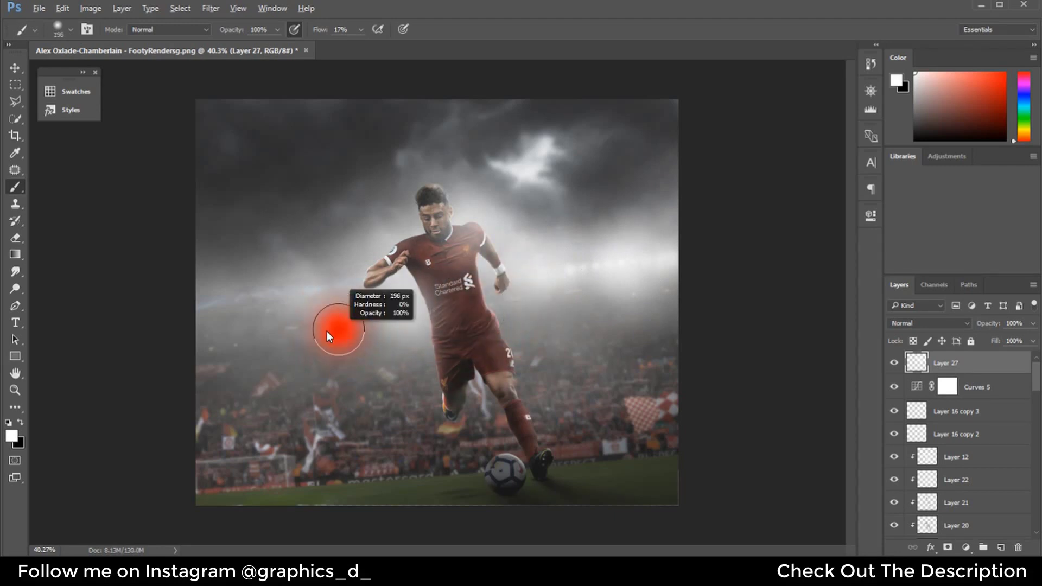
drag(239, 339, 229, 335)
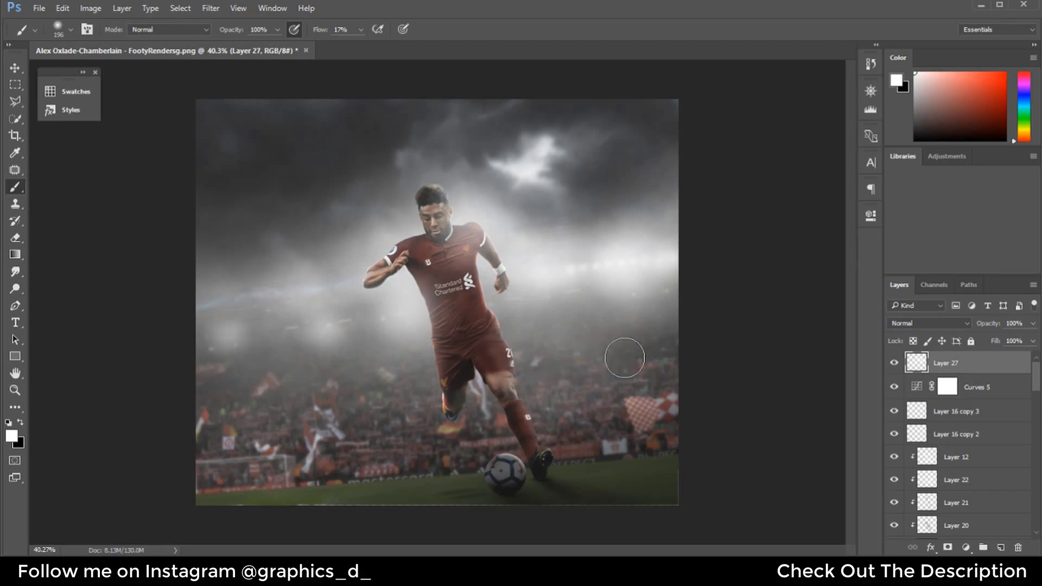
mouse_move(605, 201)
mouse_down()
mouse_move(637, 205)
mouse_move(696, 245)
mouse_up()
drag(1017, 546, 1019, 547)
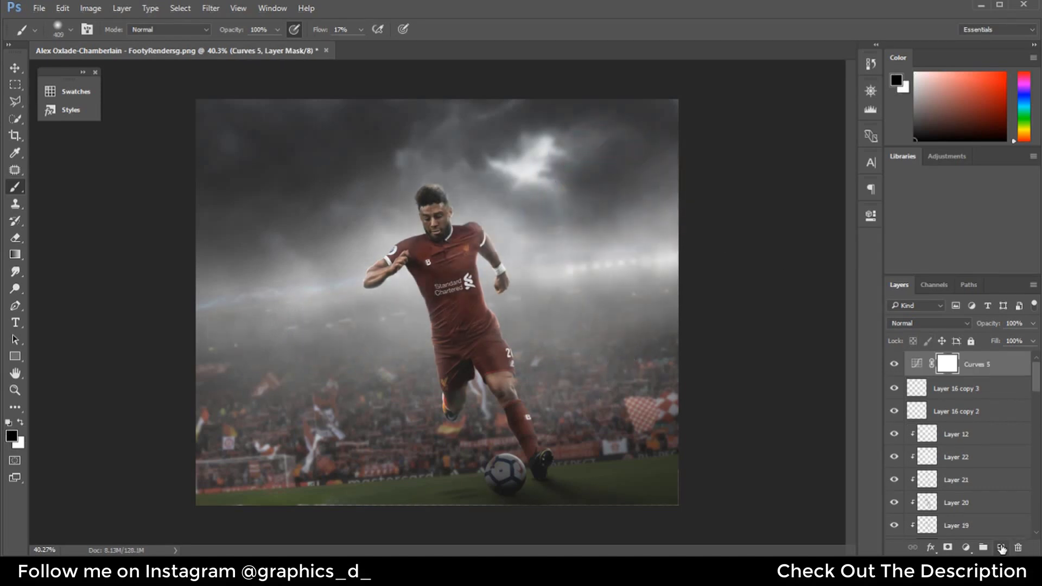
Paint soft white haze around the lower leg, ball and waist on a fresh Layer 27
click(1001, 547)
mouse_move(459, 222)
mouse_down()
mouse_move(417, 227)
mouse_move(406, 294)
mouse_up()
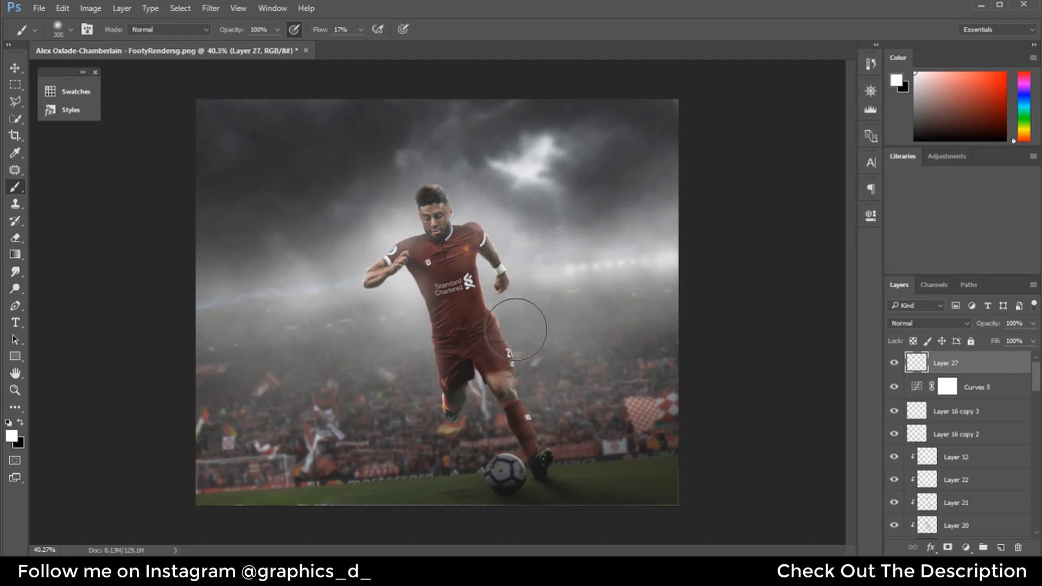
mouse_move(406, 294)
mouse_down()
mouse_move(524, 461)
mouse_move(557, 373)
mouse_up()
drag(574, 259, 745, 296)
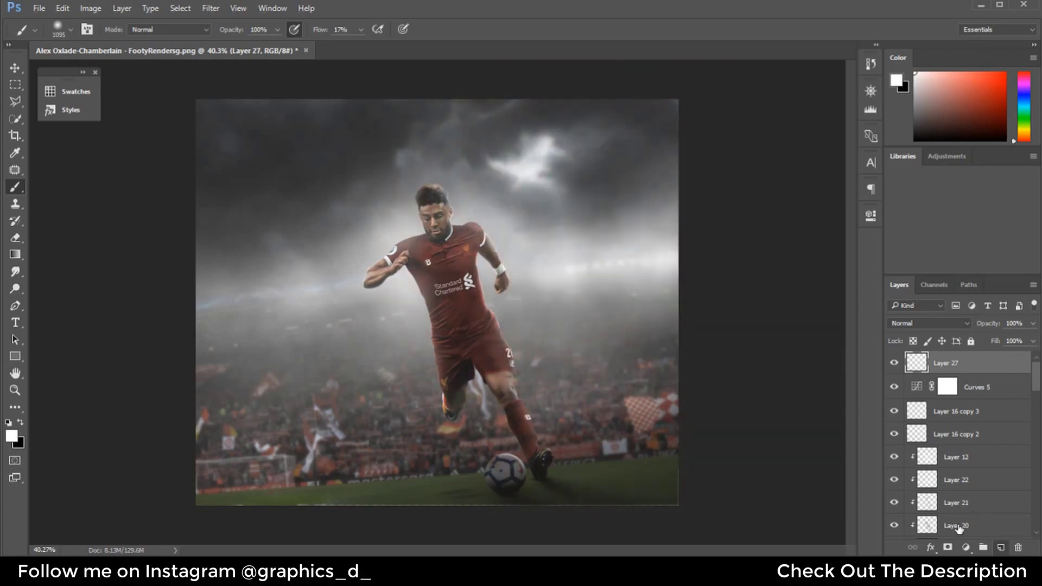
Add Layer 28 and enlarge the brush to about 1736 px
click(1000, 547)
alt+right_click(592, 279)
drag(592, 273, 732, 268)
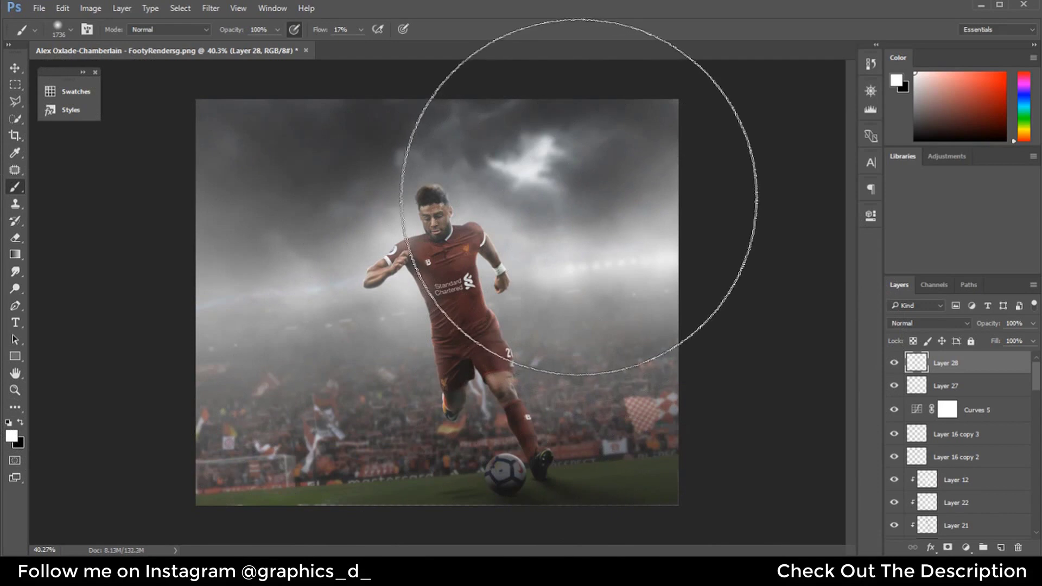
Try 2 : 3 and 16 : 9 crop ratios, then cancel and reset the crop box
click(22, 130)
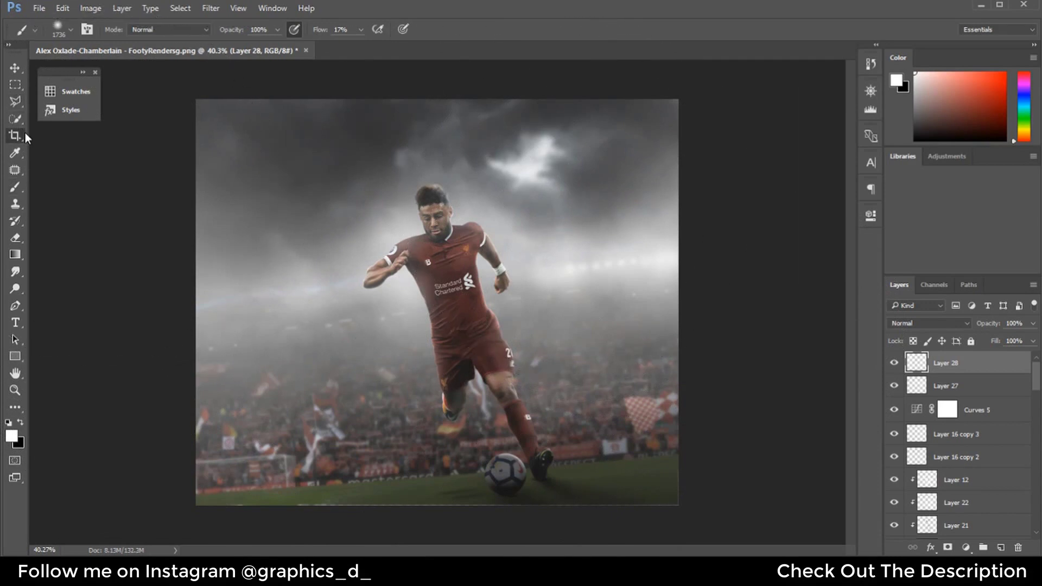
click(78, 29)
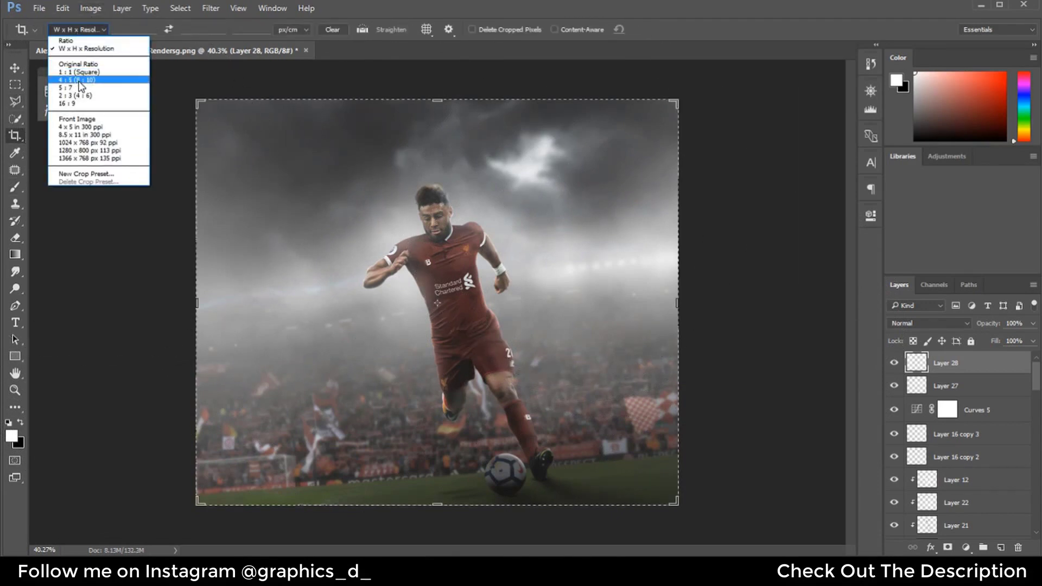
click(81, 96)
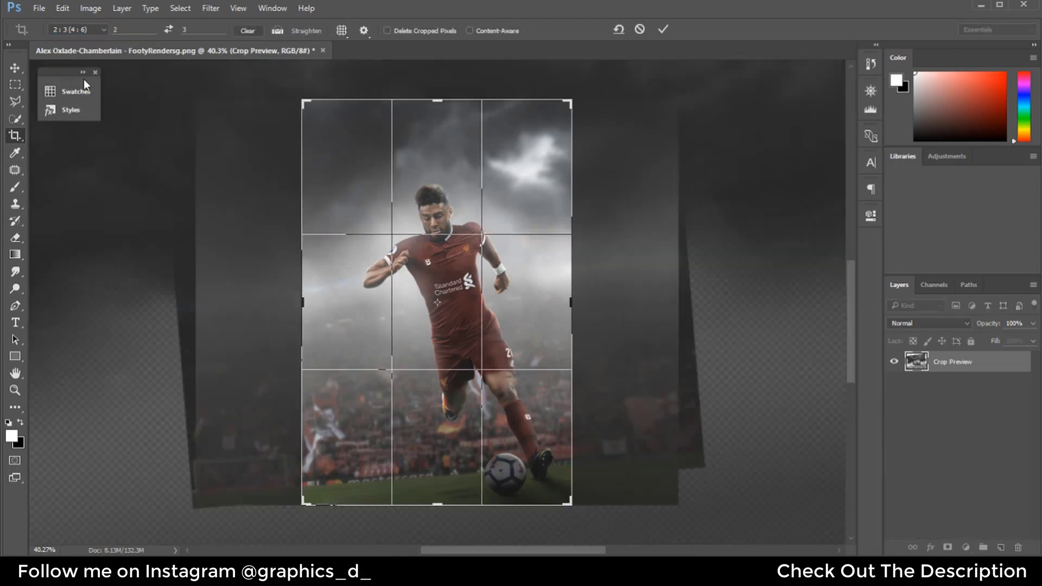
click(71, 29)
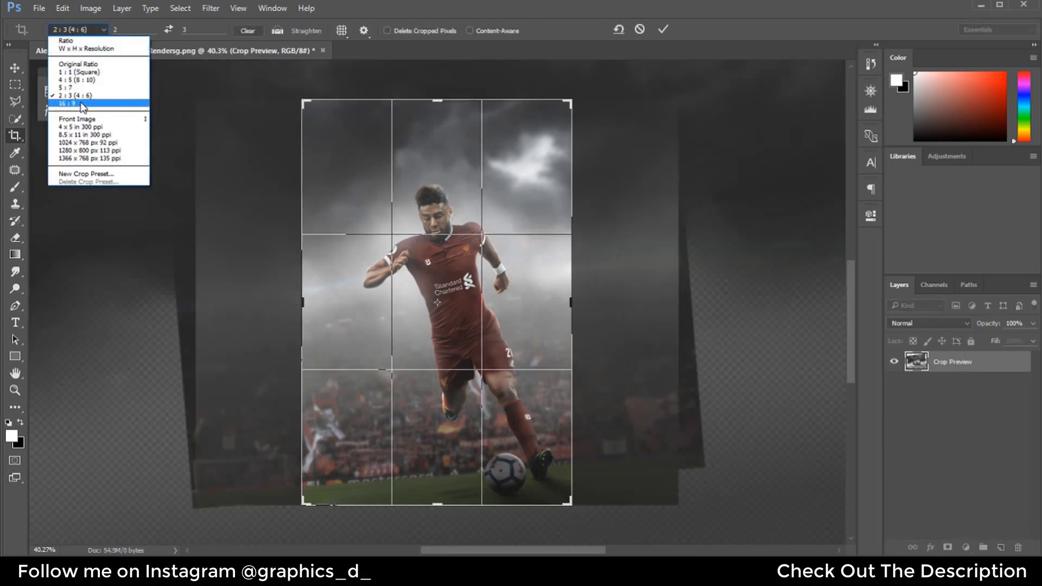
click(82, 108)
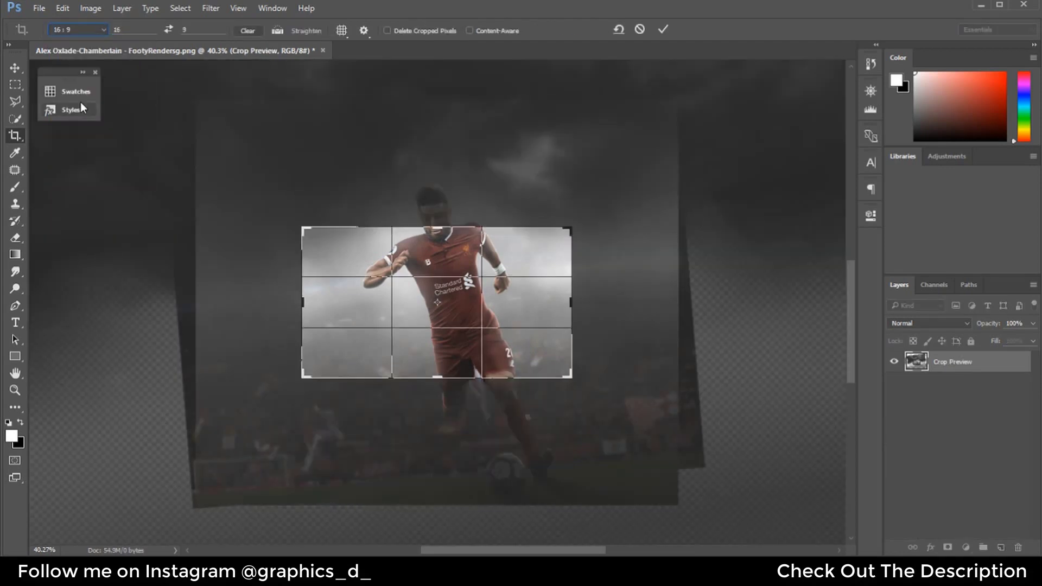
click(640, 30)
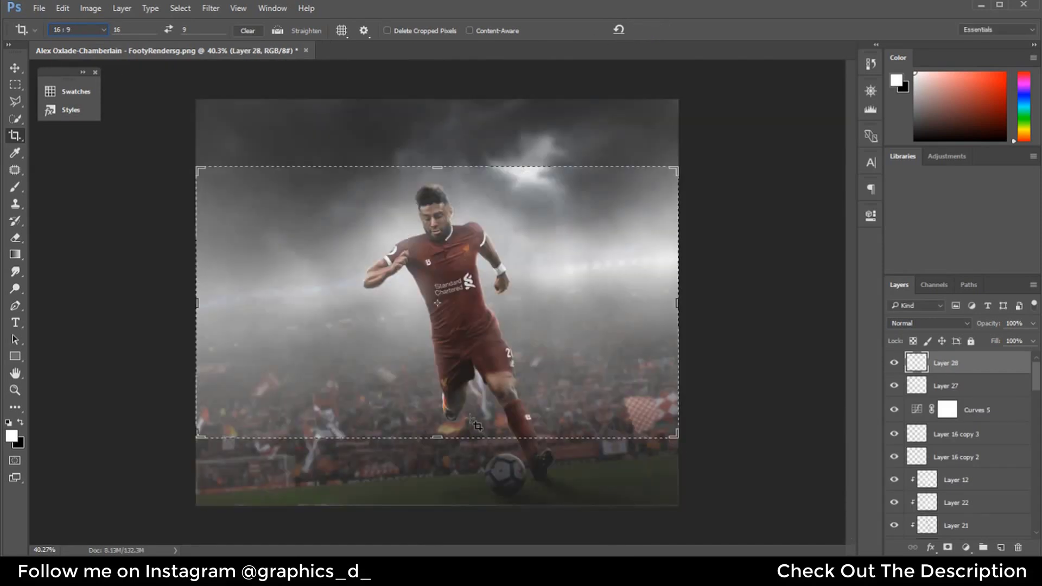
drag(437, 438, 437, 478)
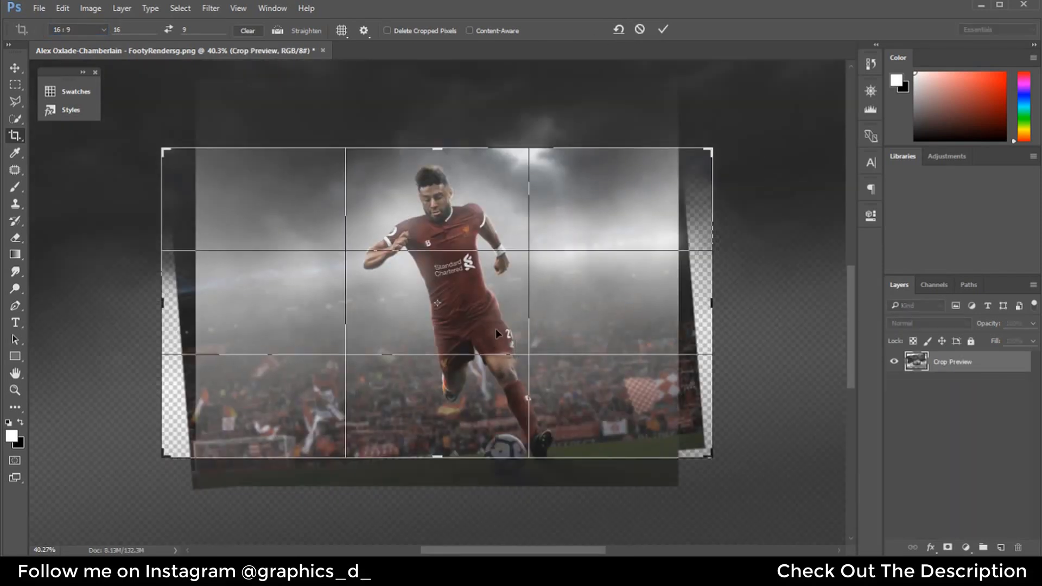
key(ctrl+z)
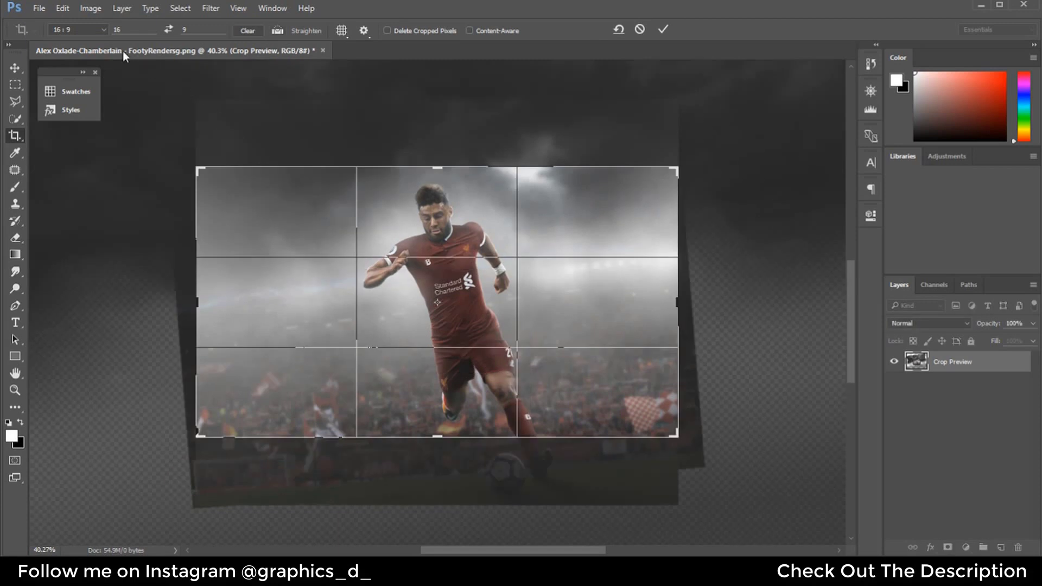
Crop with a free W x H x Resolution box, trimming sky from the top and grass from the bottom
click(87, 29)
click(76, 34)
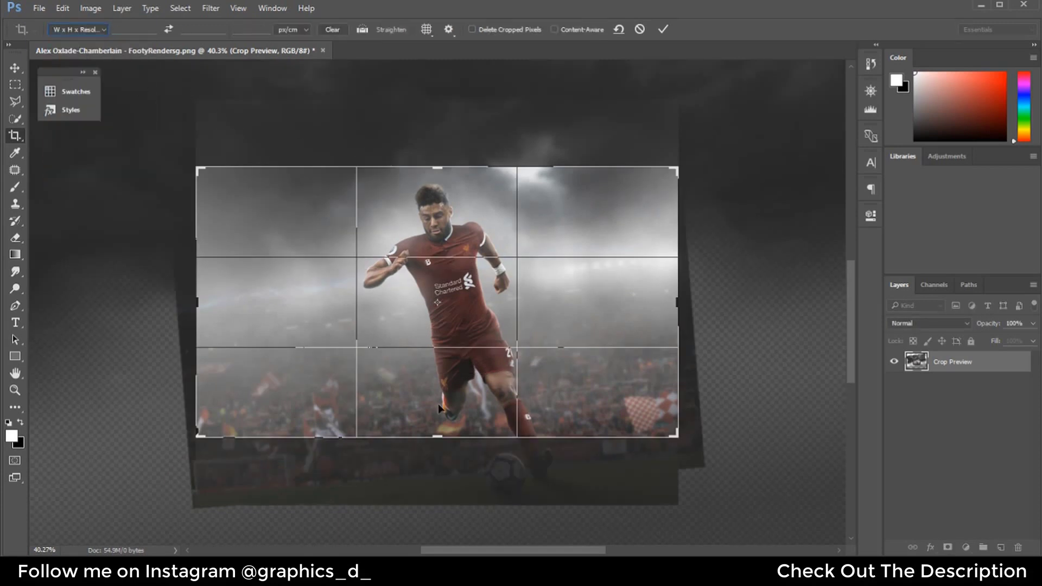
drag(436, 443, 445, 463)
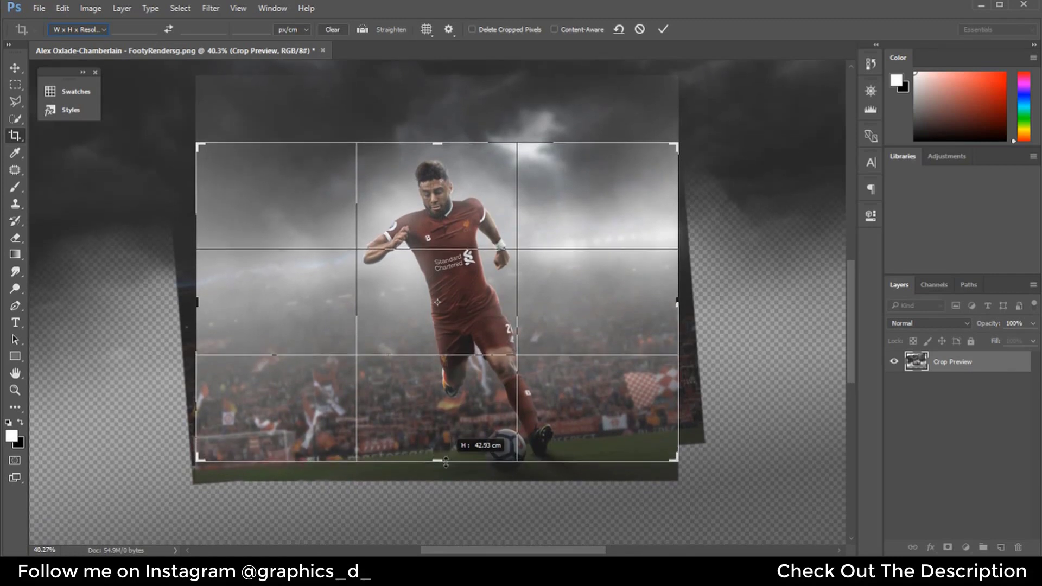
drag(526, 448, 526, 449)
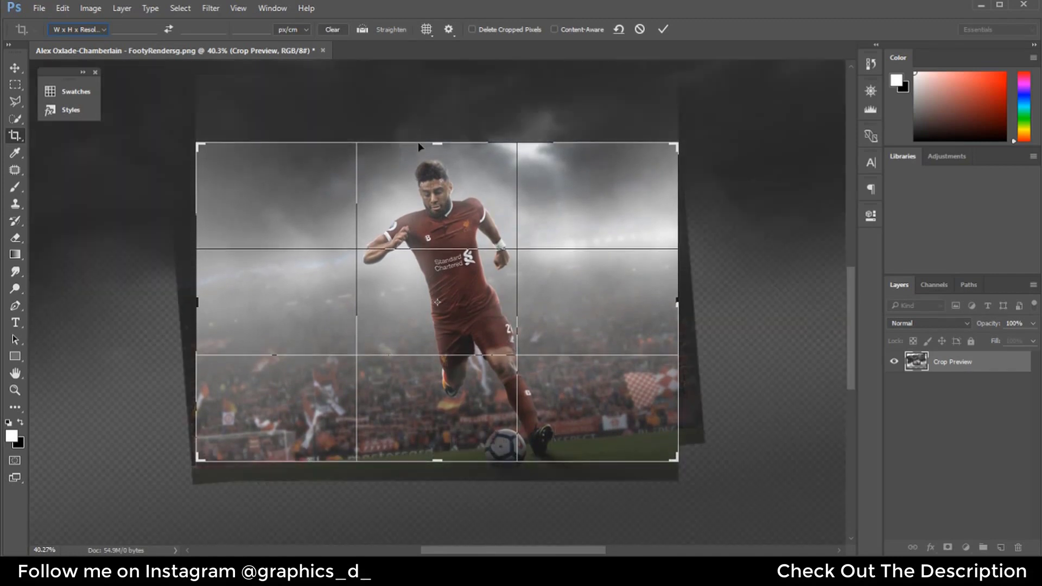
drag(434, 140, 445, 145)
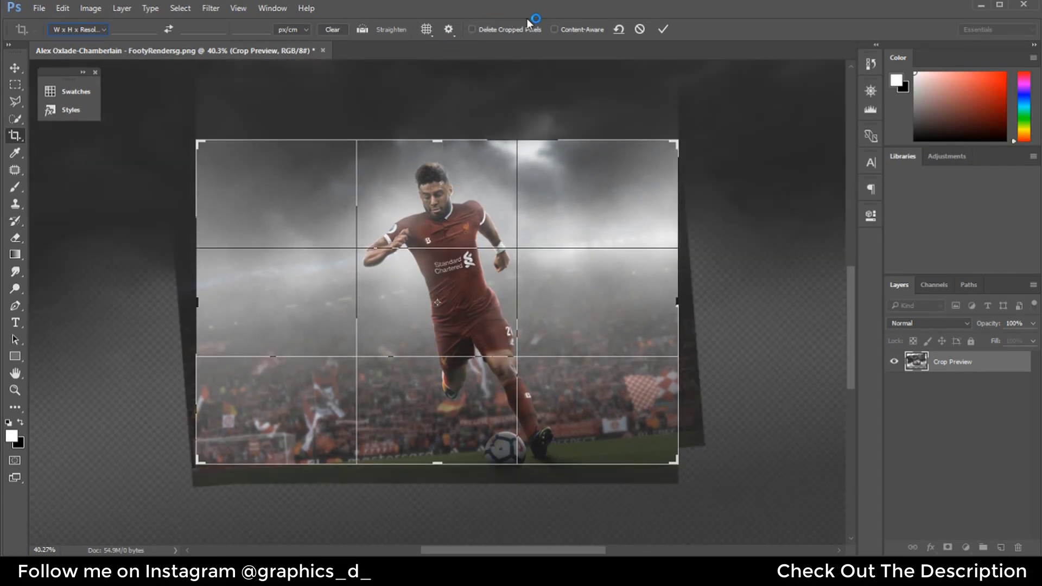
click(663, 28)
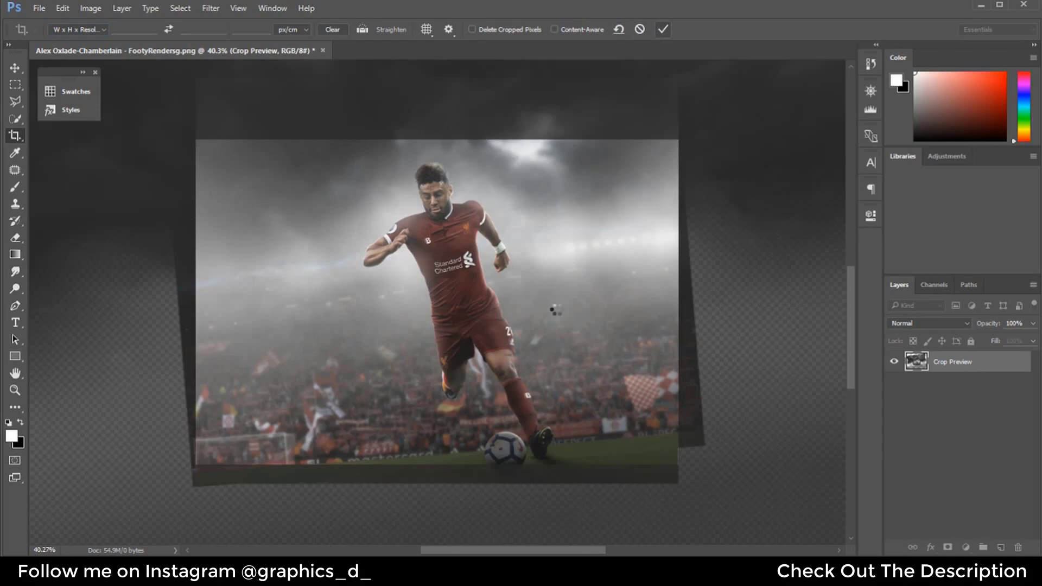